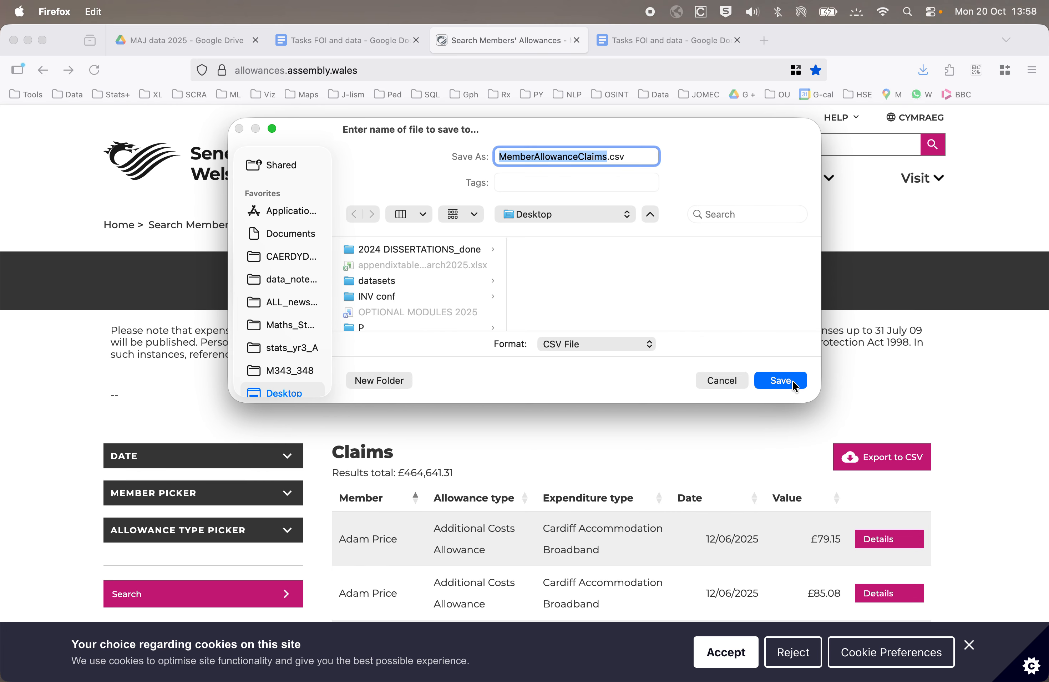
Save the claims export to the Desktop as MemberAllowanceClaims.csv
left_click(782, 382)
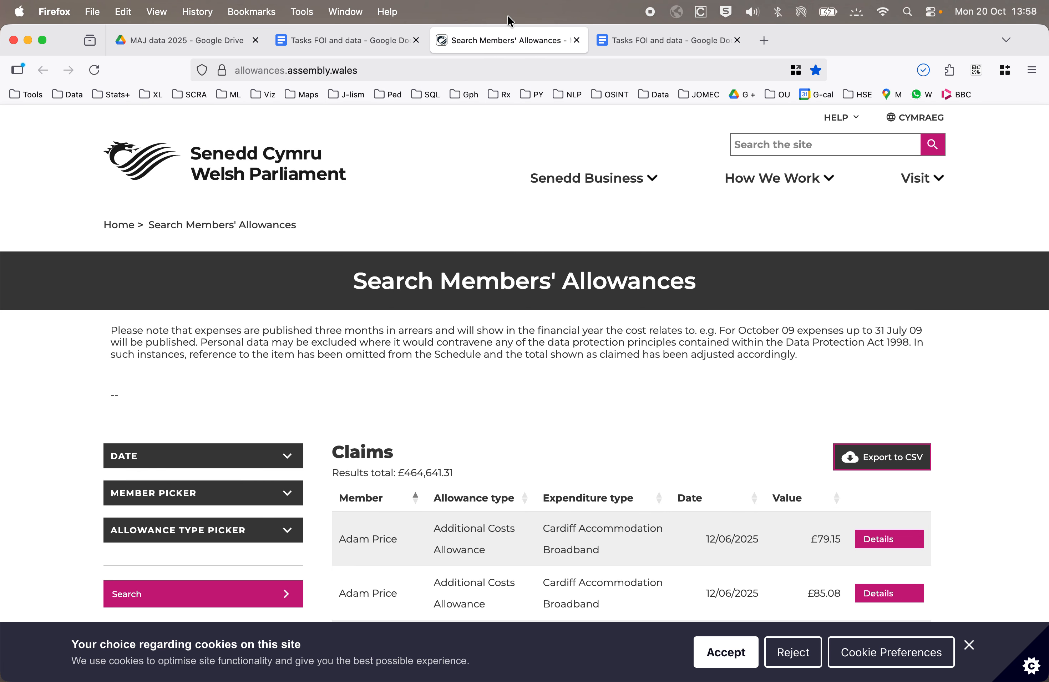
Switch to Google Drive, go to its home page and create a blank Google Sheets spreadsheet
left_click(165, 43)
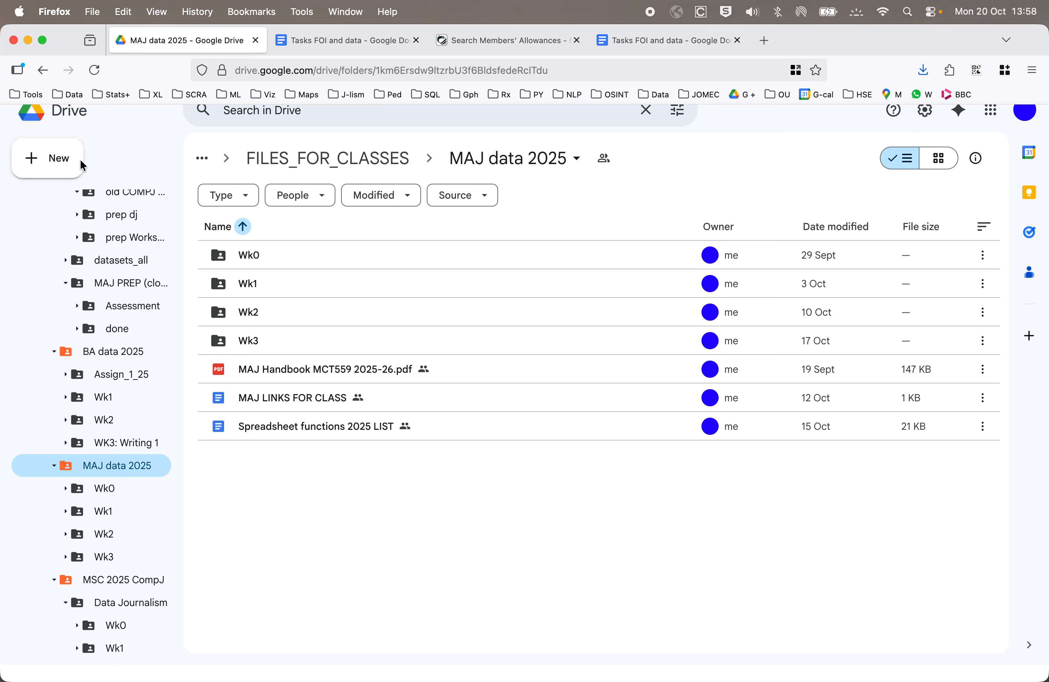
left_click(60, 118)
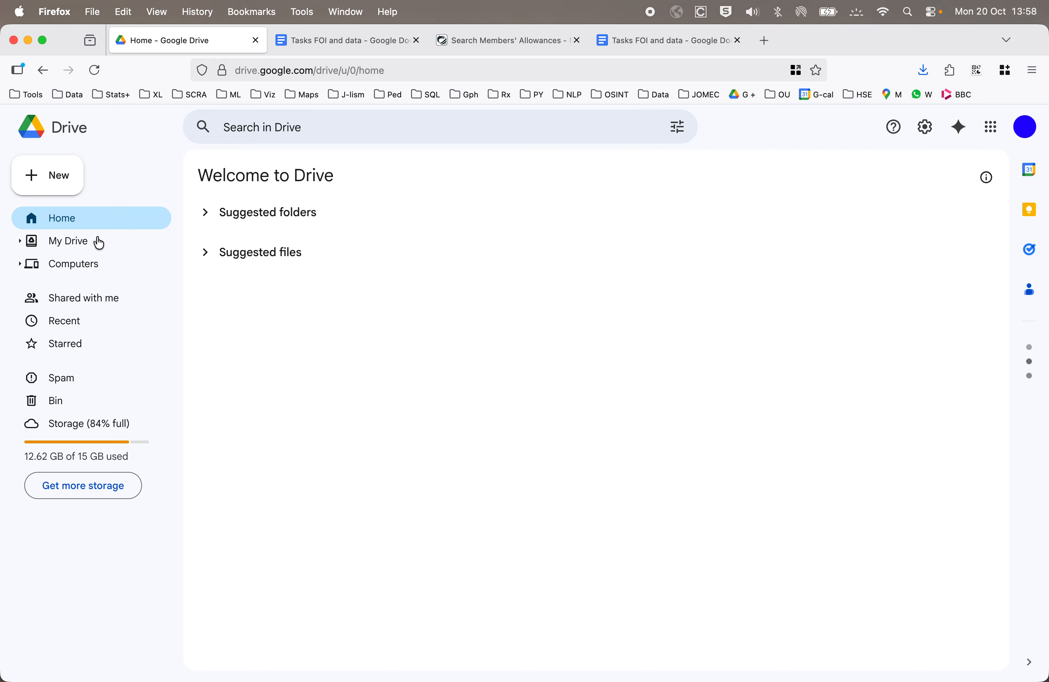
left_click(59, 176)
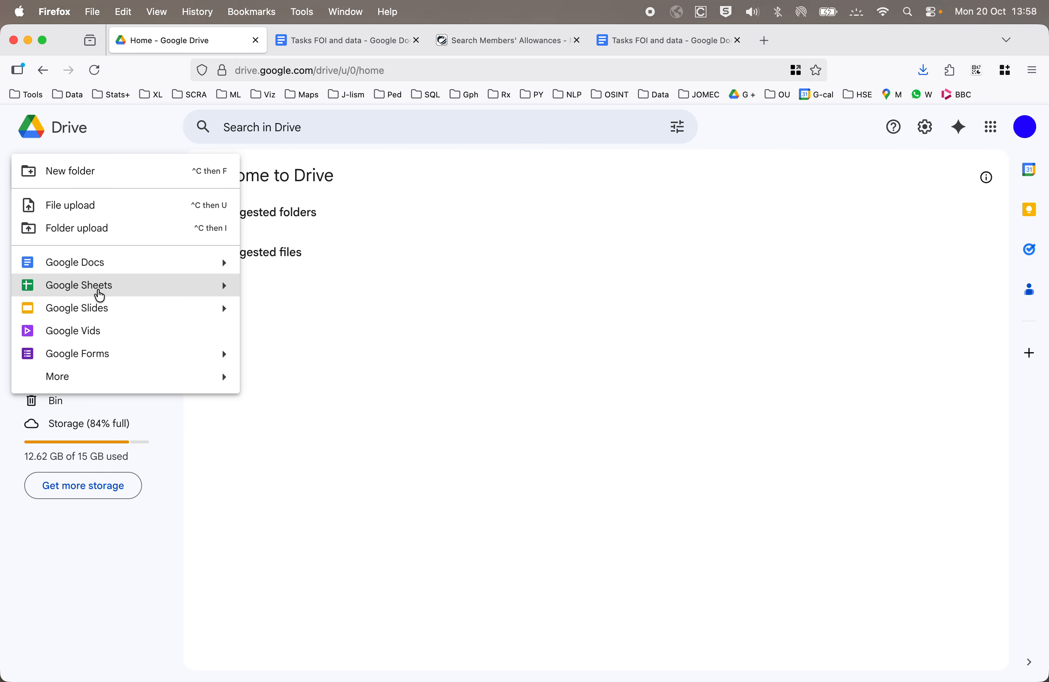
left_click(99, 293)
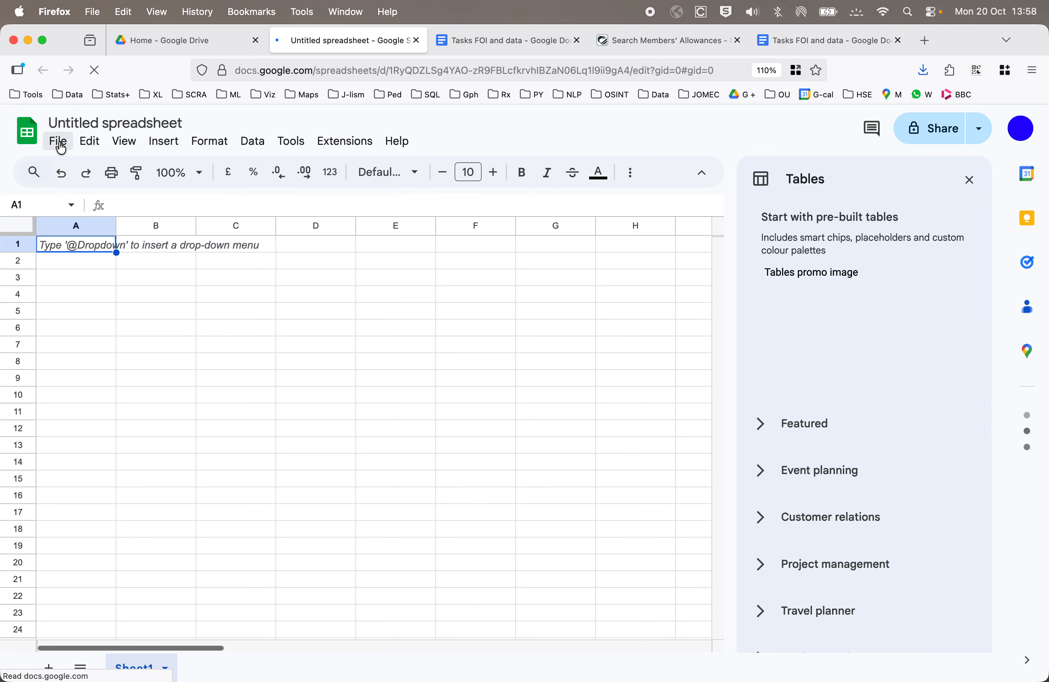
Import MemberAllowanceClaims.csv from the Desktop into the spreadsheet, using the option to insert new sheets
left_click(59, 143)
left_click(88, 219)
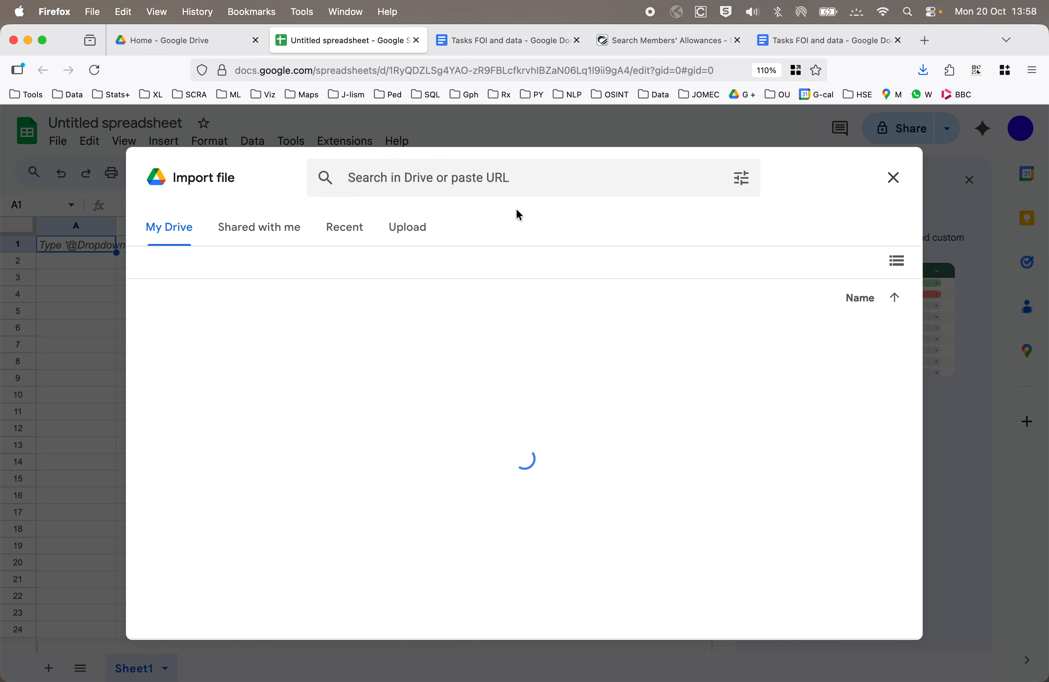
left_click(409, 242)
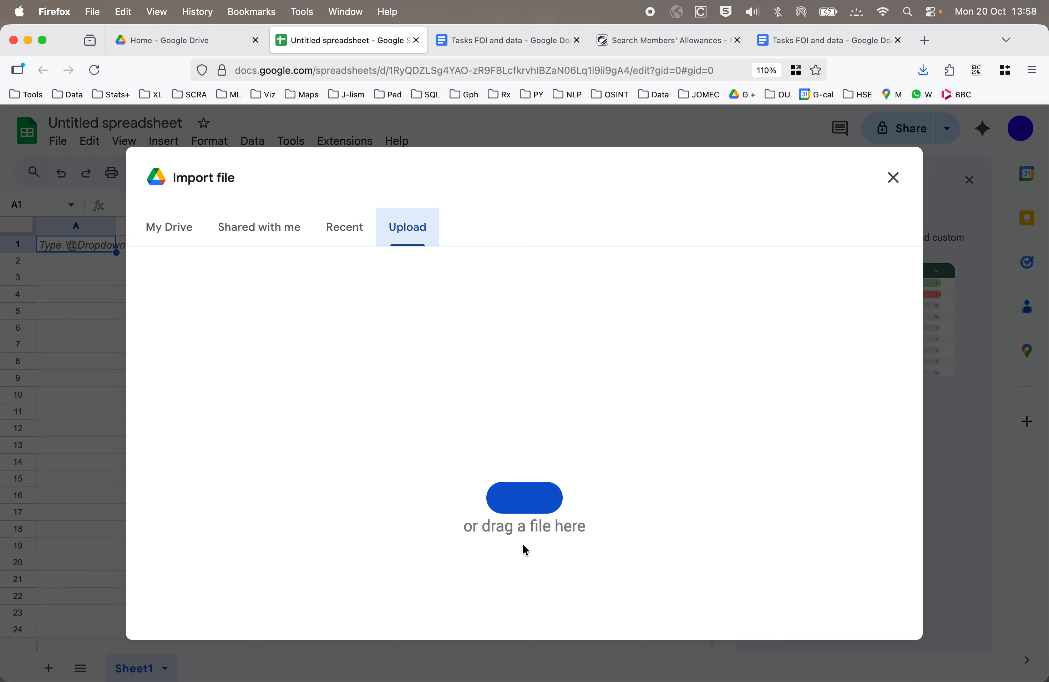
left_click(525, 498)
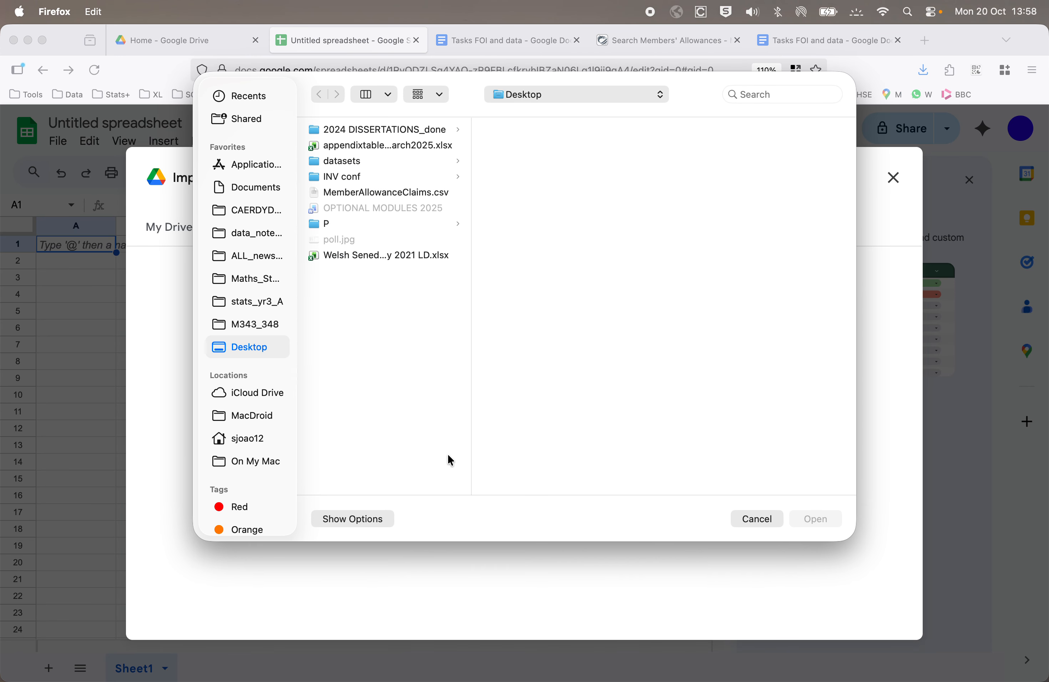
left_click(341, 193)
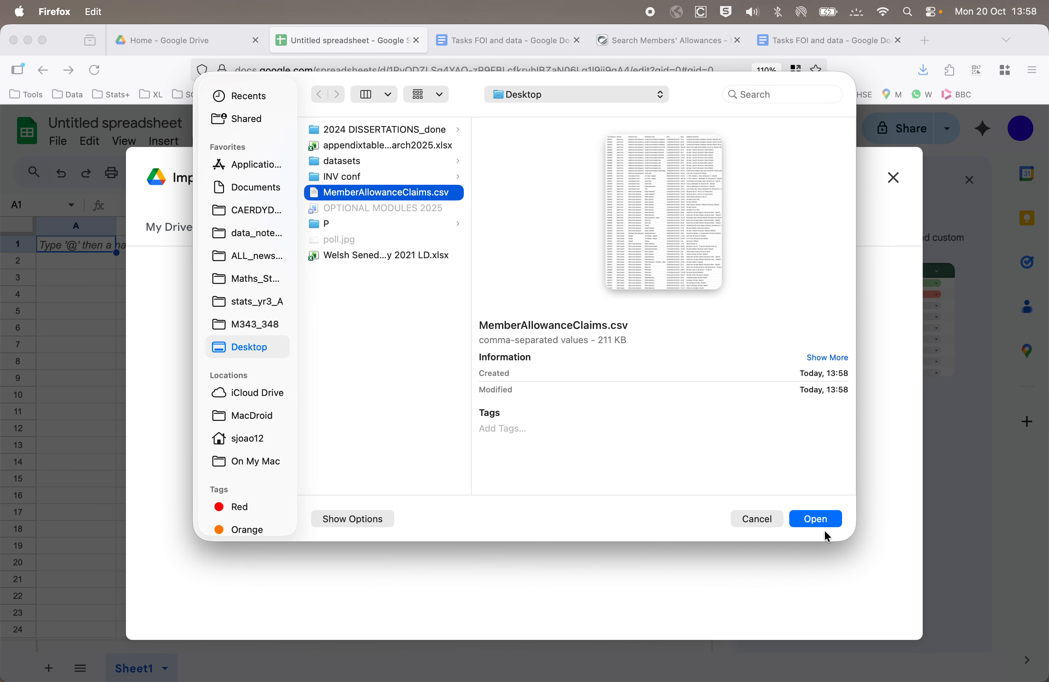
left_click(814, 527)
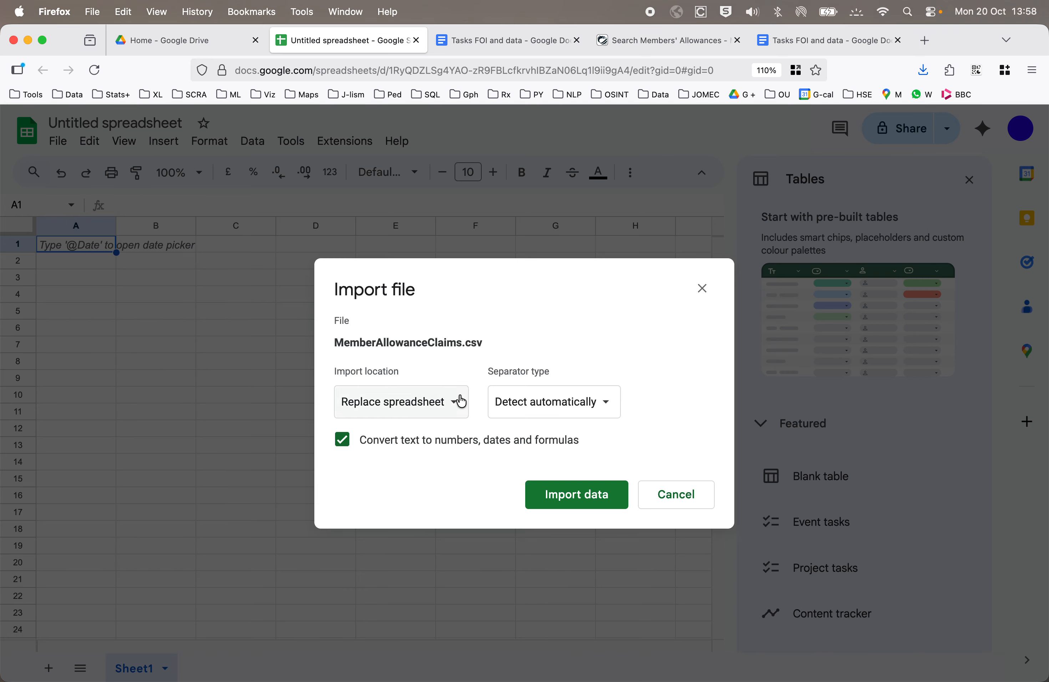
left_click(457, 403)
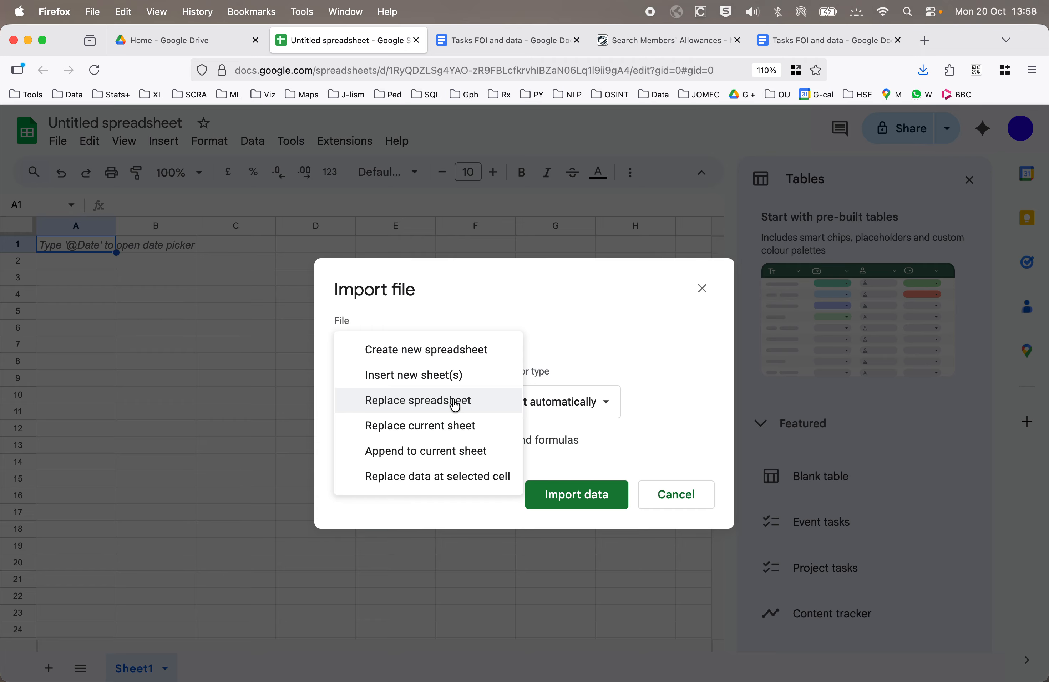
left_click(452, 378)
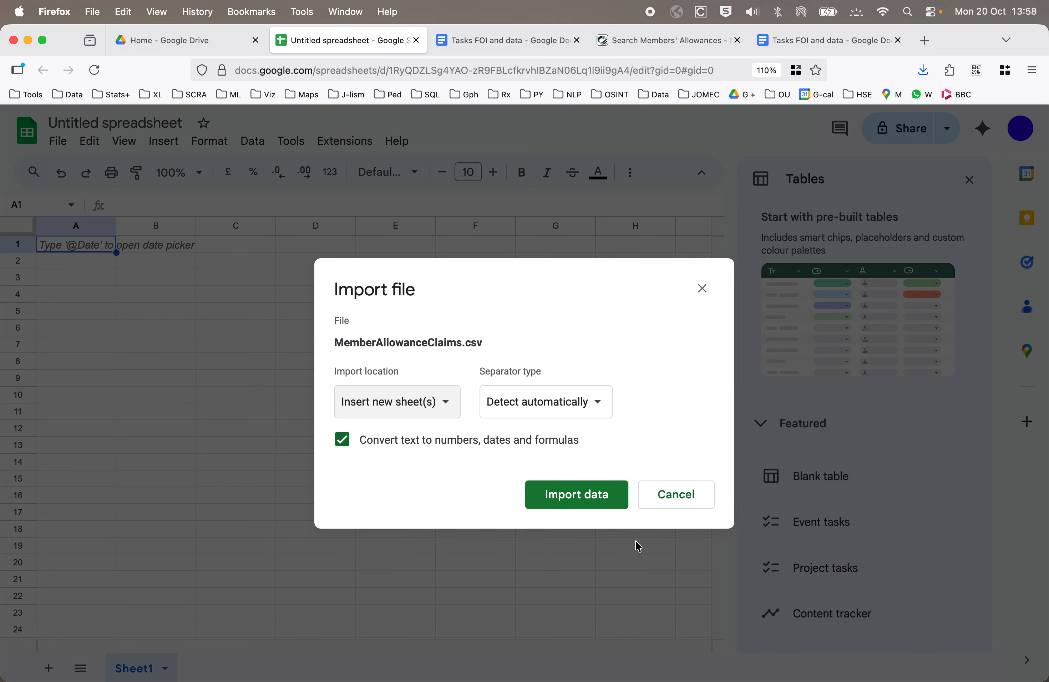
left_click(578, 497)
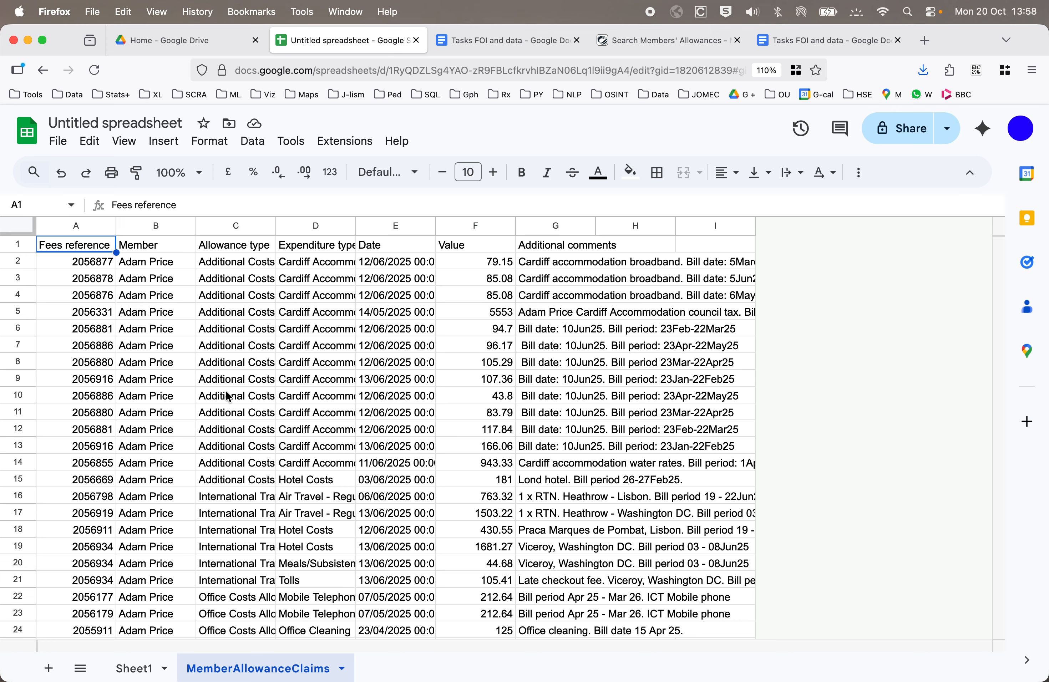
Rename the untitled spreadsheet as "Senedd expenses"
left_click(109, 123)
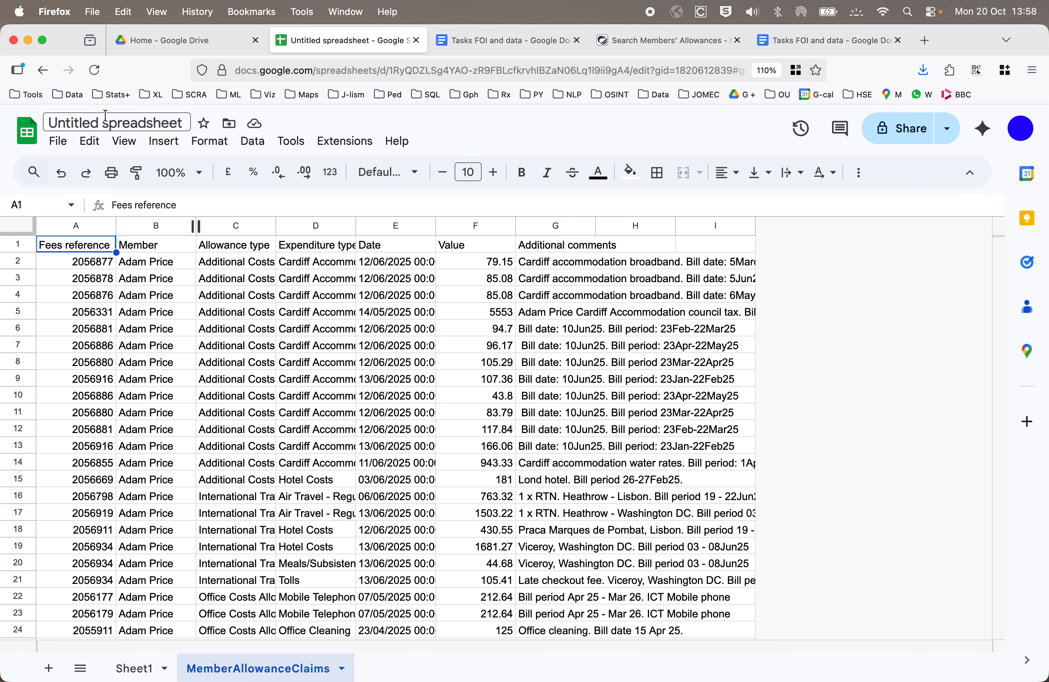
left_click_drag(184, 120, 1, 118)
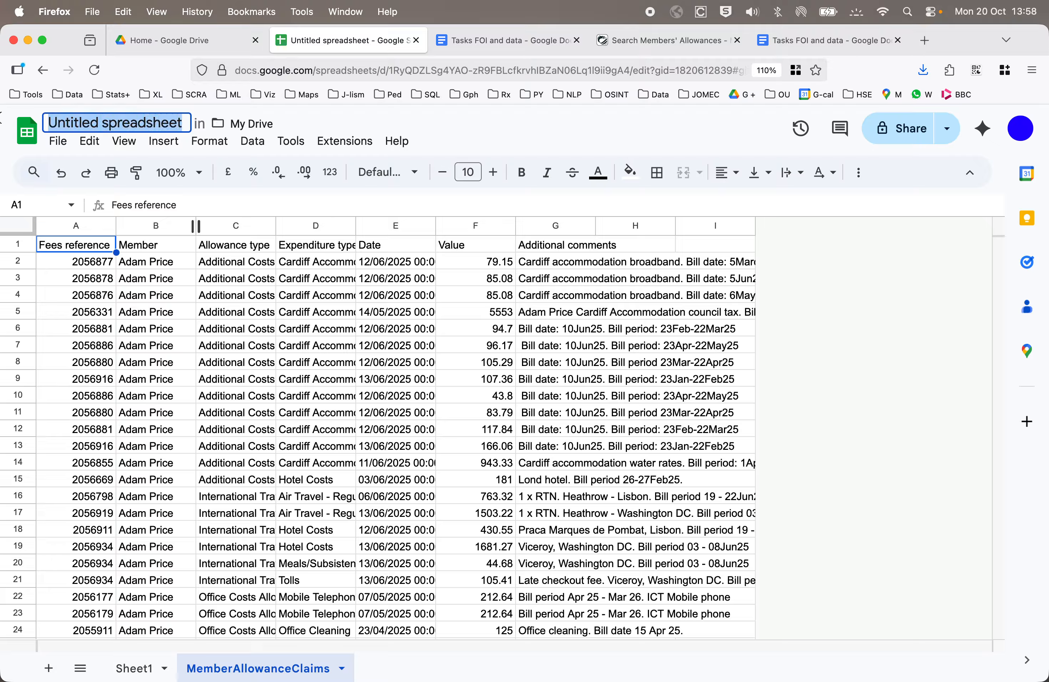
type("Senedd exep")
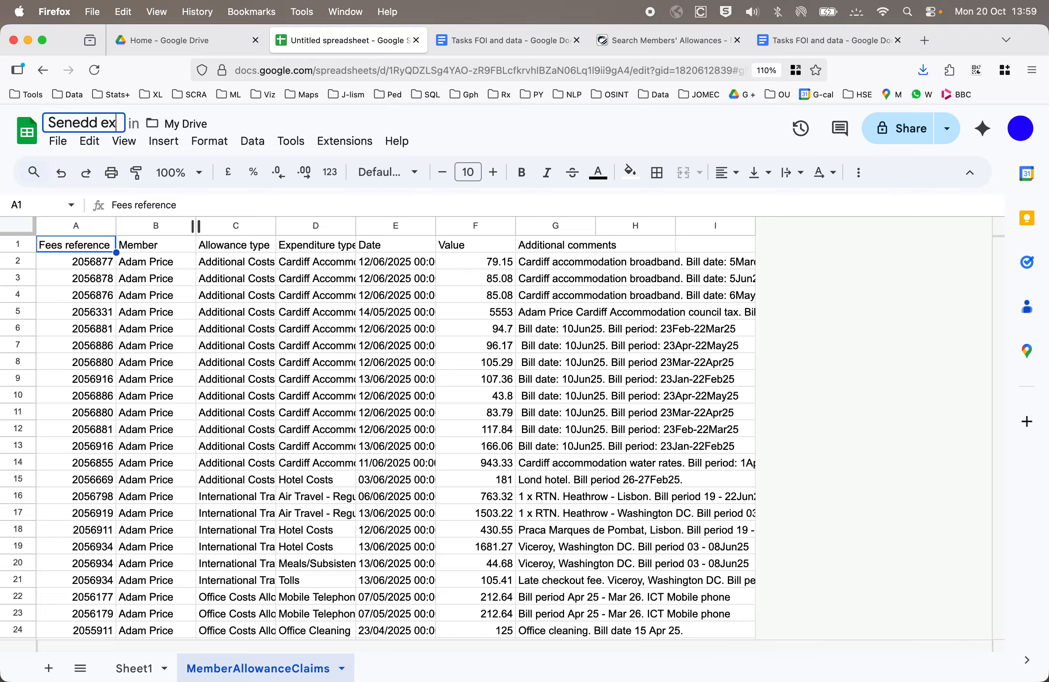
key("BackSpace")
key("BackSpace")
type("penses")
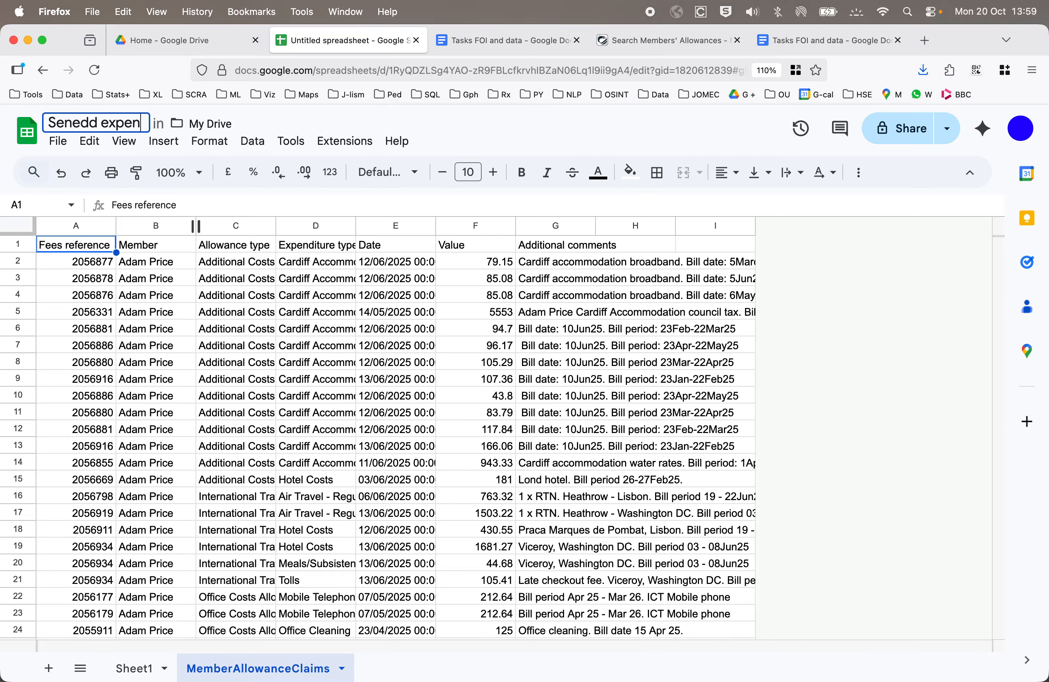
key("Return")
Duplicate the MemberAllowanceClaims sheet and name the copy "d"
left_click(342, 669)
left_click(215, 419)
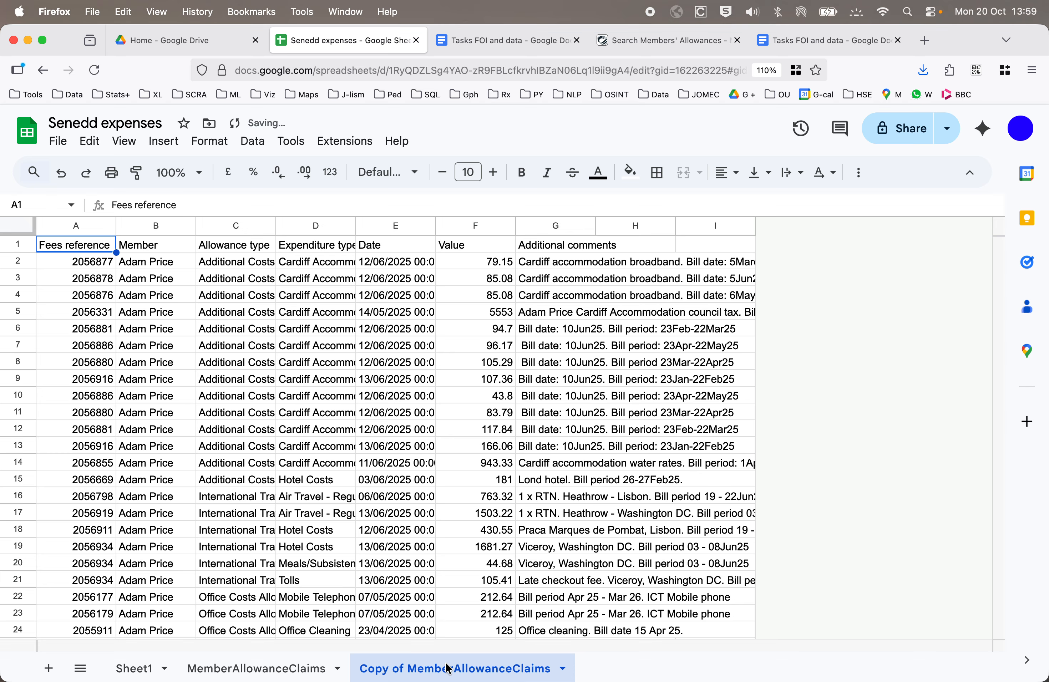
double_click(446, 668)
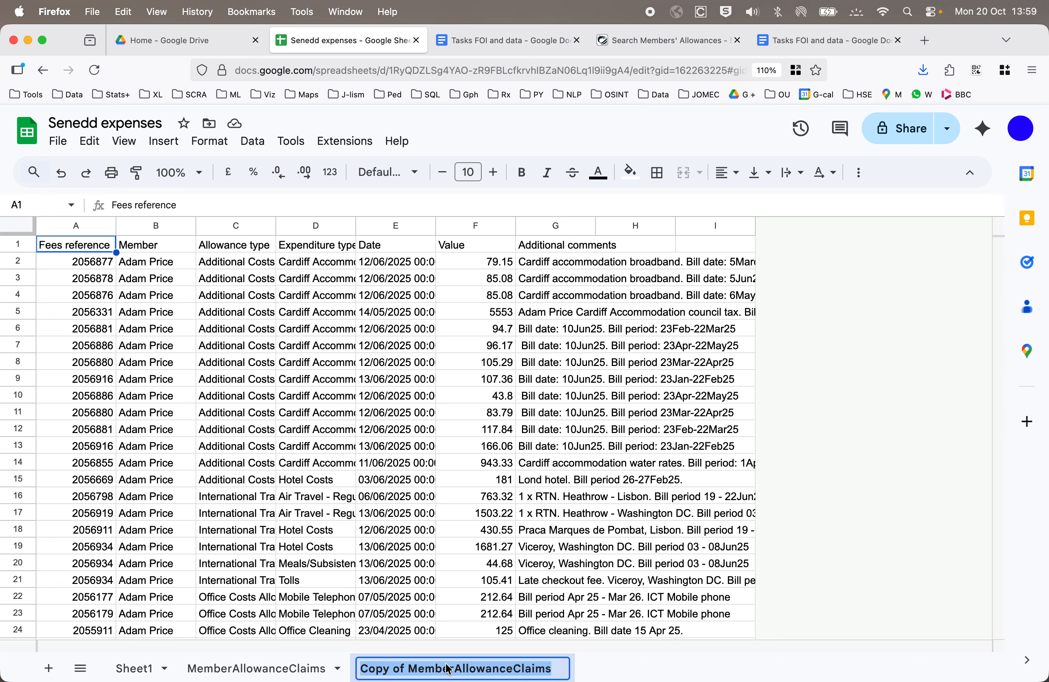
type("d")
key("Return")
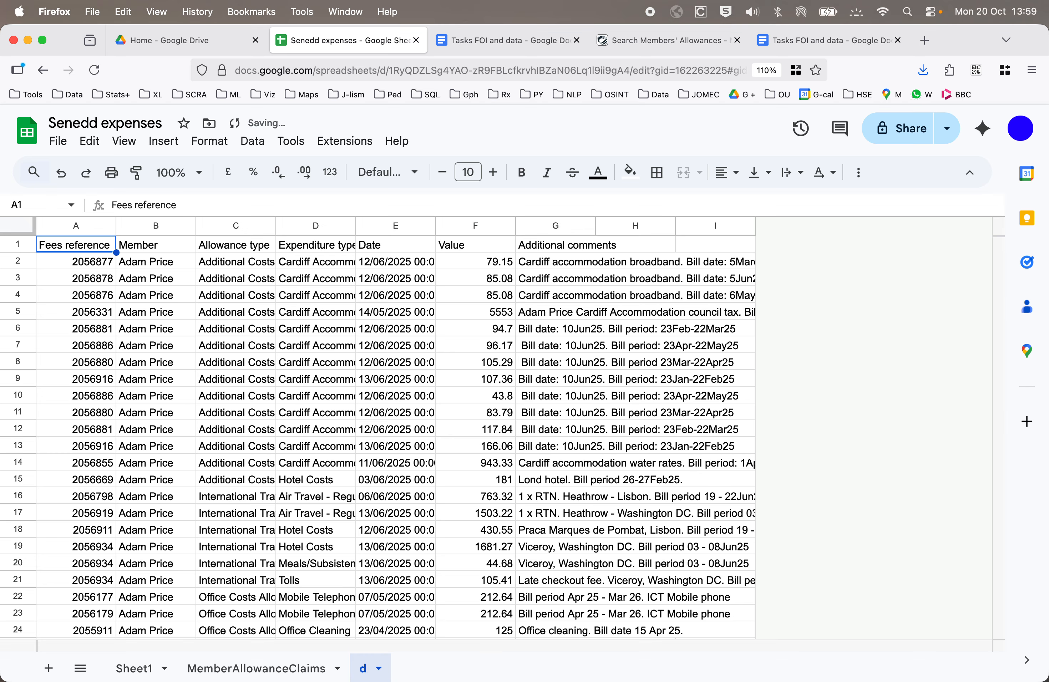
Rename the MemberAllowanceClaims sheet as "orig" and remove the empty Sheet1
double_click(244, 675)
type("orig")
key("Return")
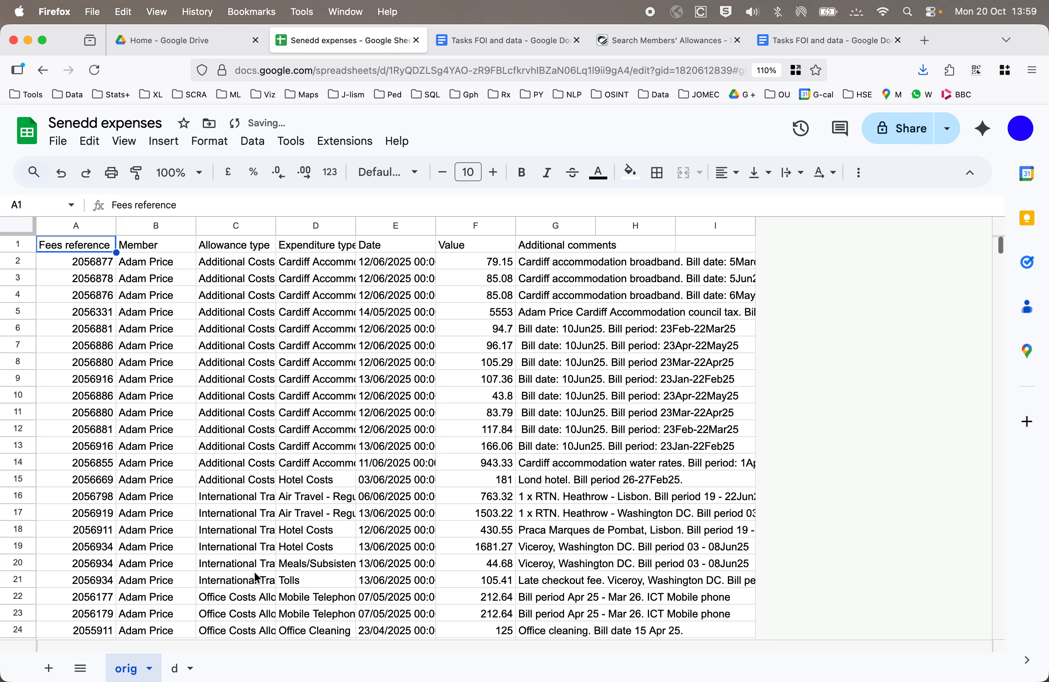
Freeze the first row of the sheet "d"
left_click(177, 669)
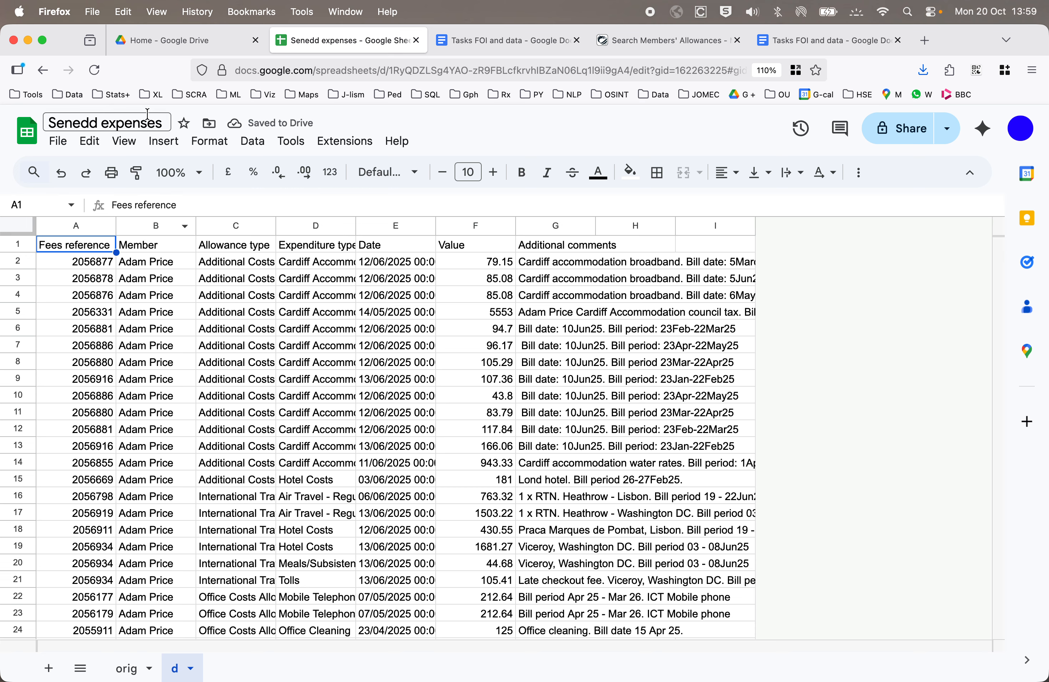
left_click(124, 141)
mouse_move(343, 188)
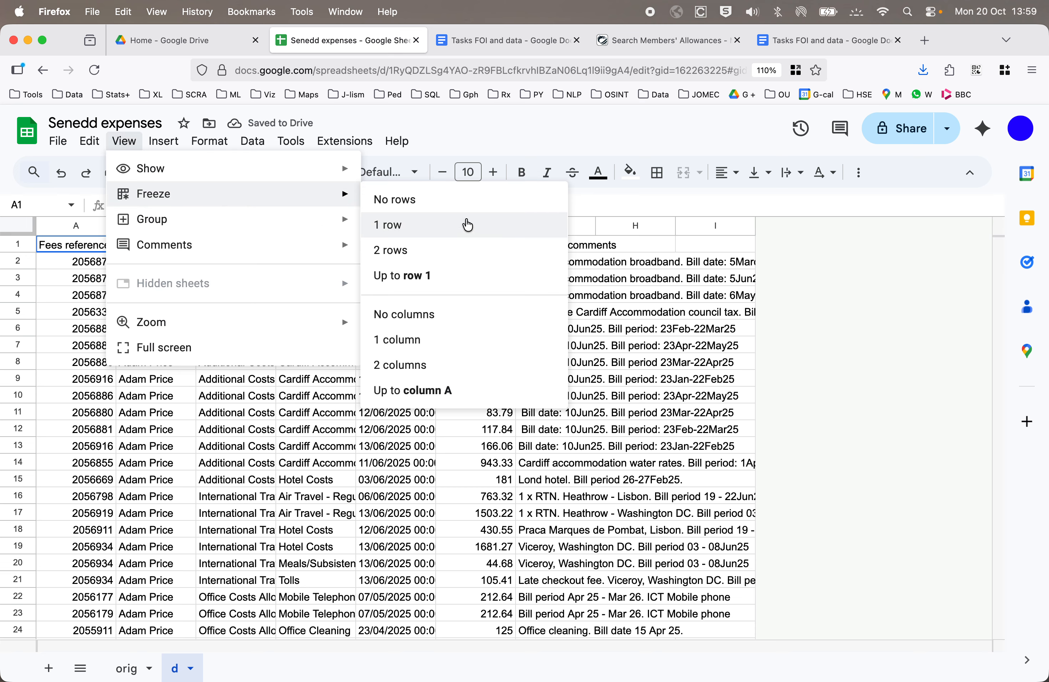
left_click(468, 225)
scroll(176, 380, "up", 2)
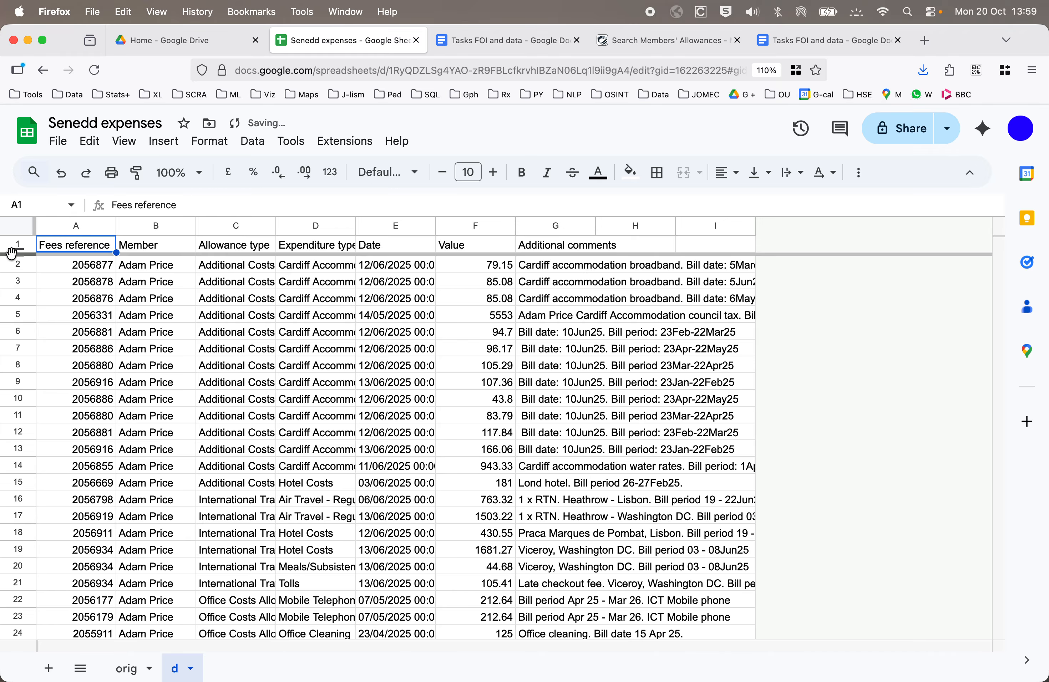
Make the header row on sheet "d" taller and set its text in bold
left_click_drag(18, 252, 18, 277)
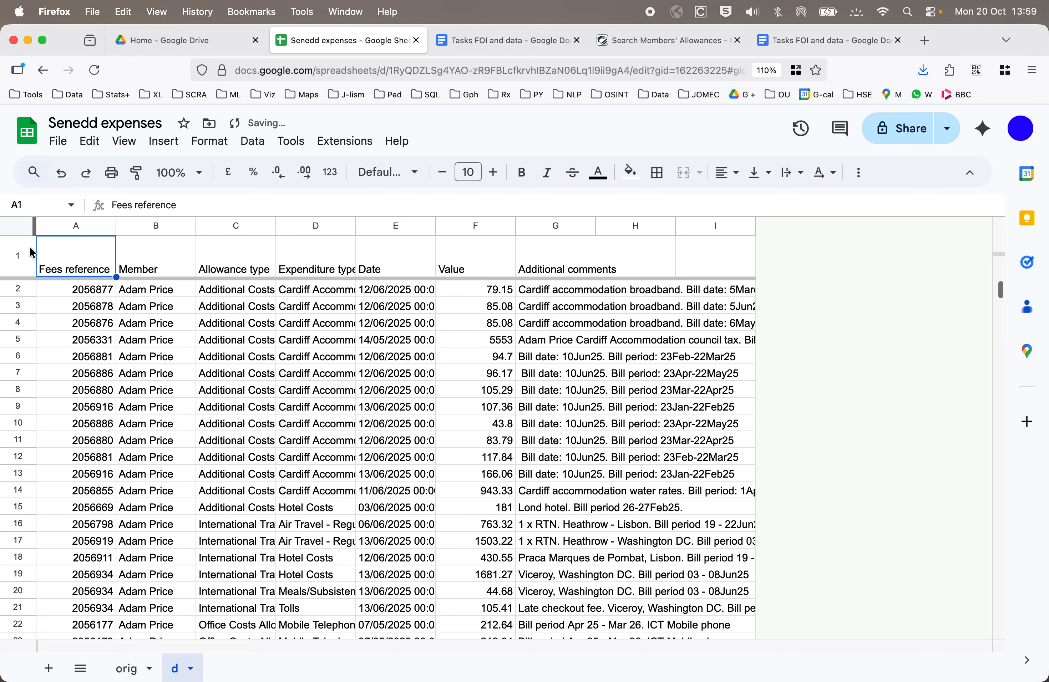
left_click(25, 251)
key("super+b")
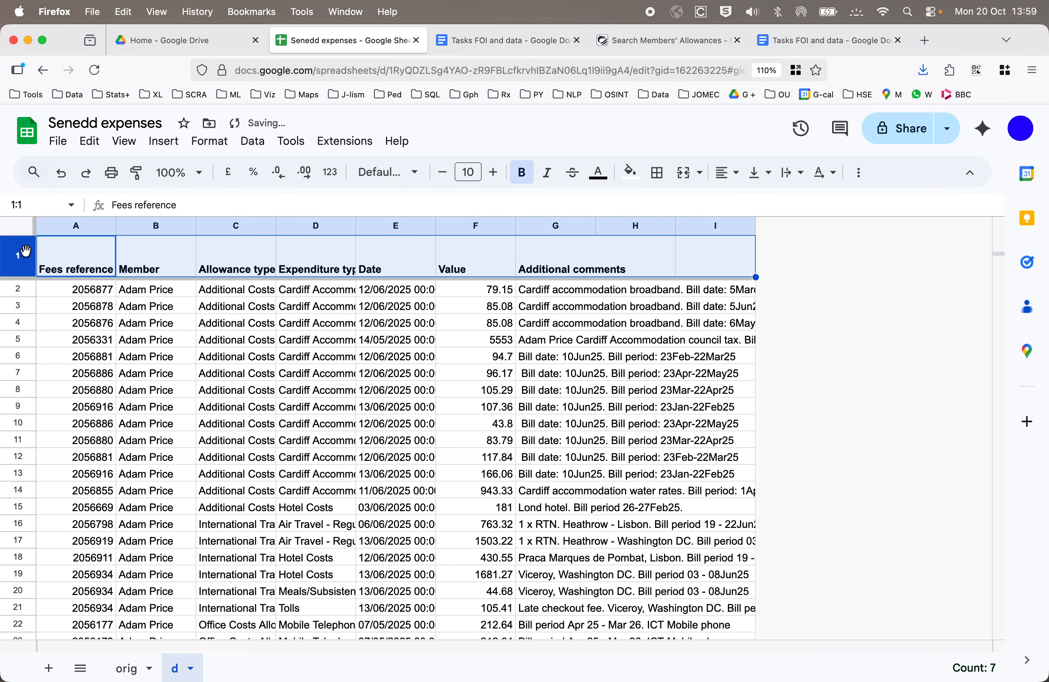
left_click(318, 377)
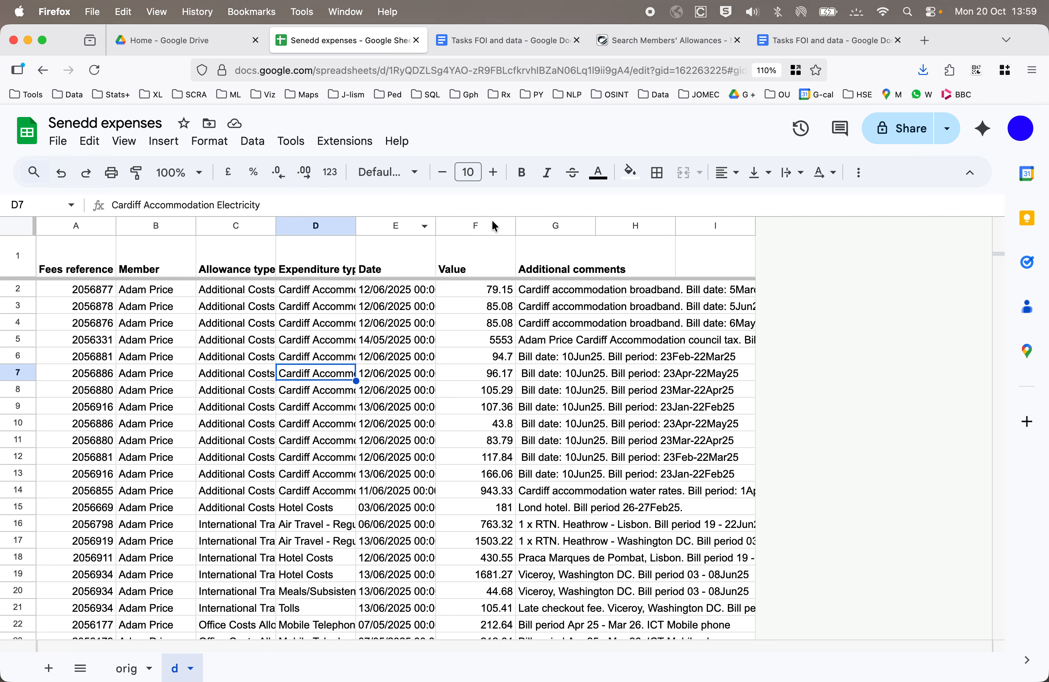
Widen the Date column E and apply the Date number format to the whole column
left_click_drag(436, 226, 494, 226)
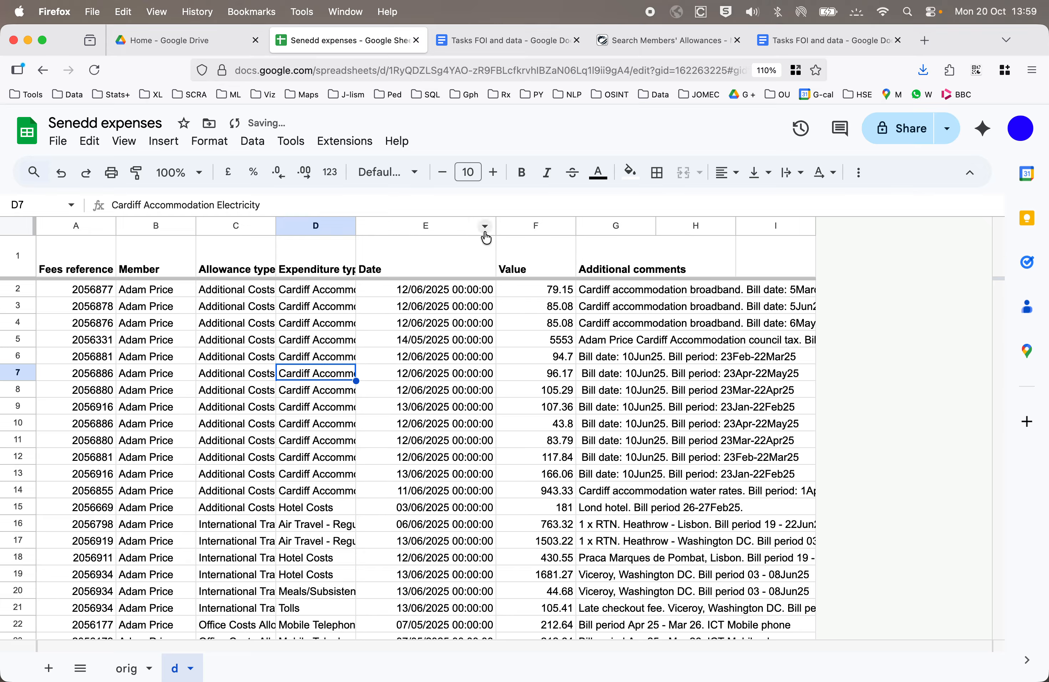
left_click(426, 220)
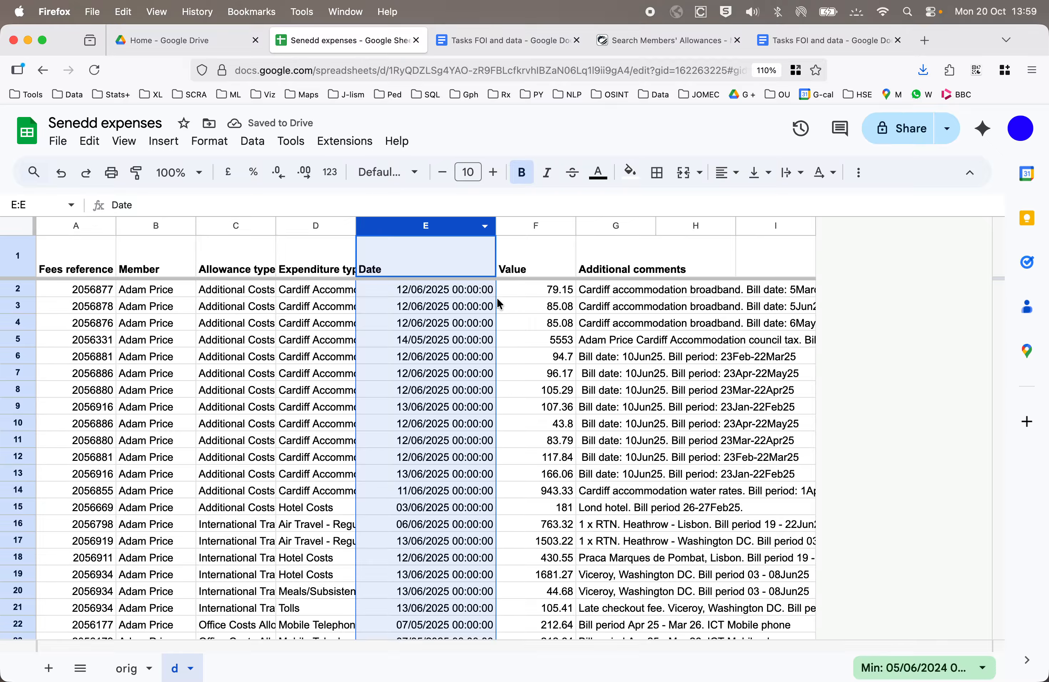
left_click(207, 142)
mouse_move(290, 212)
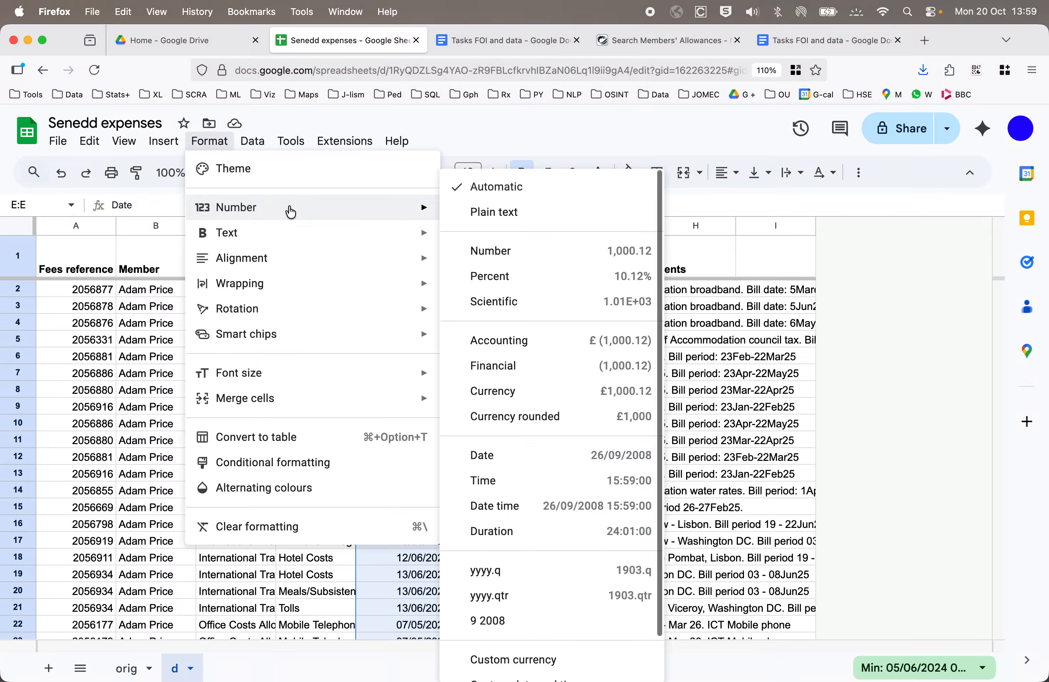
left_click(523, 460)
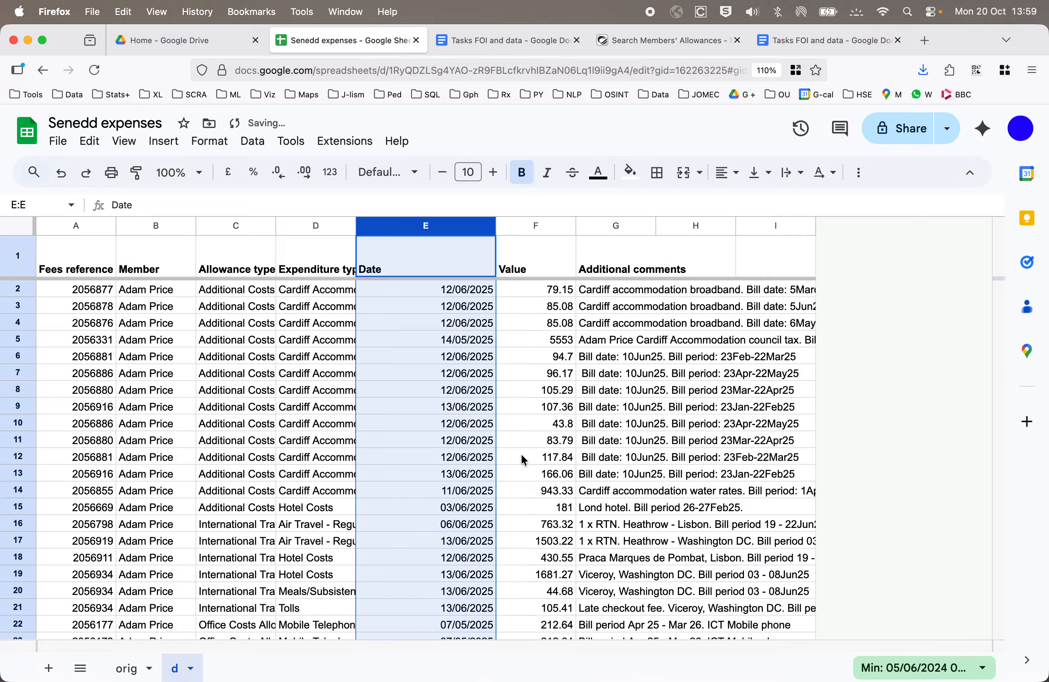
left_click(442, 296)
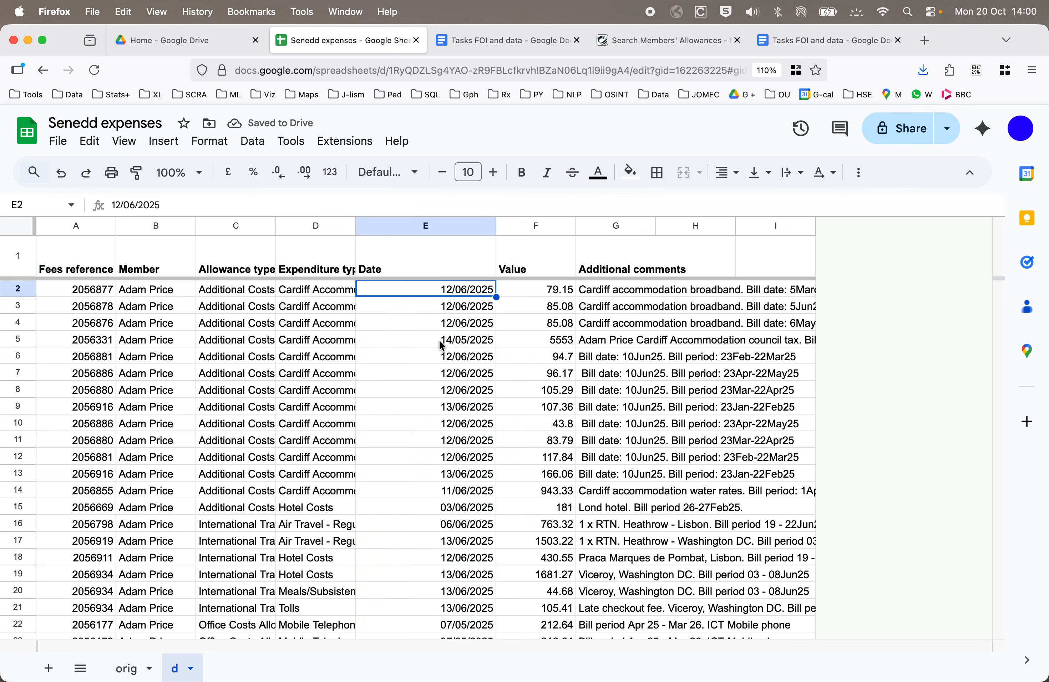
Check the Part 2 questions in the "Tasks FOI and data" document and return to the Senedd expenses spreadsheet
mouse_move(492, 42)
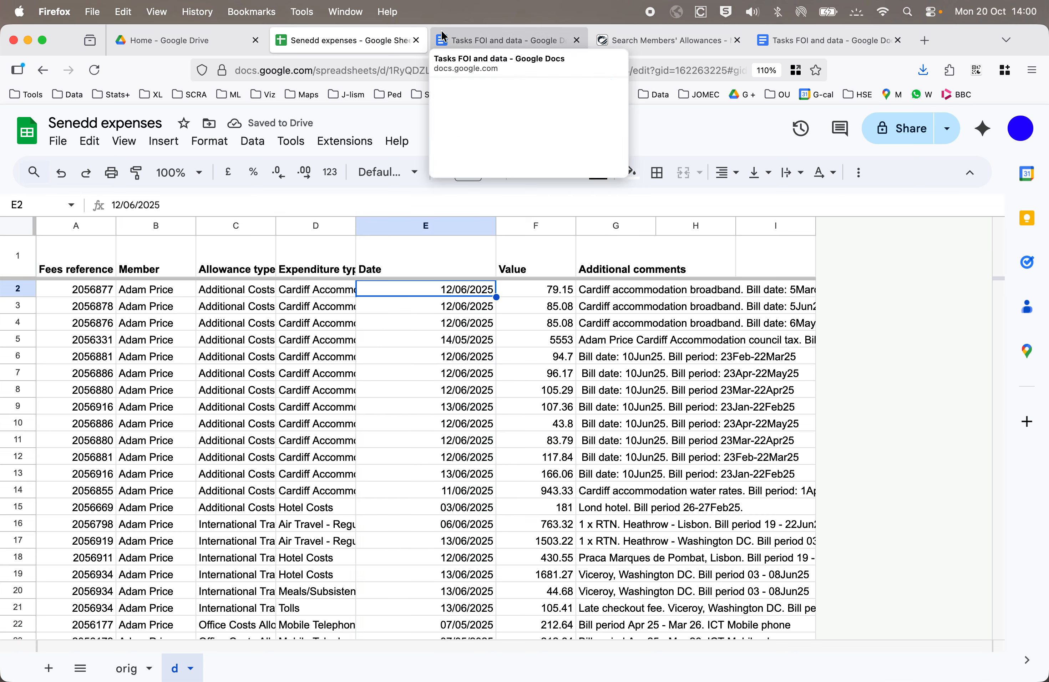
left_click(493, 41)
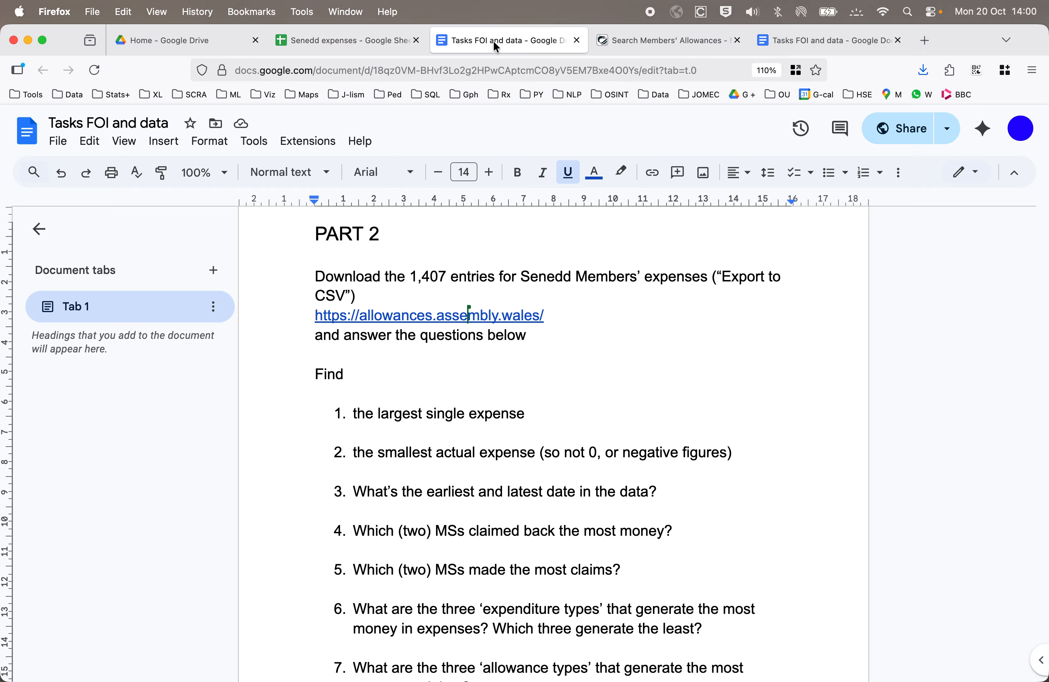
left_click(368, 41)
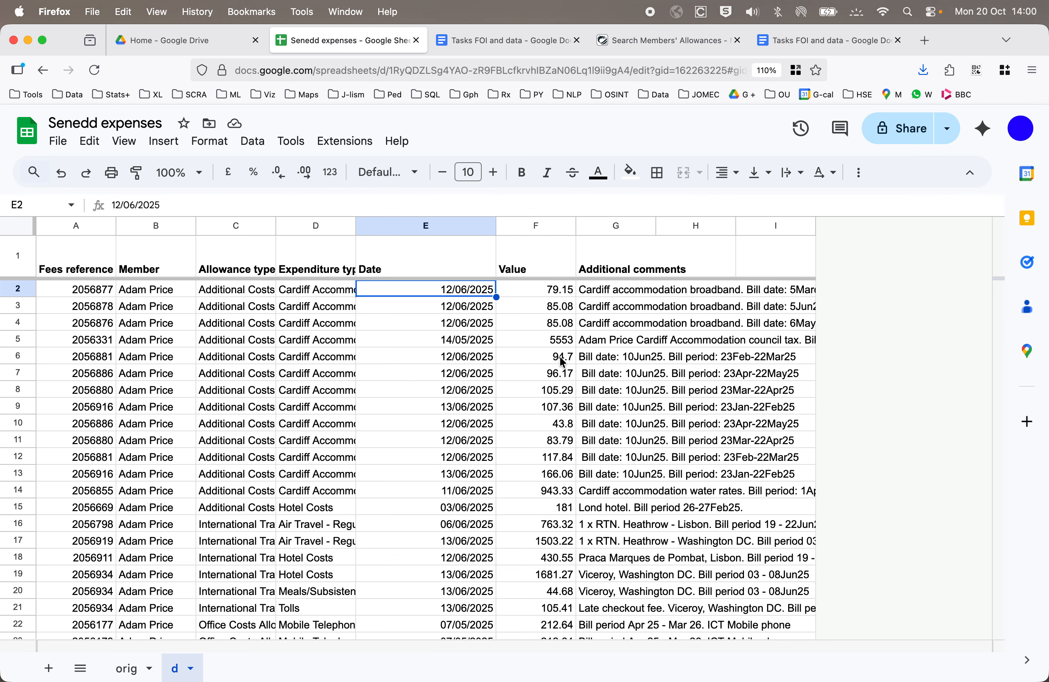
Sort sheet "d" by the Value column F from Z to A and check the largest expenses
right_click(558, 226)
left_click(696, 530)
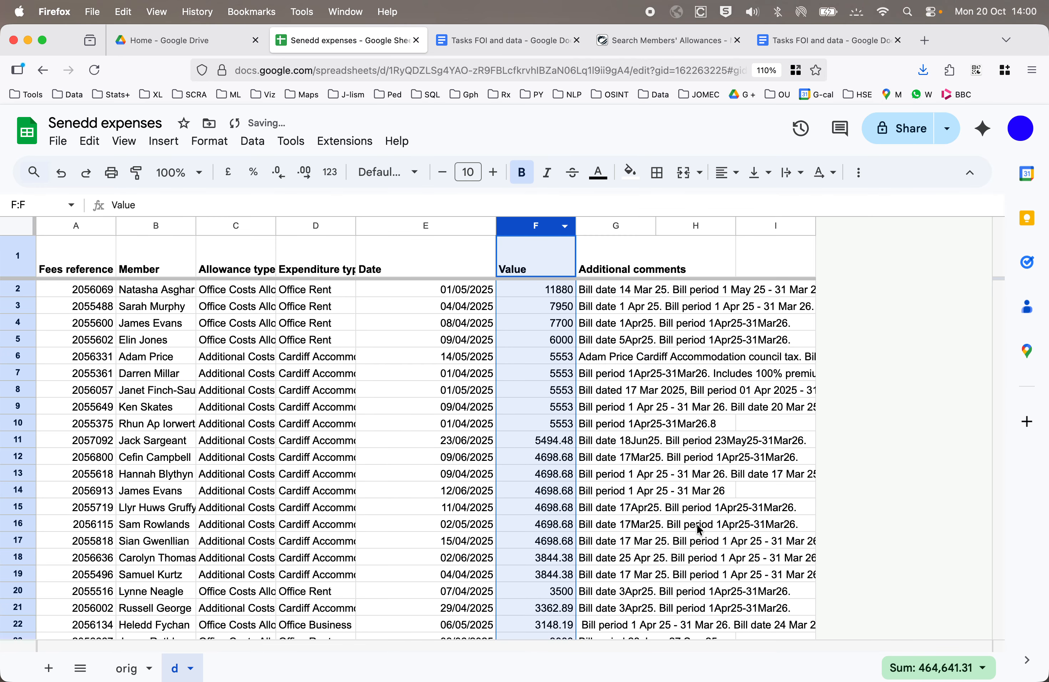
left_click(538, 294)
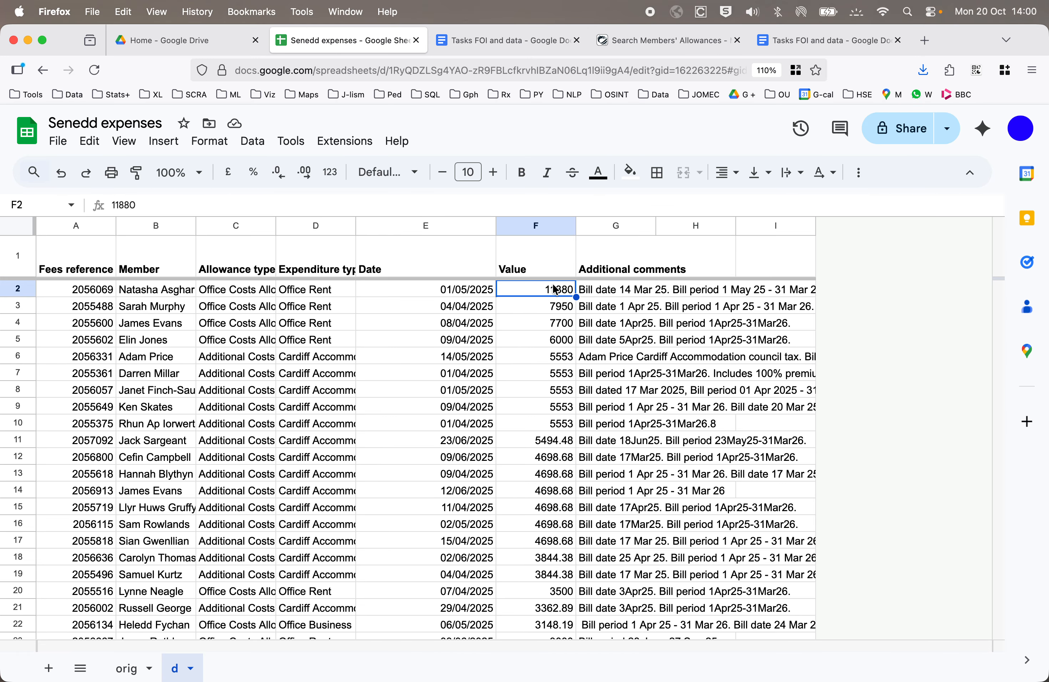
left_click(539, 445)
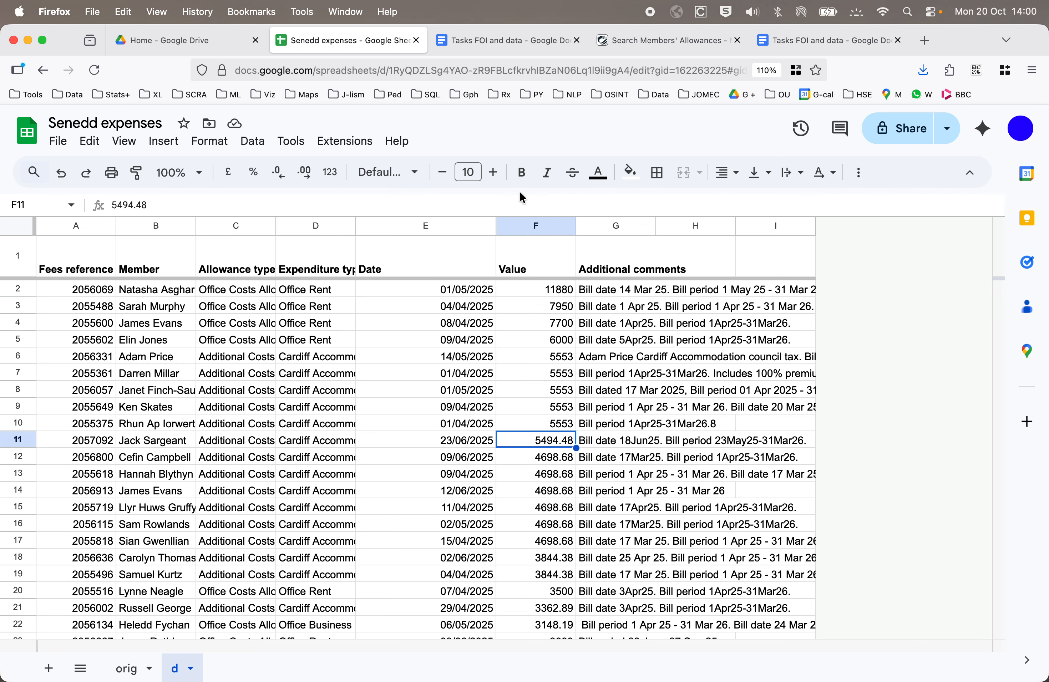
Apply the Number format to the whole Value column F and reduce it to zero decimal places
left_click(529, 227)
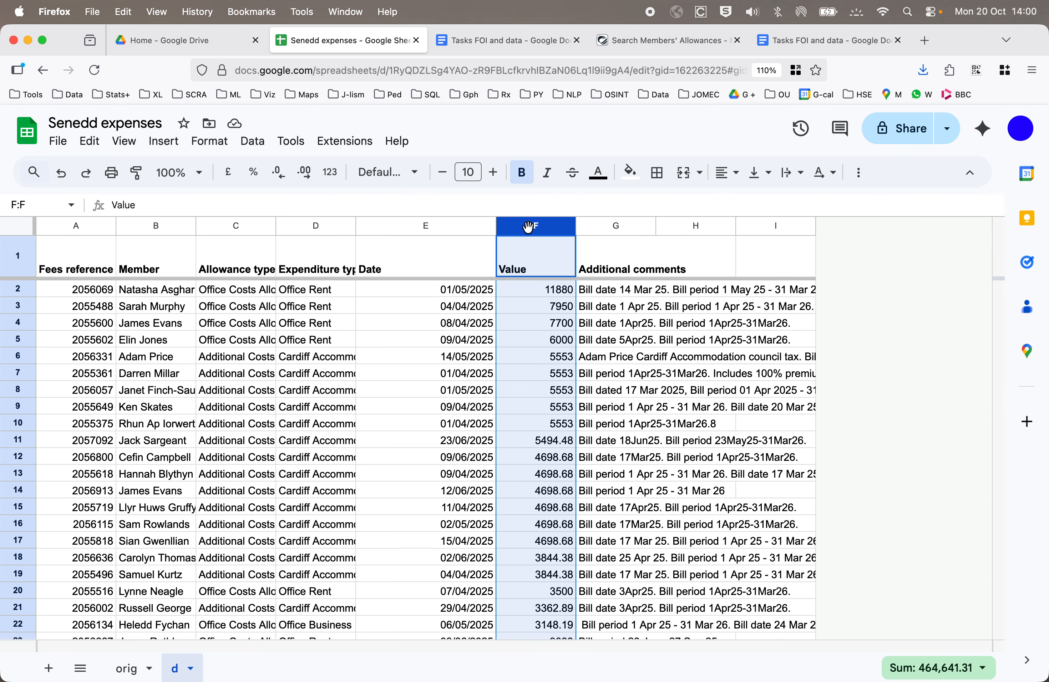
left_click(208, 140)
mouse_move(226, 197)
left_click(448, 258)
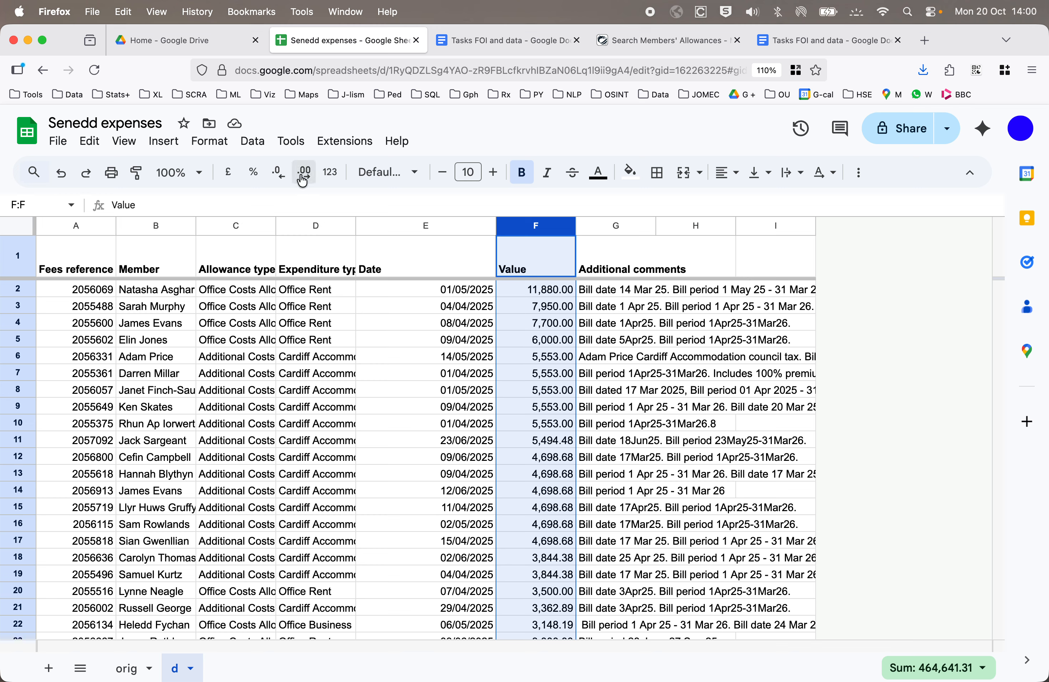
left_click(278, 172)
left_click(279, 172)
left_click(570, 355)
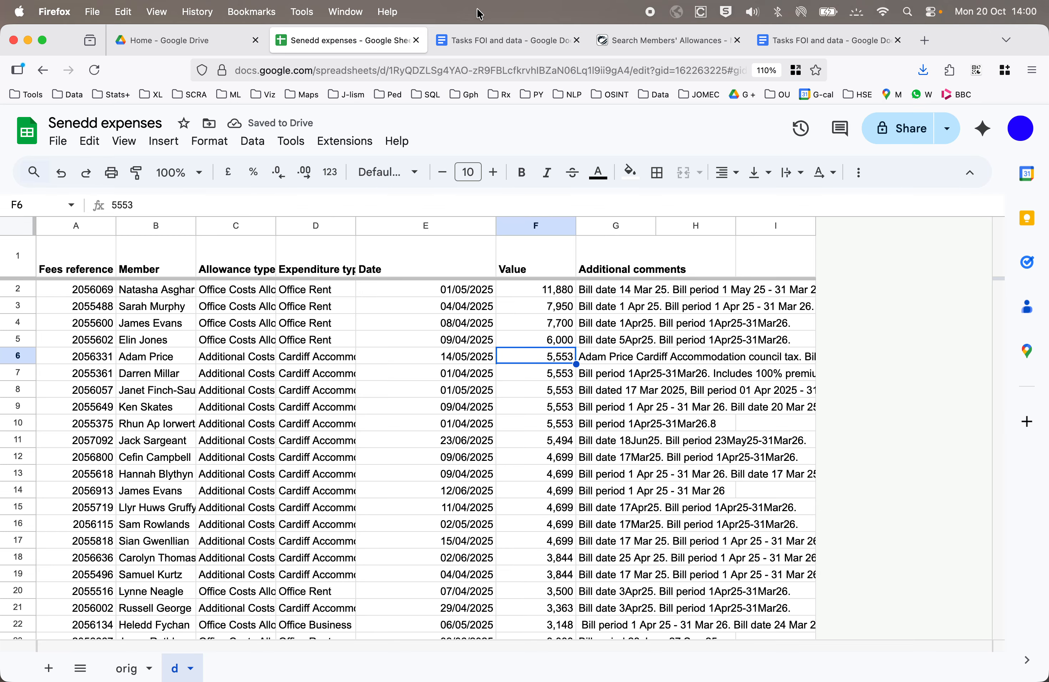
Sort sheet "d" by the Value column F from A to Z and look past the negative values for the smallest expenses
right_click(536, 226)
left_click(612, 487)
left_click(531, 339)
scroll(532, 338, "down", 5)
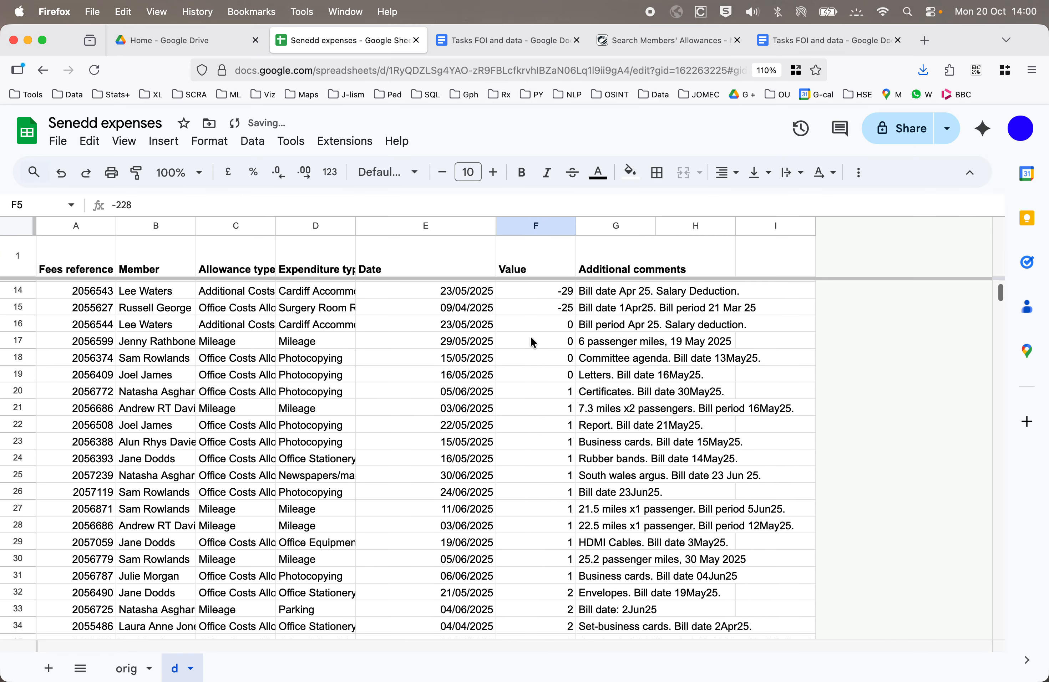
left_click(549, 377)
left_click_drag(75, 376, 639, 547)
left_click(535, 343)
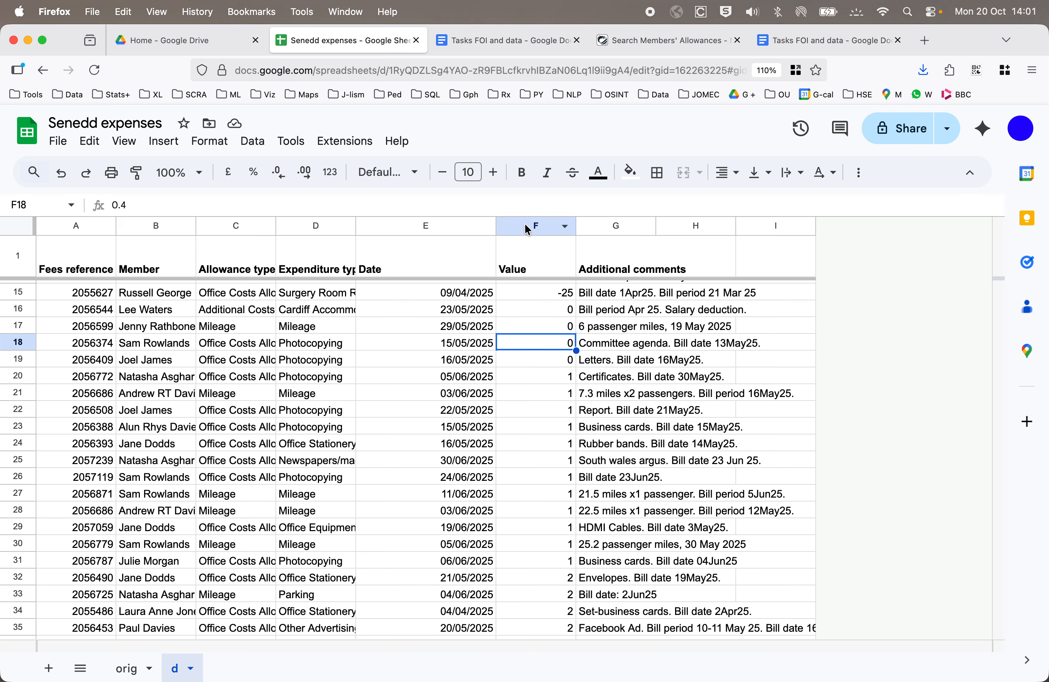
Show two decimal places in the Value column F and check the smallest positive expense in row 17
left_click(536, 226)
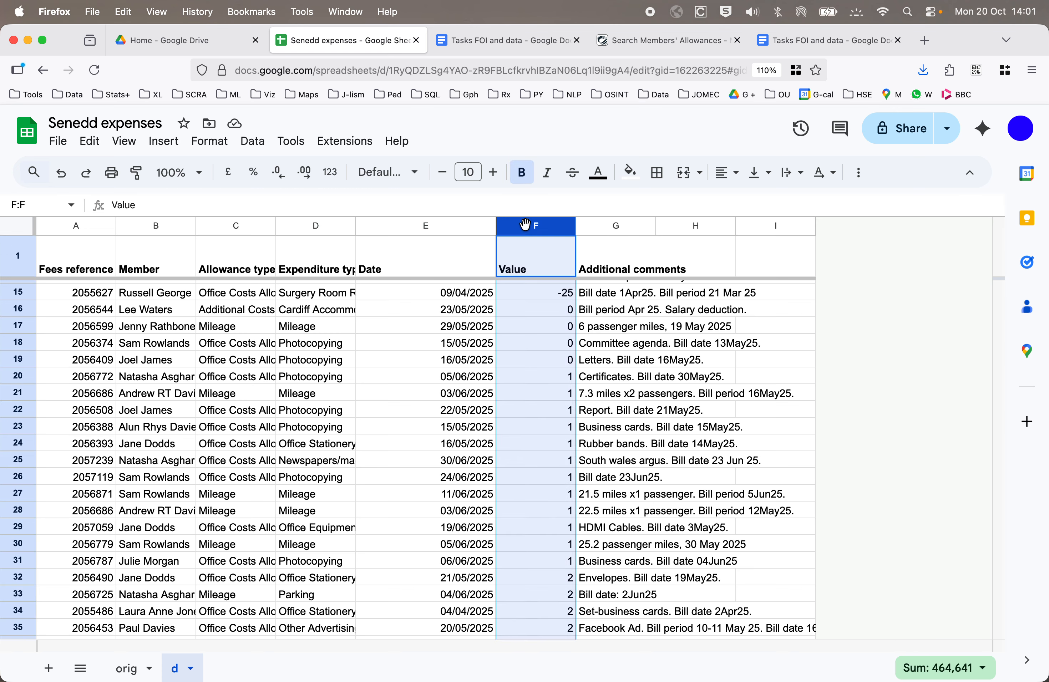
left_click(304, 172)
left_click(305, 172)
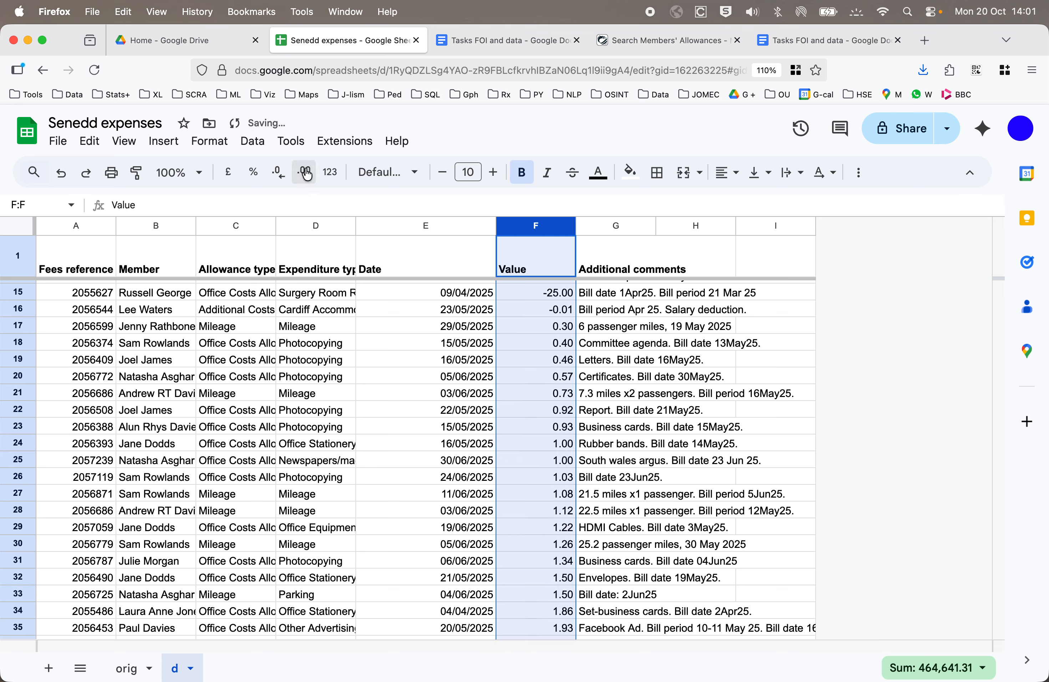
left_click(554, 326)
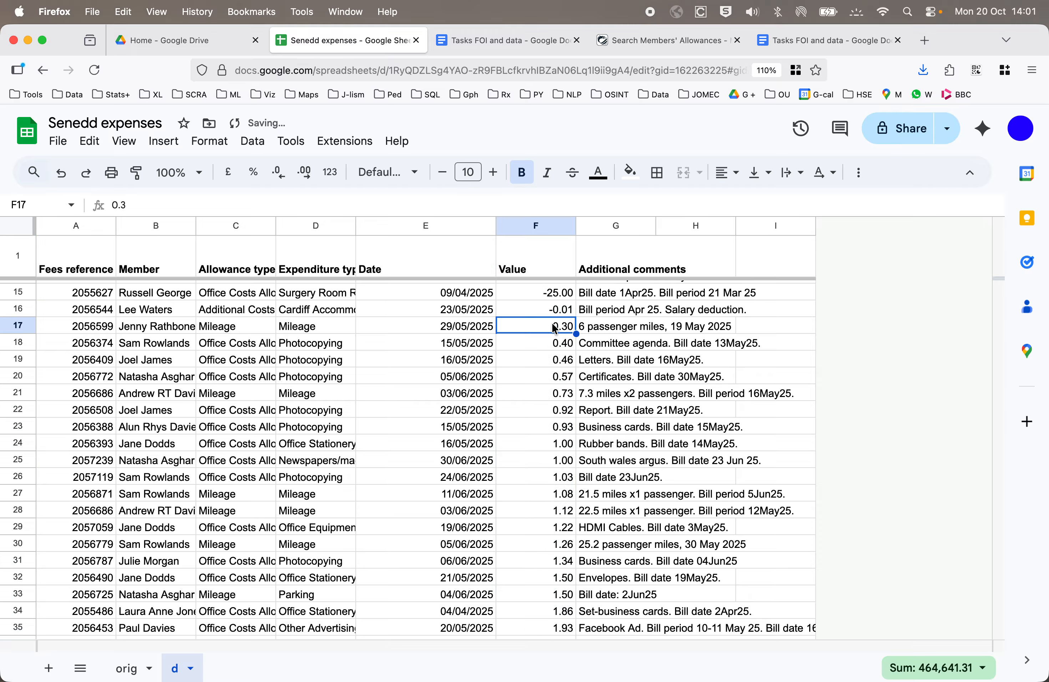
left_click(17, 325)
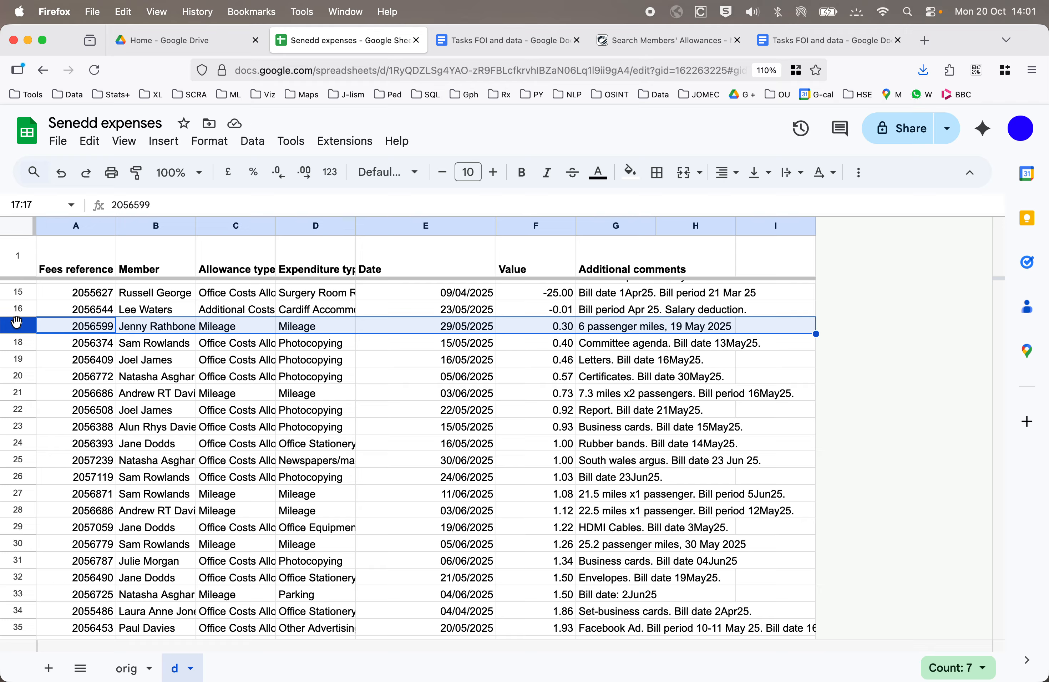
left_click(550, 348)
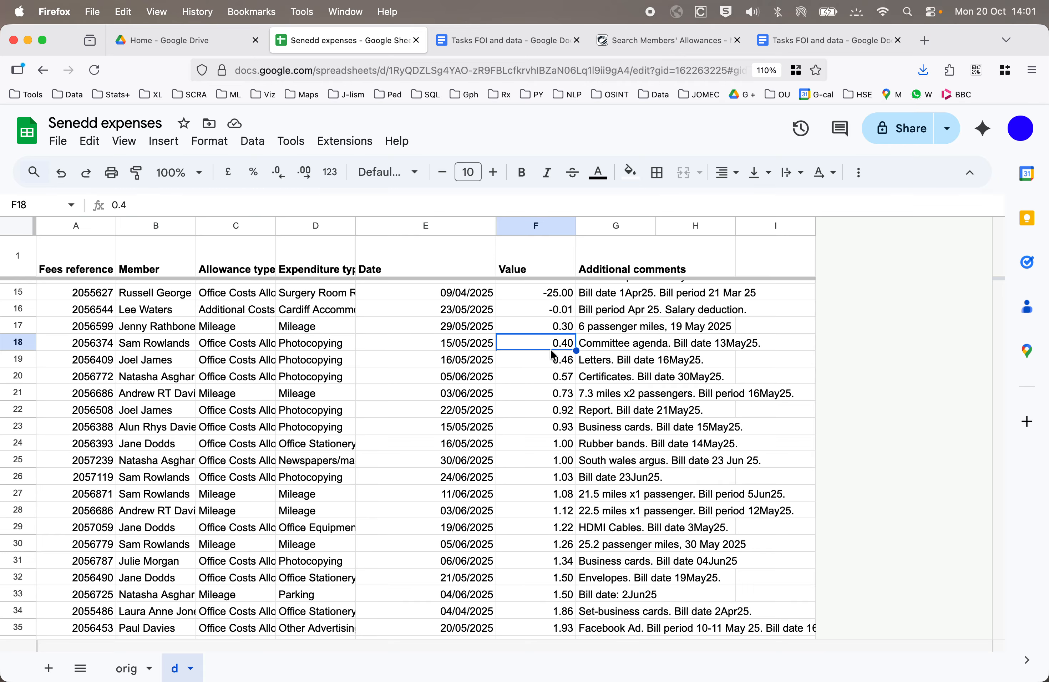
Remove the decimal places from the Value column F again
left_click(526, 222)
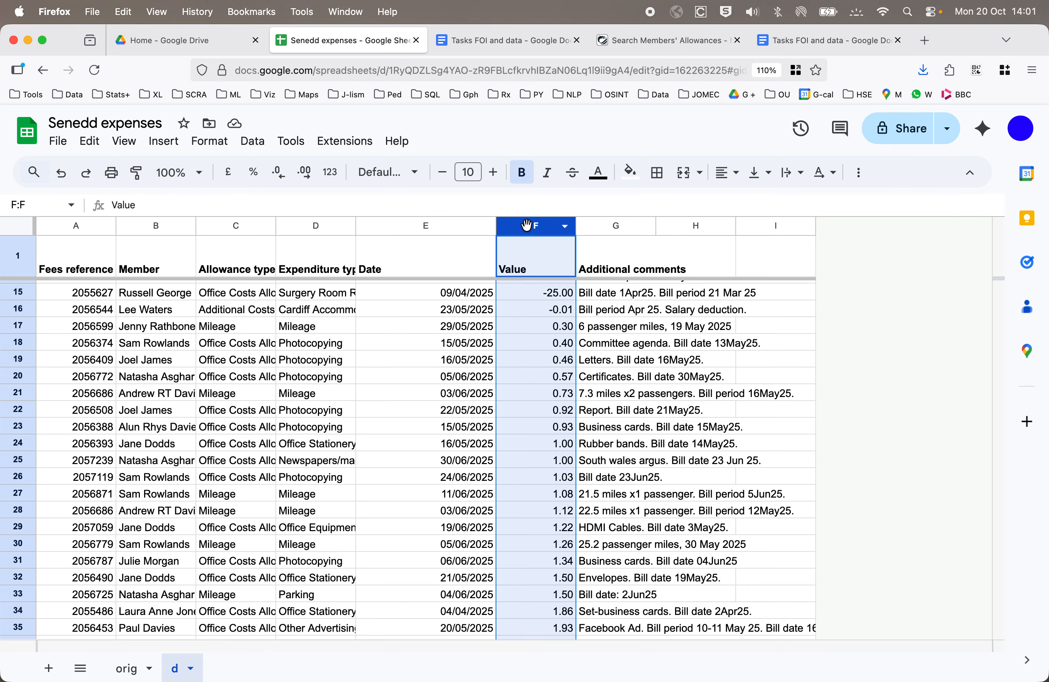
left_click(282, 180)
left_click(282, 180)
left_click(283, 179)
left_click(536, 326)
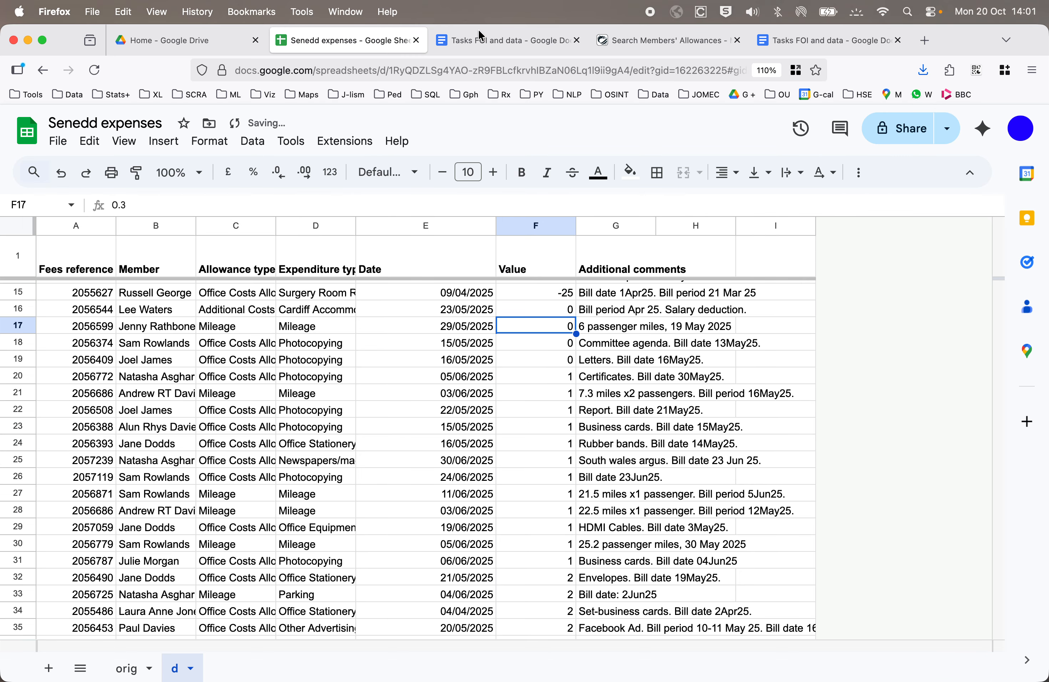
Recheck the Part 2 questions in the "Tasks FOI and data" document and sort sheet "d" by the Date column E from A to Z
left_click(500, 44)
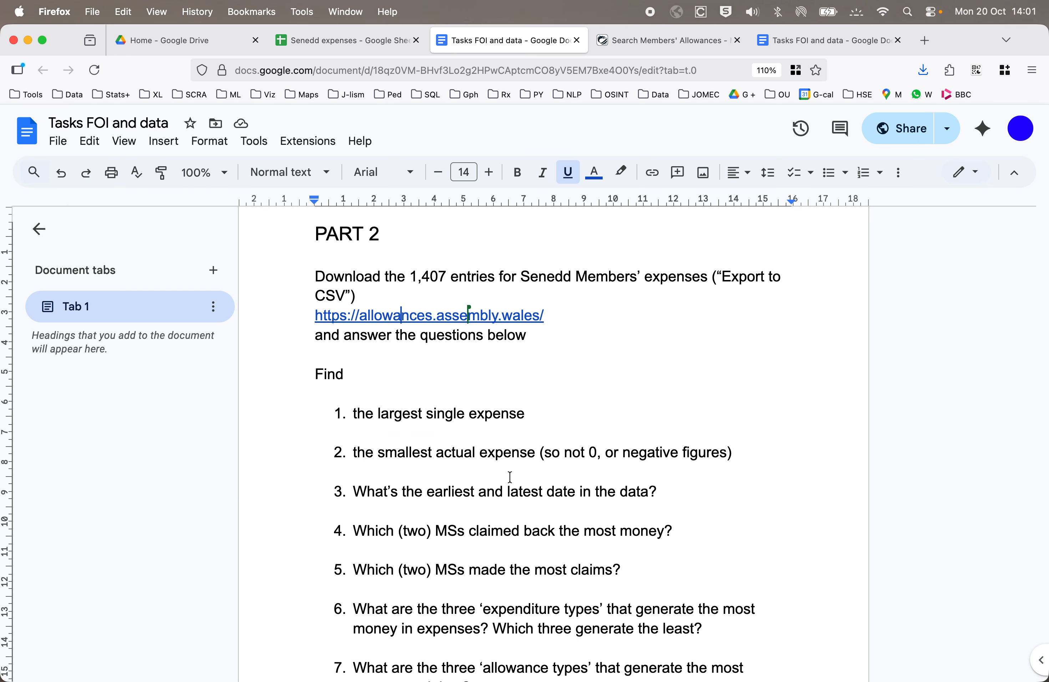
left_click(359, 52)
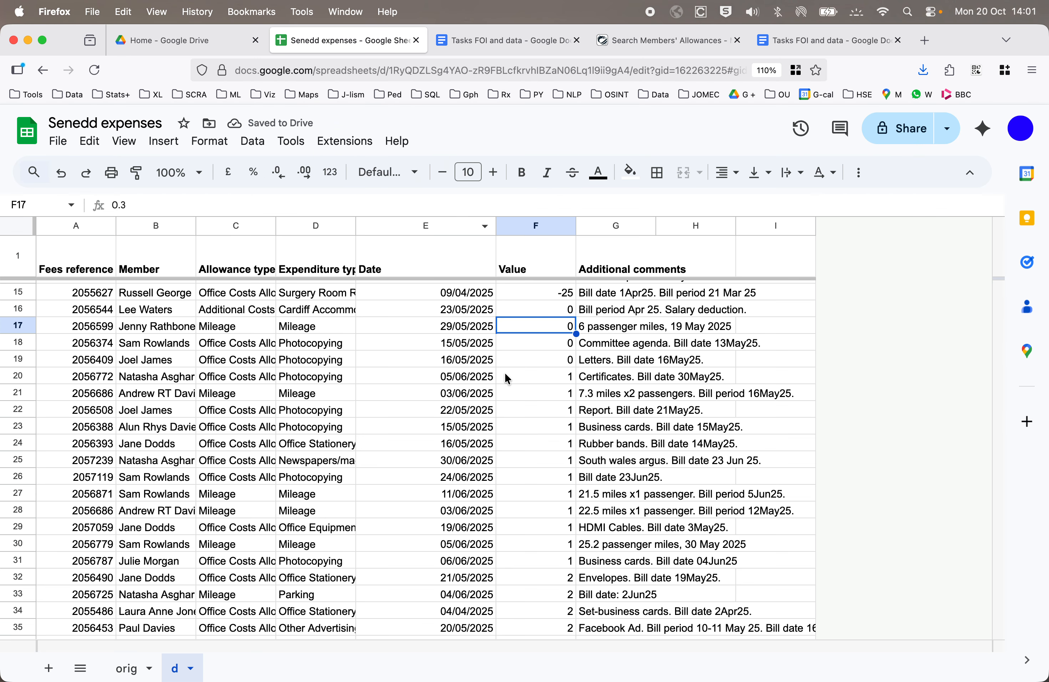
left_click(445, 347)
key("super+Up")
key("Down")
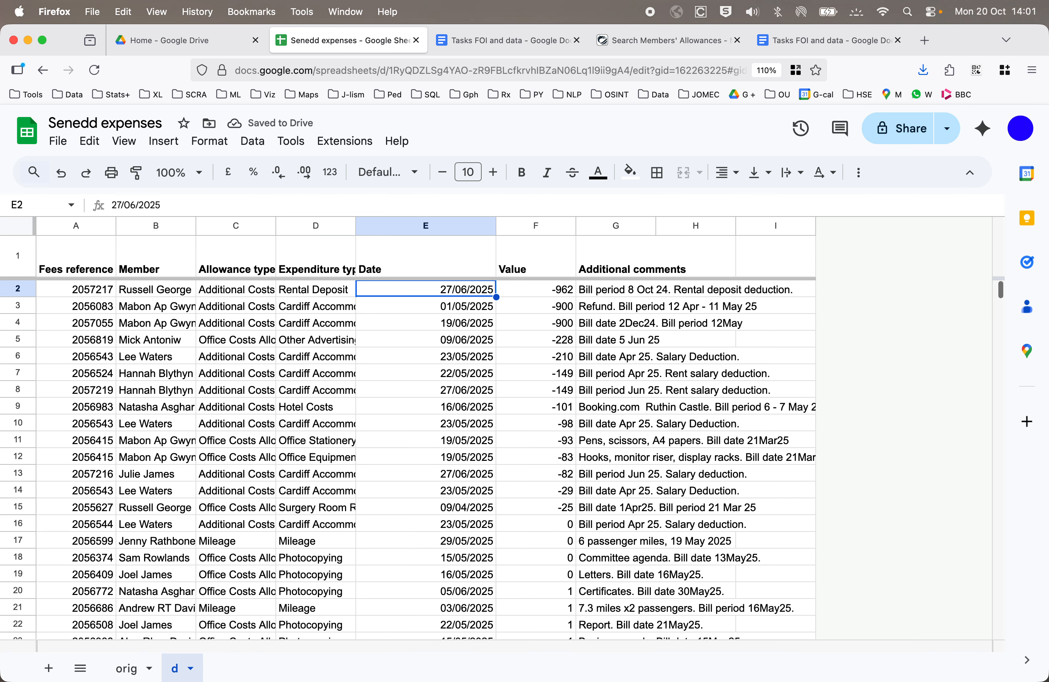
left_click(484, 226)
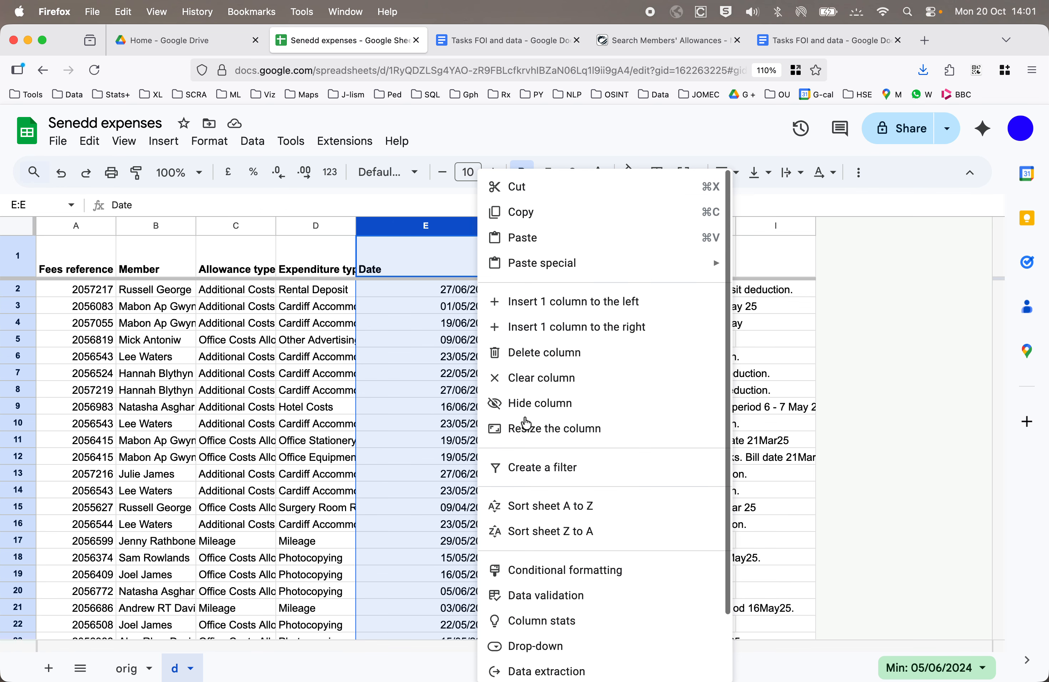
left_click(620, 507)
left_click(460, 341)
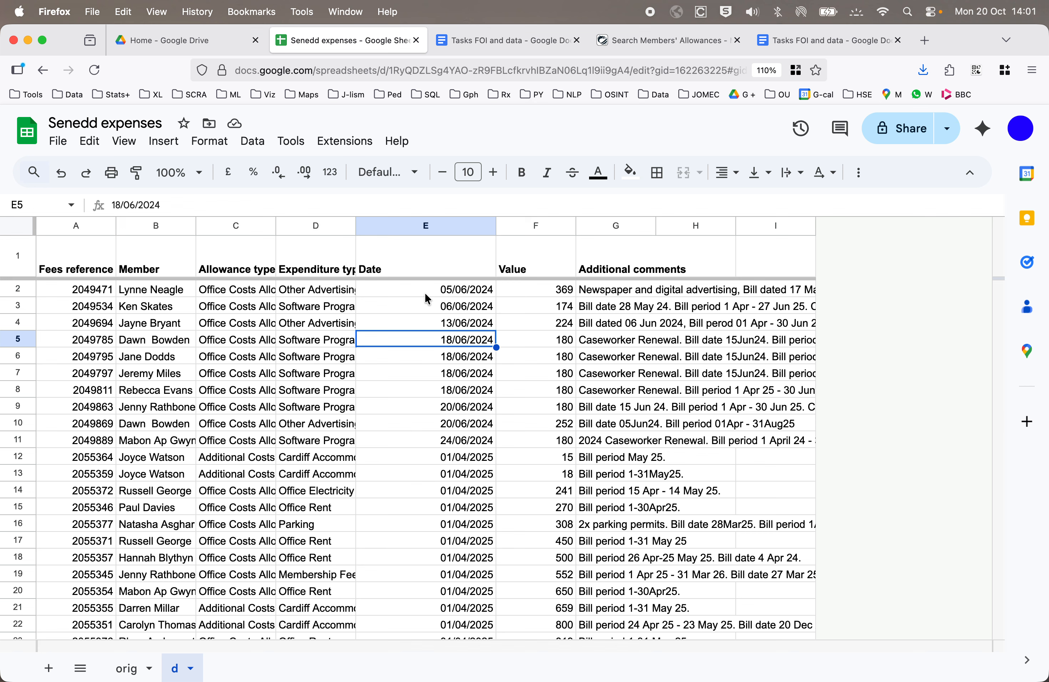
Check the latest date at the end of the Date column E and return to the first data row
left_click(437, 459)
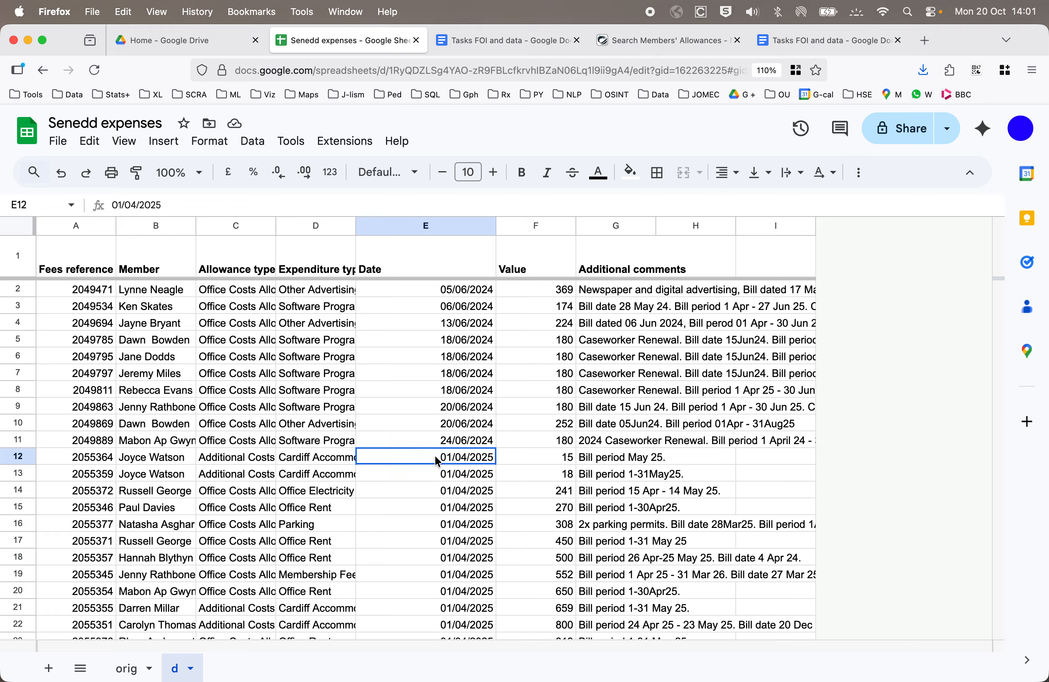
key("super+Down")
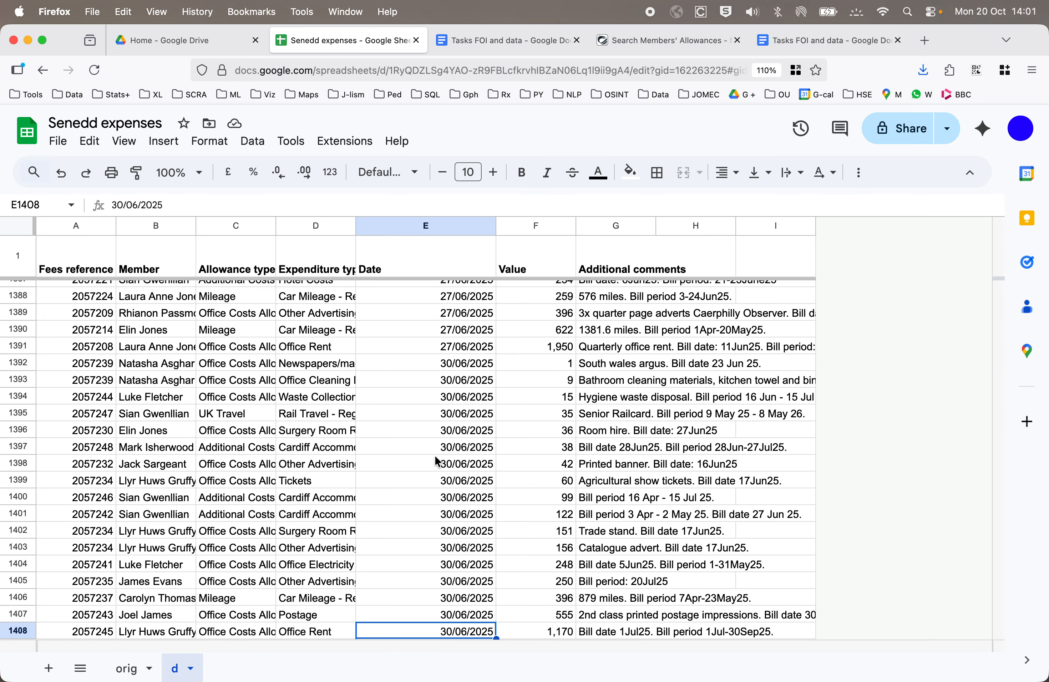
key("super+Up")
key("Down")
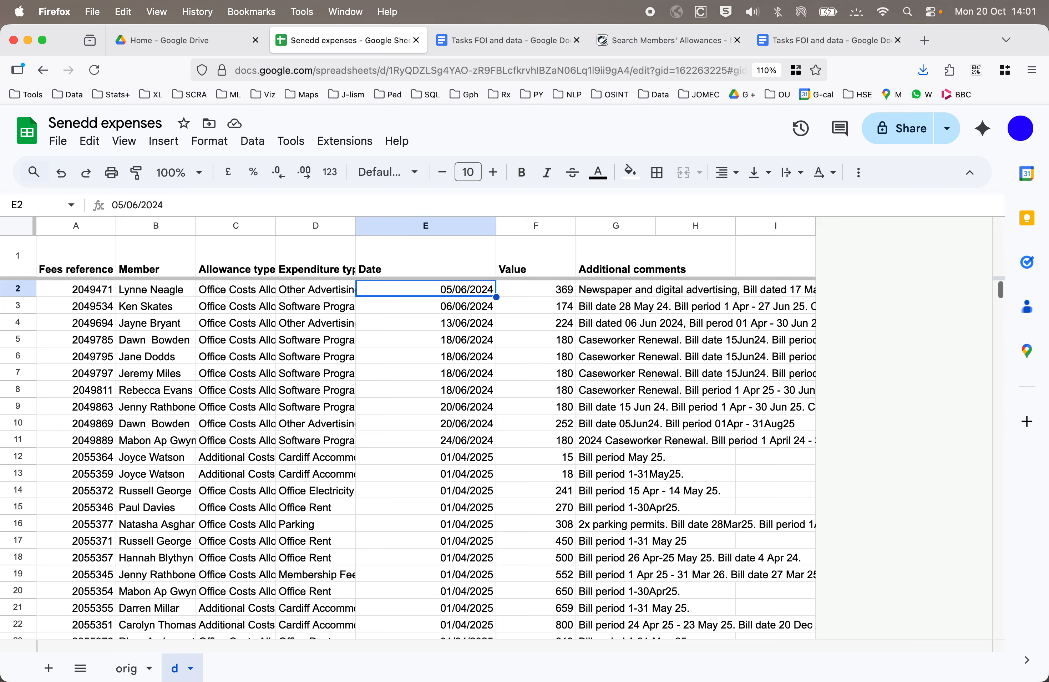
Examine the 2024 dates in E2:E11 and compare the date in row 9 with its additional comment
left_click_drag(479, 445, 477, 288)
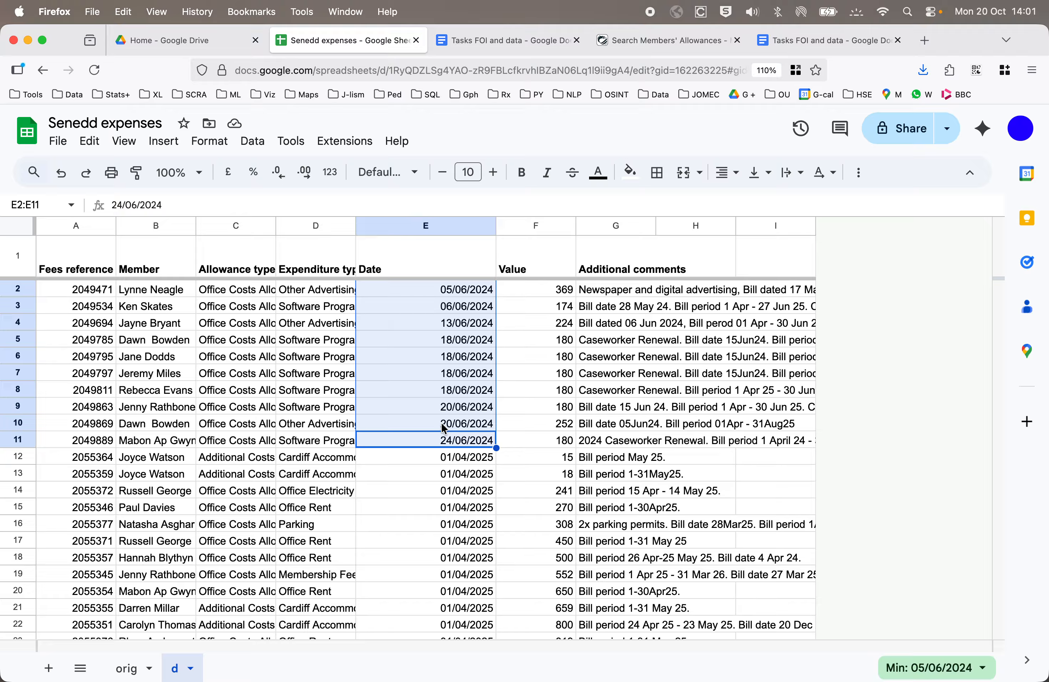
left_click(471, 388)
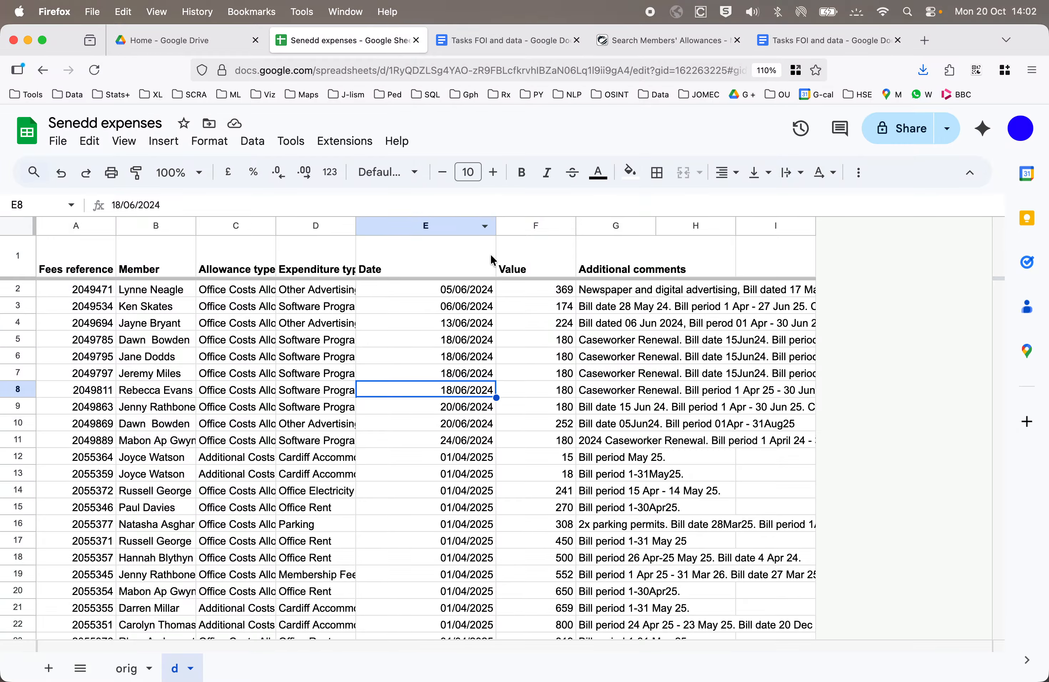
left_click(476, 296)
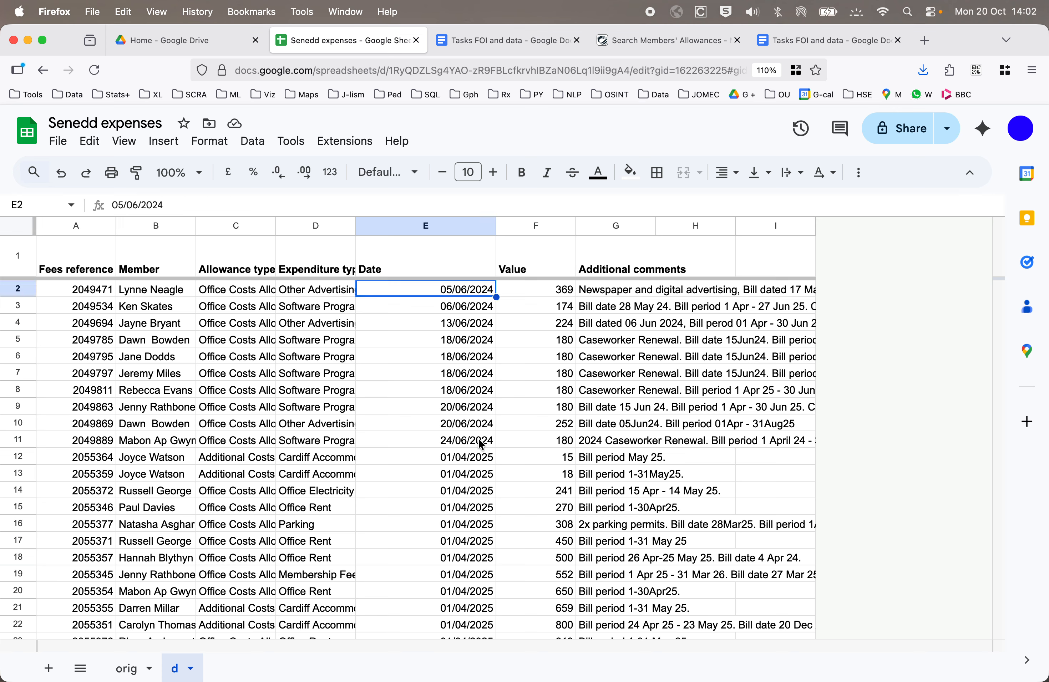
left_click_drag(484, 444, 480, 282)
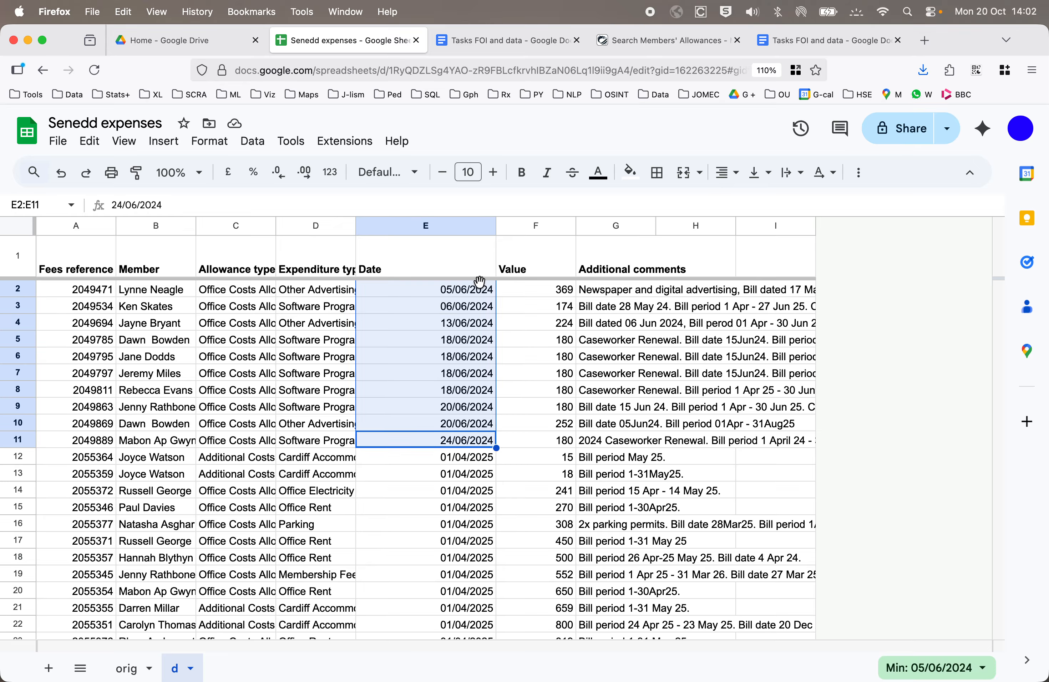
left_click(464, 409)
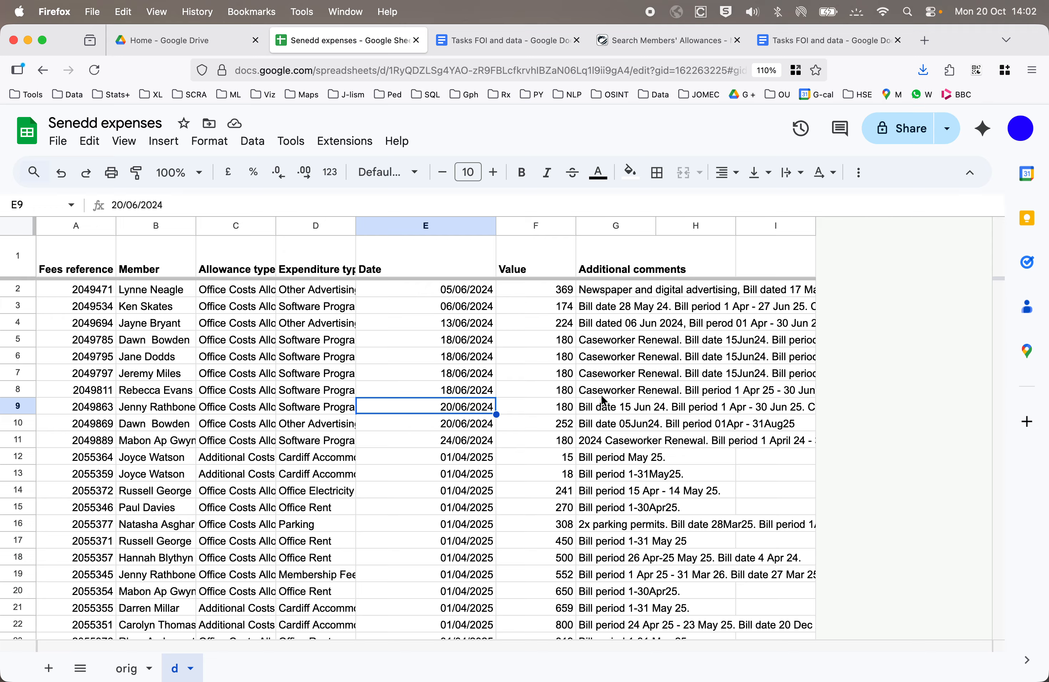
left_click(671, 413)
left_click(598, 414)
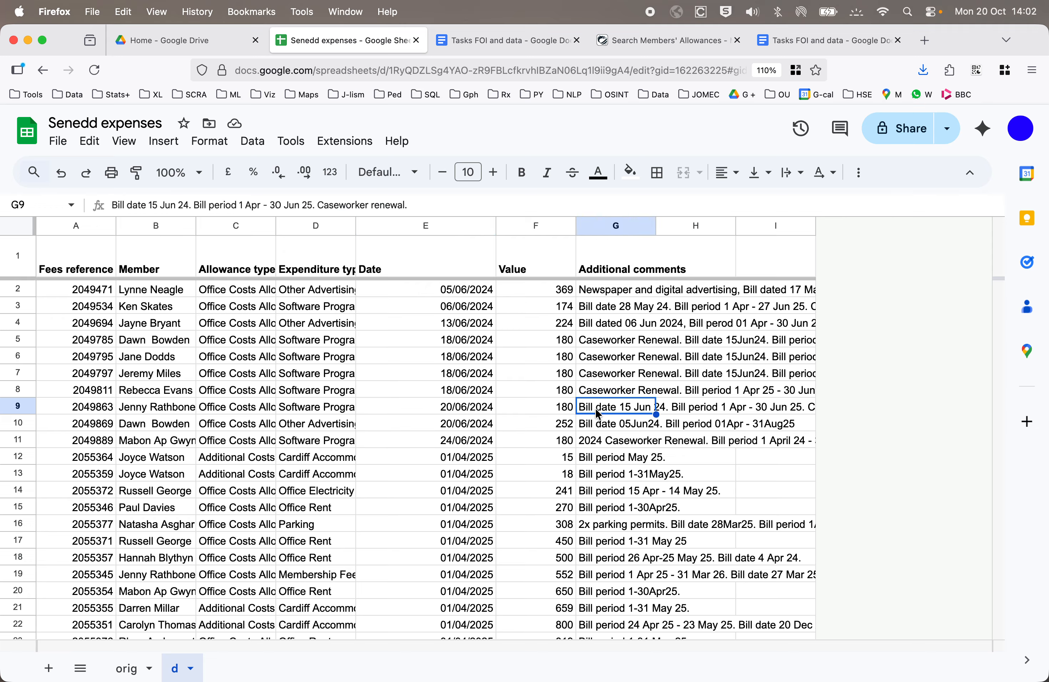
left_click(444, 416)
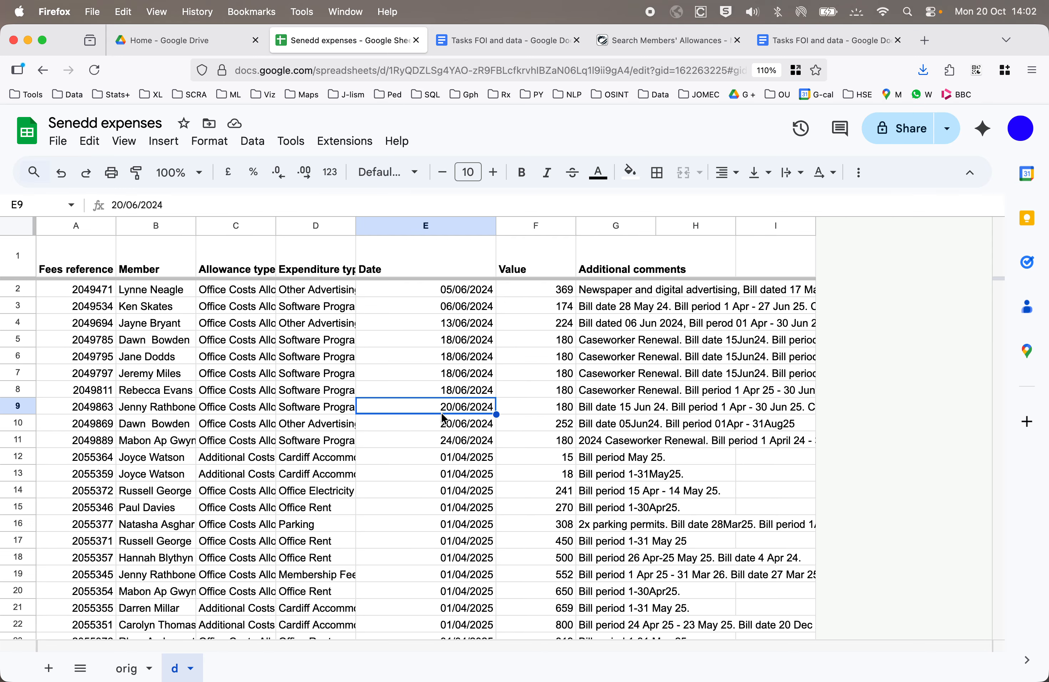
Read the remaining Part 2 questions in the "Tasks FOI and data" document and return to the Senedd expenses spreadsheet
left_click(498, 43)
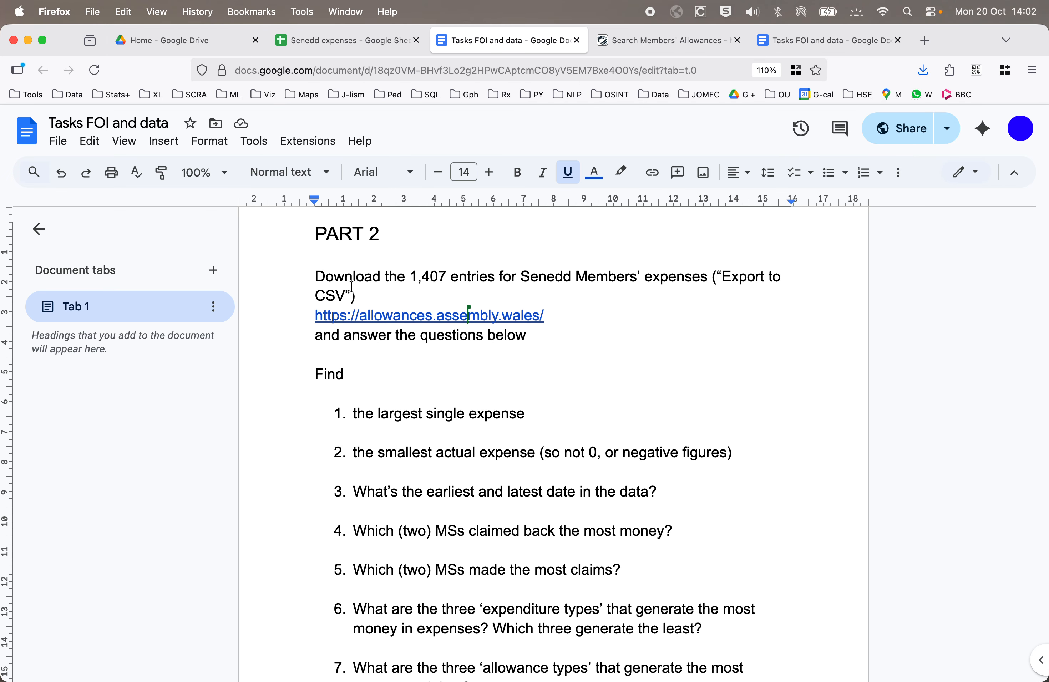
scroll(513, 428, "down", 2)
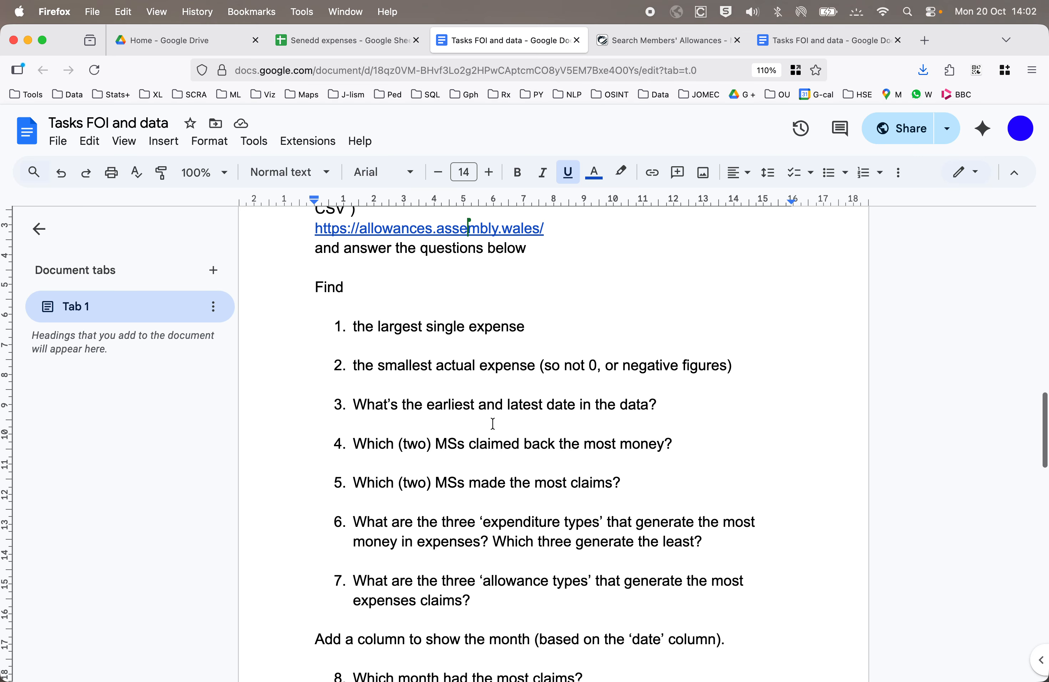
left_click(334, 40)
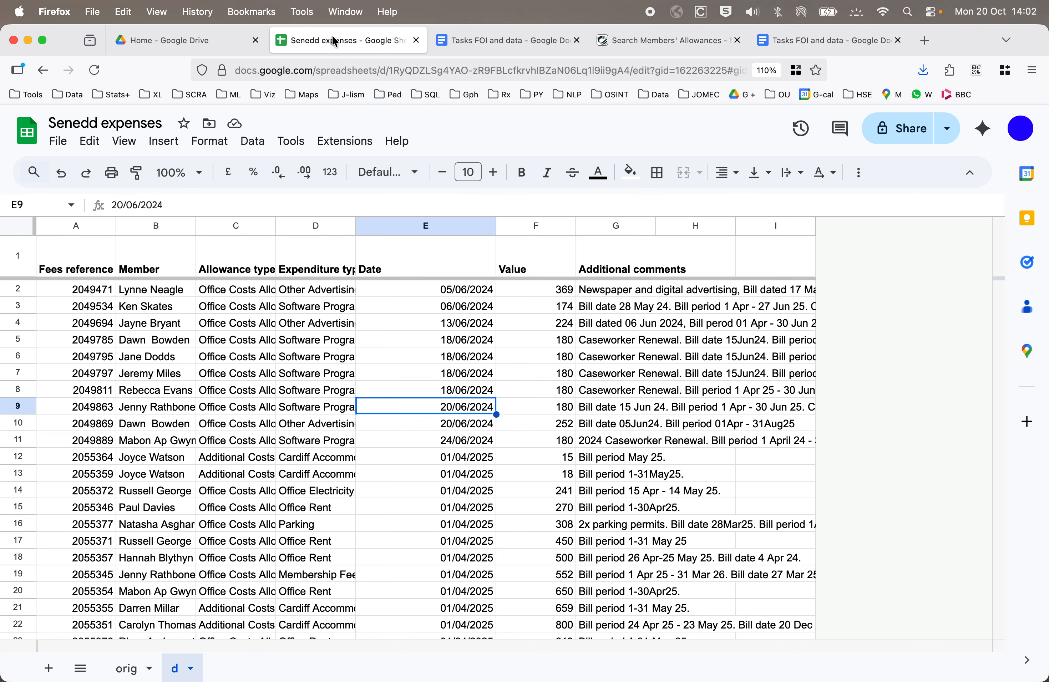
Create a pivot table on a new sheet from d!A1:G1408 with Member as rows and Value summarised by SUM
left_click(131, 354)
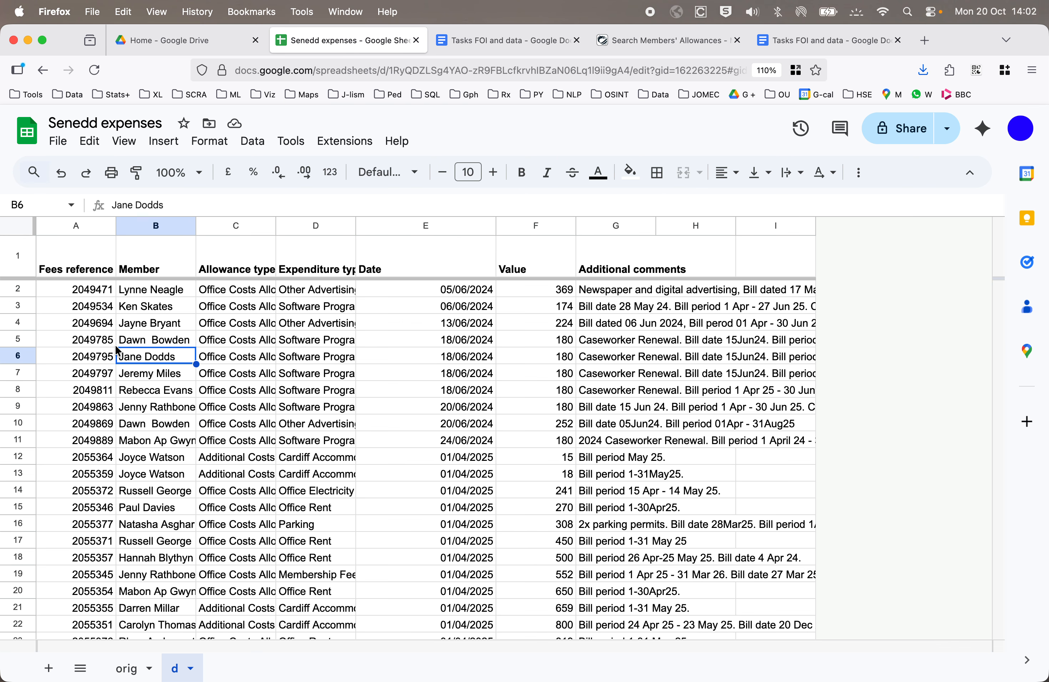
left_click(164, 141)
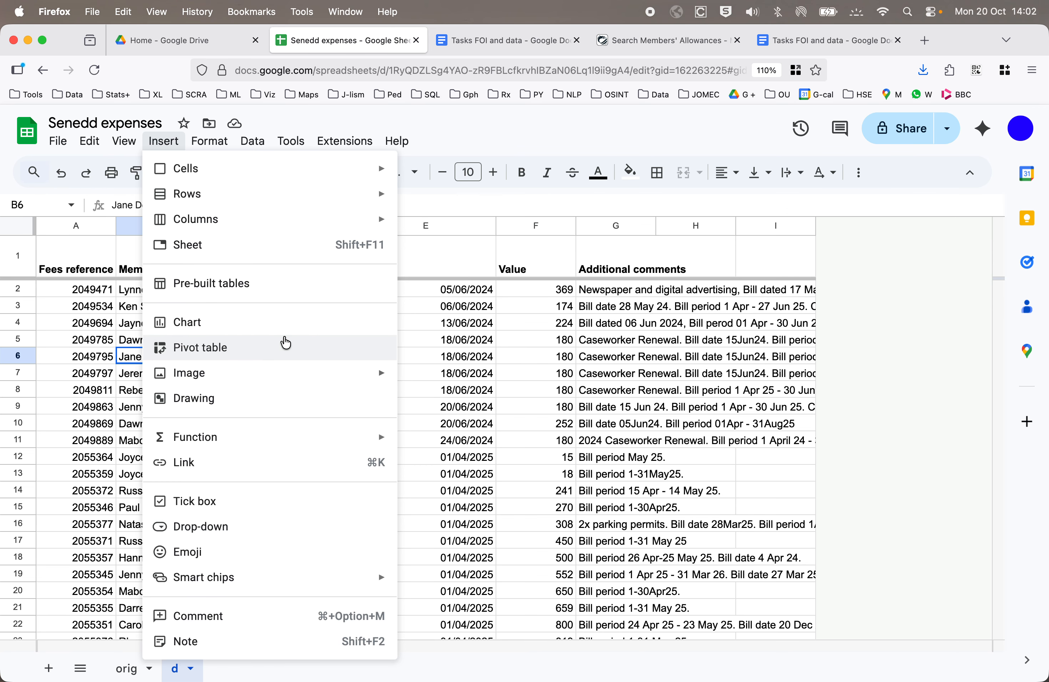
left_click(285, 343)
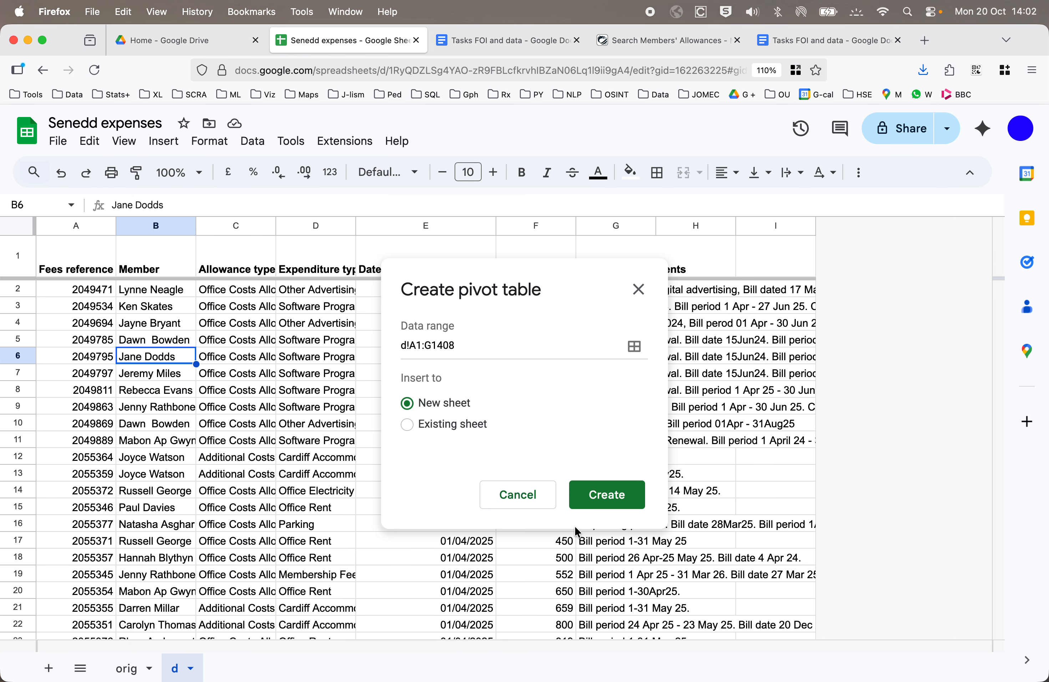
left_click(607, 495)
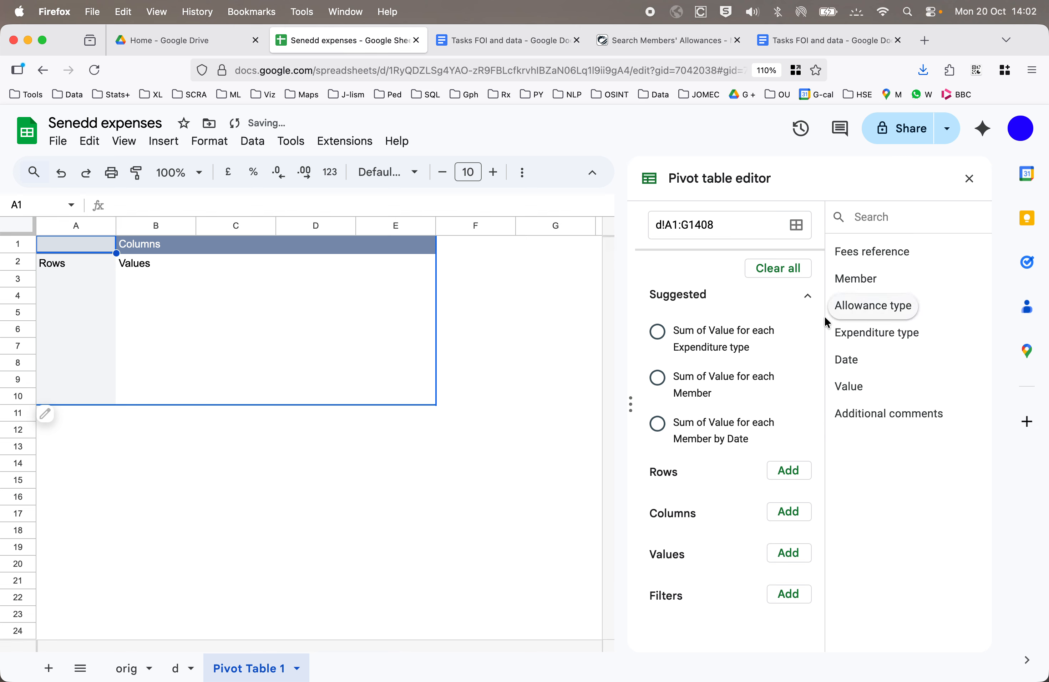
left_click(808, 296)
left_click_drag(856, 278, 681, 359)
left_click_drag(849, 386, 667, 554)
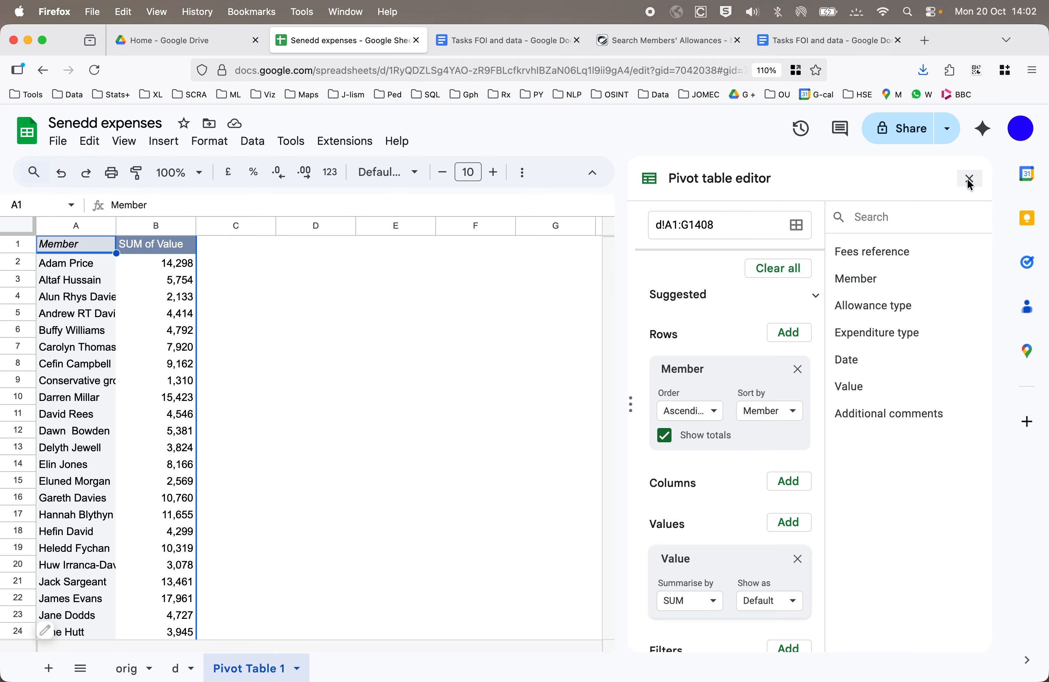
Delete the "Pivot Table 1" sheet
right_click(267, 672)
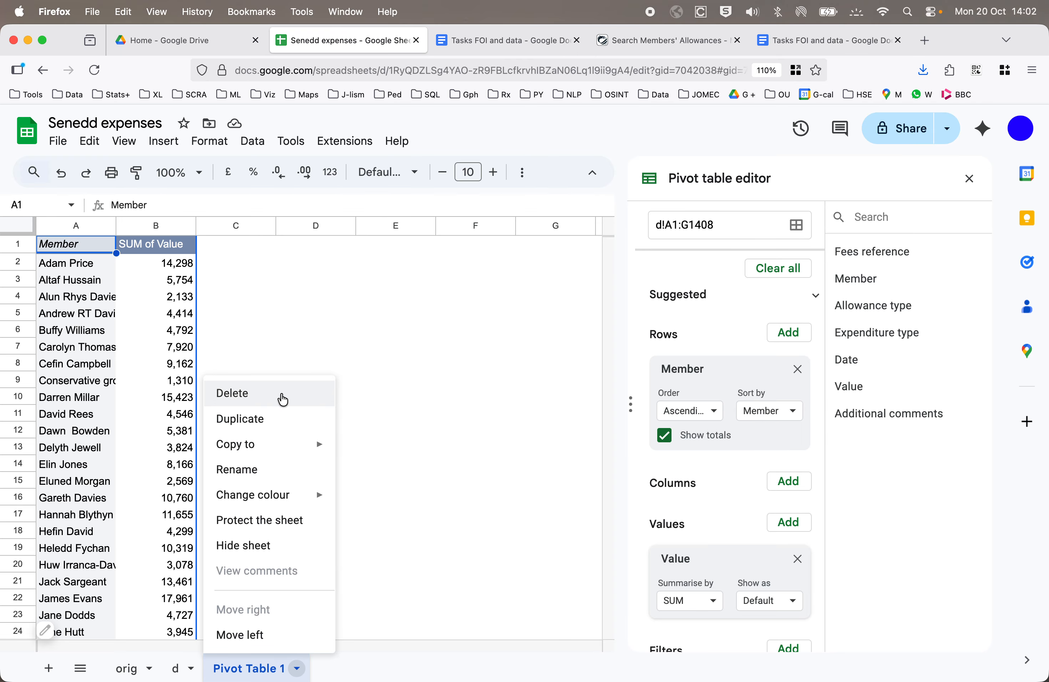
left_click(282, 396)
key("Return")
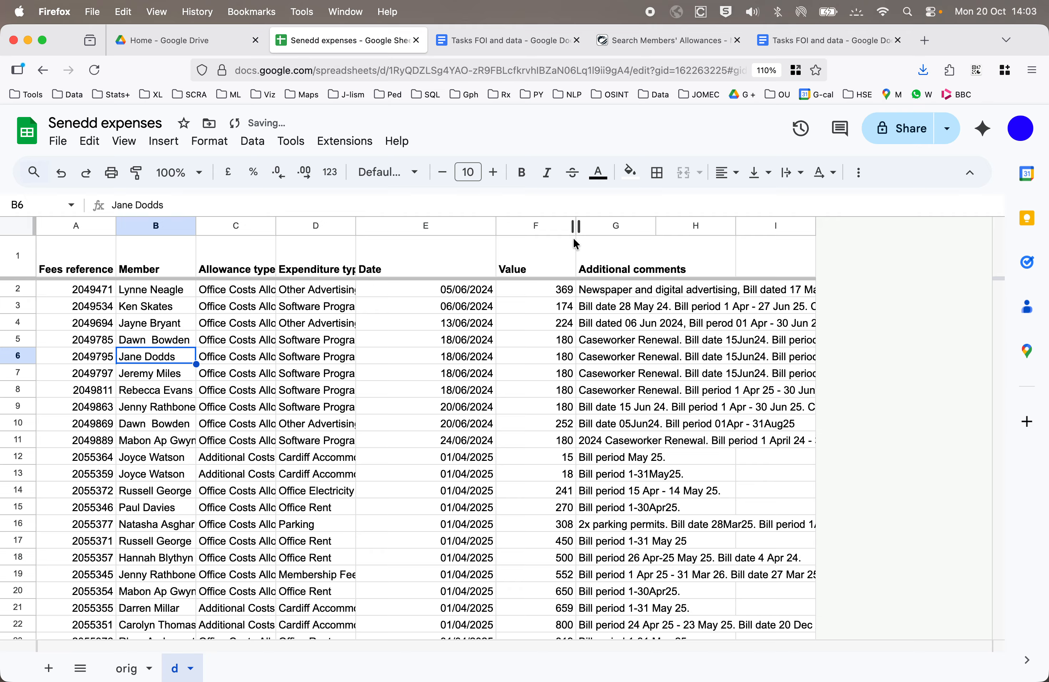
Rename the Value column header in F1 of sheet "d" as "Money"
left_click(537, 266)
type("M")
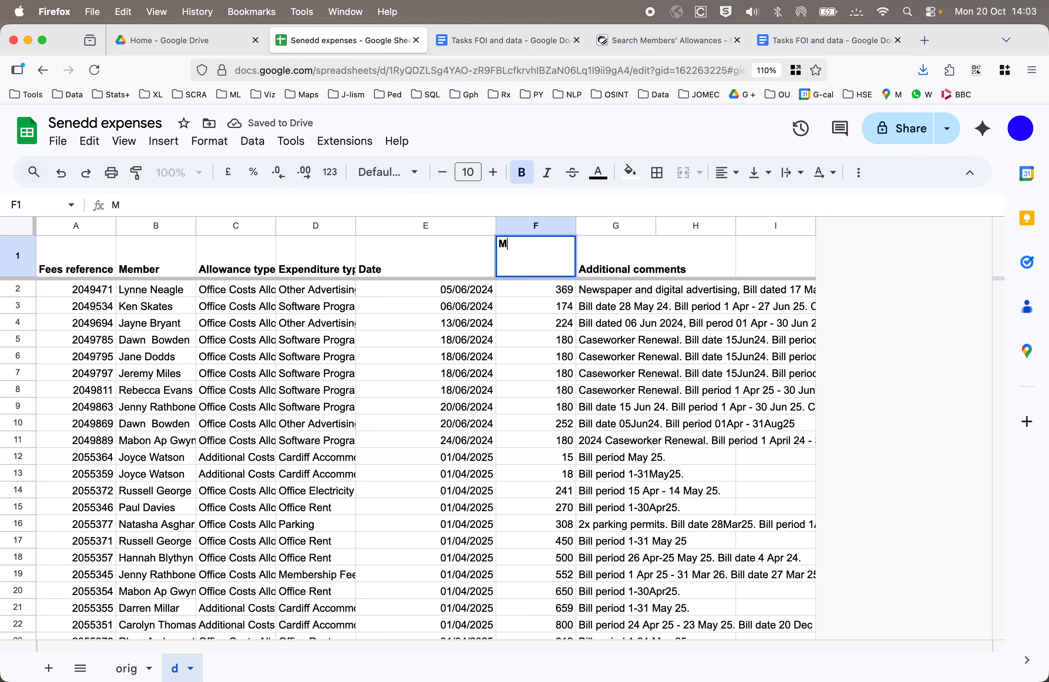
type("oney")
key("Return")
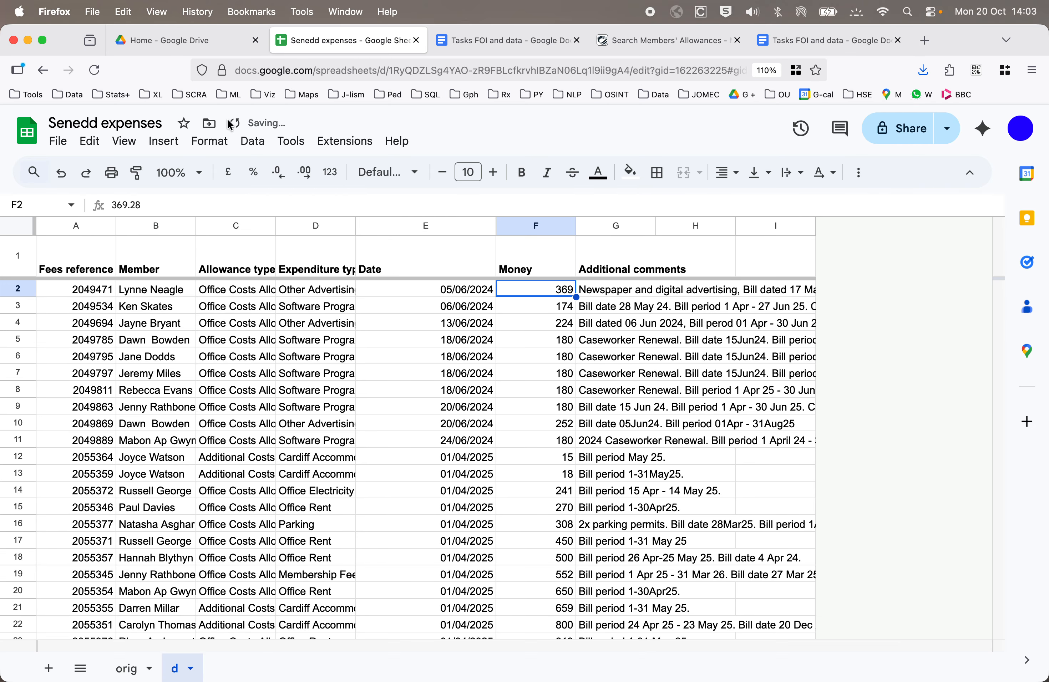
Create a pivot table on a new sheet from d!A1:G1408 with Member as rows and Money summarised by SUM
left_click(151, 144)
left_click(253, 347)
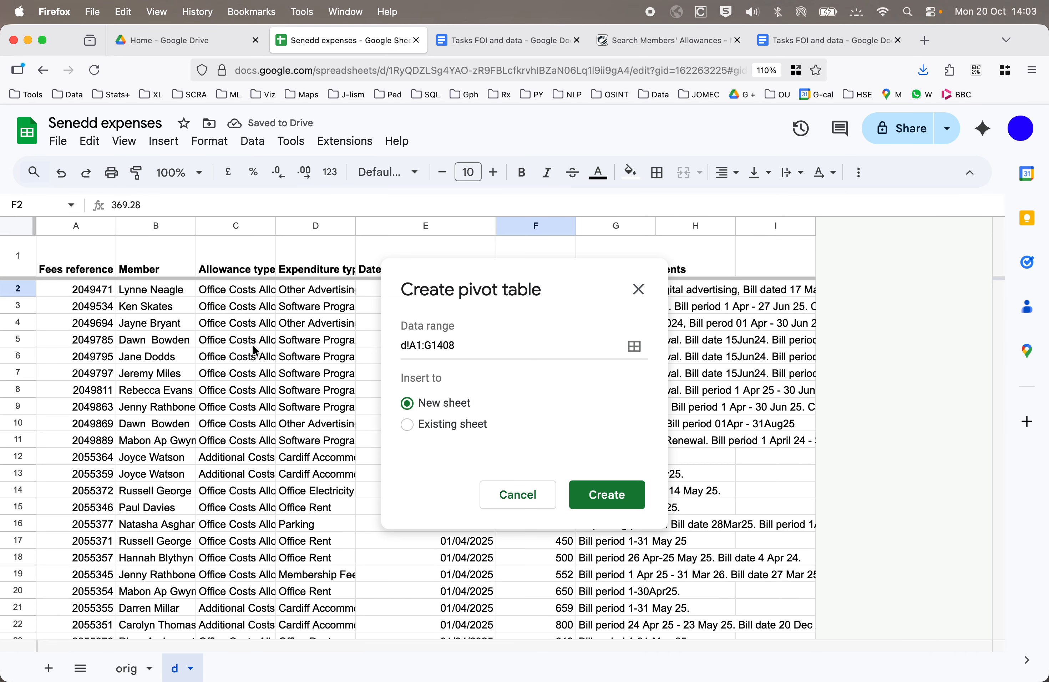
key("Return")
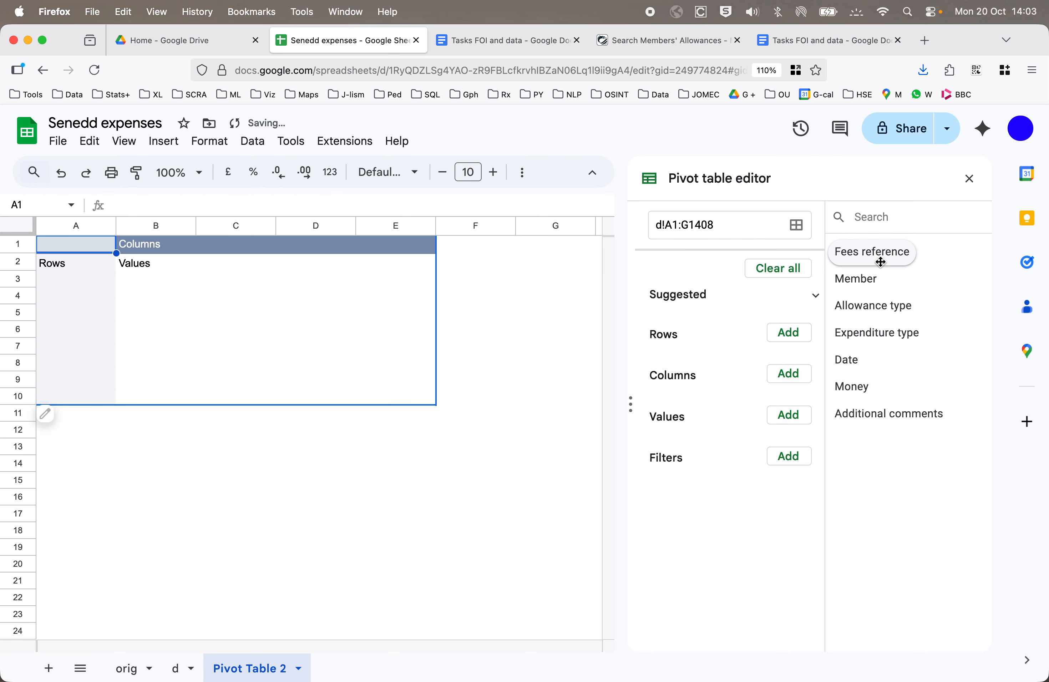
left_click_drag(855, 284, 682, 354)
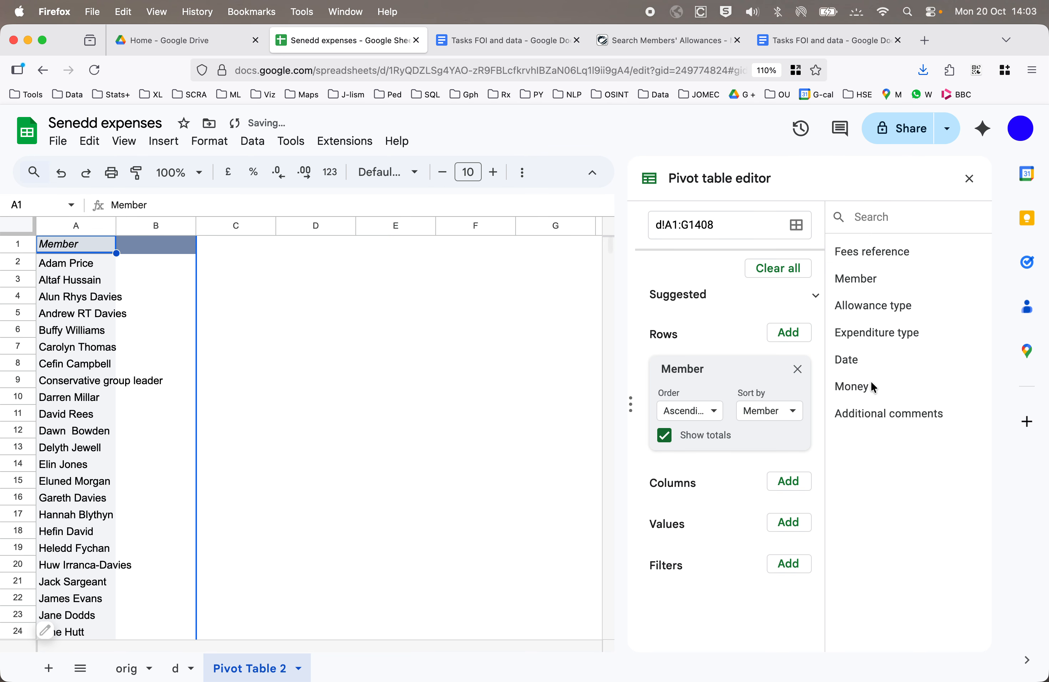
left_click_drag(871, 387, 664, 544)
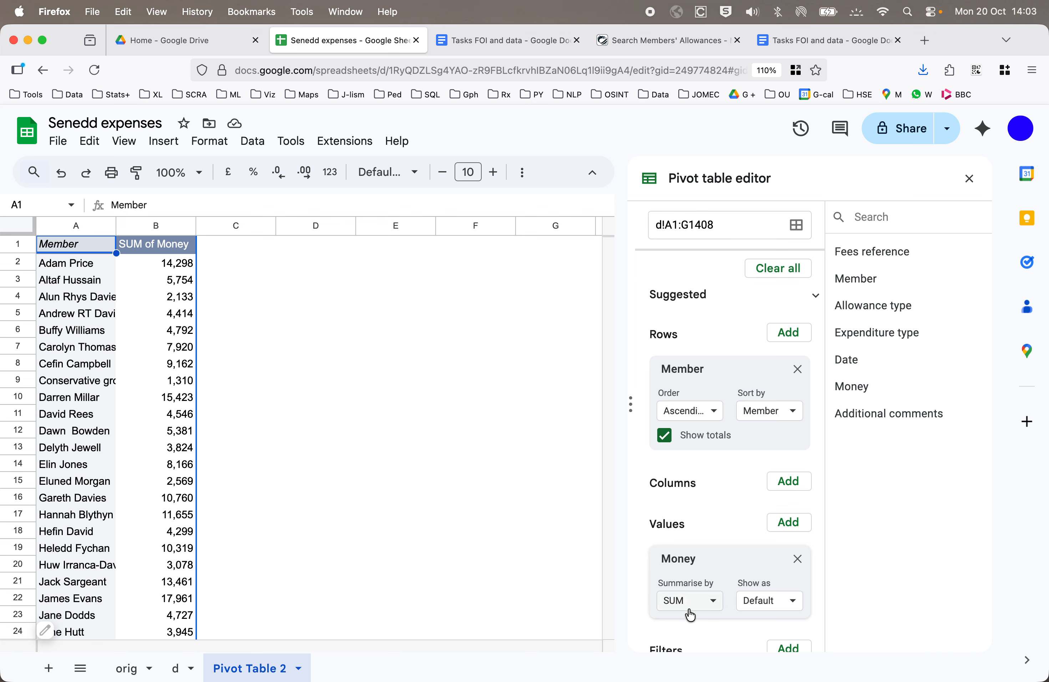
Sort the pivot table's Member rows by SUM of Money in descending order
left_click(773, 411)
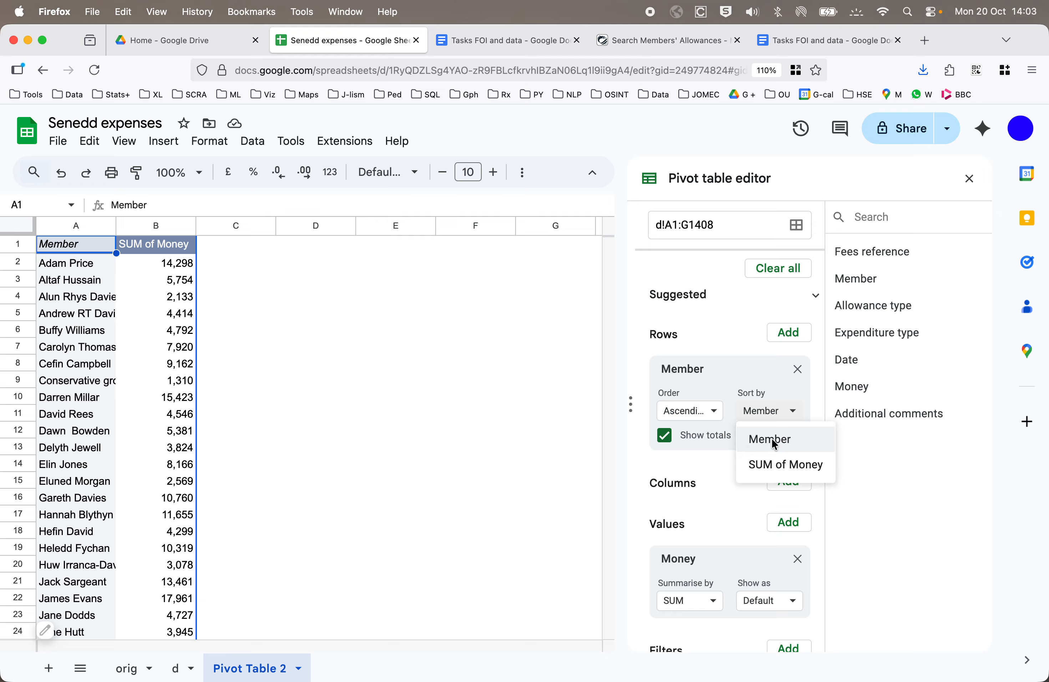
left_click(804, 466)
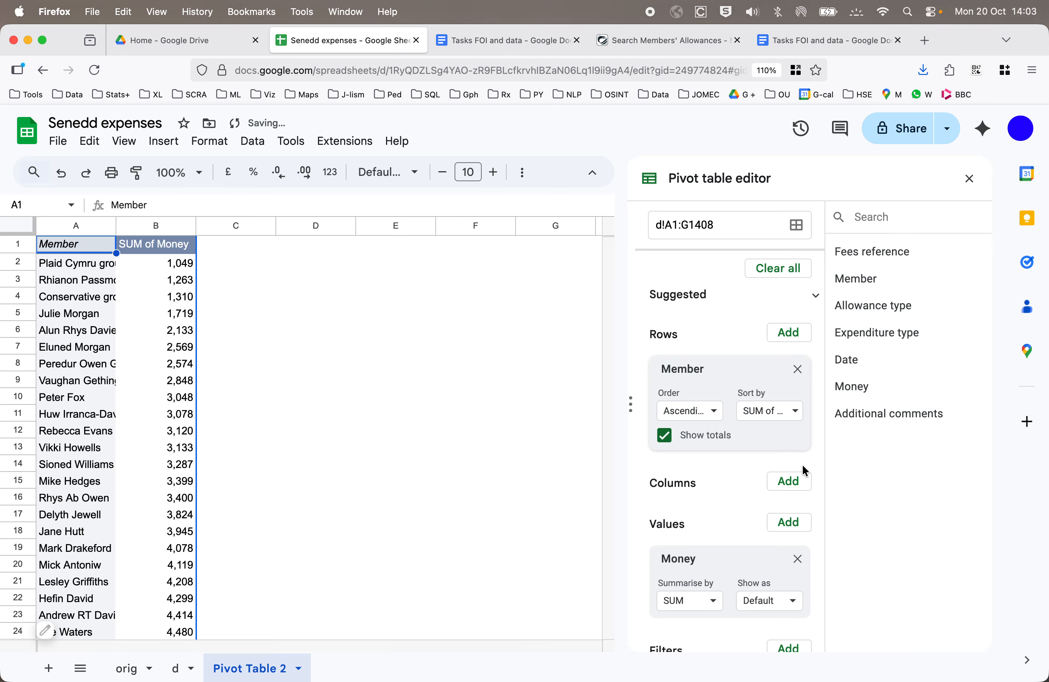
left_click(715, 412)
left_click(718, 465)
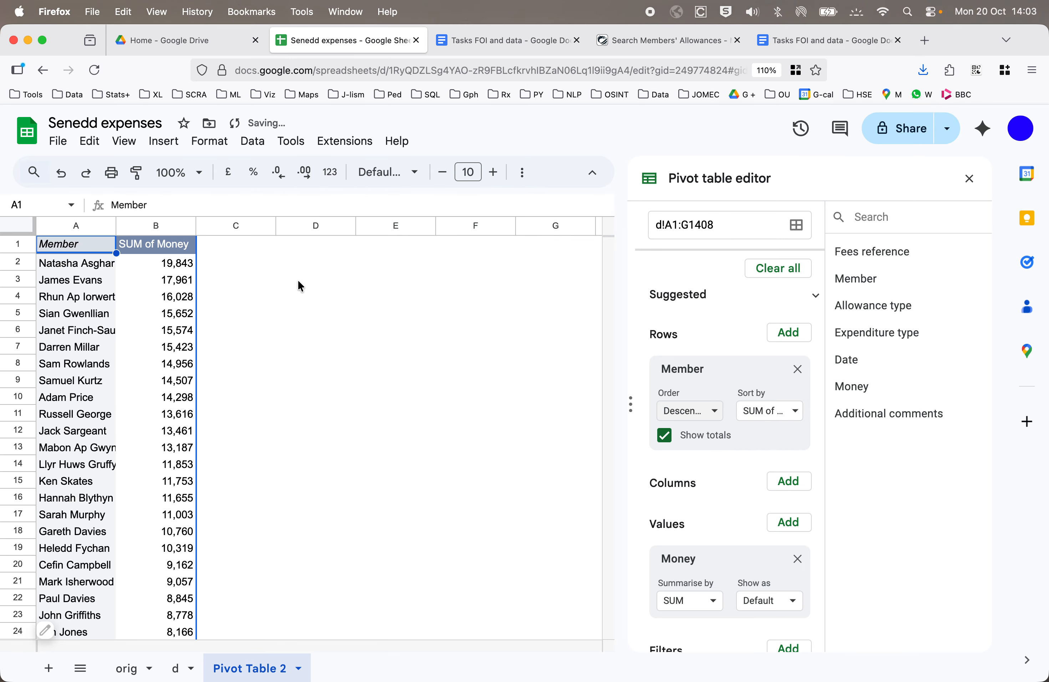
Widen pivot table columns A and B and check the top two members against question 4 in "Tasks FOI and data"
left_click_drag(196, 226, 243, 226)
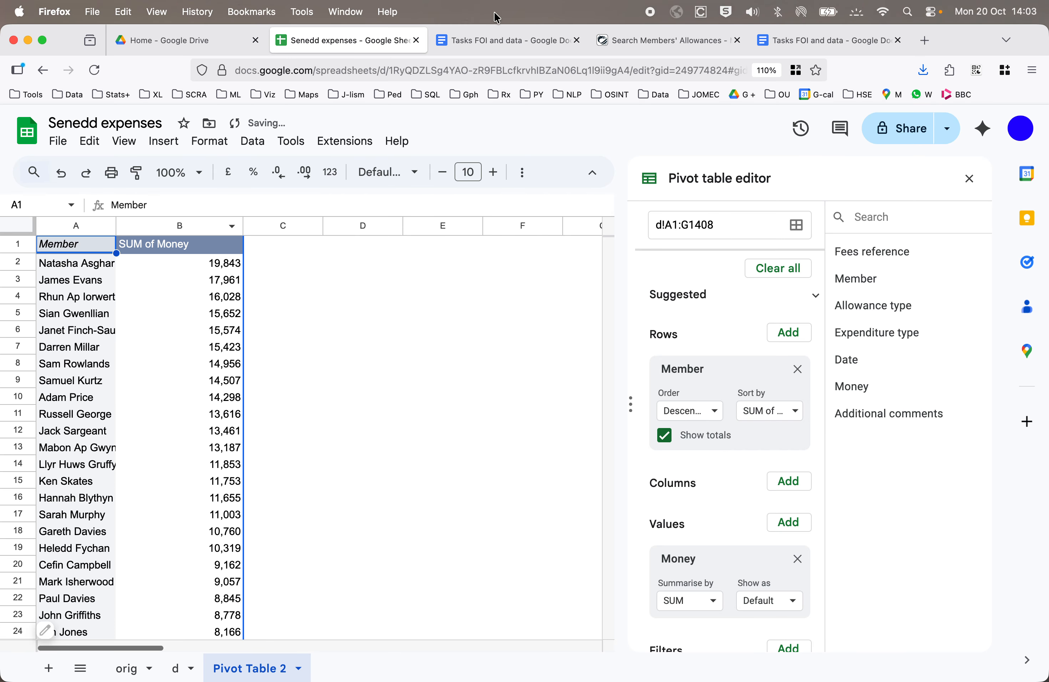
left_click(506, 40)
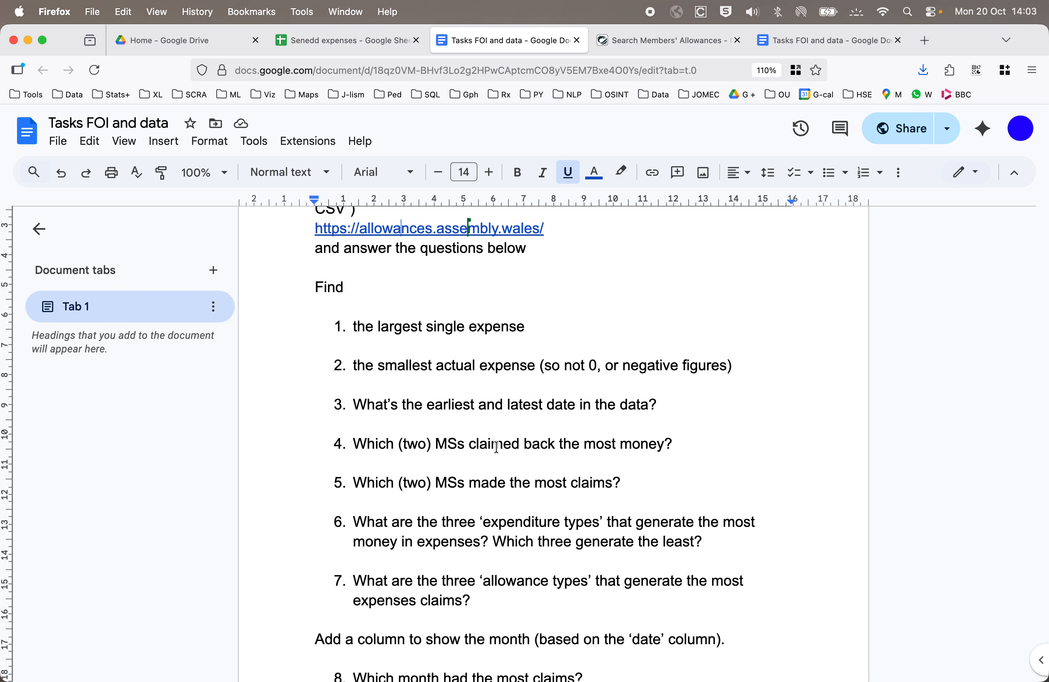
left_click(332, 33)
left_click_drag(116, 220, 153, 221)
left_click(98, 278)
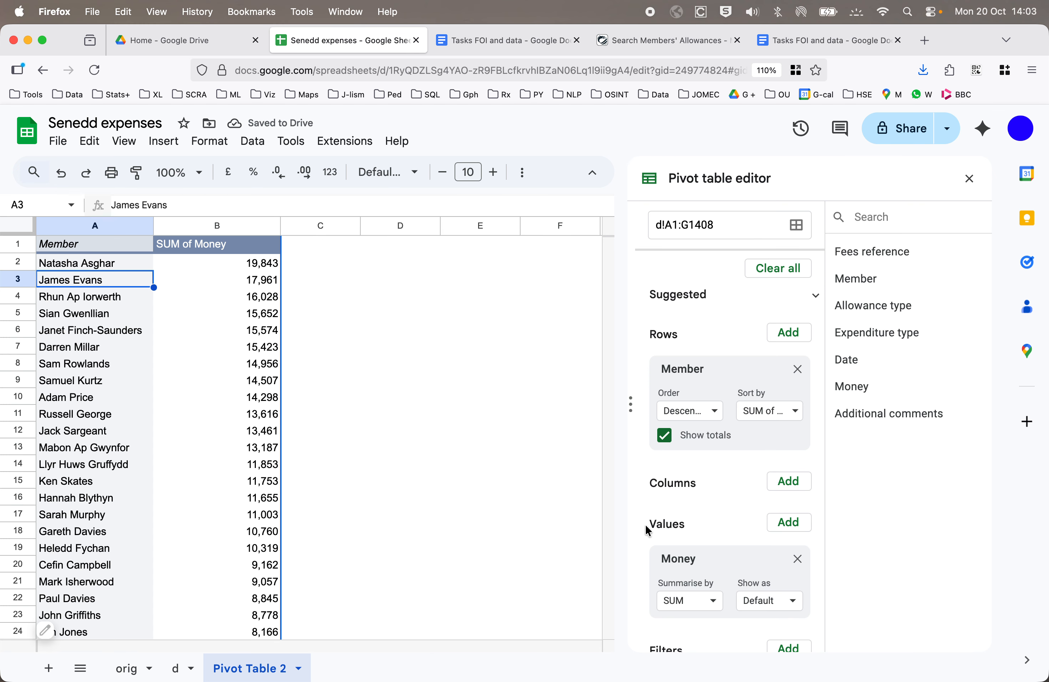
Summarise Money by COUNTA in the pivot table and check the two members with the most claims
left_click(711, 607)
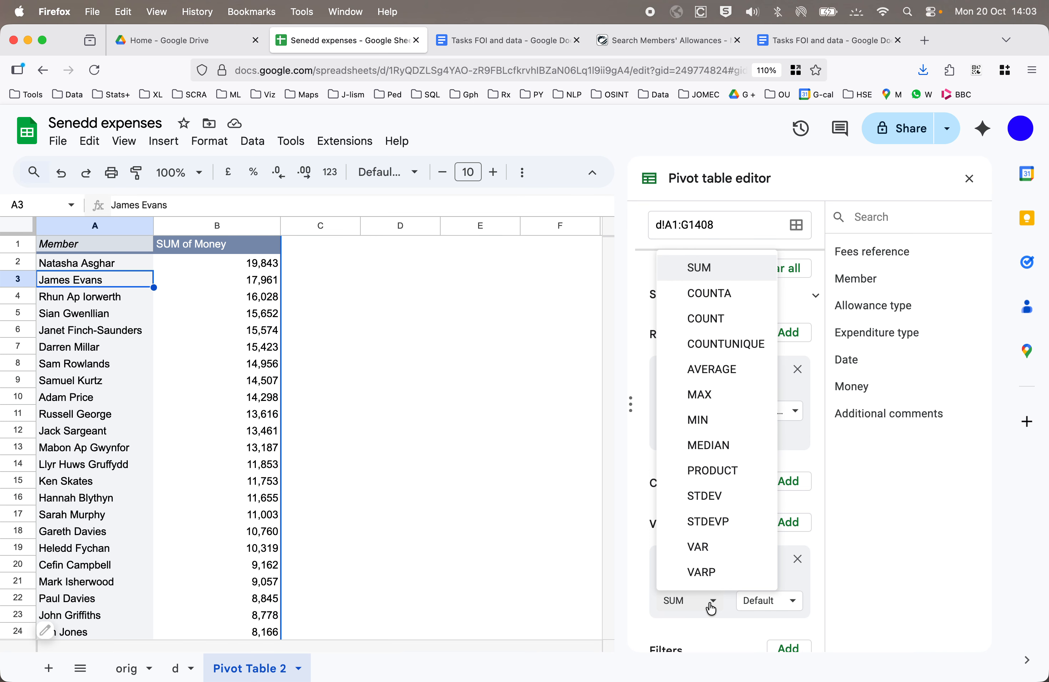
left_click(721, 294)
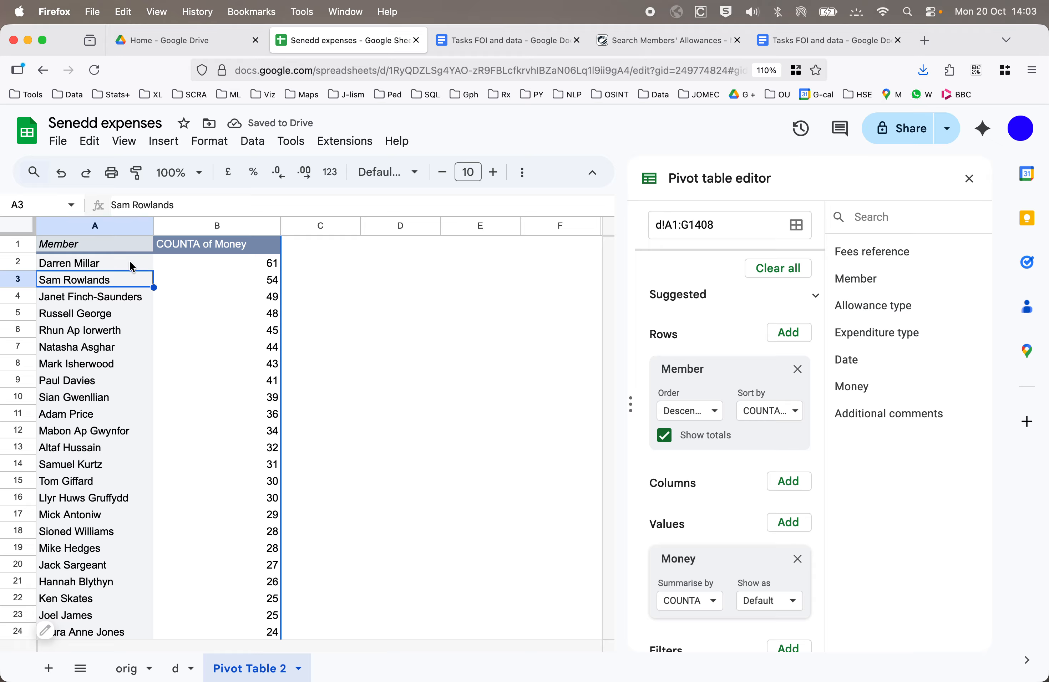
left_click(119, 264)
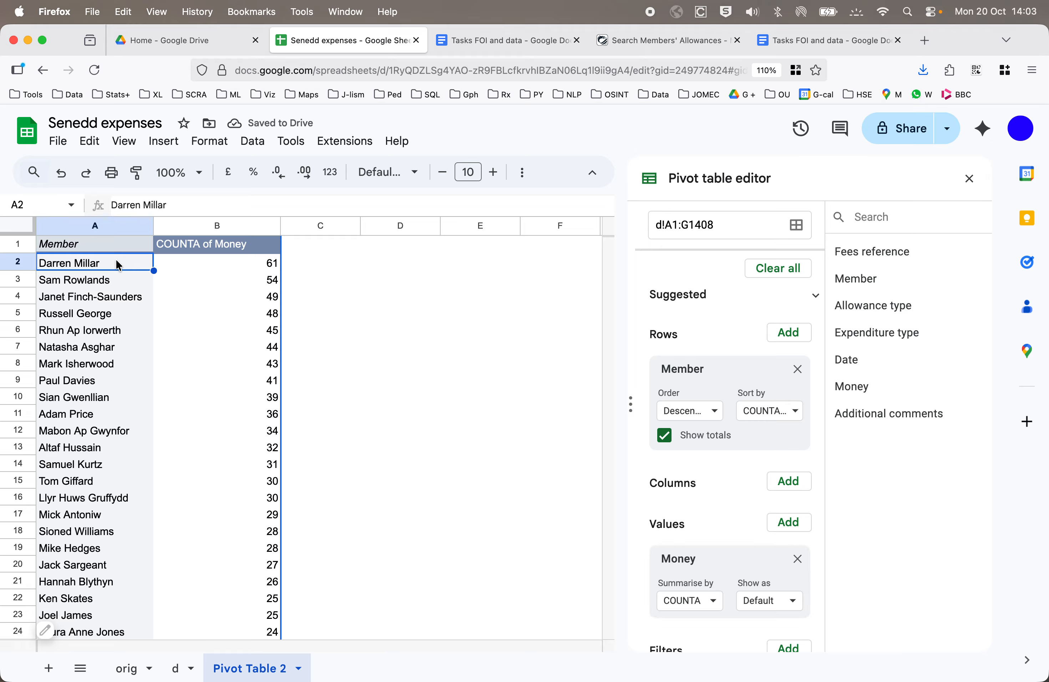
left_click(115, 280)
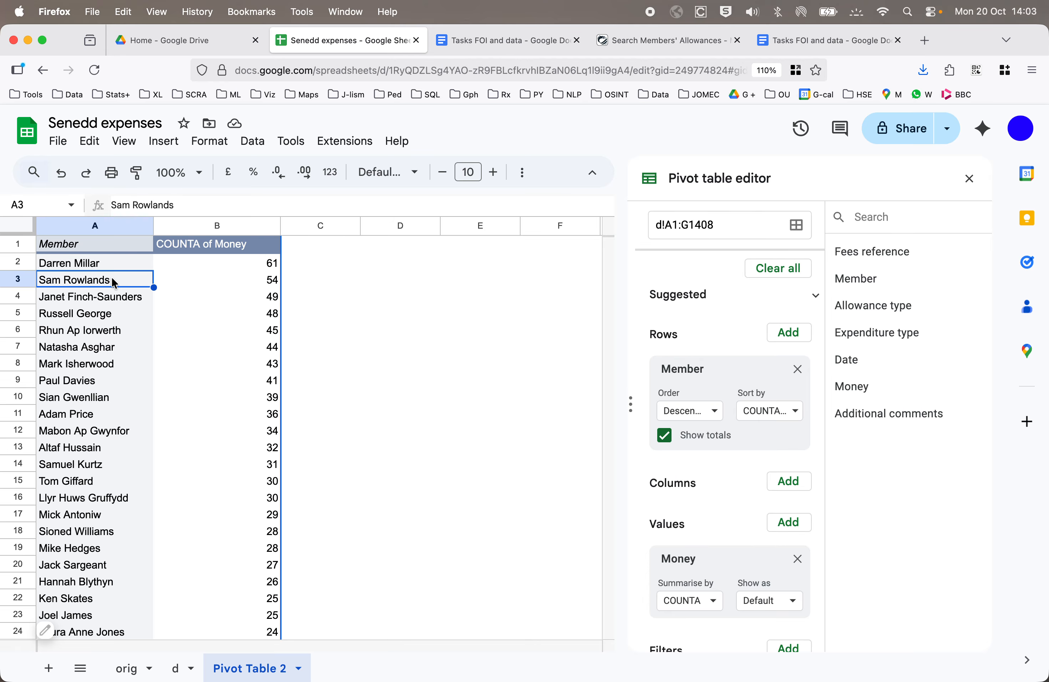
Reread the questions in "Tasks FOI and data", then clear the Money value and Member row from the pivot table
left_click(514, 43)
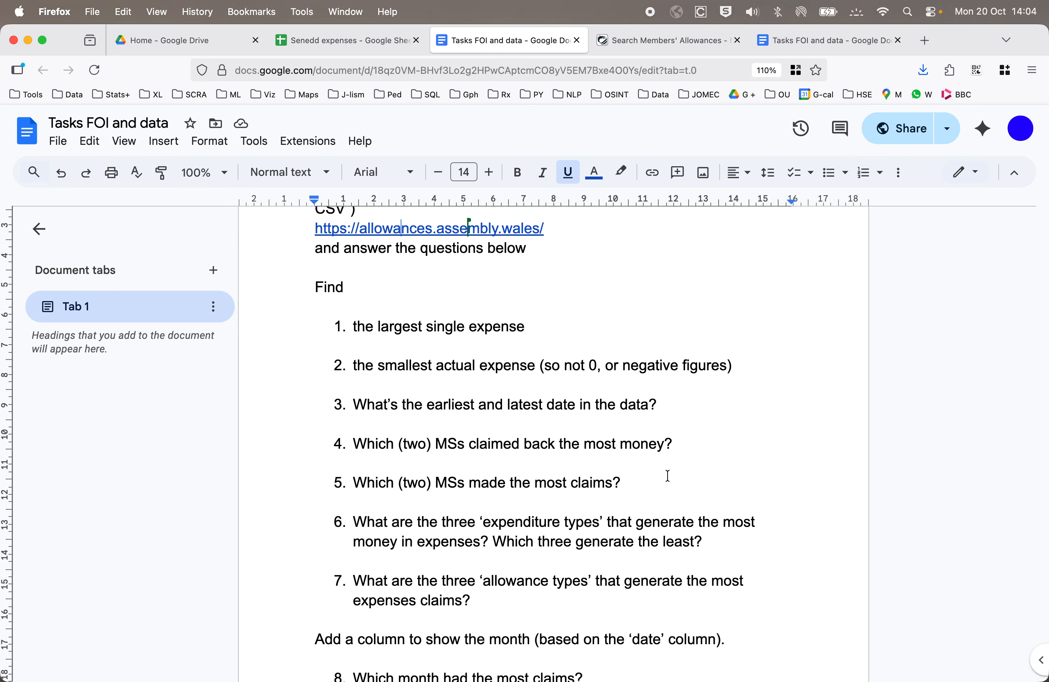
left_click(667, 476)
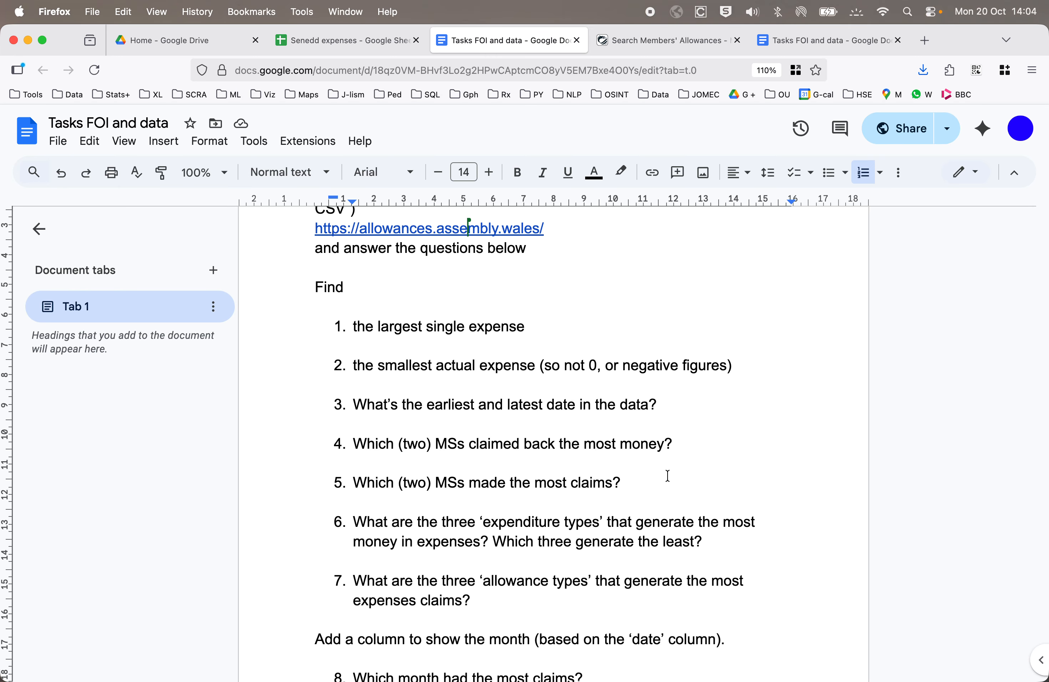
left_click(350, 41)
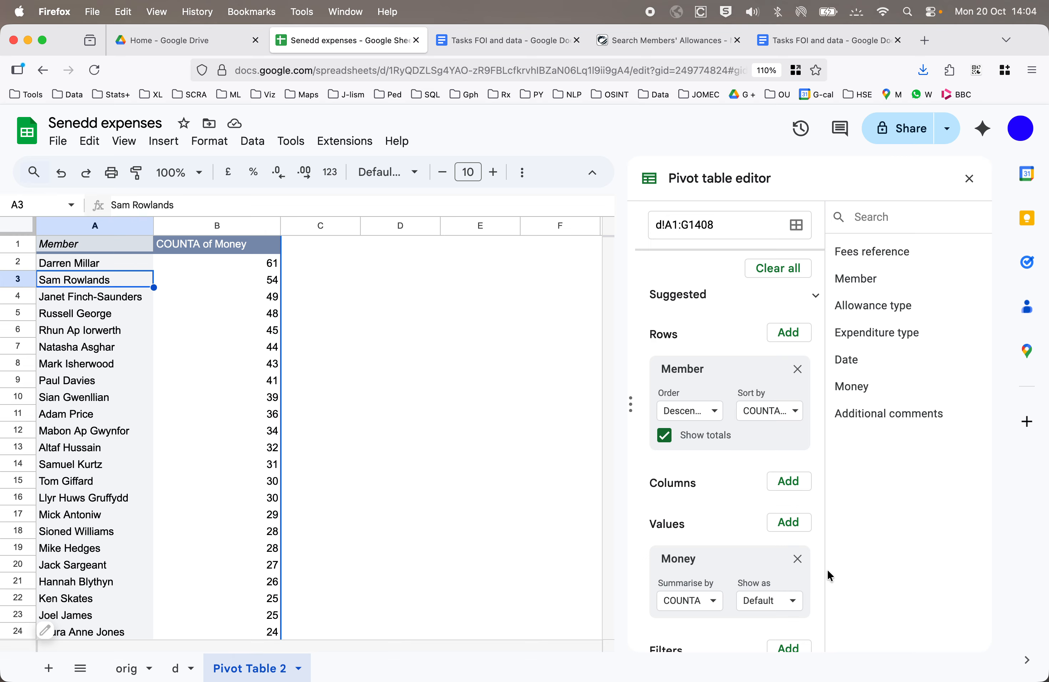
left_click(798, 559)
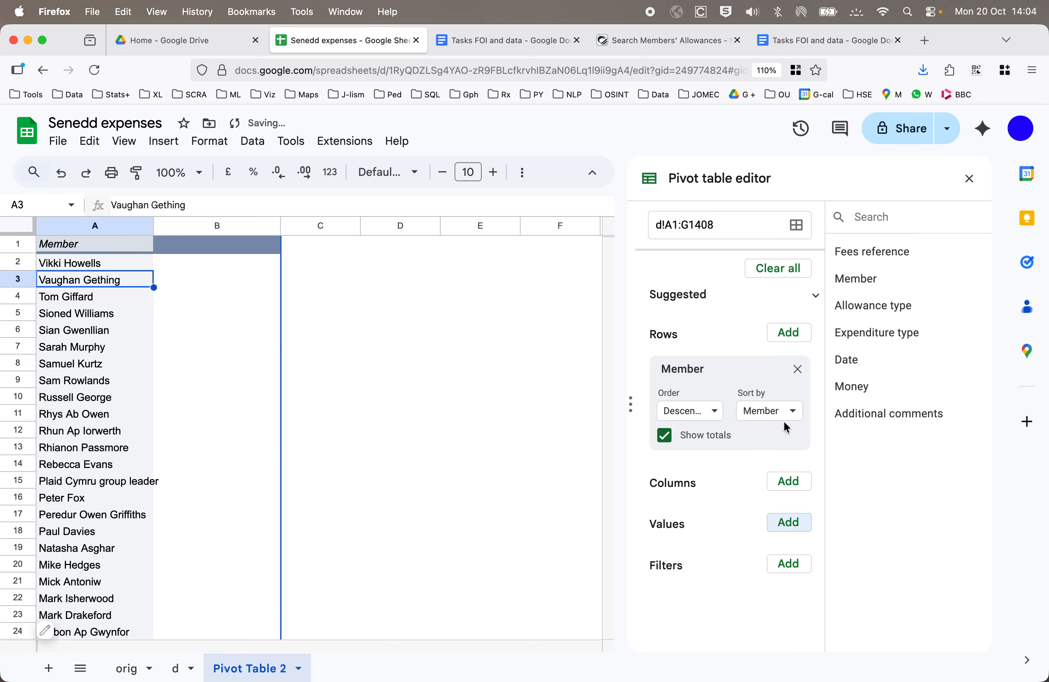
left_click(797, 369)
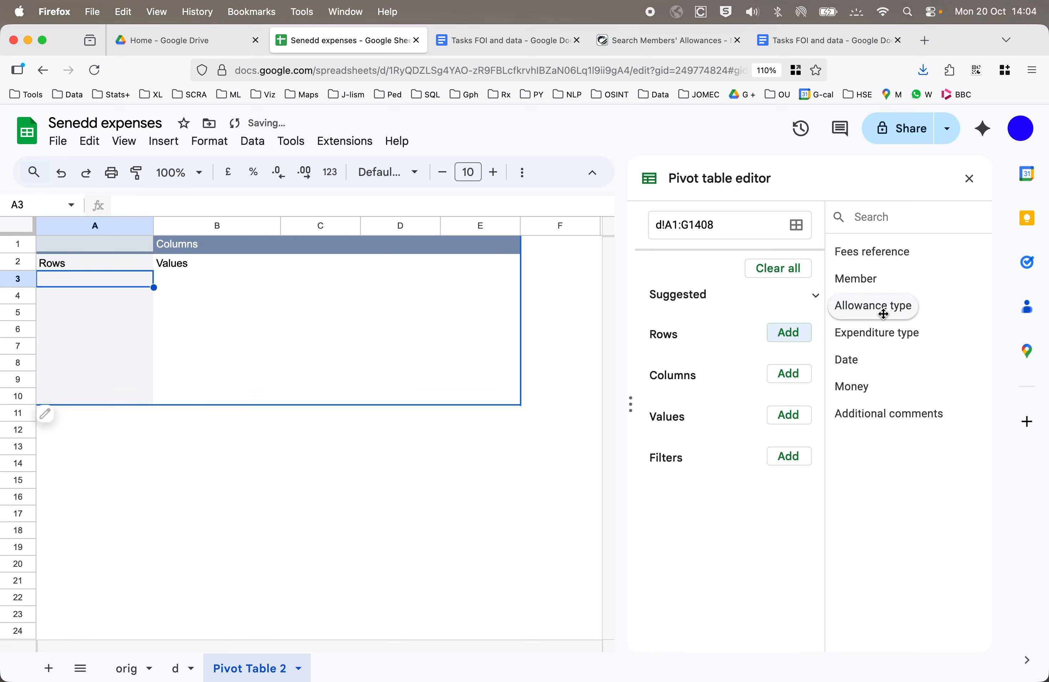
Recheck the question about expenditure types and set up the pivot table with Expenditure type as rows and Money summarised by SUM
left_click(495, 42)
left_click(365, 39)
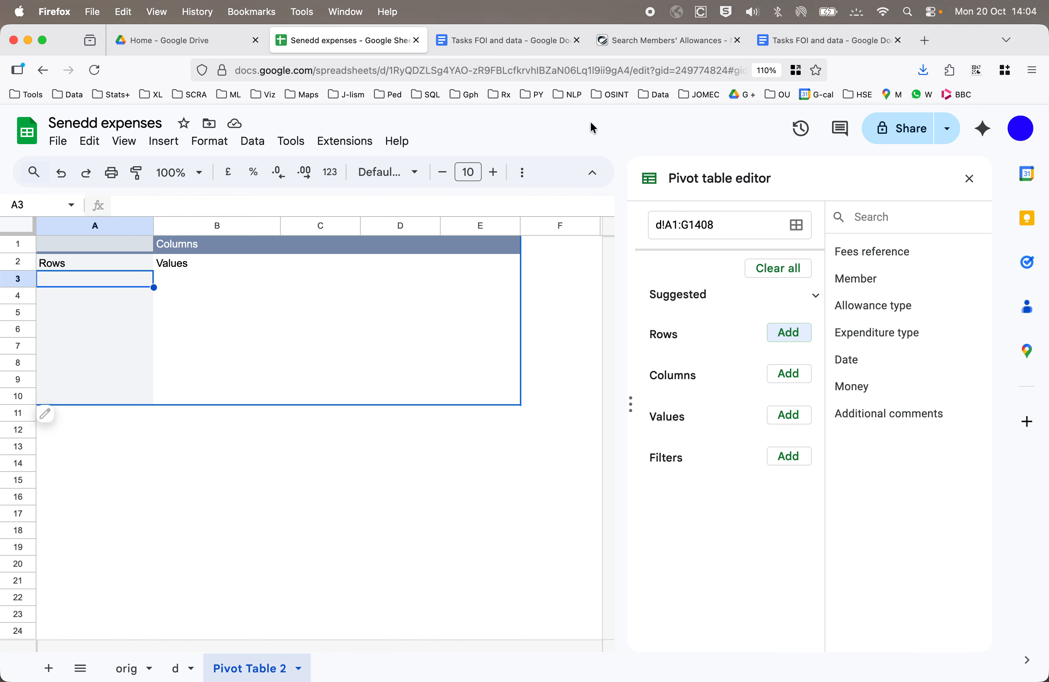
left_click_drag(861, 334, 682, 369)
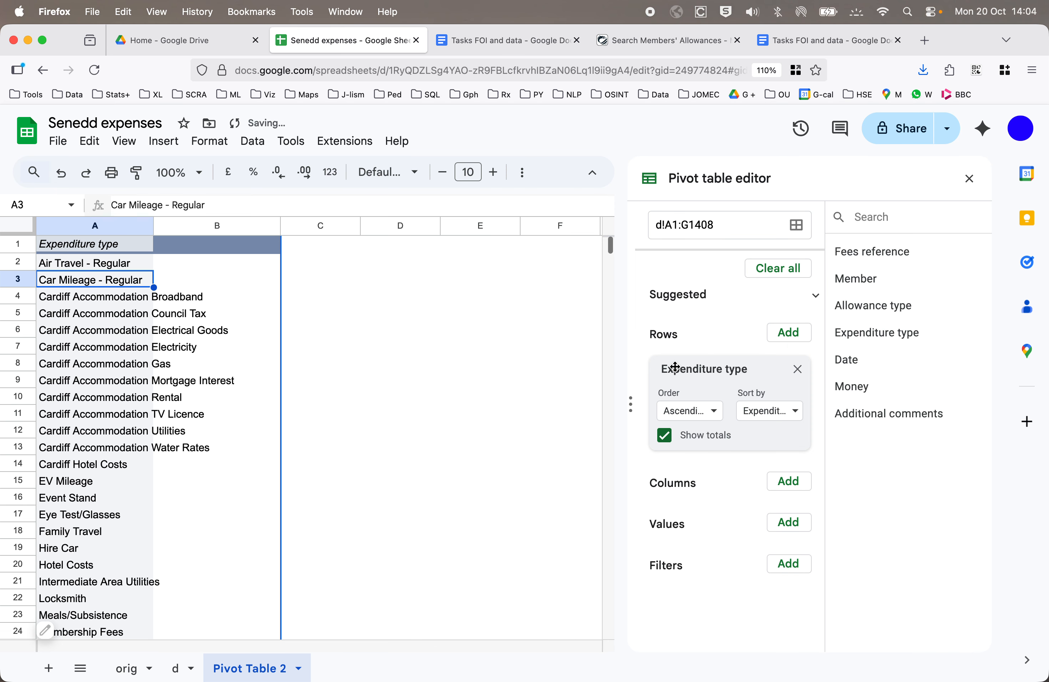
left_click_drag(857, 387, 689, 546)
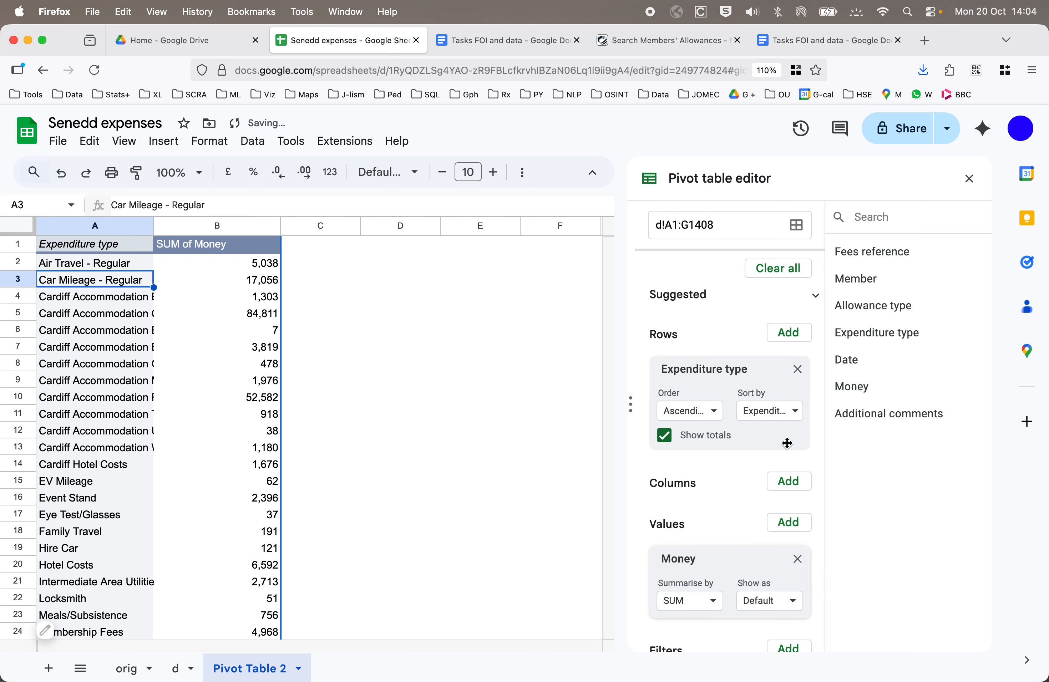
Sort the Expenditure type rows by SUM of Money in descending order and recheck the question in "Tasks FOI and data"
left_click(770, 414)
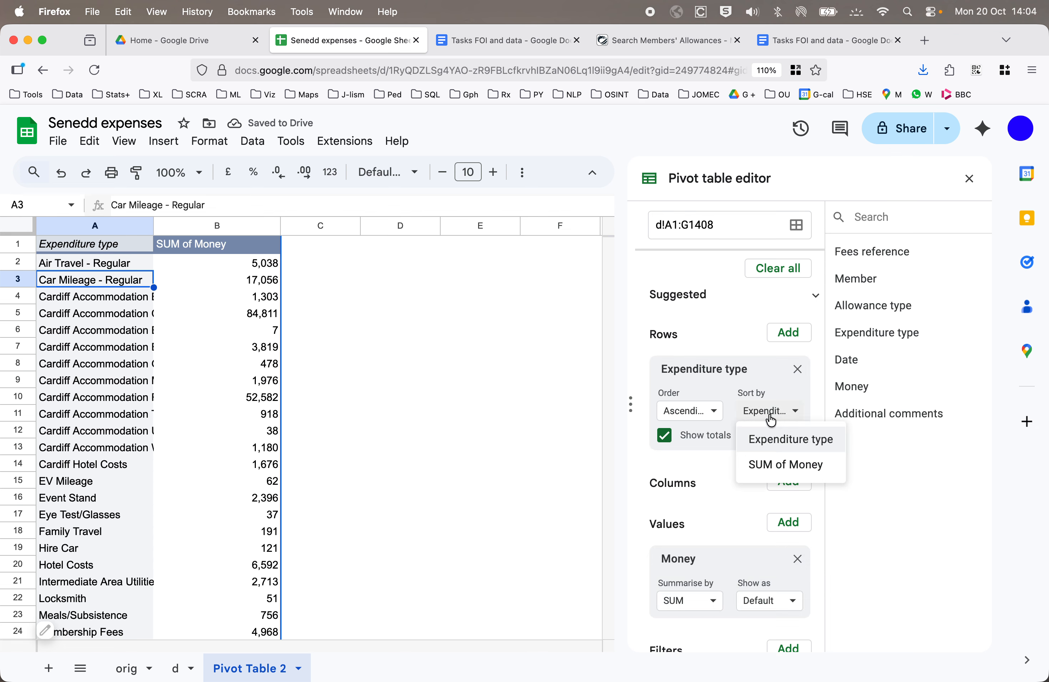
left_click(785, 466)
left_click(695, 412)
left_click(707, 468)
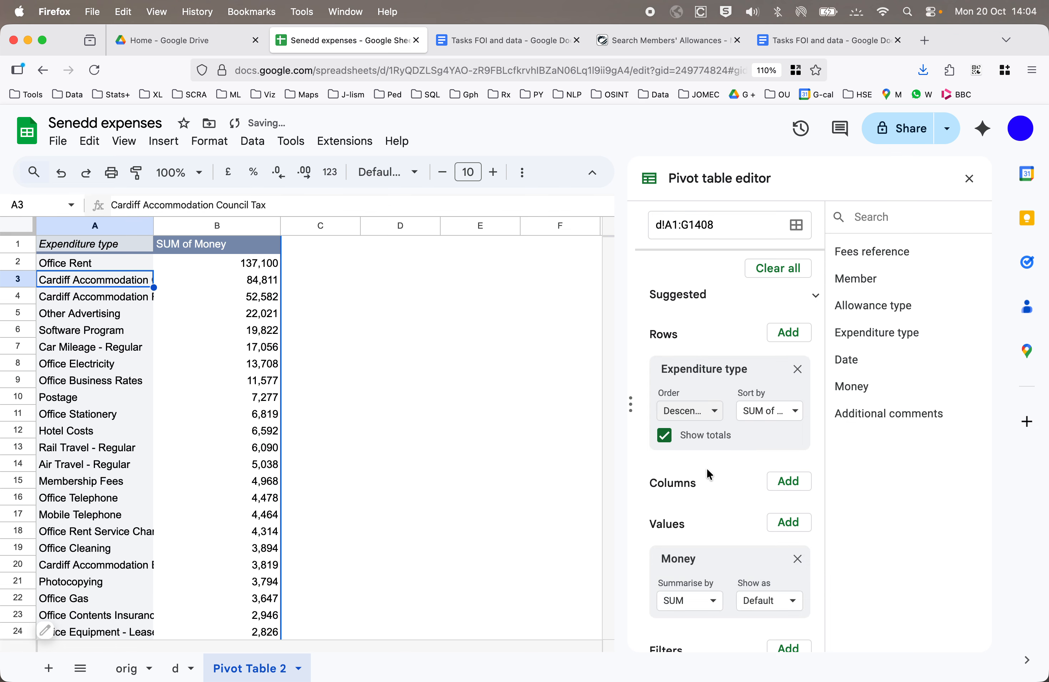
left_click(486, 42)
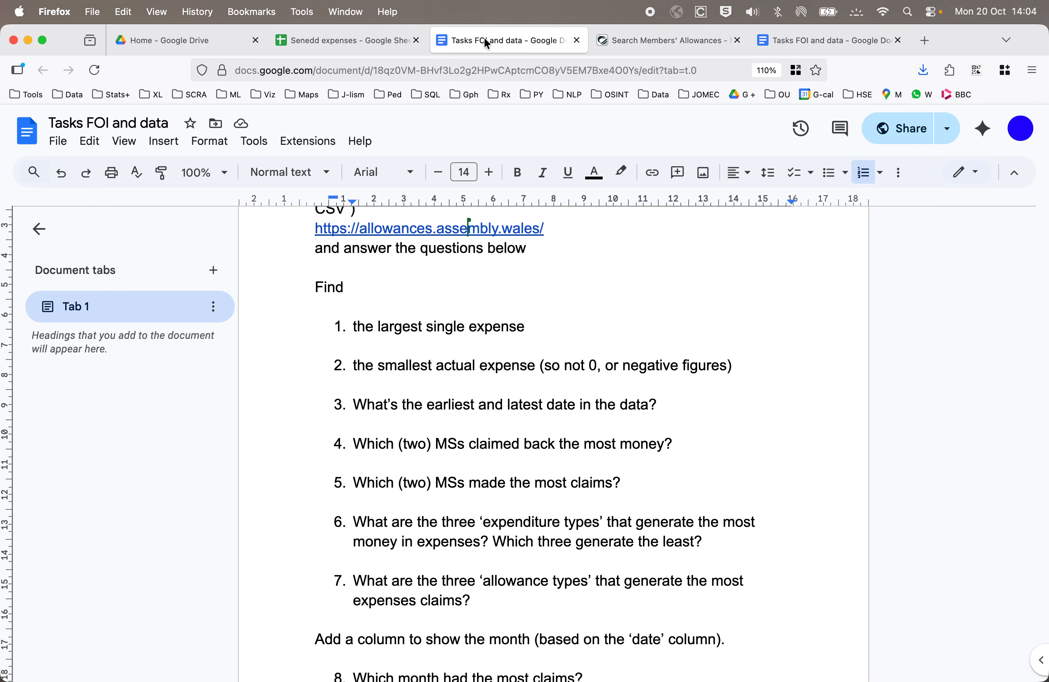
left_click(343, 41)
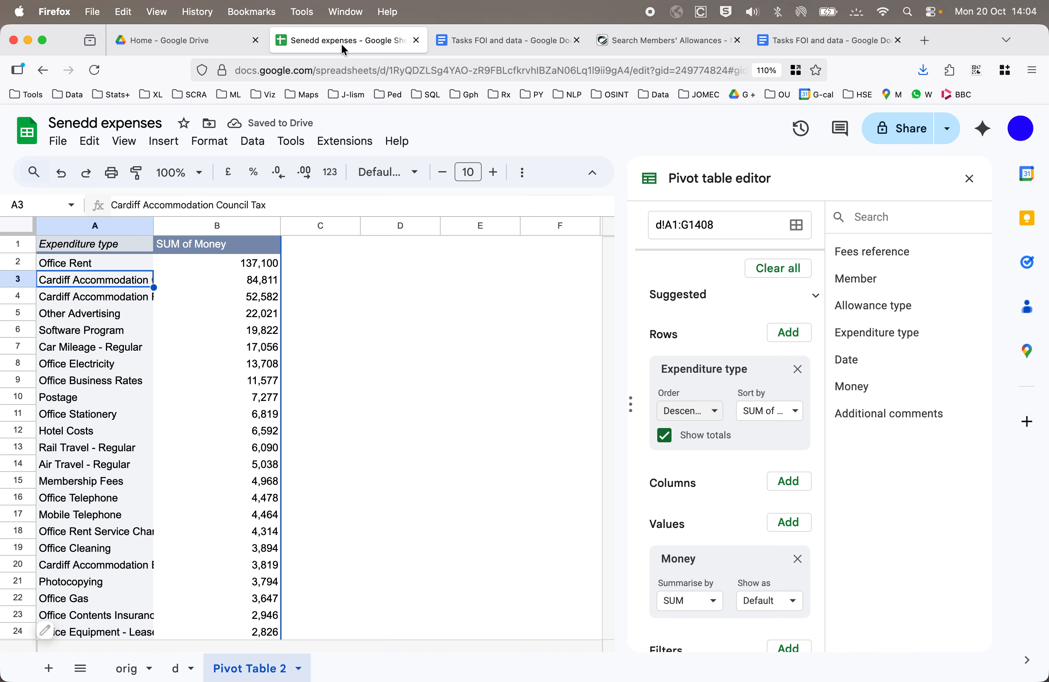
Widen the pivot table's Expenditure type column to fit the full names and check the three types with the most money
left_click_drag(153, 225, 181, 226)
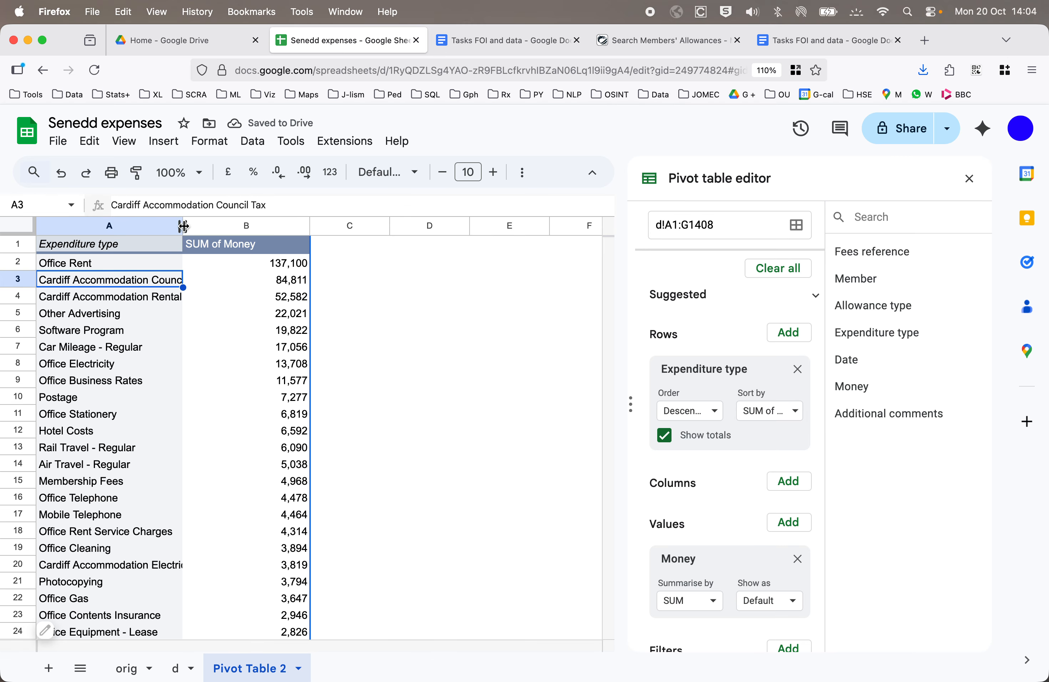
left_click_drag(183, 227, 242, 227)
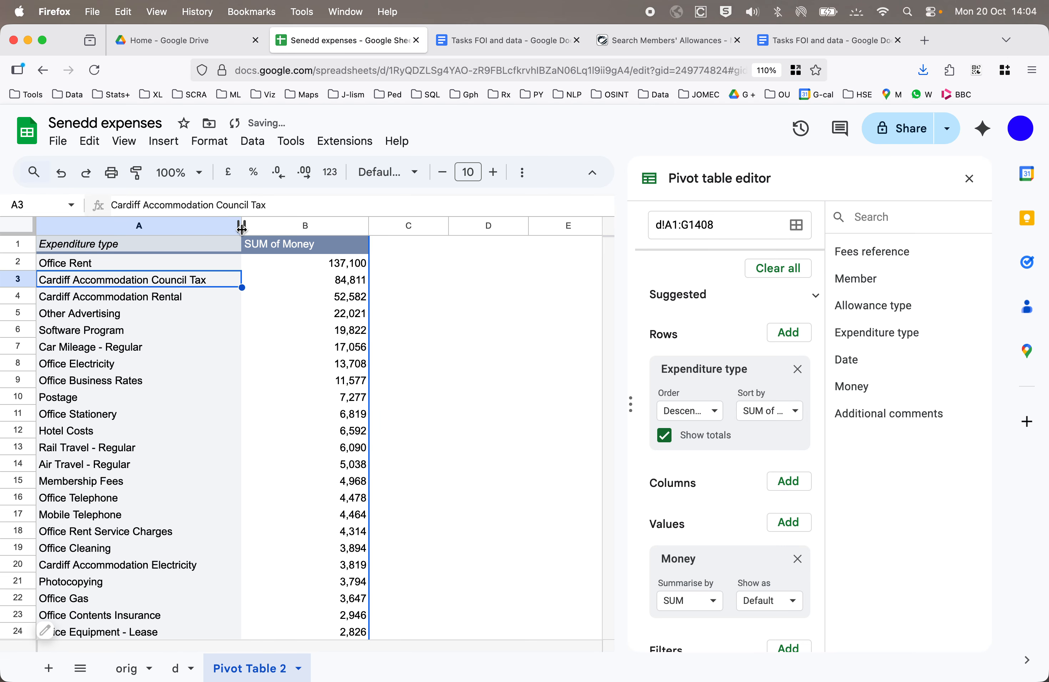
left_click(189, 297)
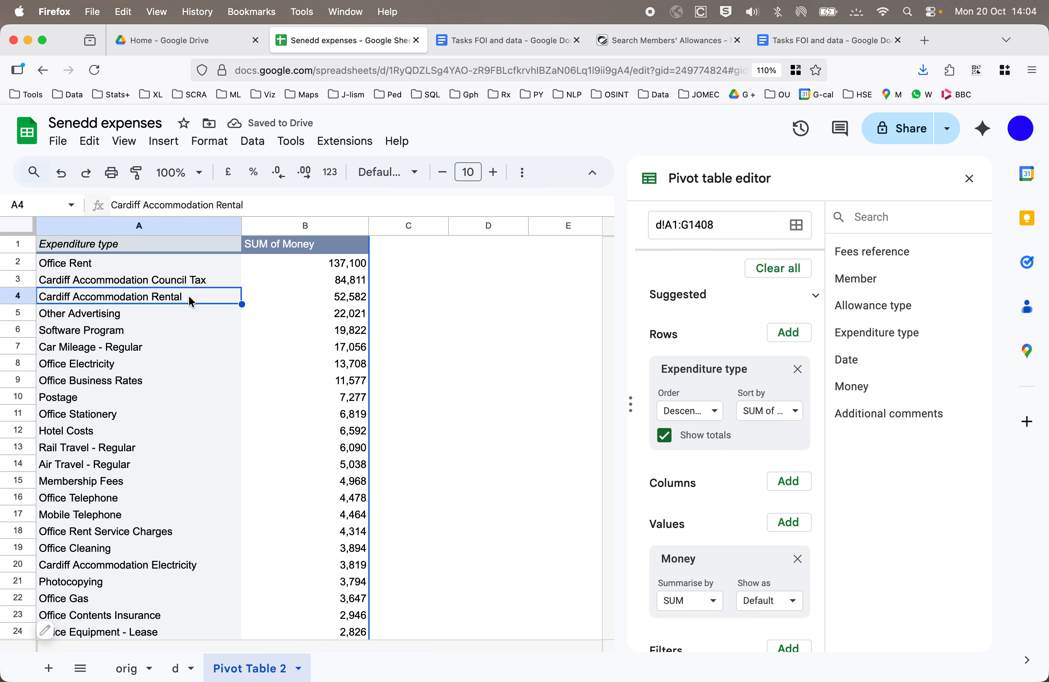
Hide the totals for the Expenditure type rows and check the three types with the least money
key("super+Down")
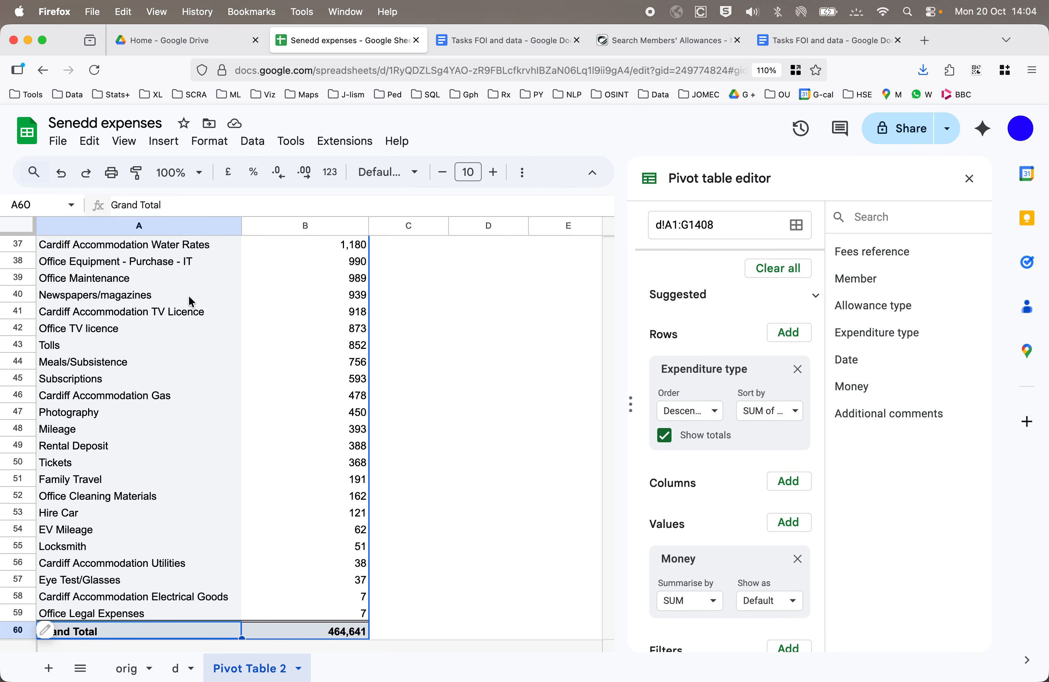
left_click(664, 435)
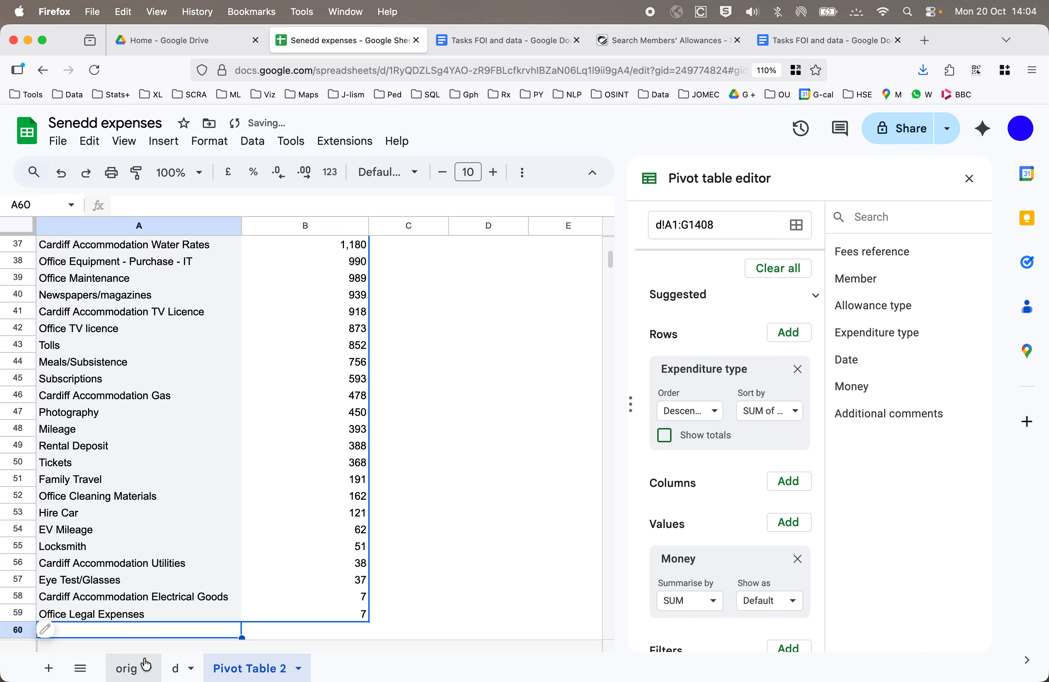
left_click(135, 614)
key("Up")
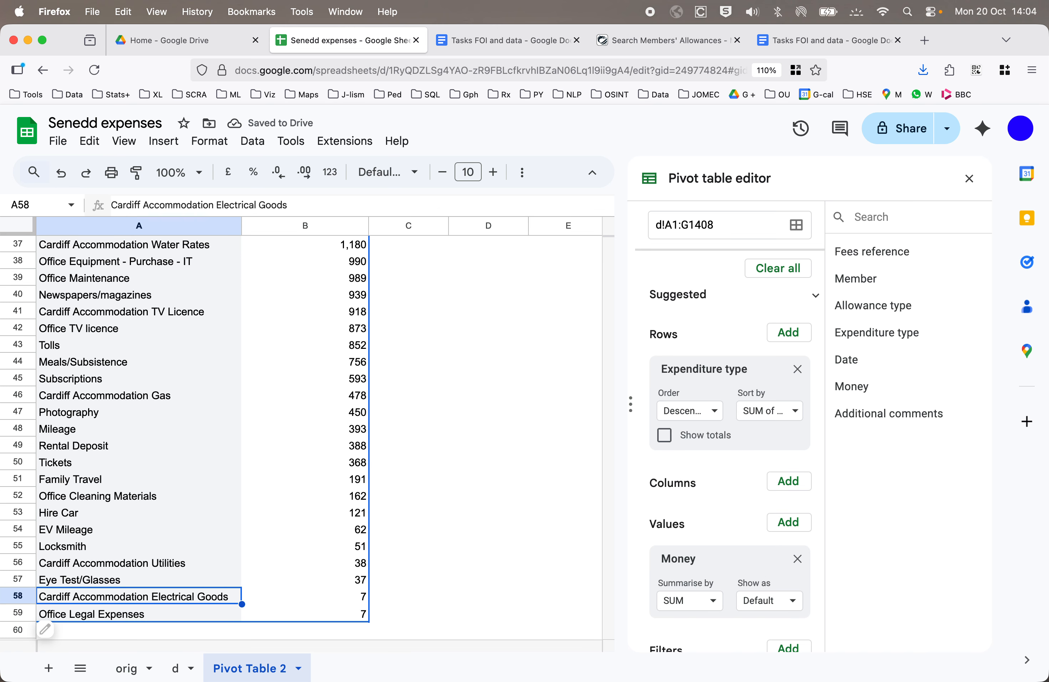
key("Up")
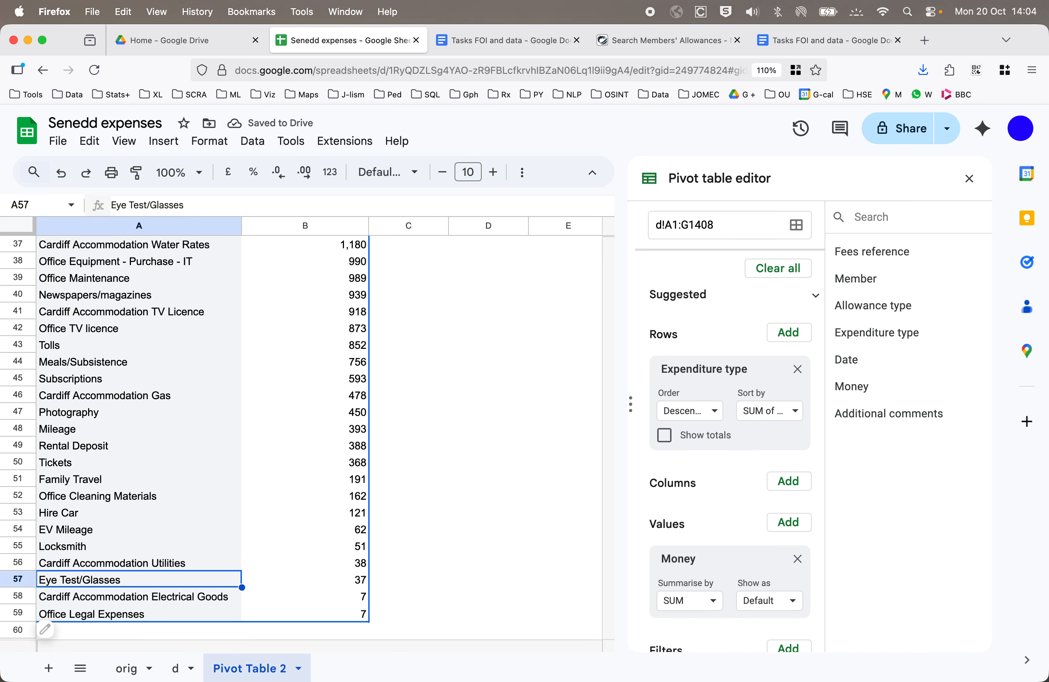
key("Down")
key("Up")
key("super+Up")
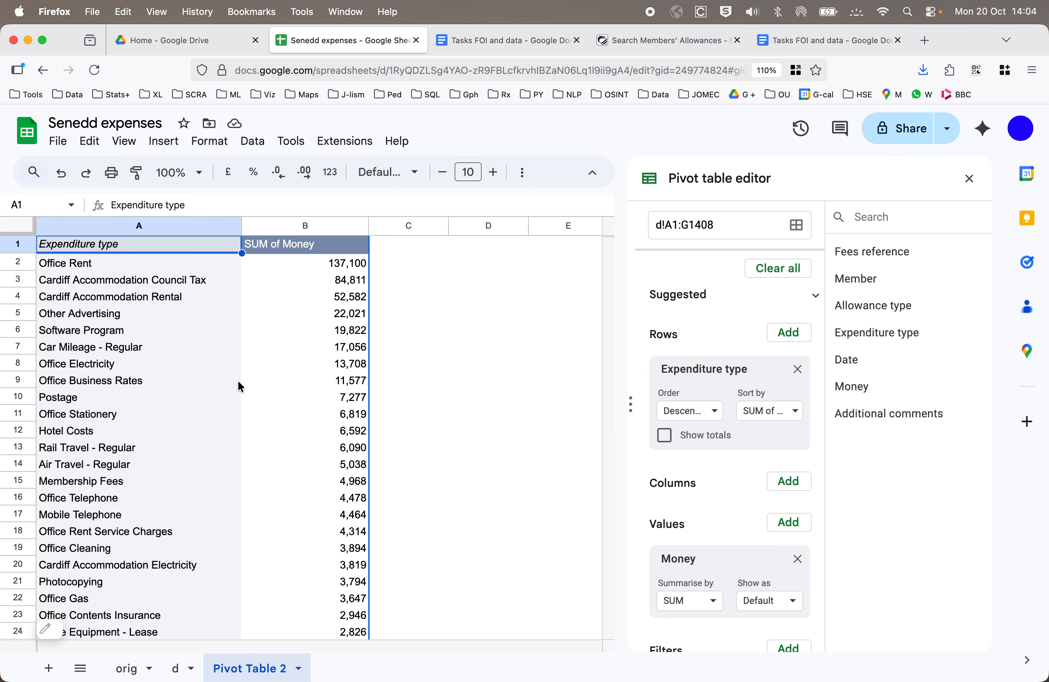
Check the allowance types question in "Tasks FOI and data", then replace Expenditure type with Allowance type as the pivot table's rows
left_click(491, 41)
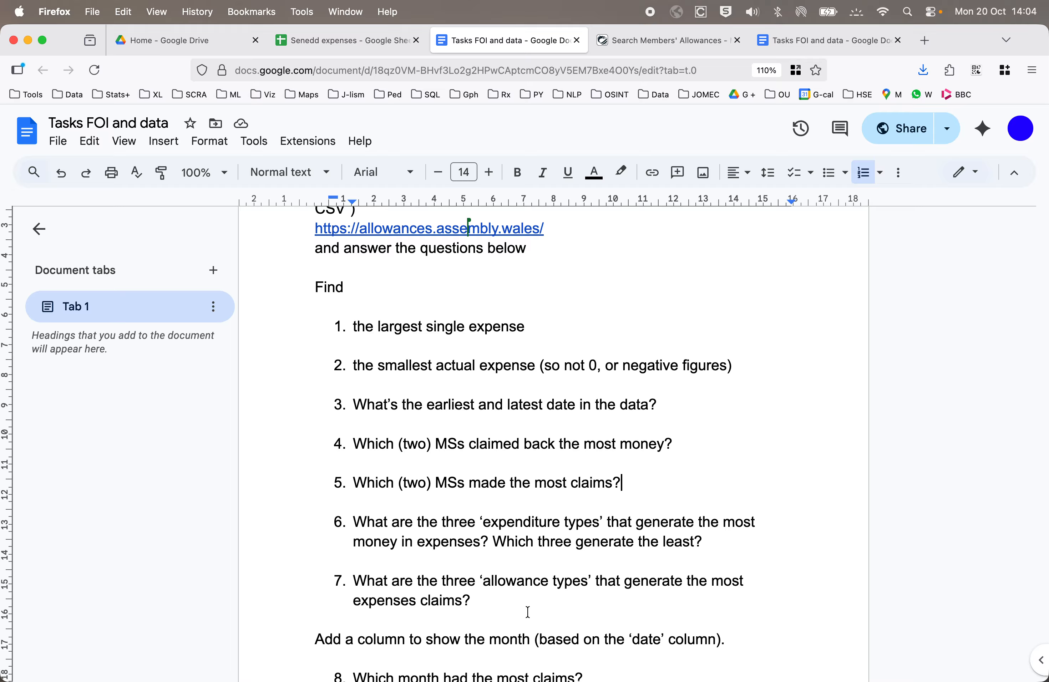
left_click(527, 598)
left_click(372, 40)
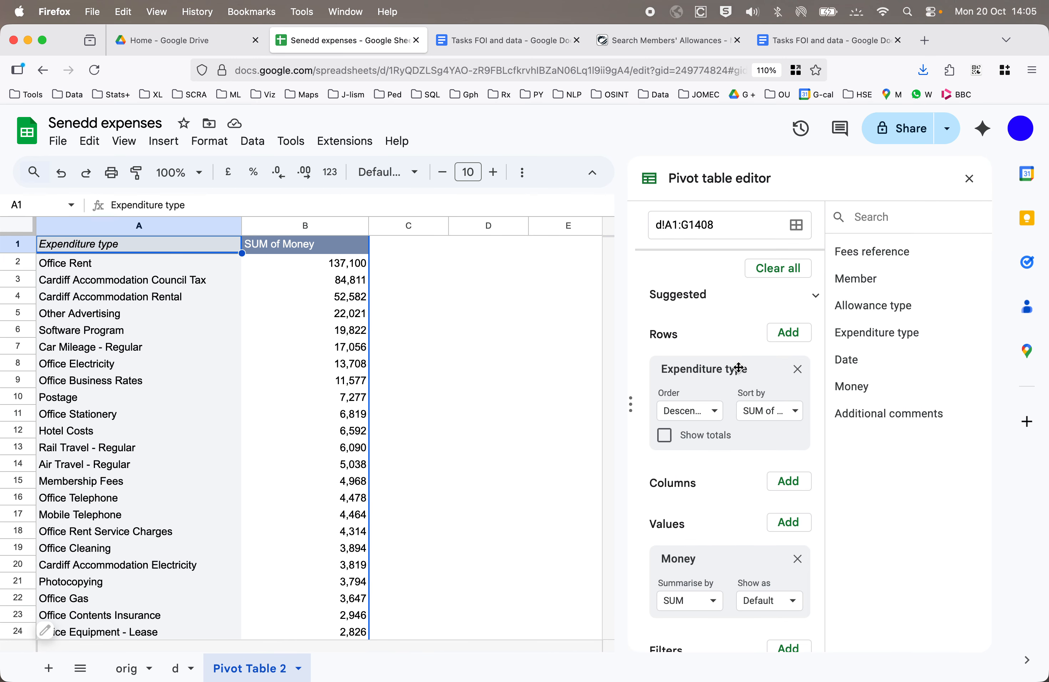
left_click(798, 370)
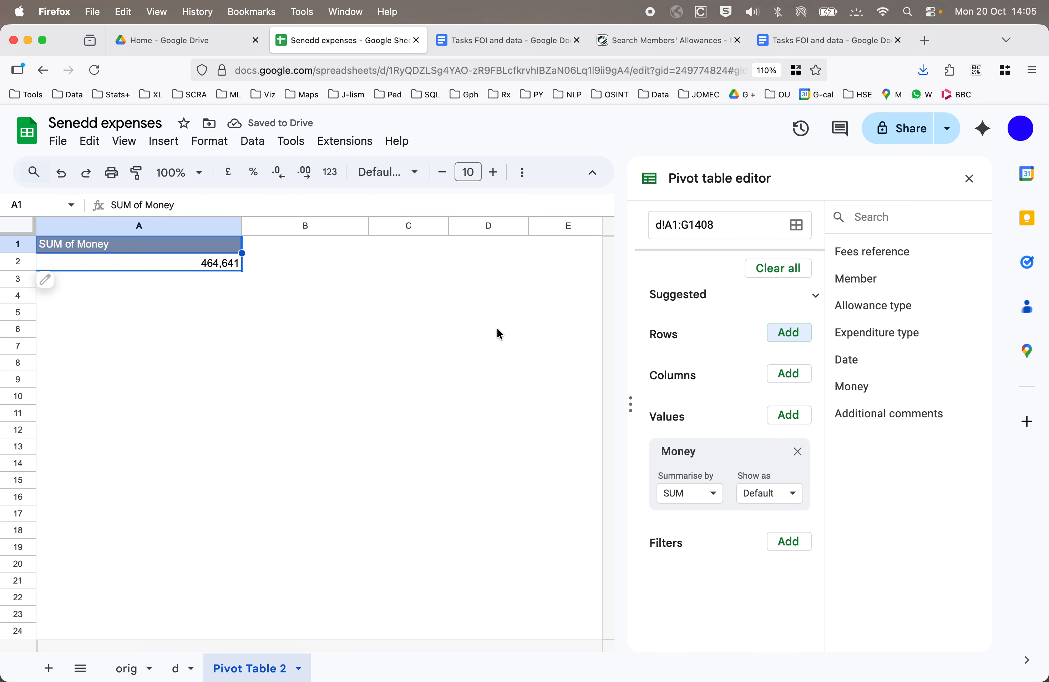
left_click_drag(872, 306, 731, 352)
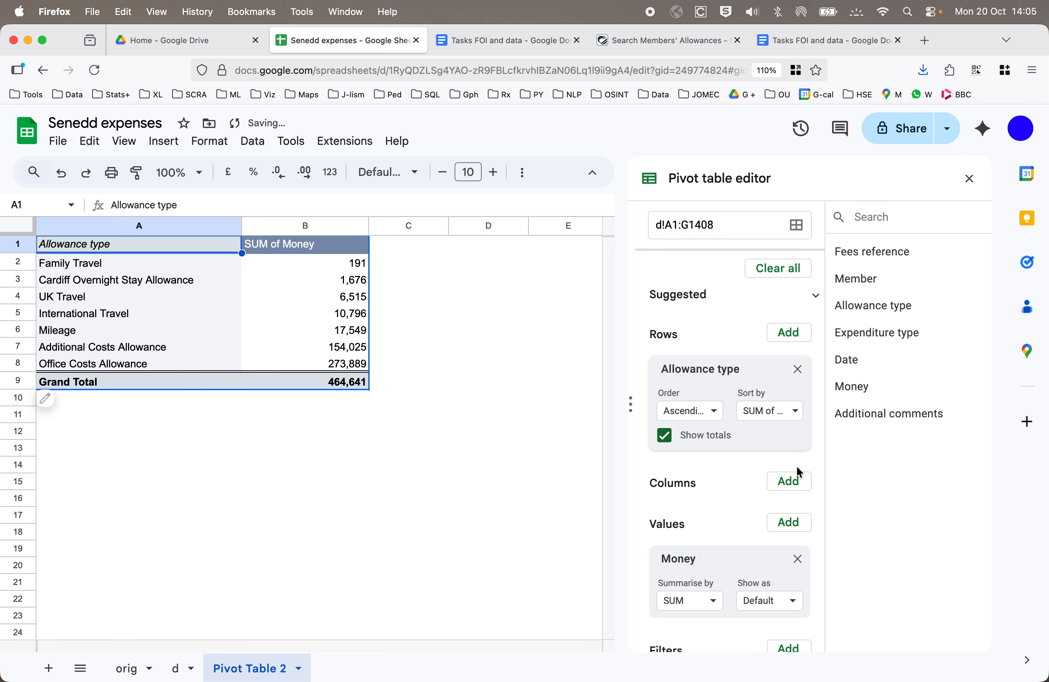
Sort the Allowance type rows by SUM of Money in descending order and check the top three types
left_click(699, 418)
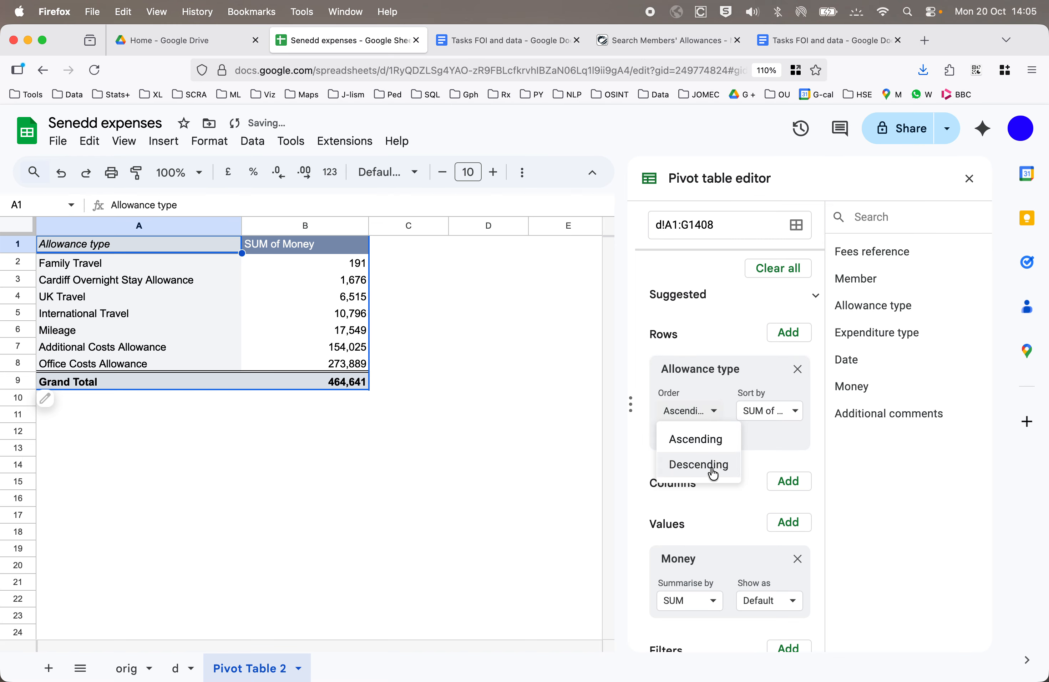
left_click(629, 463)
left_click(162, 271)
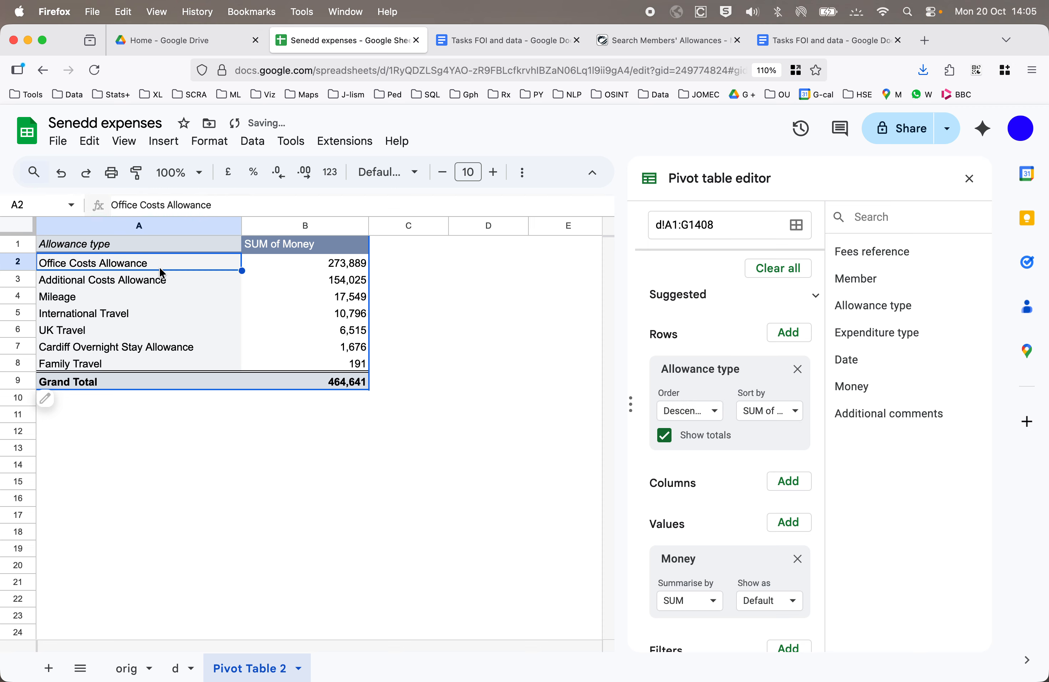
key("Down")
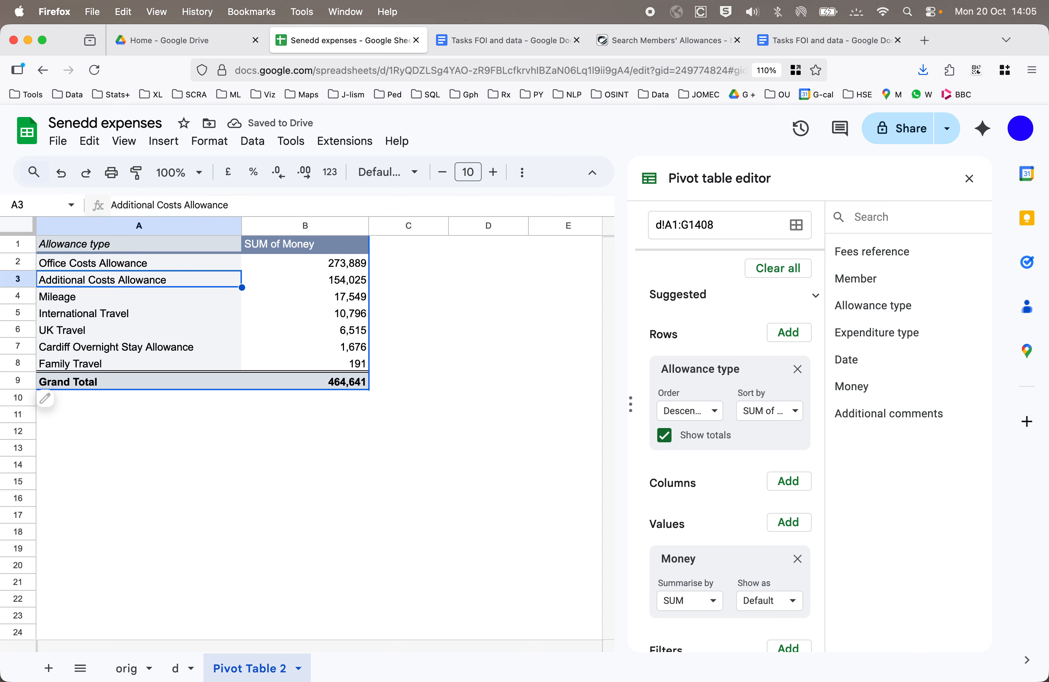
key("Down")
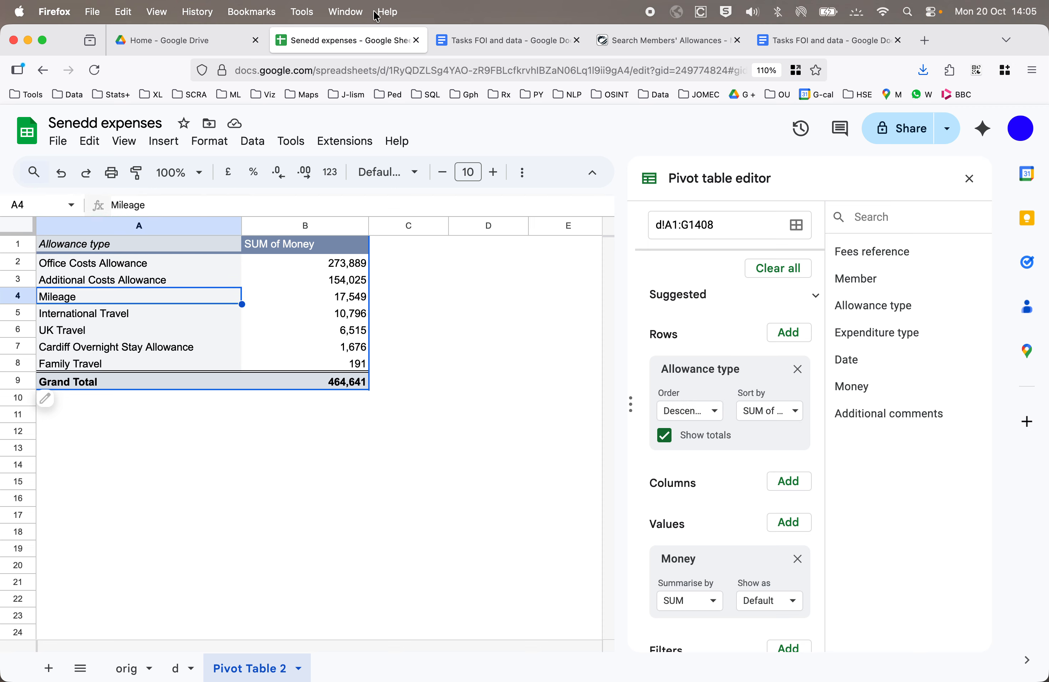
Read the month questions in "Tasks FOI and data", then delete the Pivot Table 2 sheet from the expenses spreadsheet
left_click(528, 42)
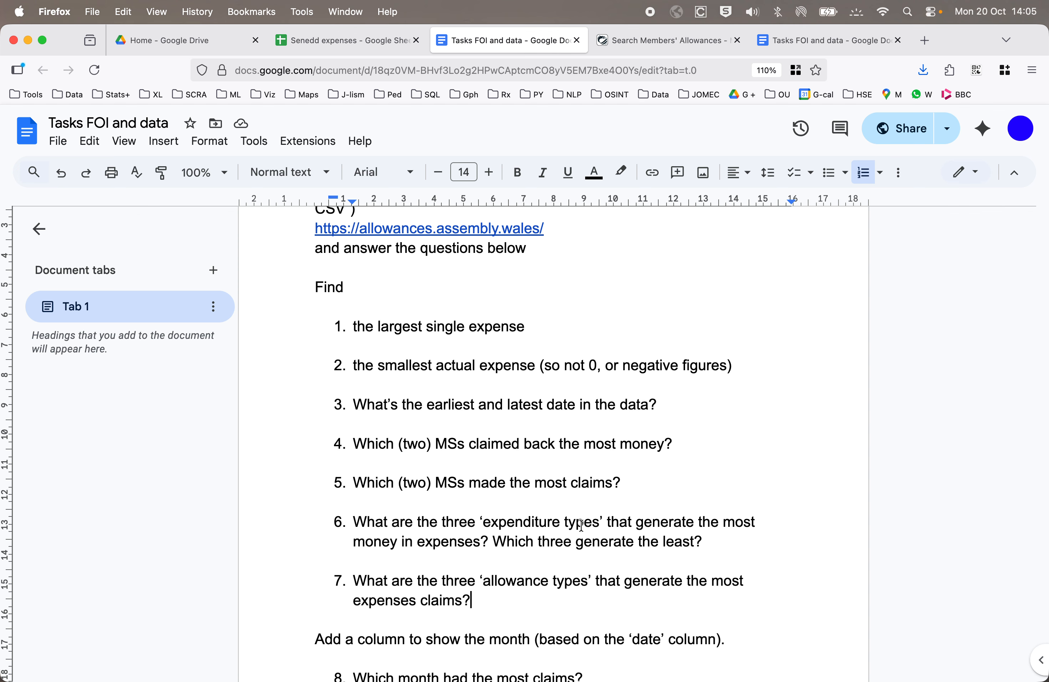
scroll(576, 521, "down", 3)
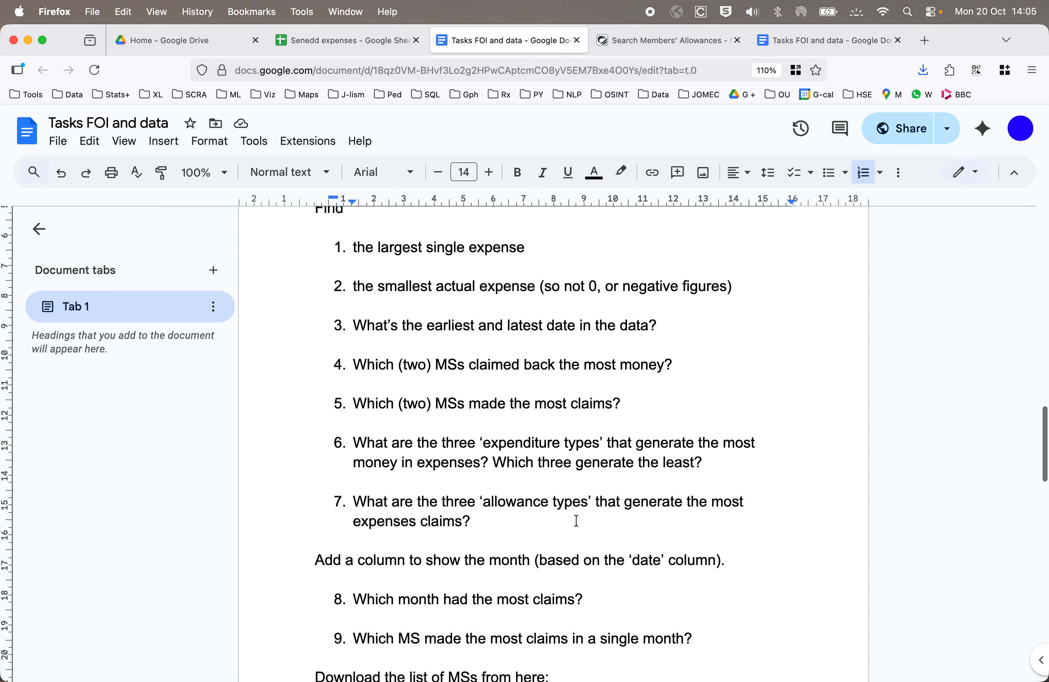
scroll(576, 521, "up", 1)
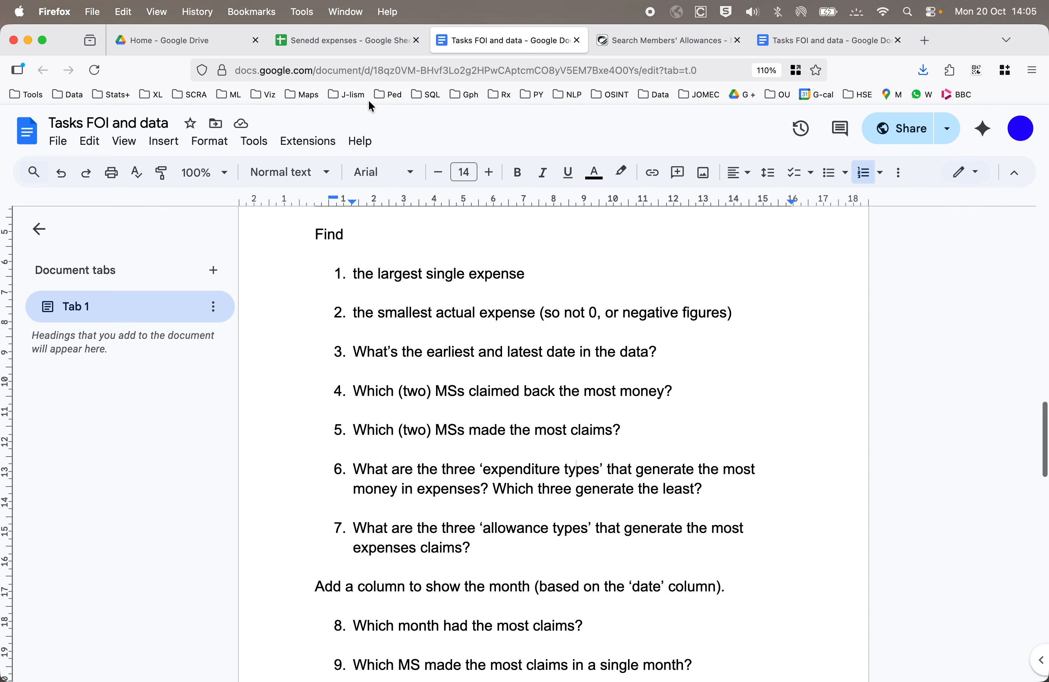
left_click(345, 41)
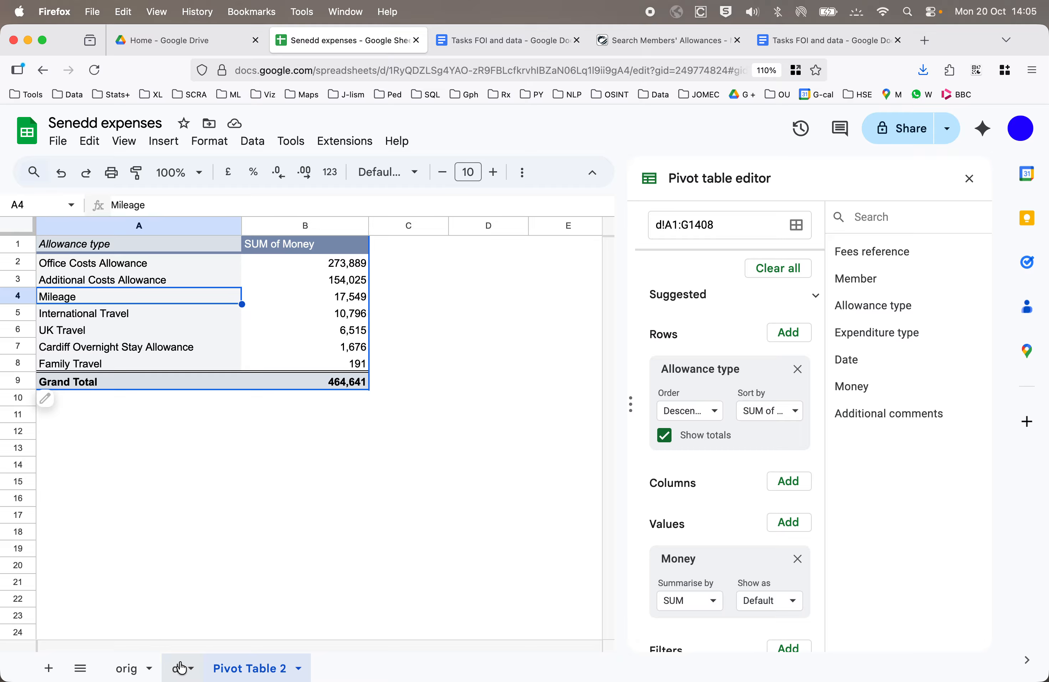
right_click(268, 672)
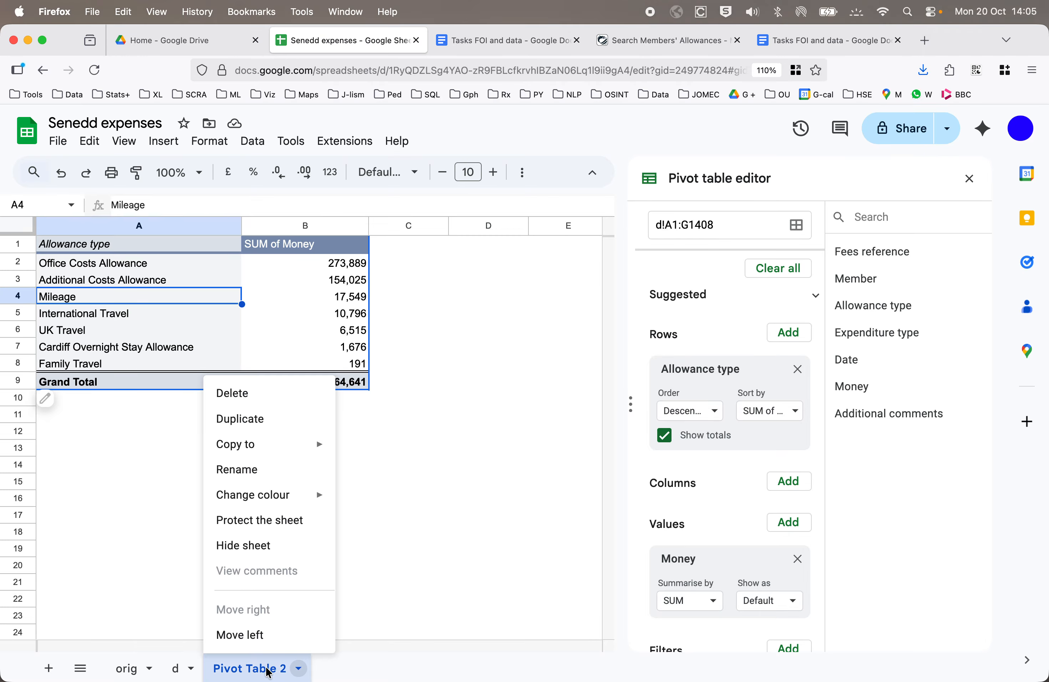
left_click(273, 393)
left_click(698, 427)
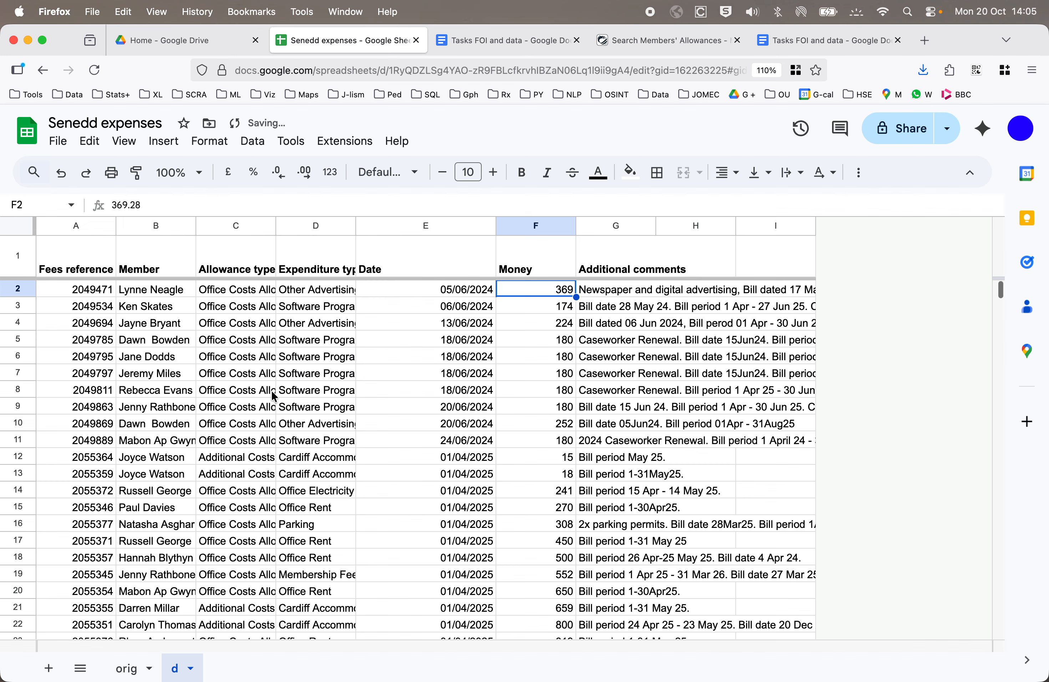
Insert two empty columns directly after the Date column in sheet d
left_click(396, 223)
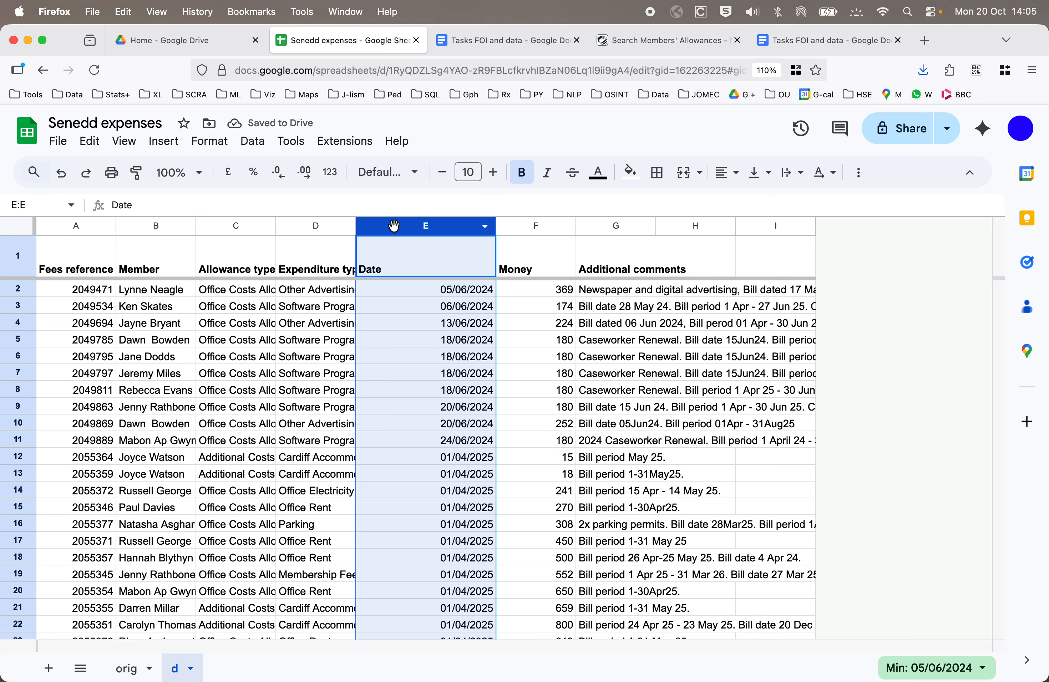
right_click(396, 227)
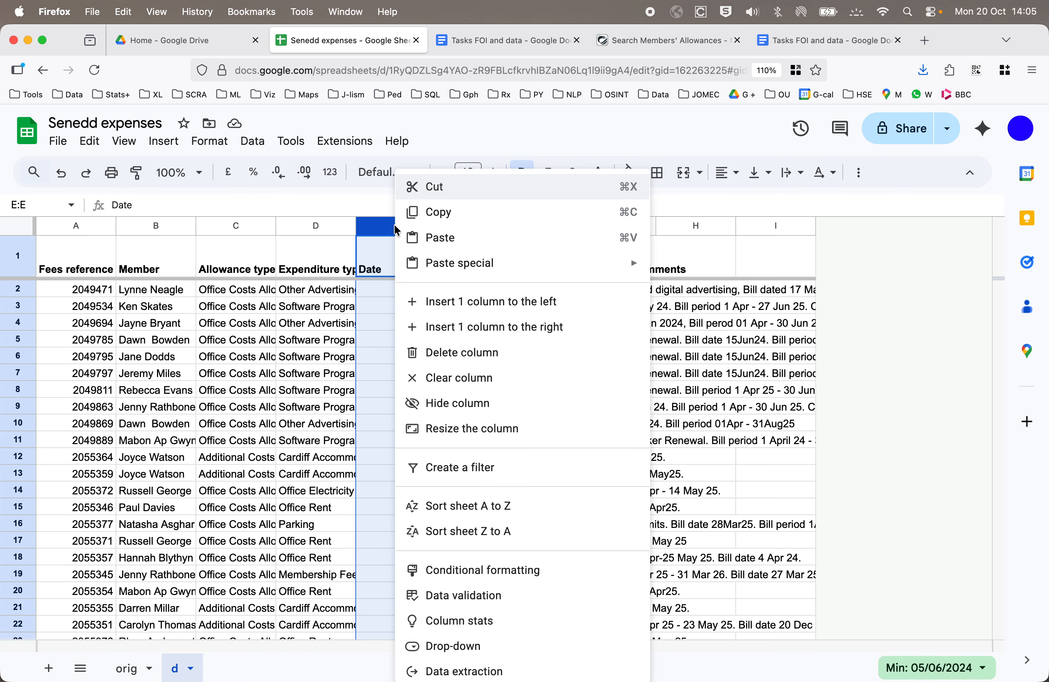
left_click(493, 327)
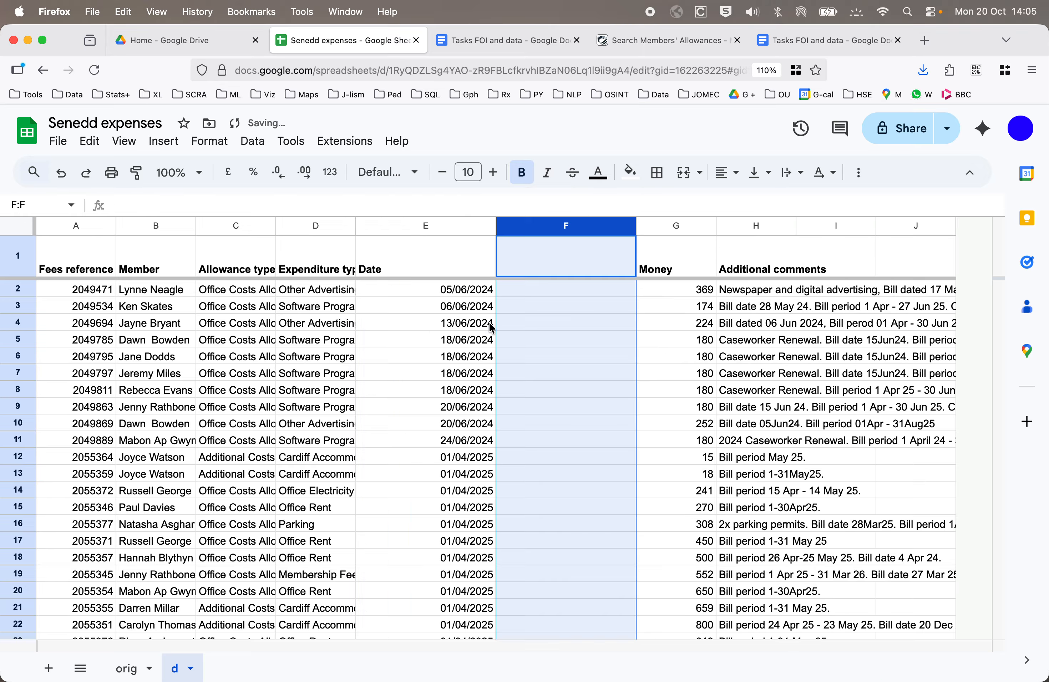
left_click(394, 226)
right_click(394, 225)
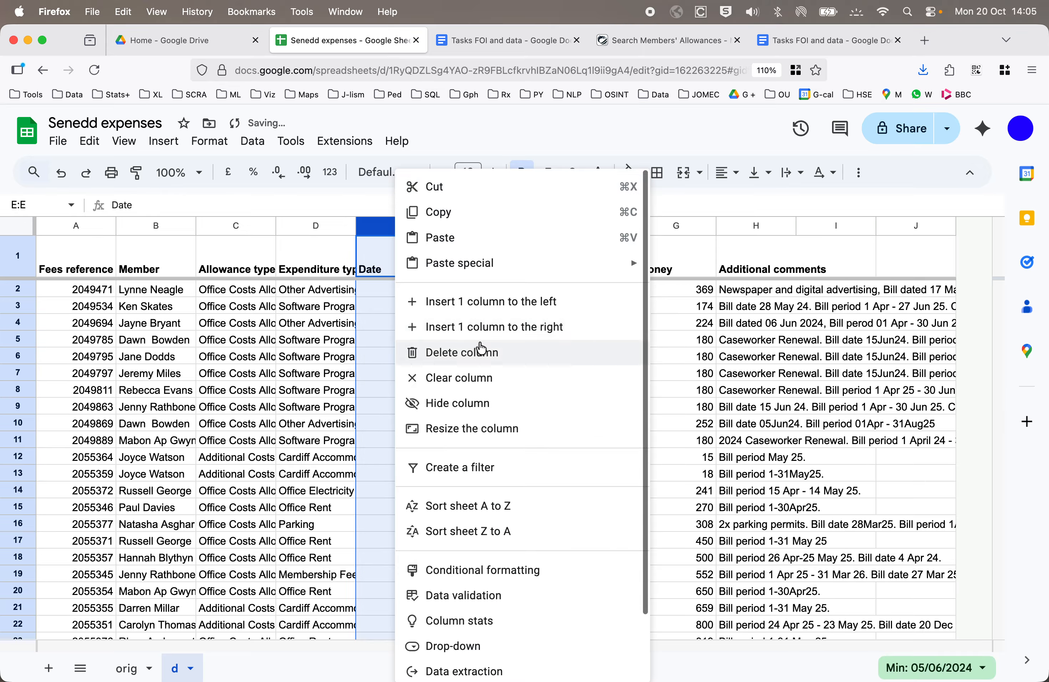
left_click(484, 328)
Split the Date column into separate day, month and year columns using a custom "/" separator
left_click(403, 227)
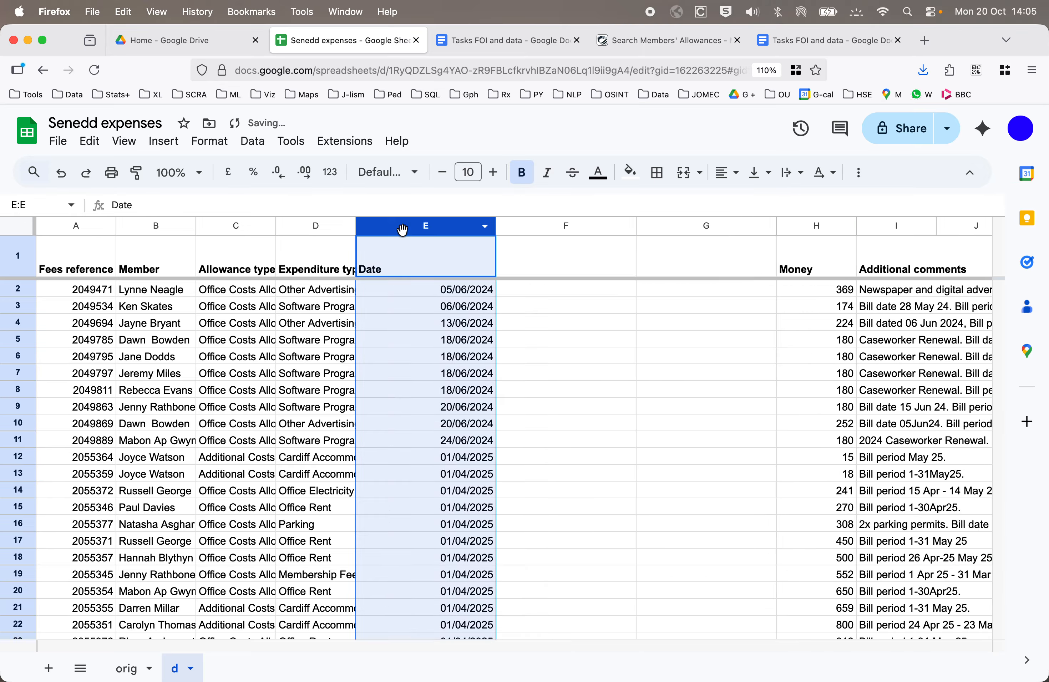
left_click(251, 141)
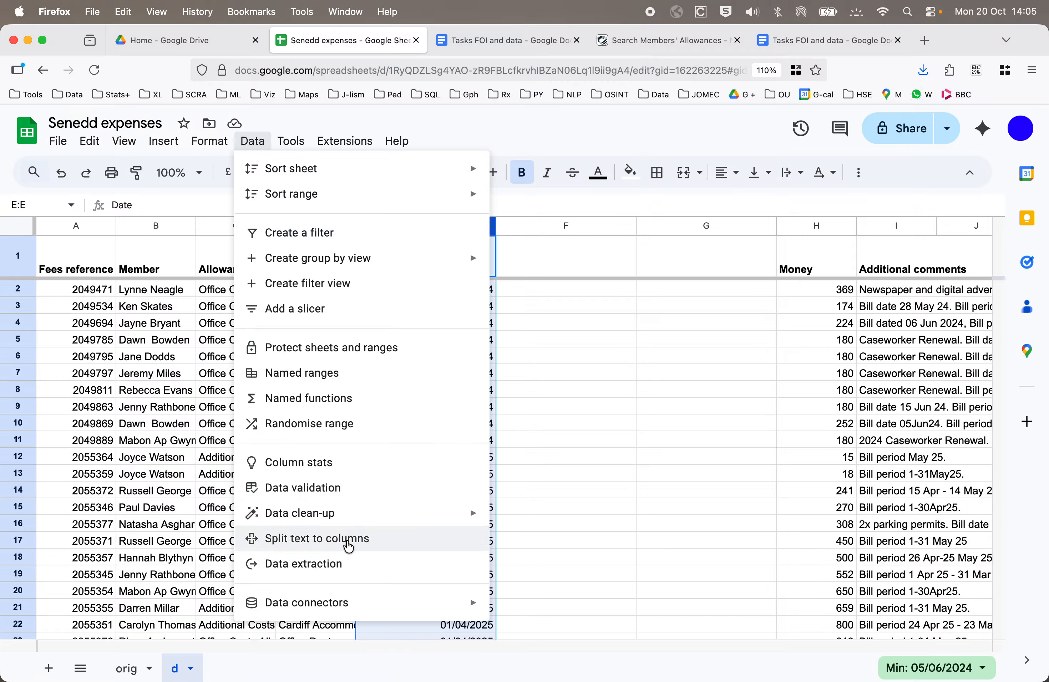
left_click(349, 539)
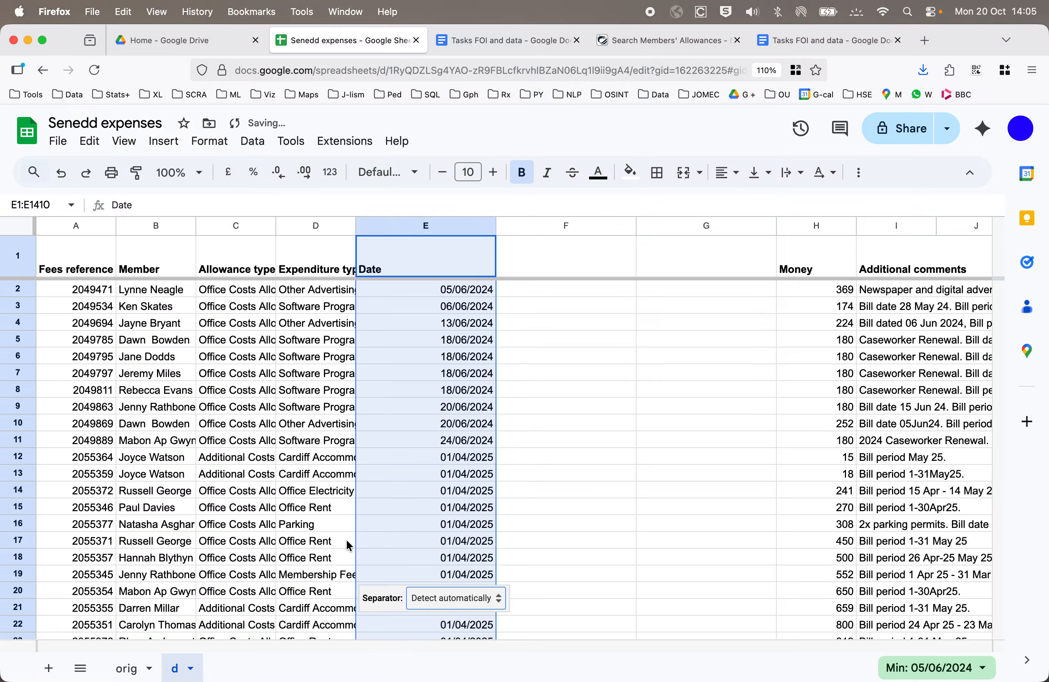
left_click(486, 600)
left_click(485, 677)
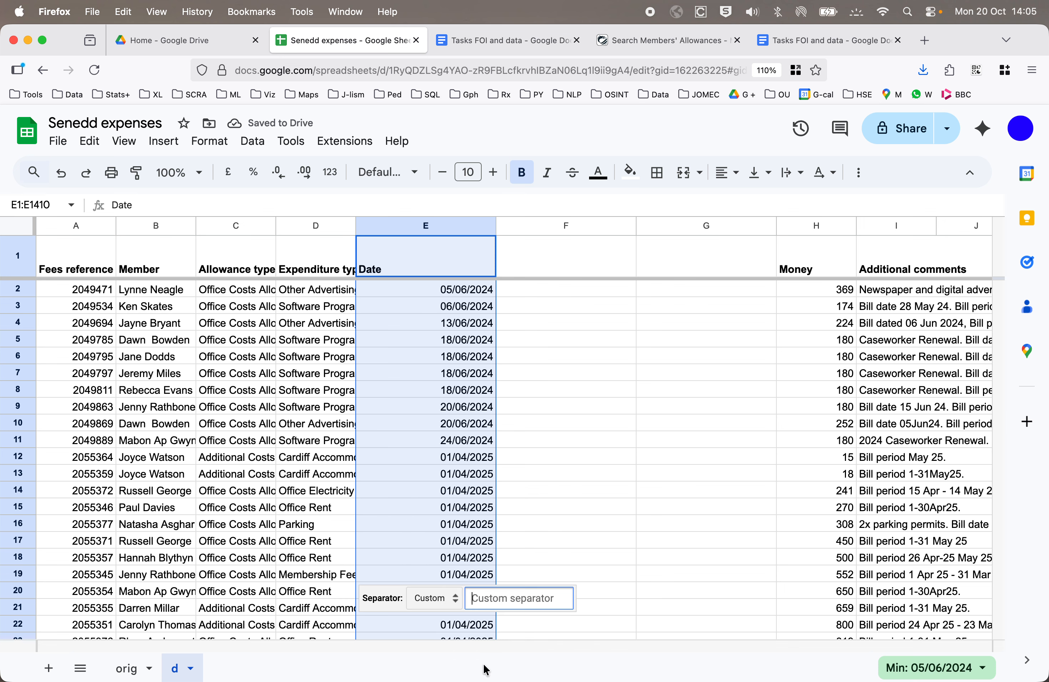
type("/")
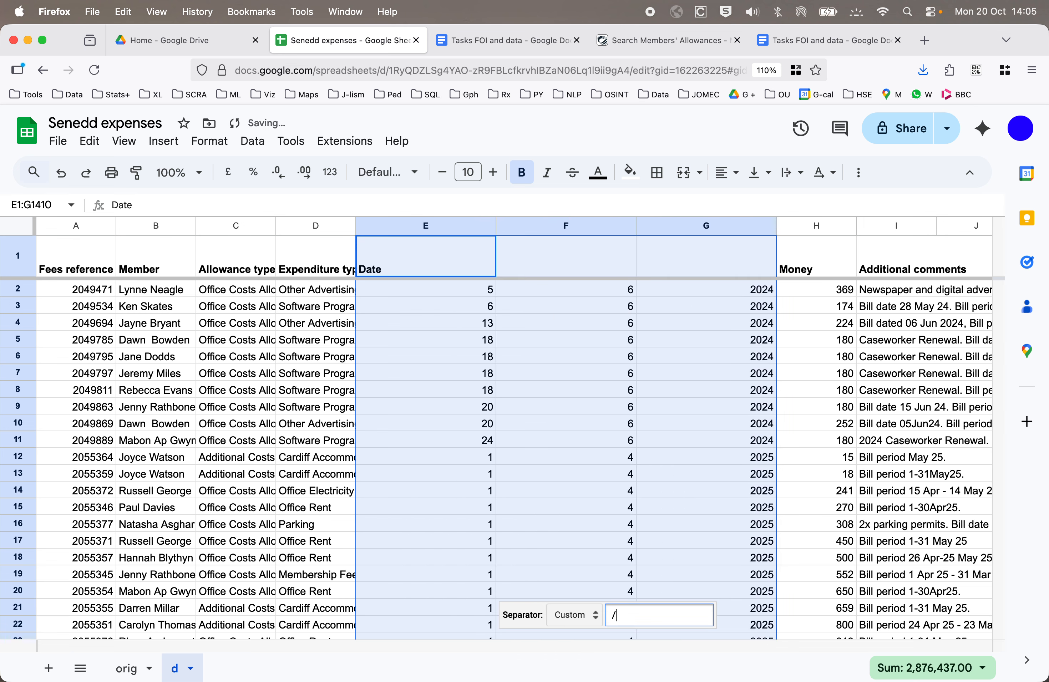
left_click(578, 529)
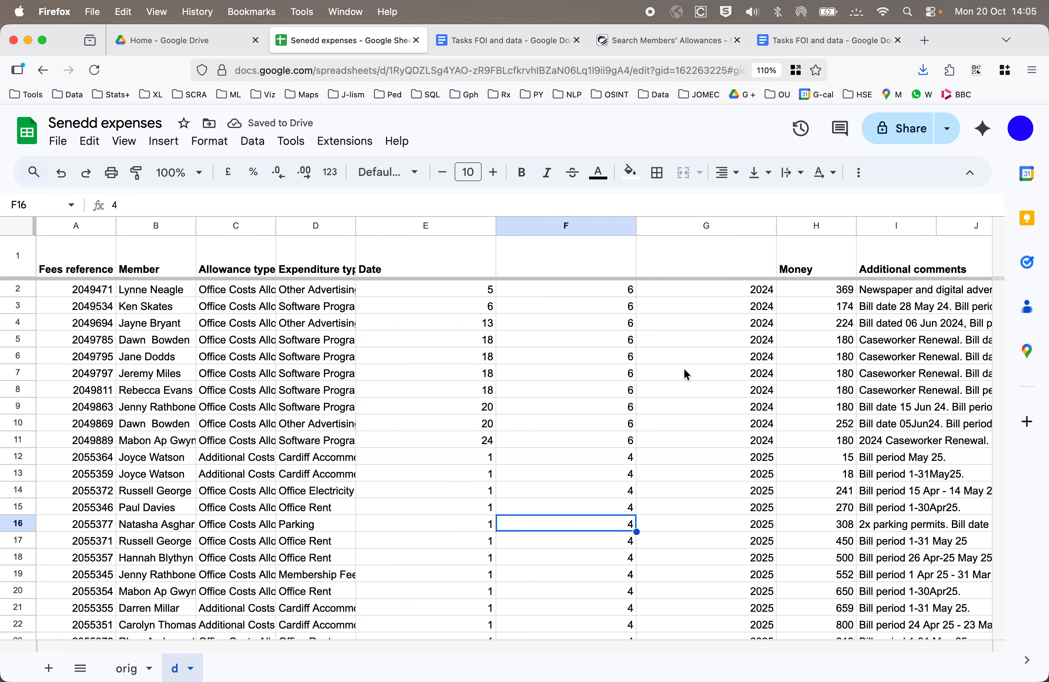
Label the three split date columns Day, Month and Year in the header row of sheet d
left_click(583, 275)
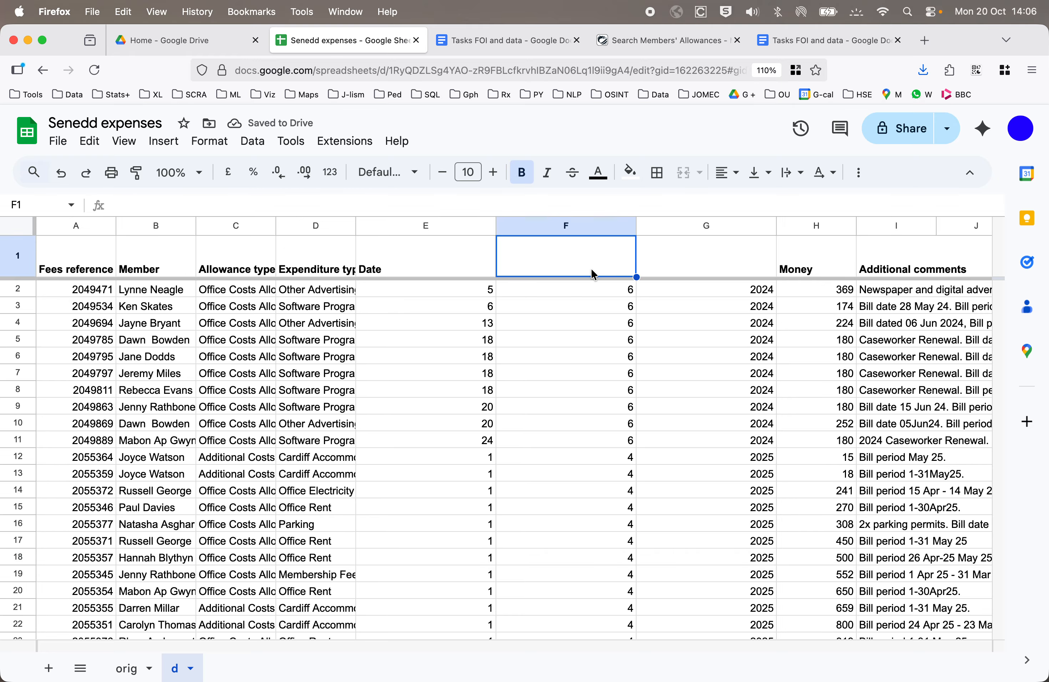
left_click(698, 267)
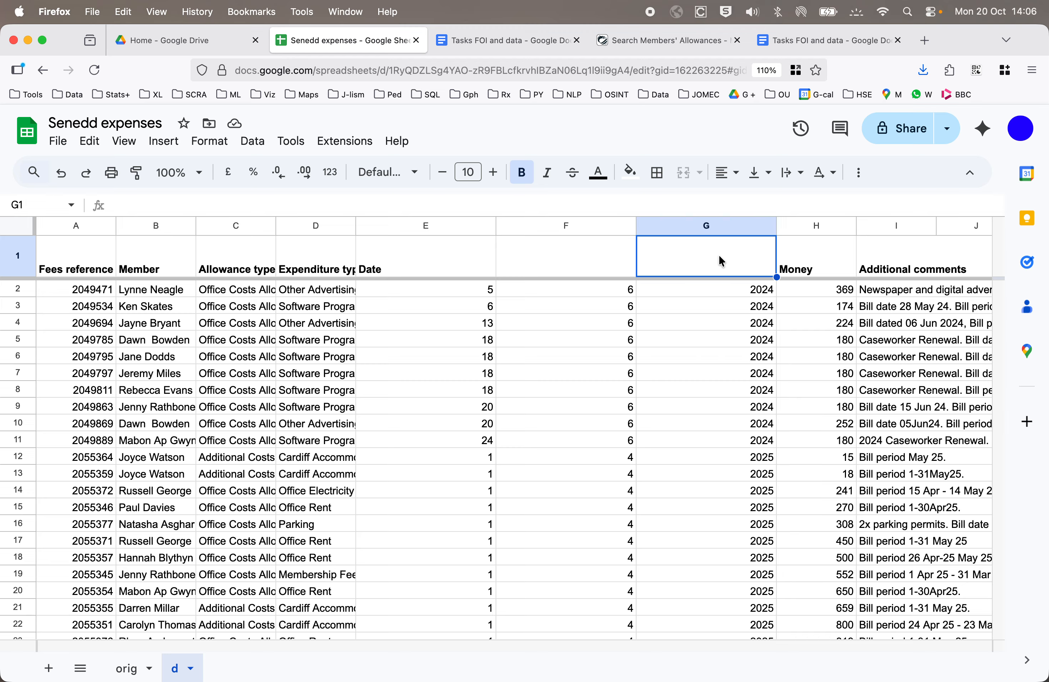
type("Year")
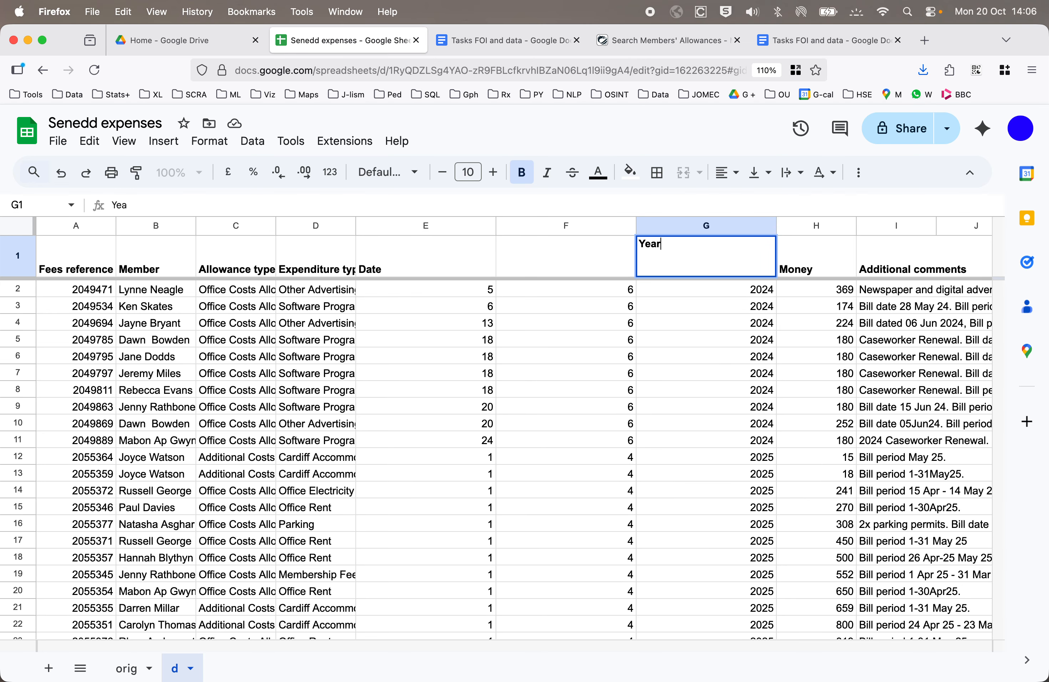
key("Return")
left_click(540, 259)
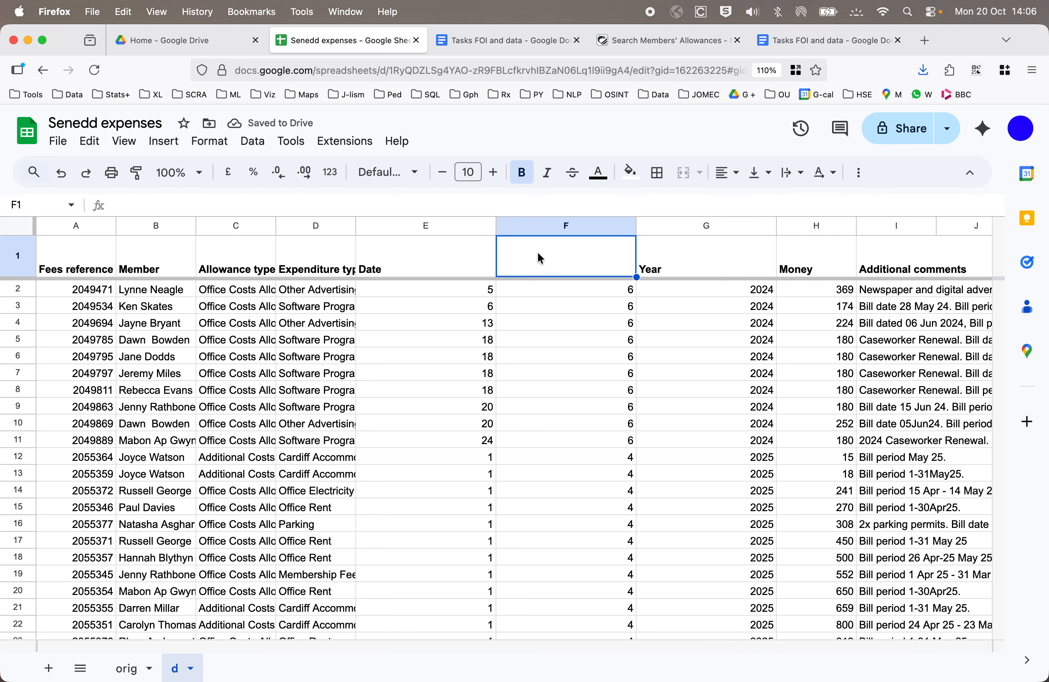
type("Month")
key("Return")
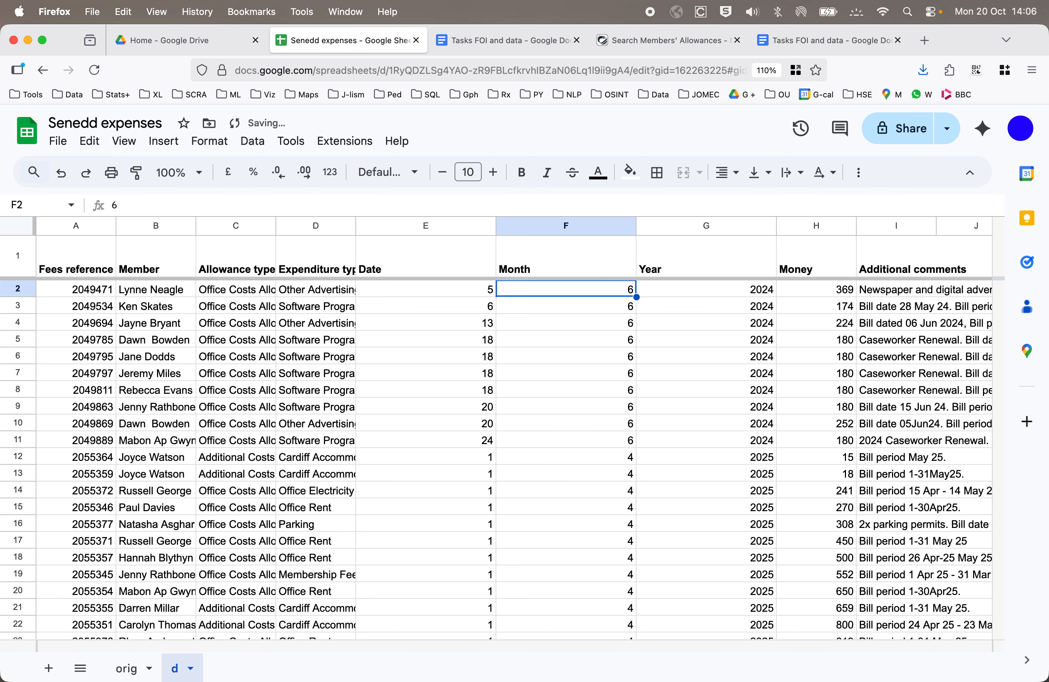
key("Up")
key("Left")
type("Day")
key("Return")
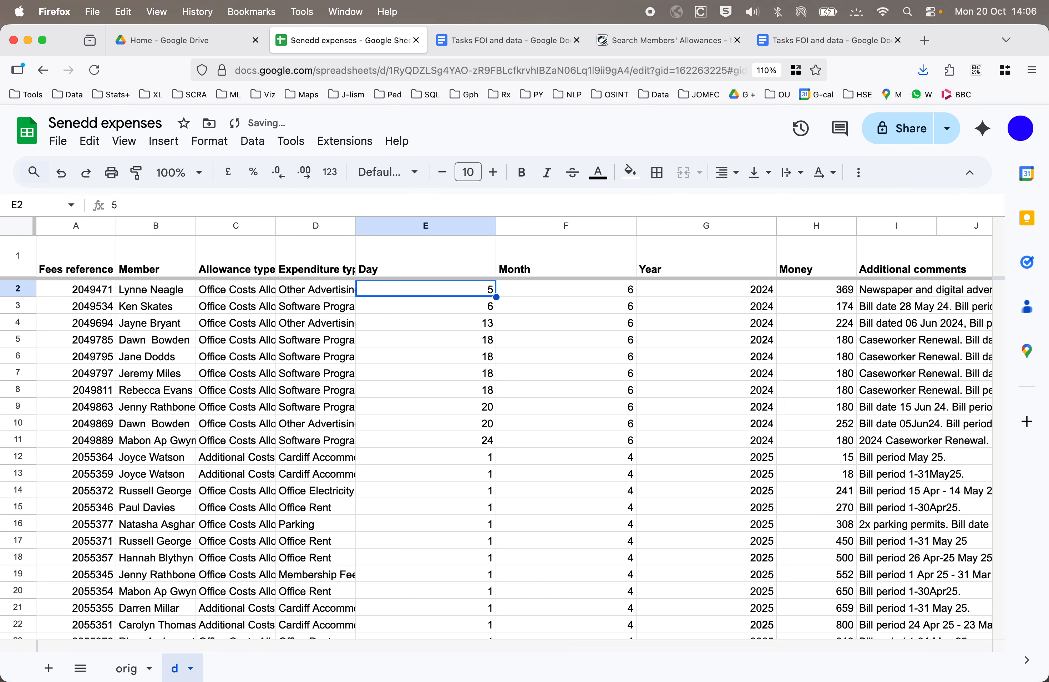
Enter the sample date 30/05/2024 in cell E1410, two rows below the end of the data
left_click(432, 413)
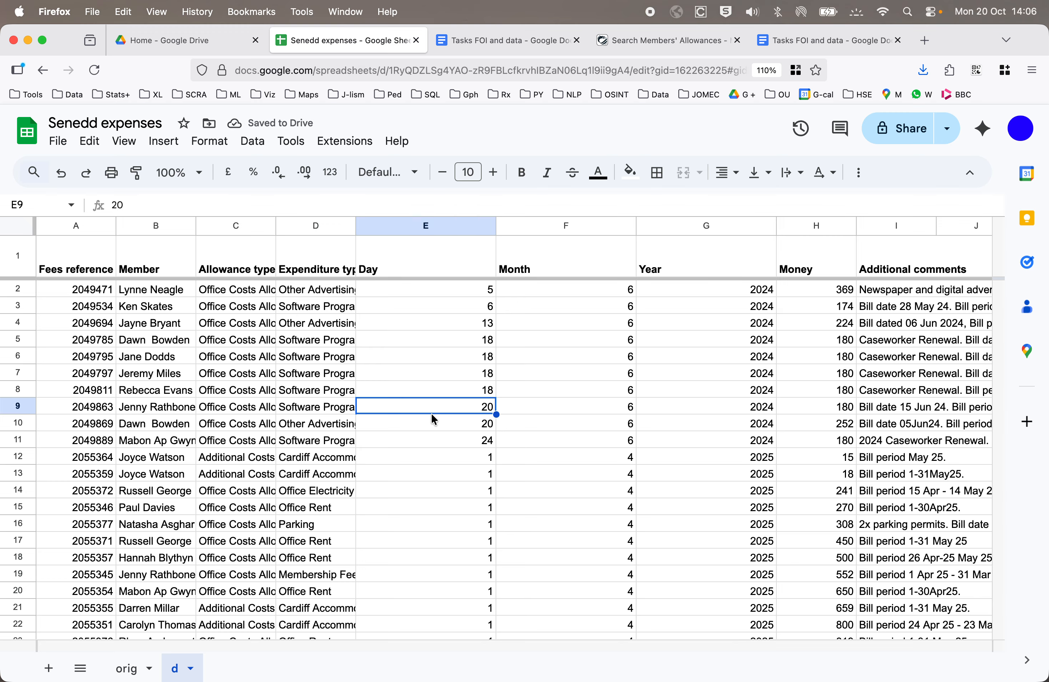
key("super+Down")
key("Down")
key("Down")
key("Left")
key("Left")
key("Right")
key("Right")
type("30")
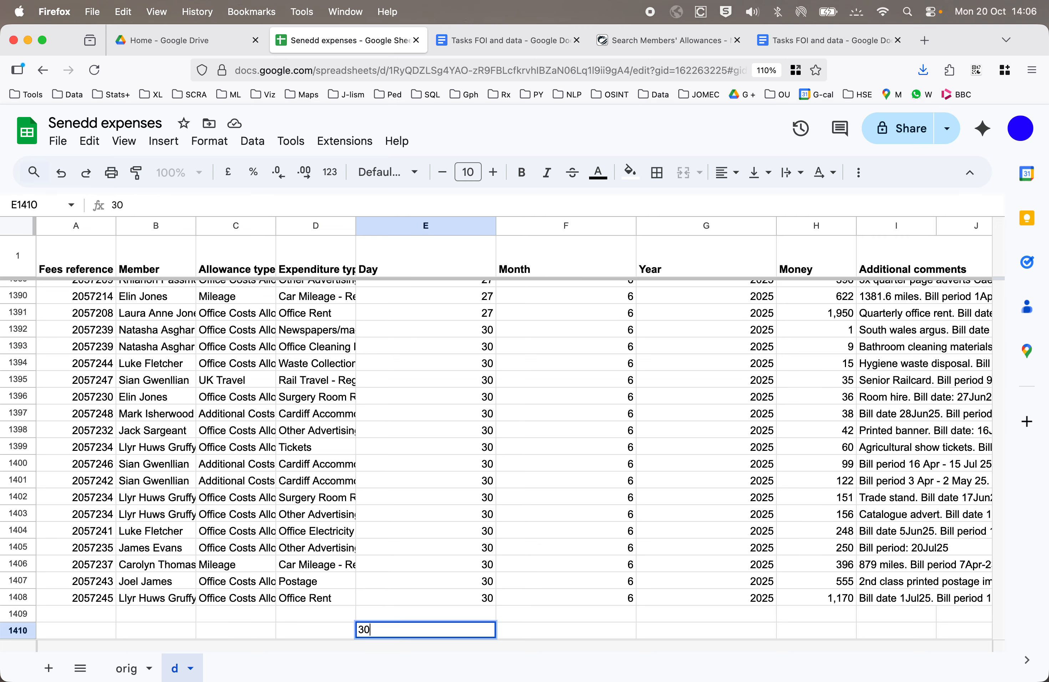
type("/05/2024")
key("Tab")
Extract the month from the sample date in cell F1410 with the formula =mid(E1410, 4, 2)
type("=")
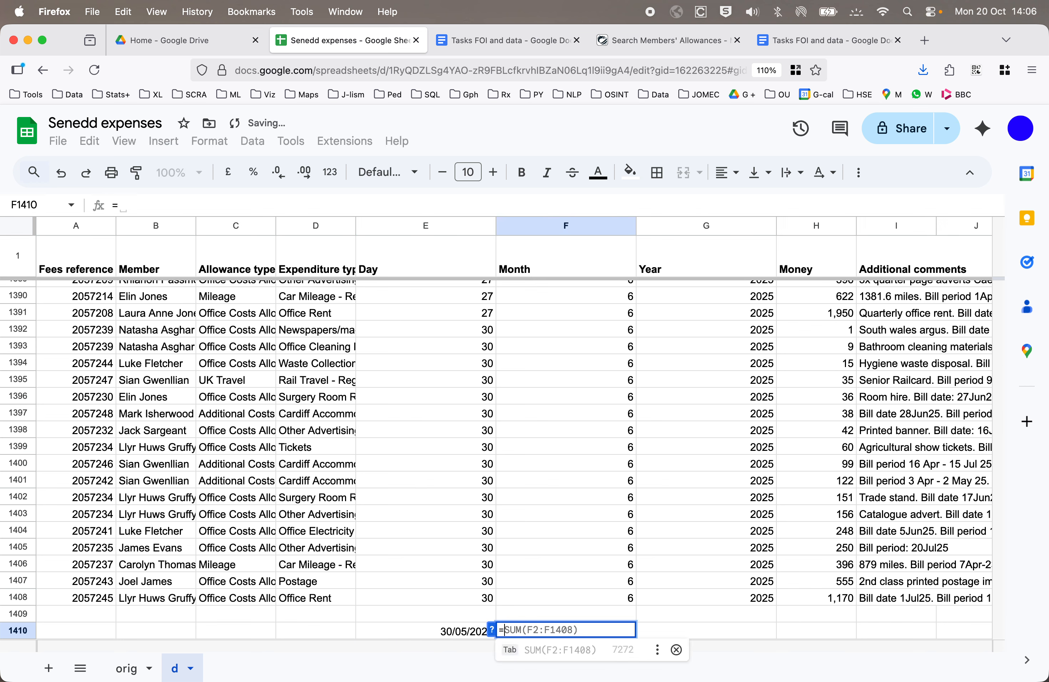
type("mid(")
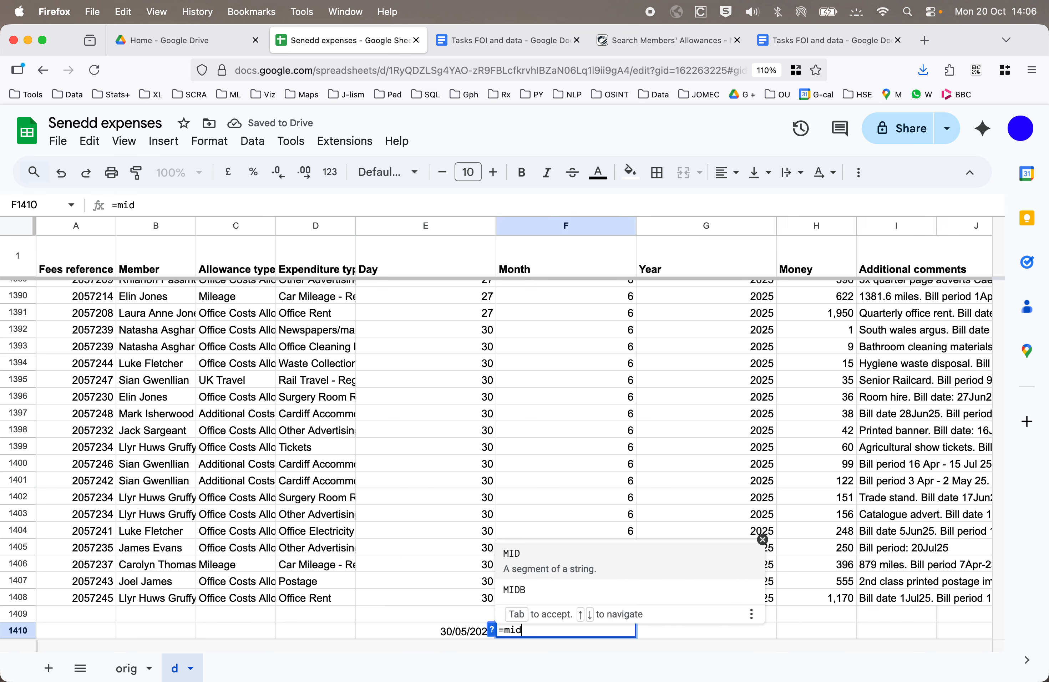
left_click(452, 635)
type(",")
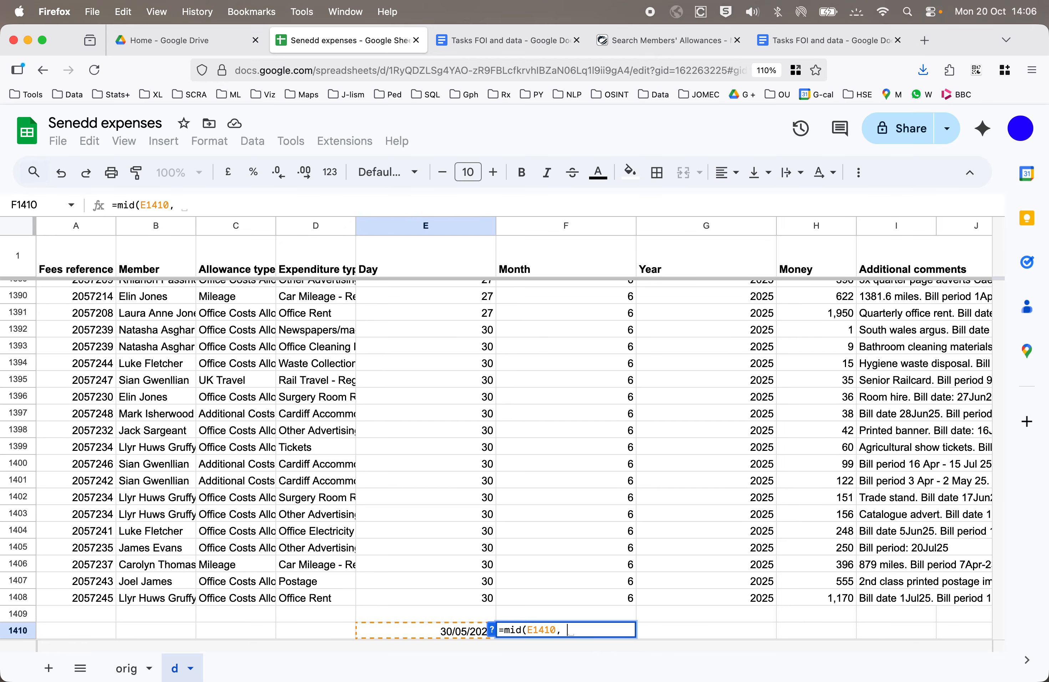
scroll(461, 580, "down", 2)
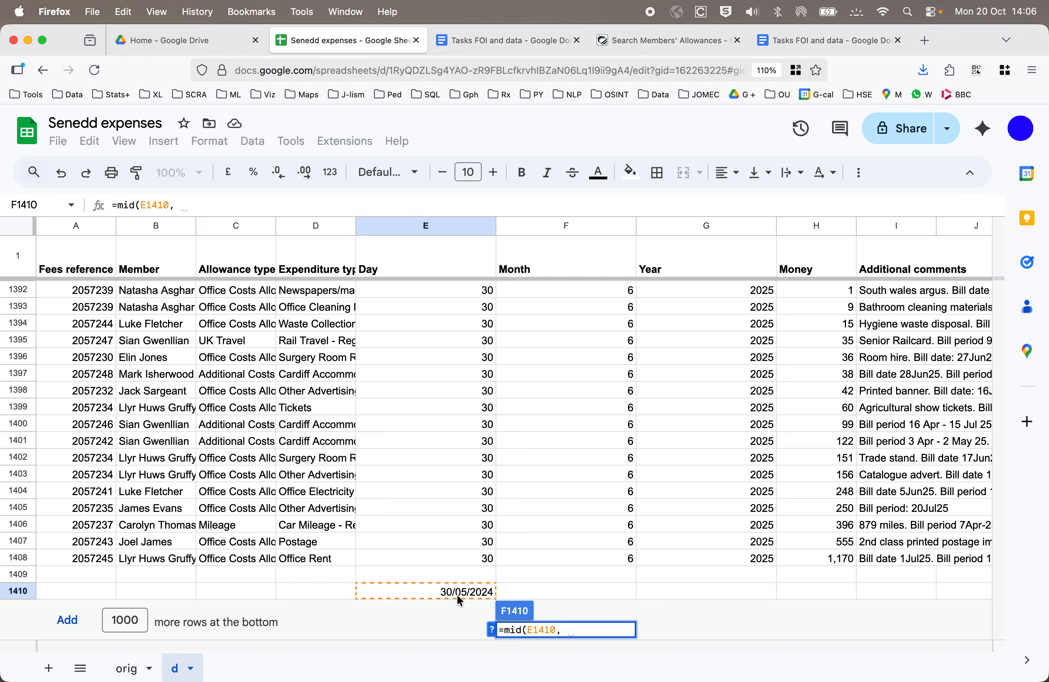
type("4, 2)")
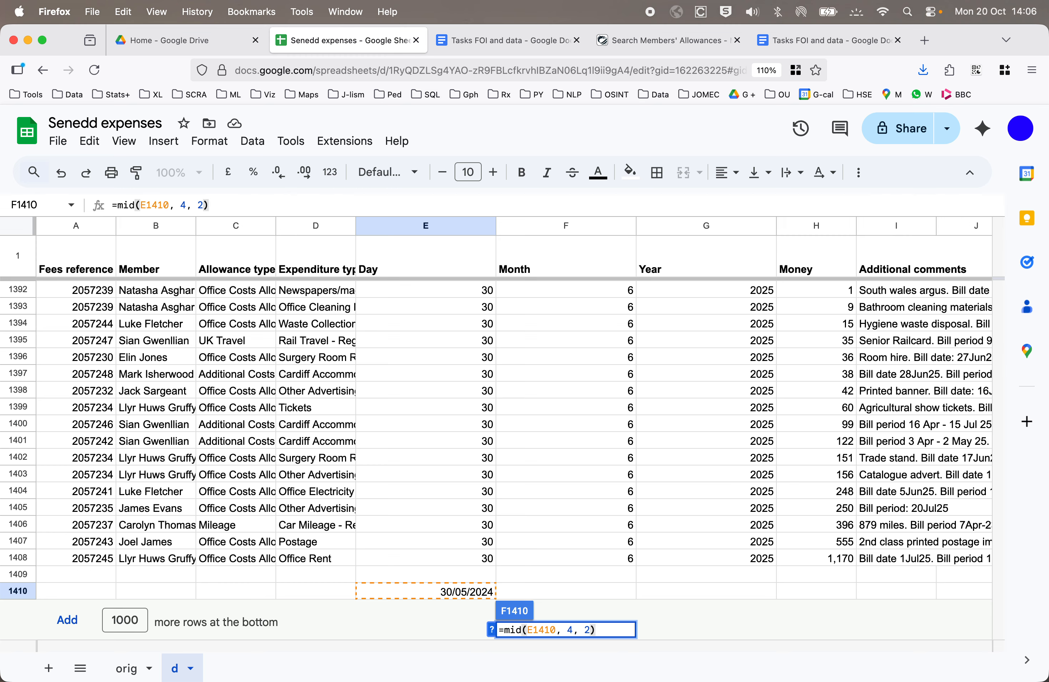
key("Return")
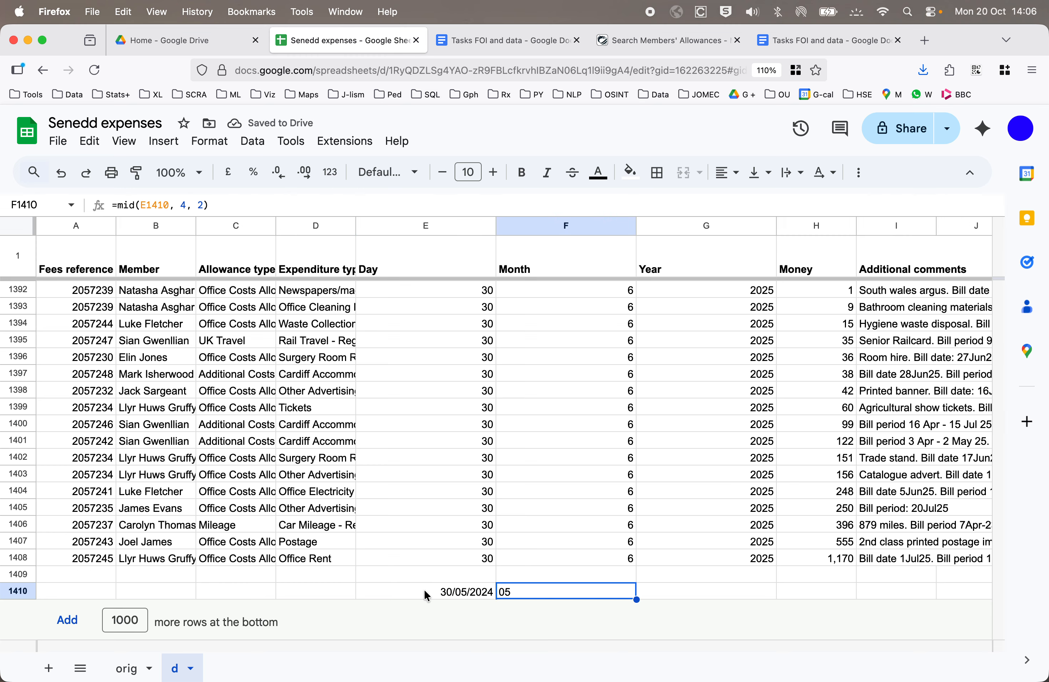
Clear the sample date and its MID formula from cells E1410 and F1410
left_click(439, 594)
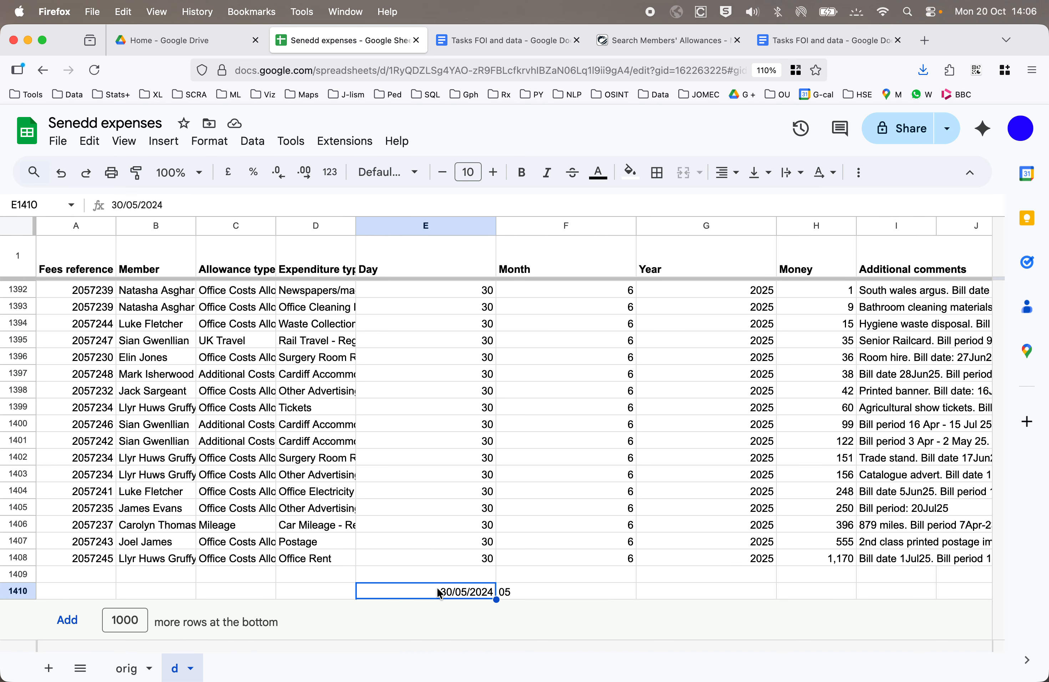
left_click_drag(543, 591, 414, 594)
key("Delete")
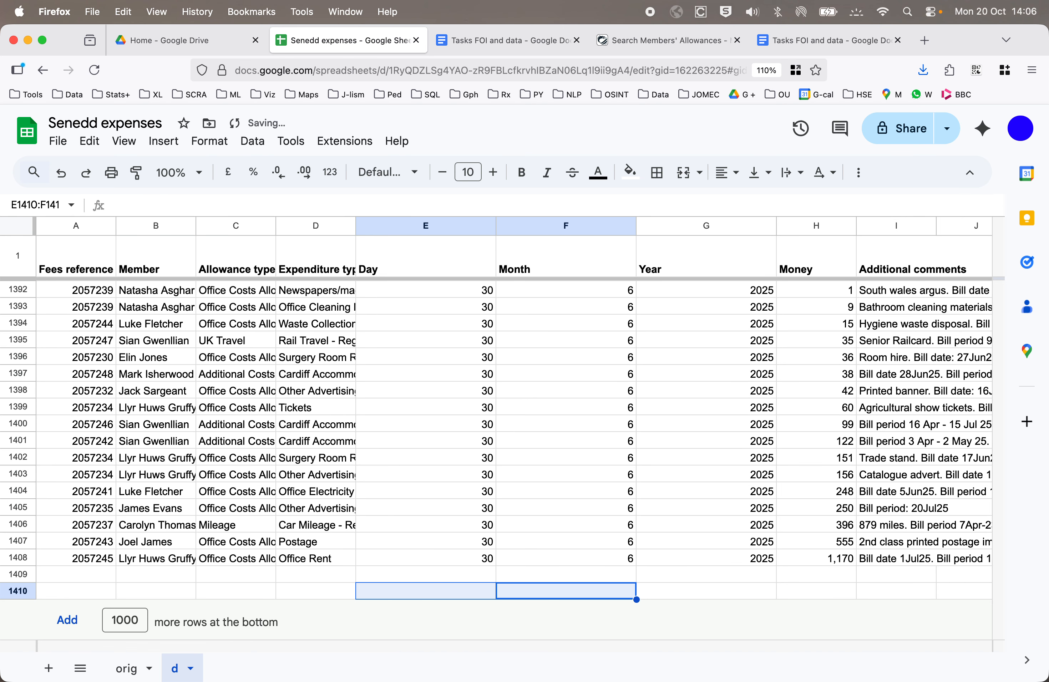
Narrow the Day, Month and Year columns together so that they just fit their contents
left_click(664, 375)
key("super+Up")
key("Down")
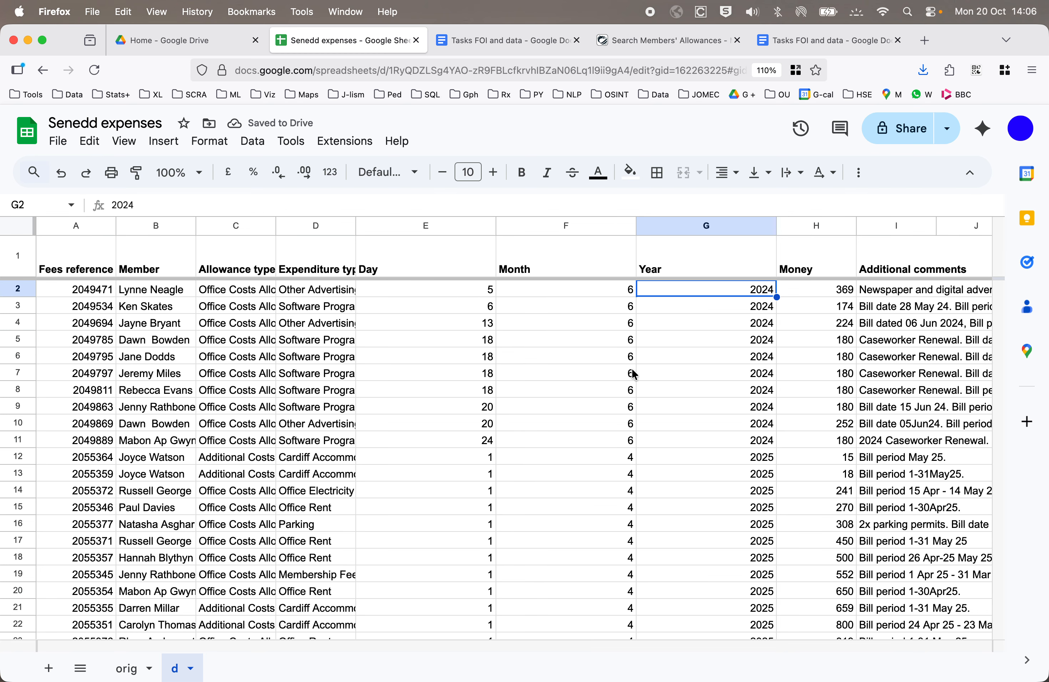
left_click_drag(428, 220, 686, 219)
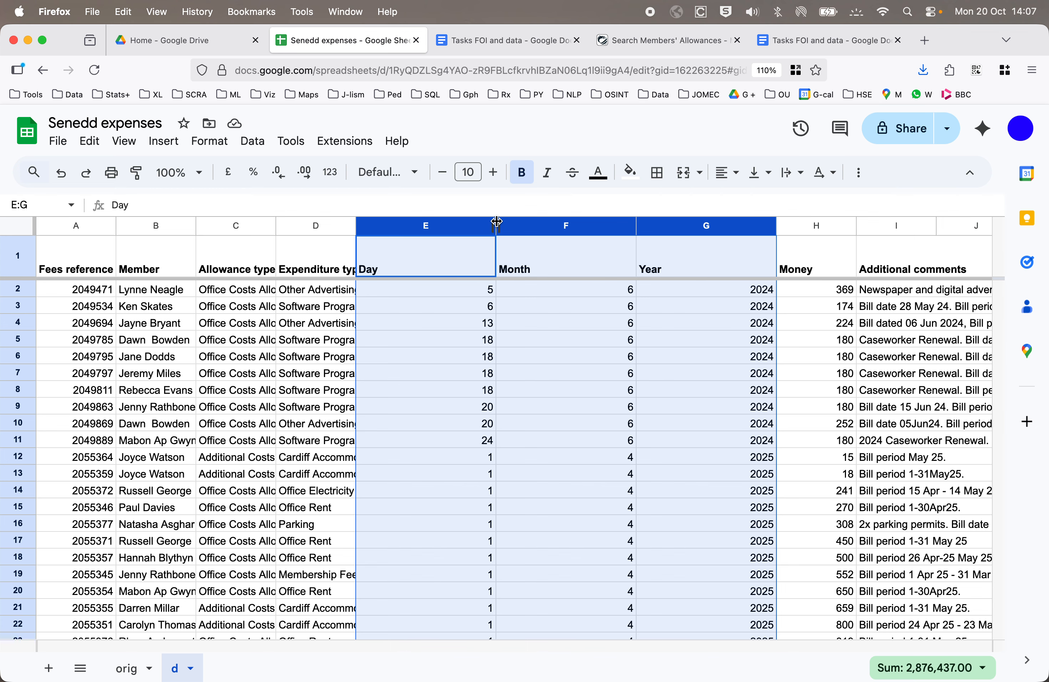
left_click_drag(497, 226, 403, 235)
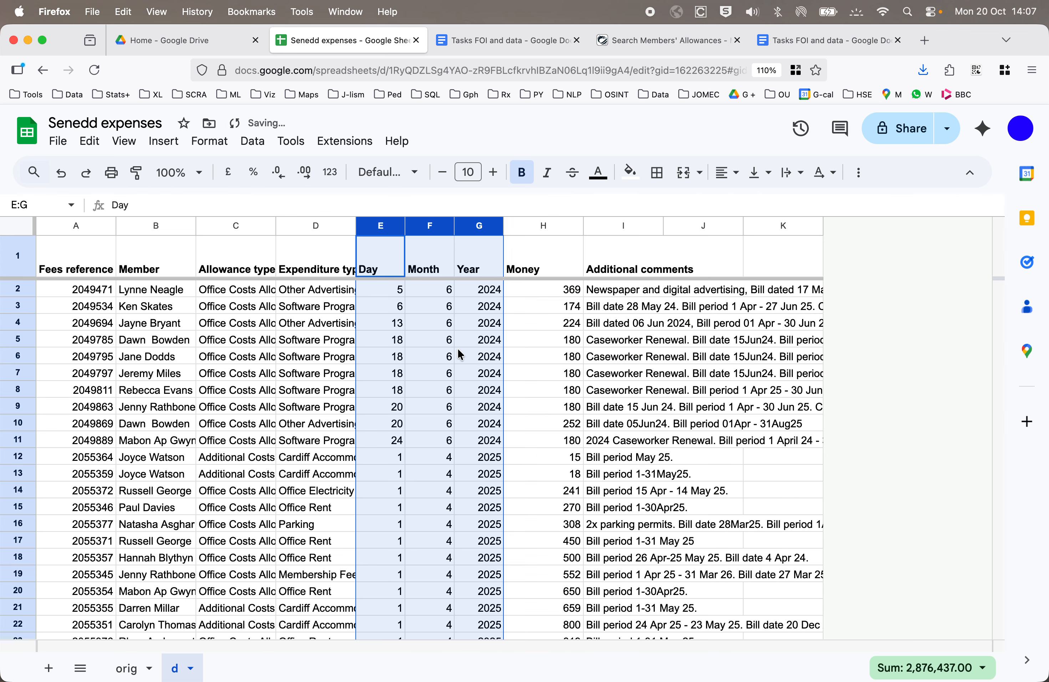
left_click(448, 357)
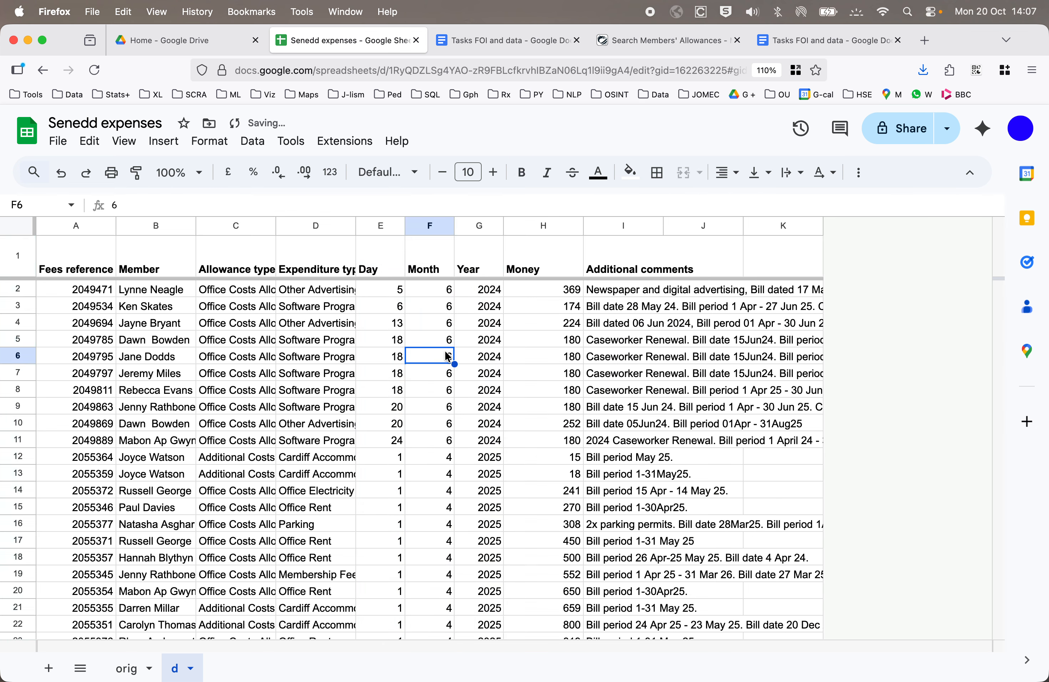
Check the month questions in "Tasks FOI and data", then create a pivot table from sheet d on a new sheet
left_click(469, 42)
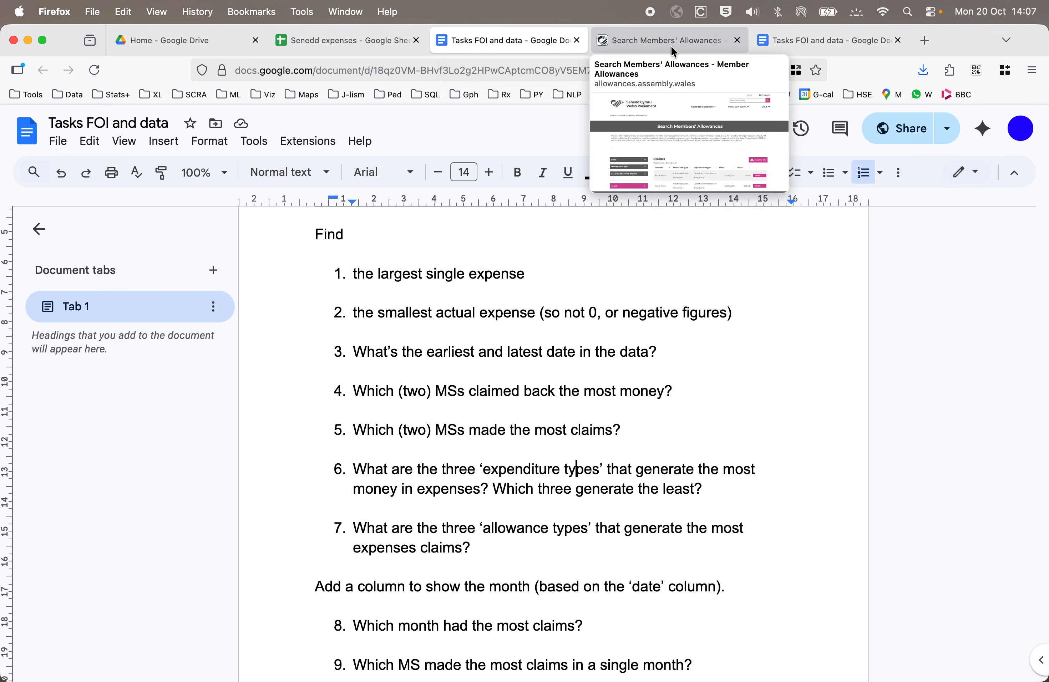
left_click(345, 40)
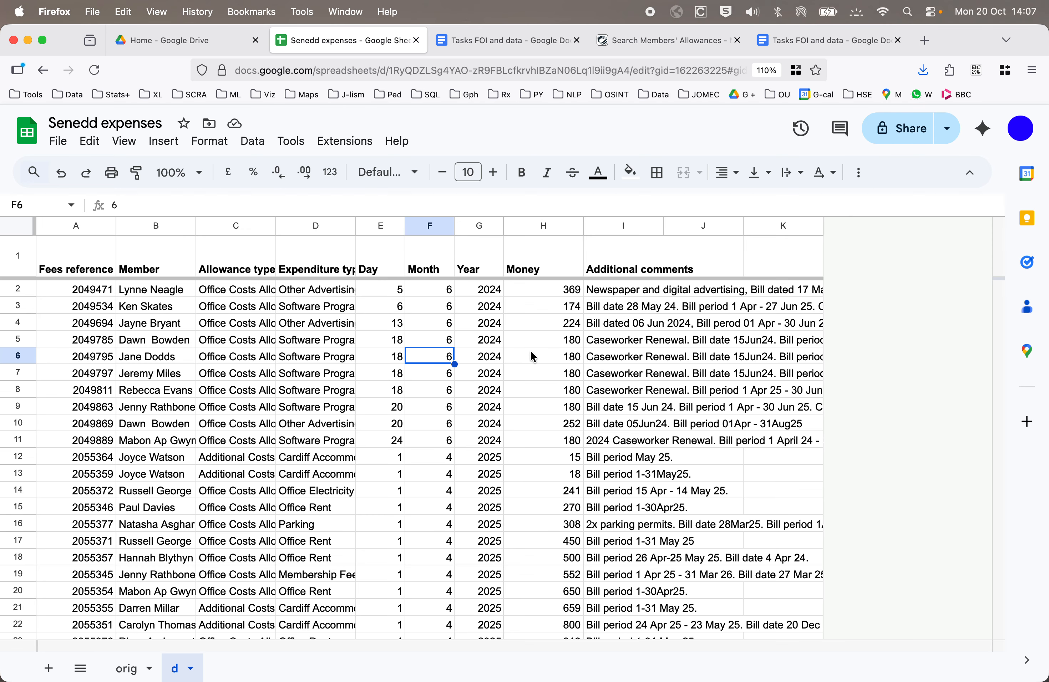
left_click(427, 309)
left_click(171, 141)
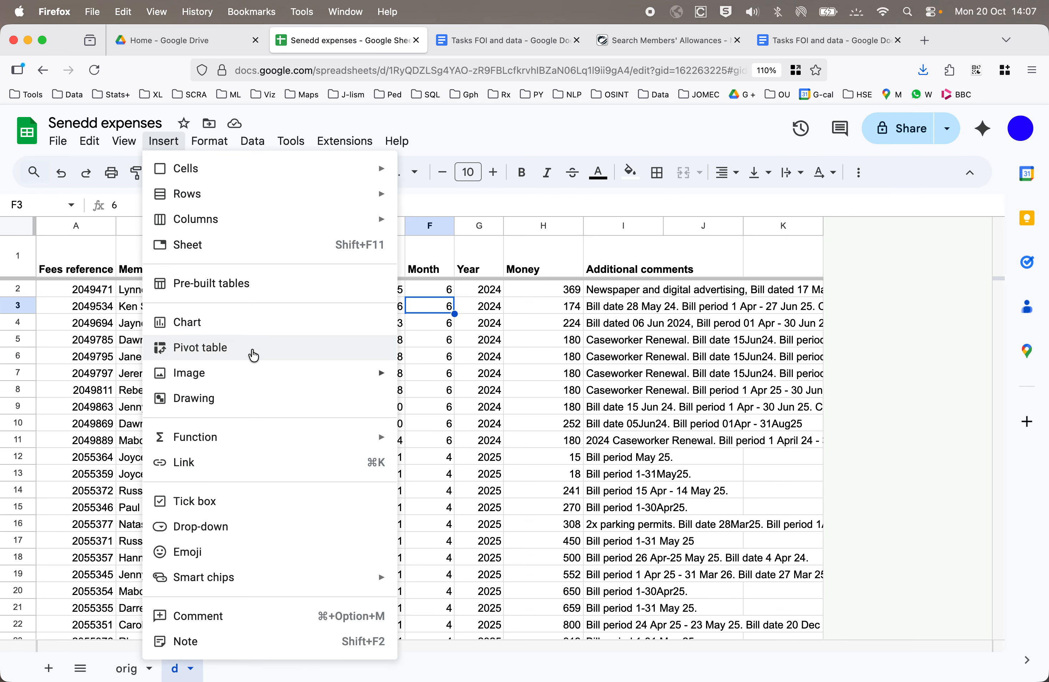
left_click(254, 345)
key("Return")
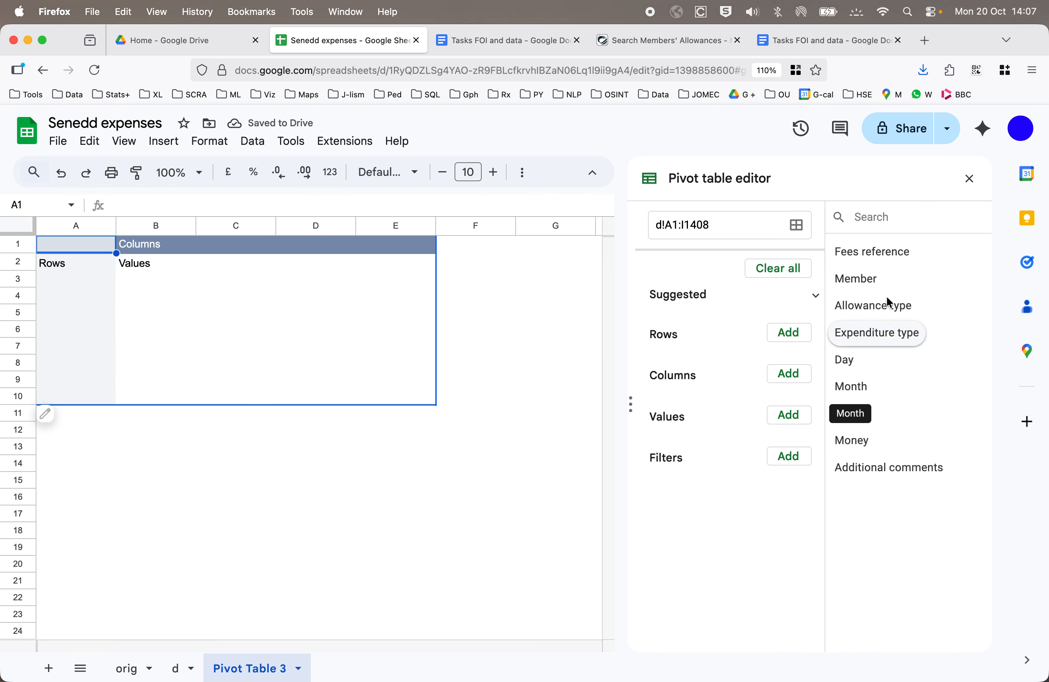
Group the pivot table rows by Month with the SUM of Money as values, and hide the row totals
left_click_drag(855, 386, 673, 367)
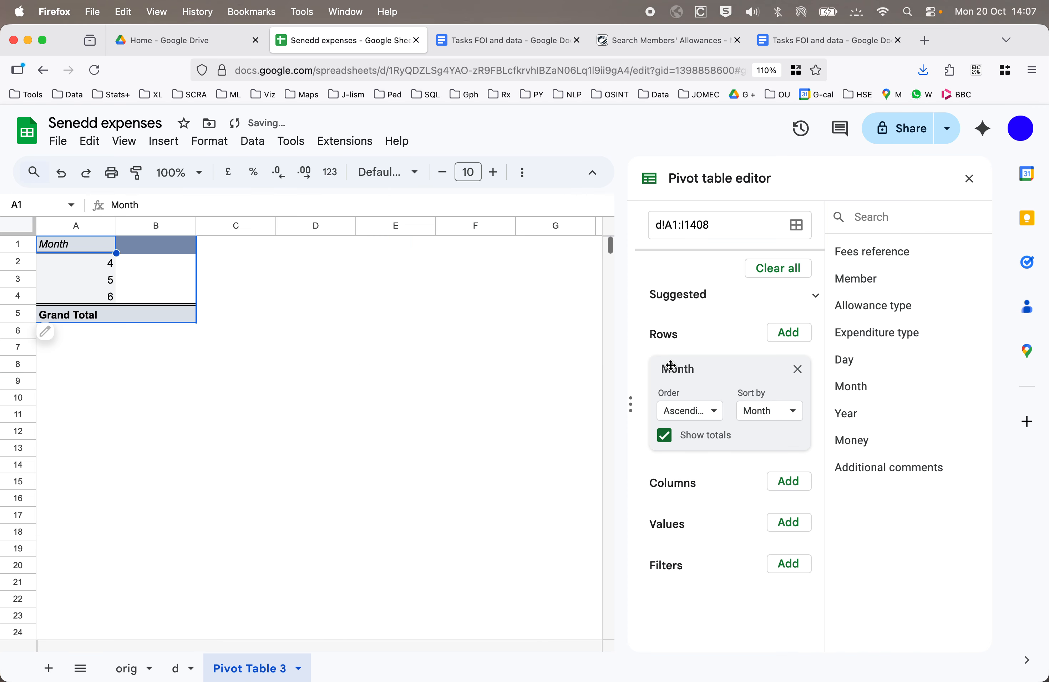
left_click_drag(857, 448, 695, 566)
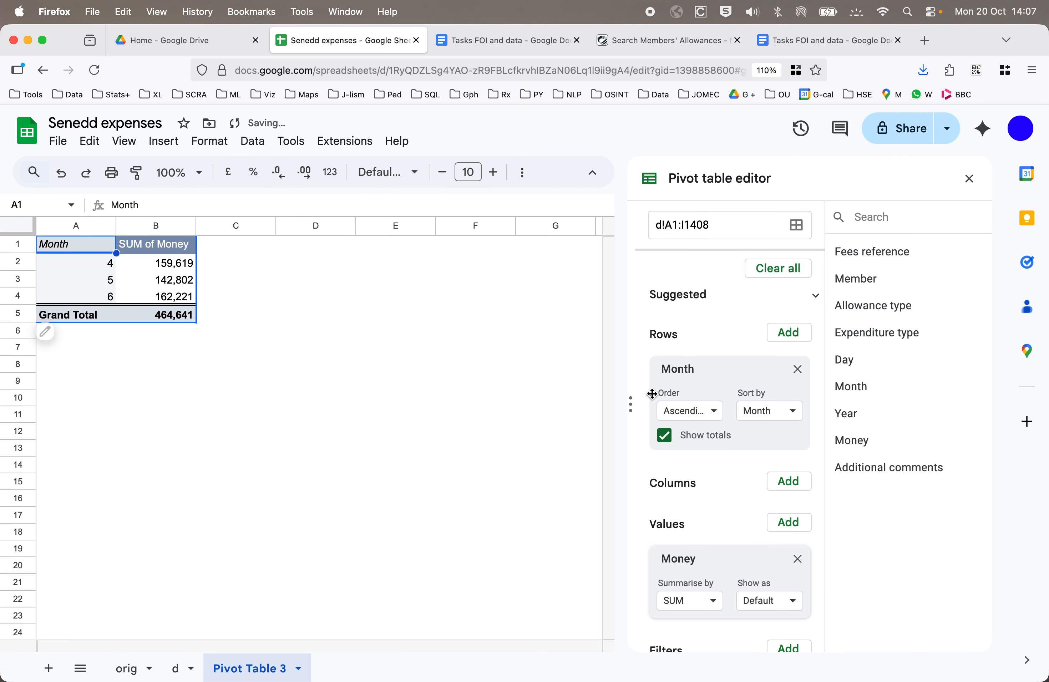
left_click(668, 440)
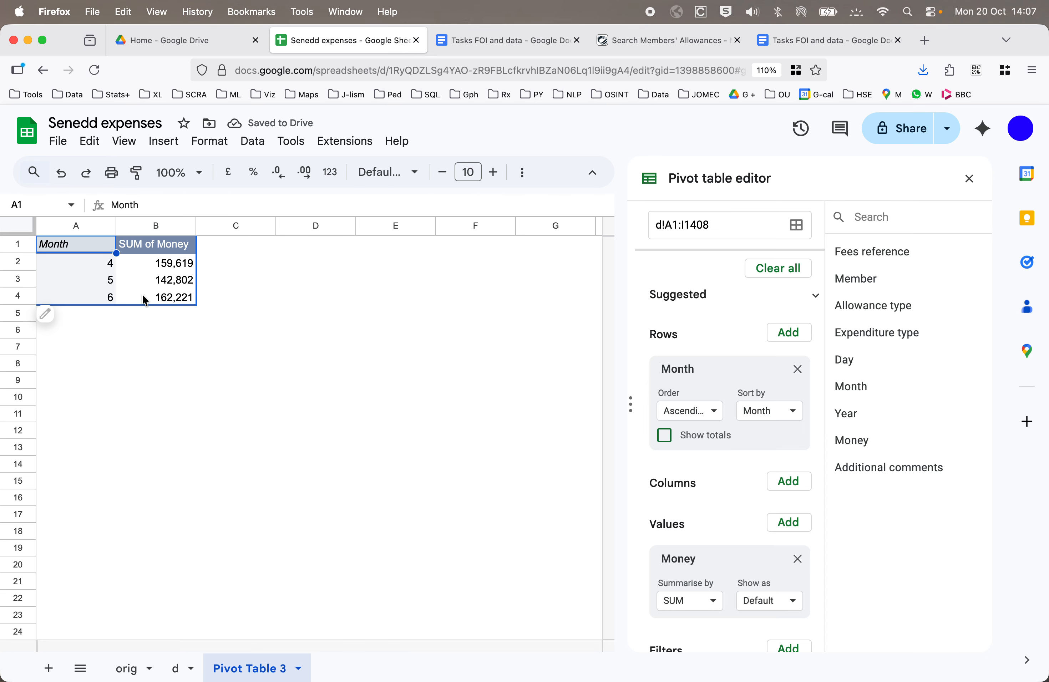
Add a Year filter to the pivot table that excludes 2024 and keeps only 2025
left_click(167, 305)
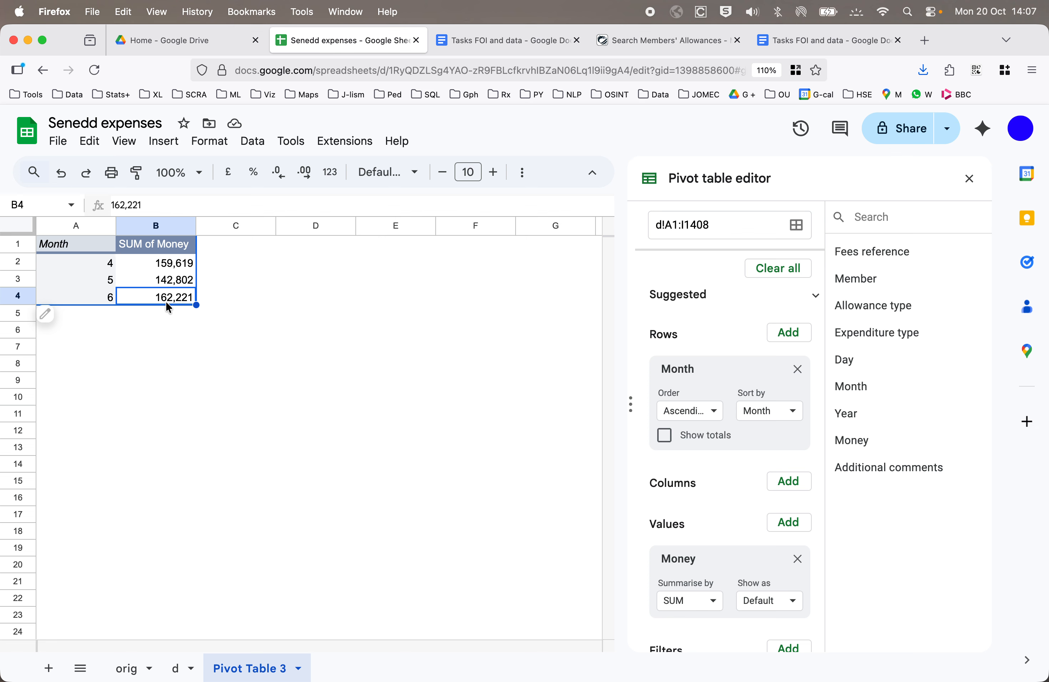
scroll(780, 429, "down", 2)
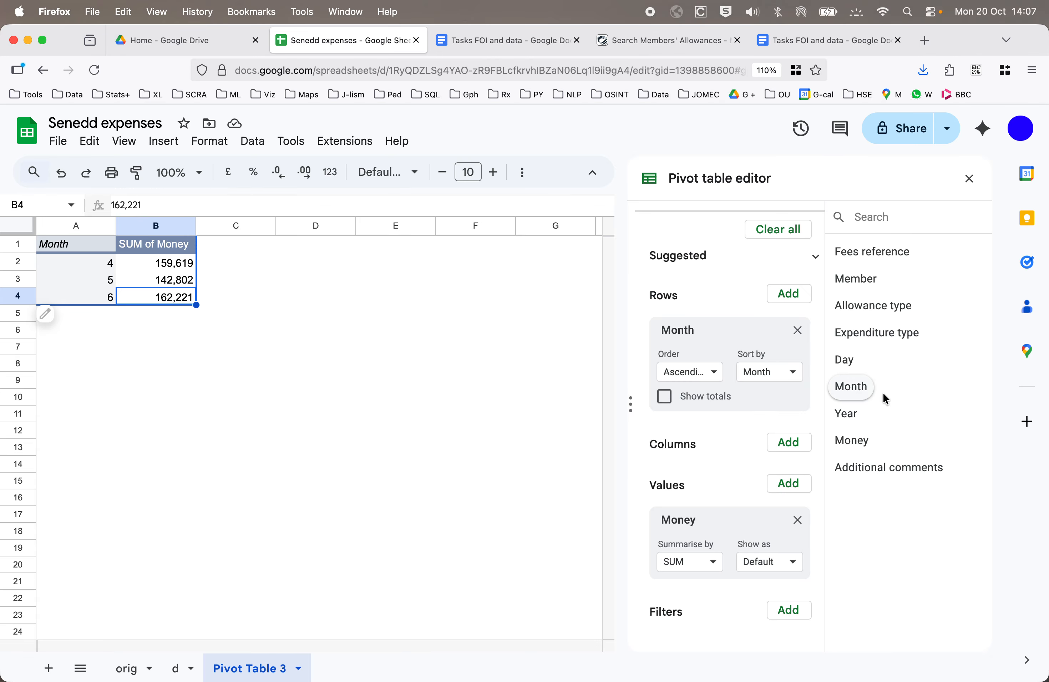
left_click_drag(846, 413, 677, 637)
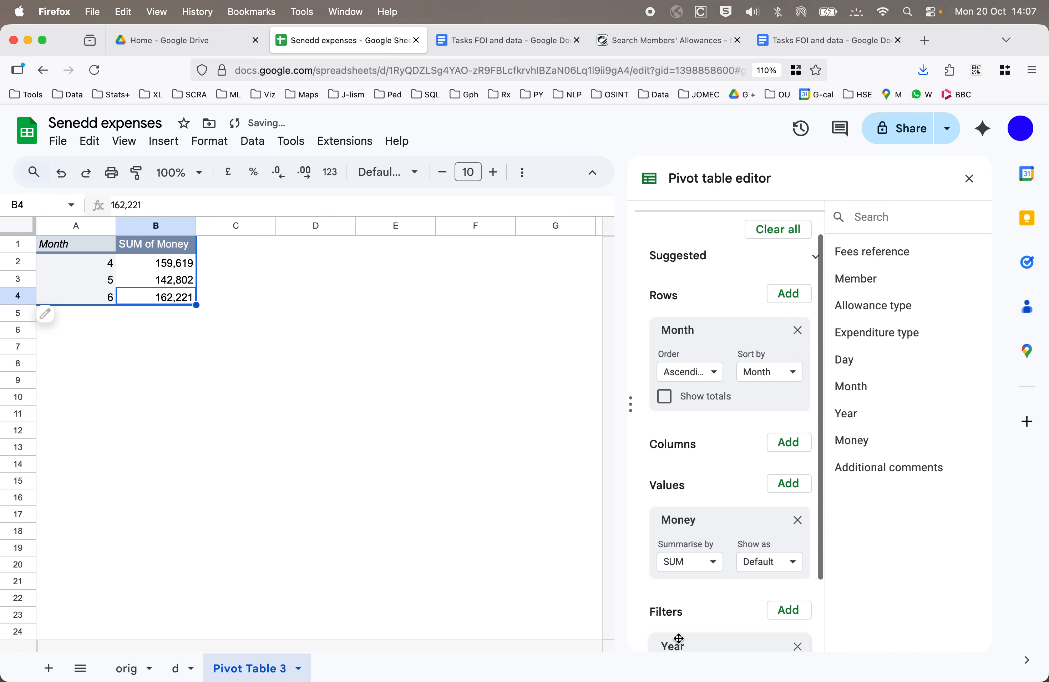
left_click(726, 604)
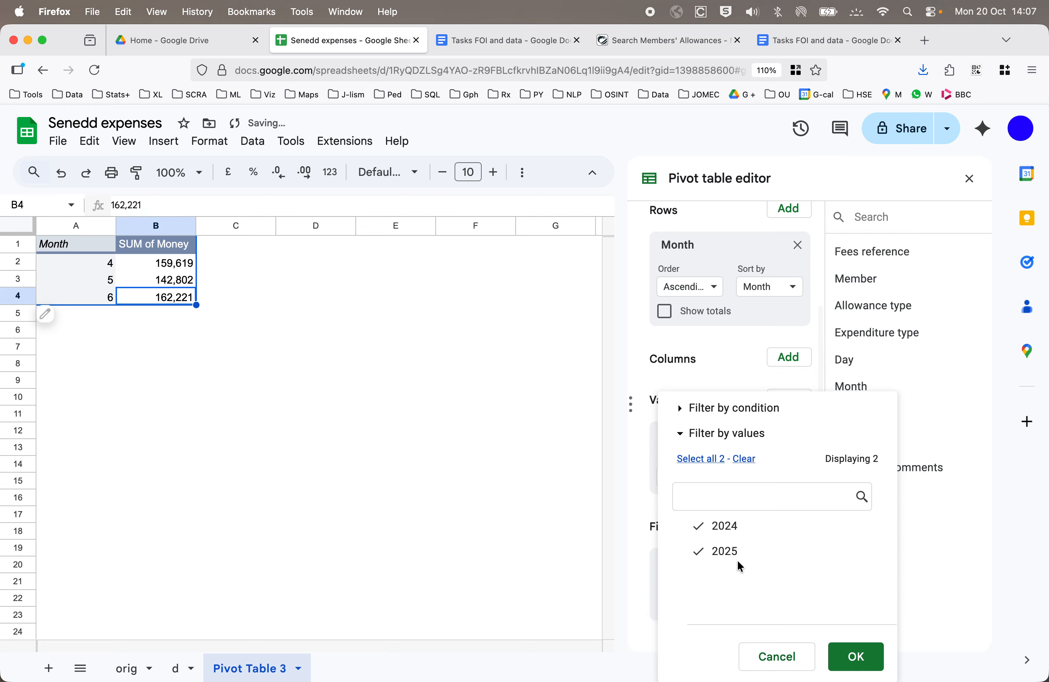
left_click(753, 526)
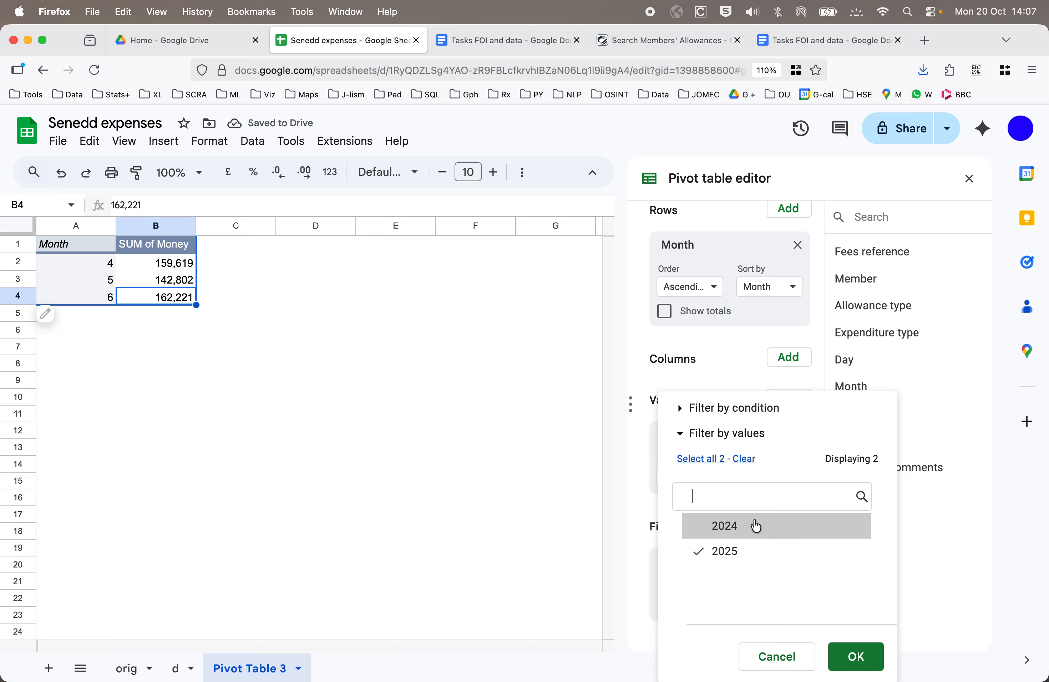
left_click(856, 657)
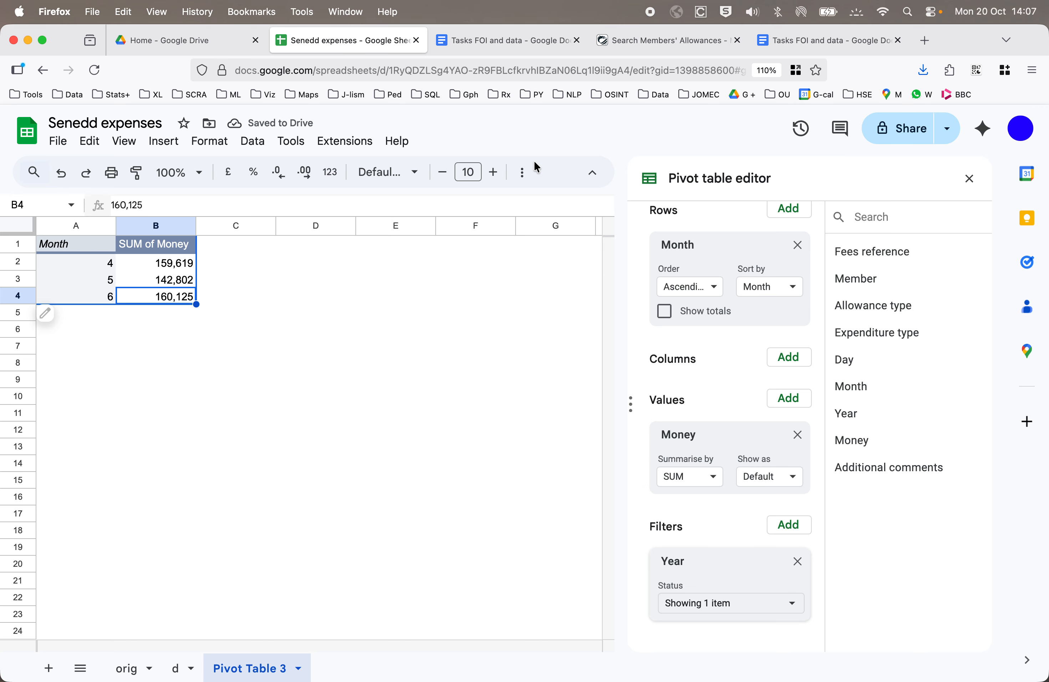
Check the questions in "Tasks FOI and data", then replace the pivot table's Month, Money and Year fields with Member as rows
mouse_move(499, 39)
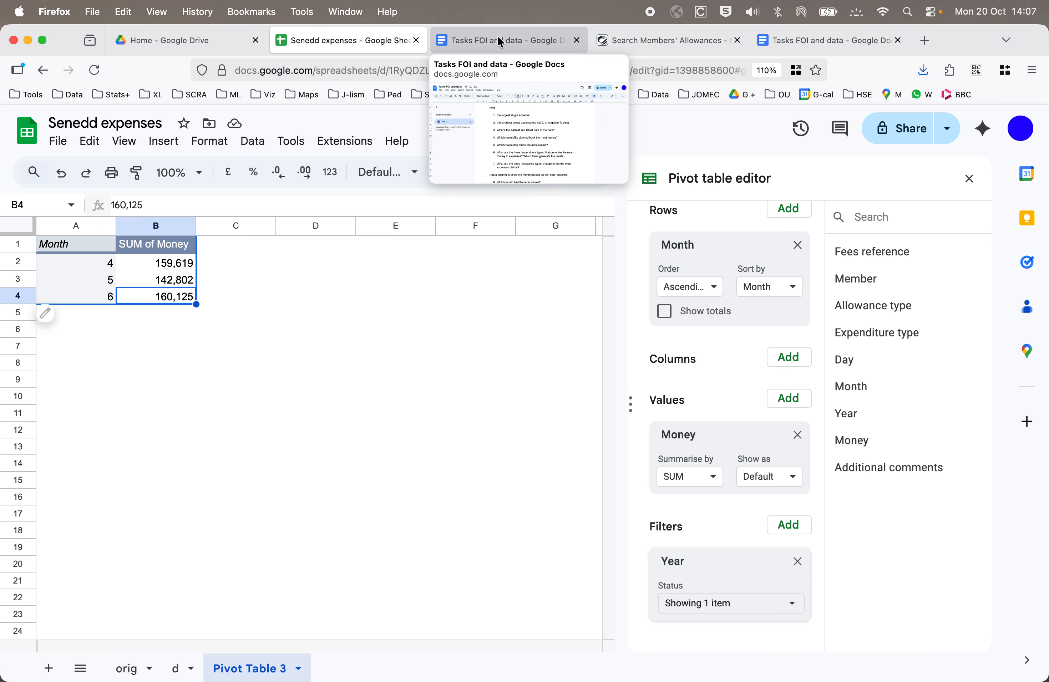
left_click(500, 40)
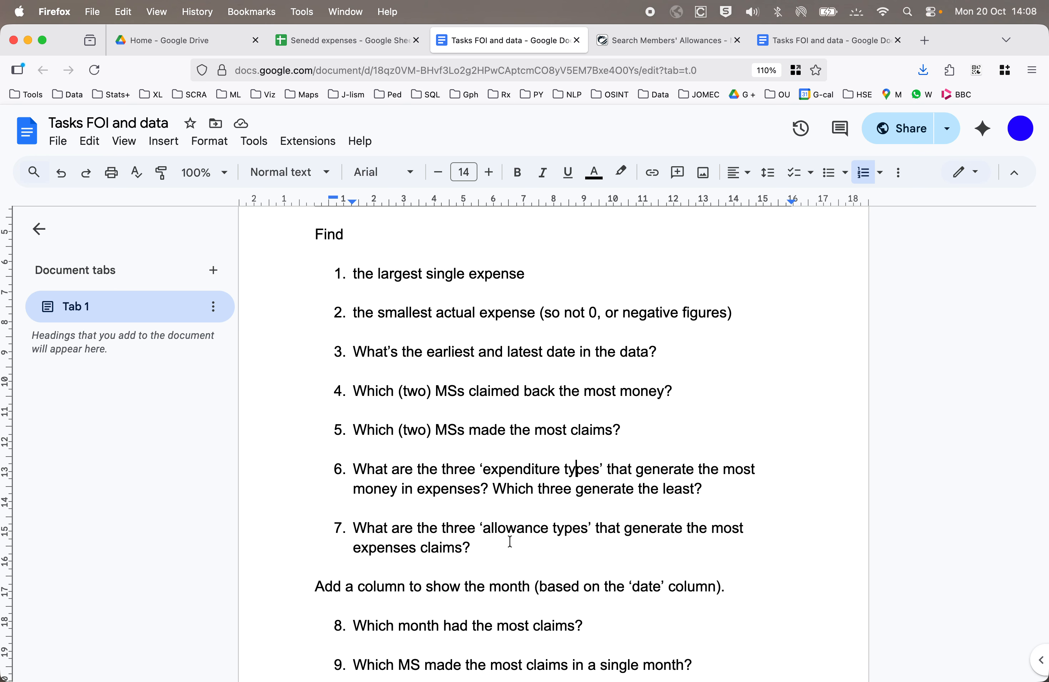
left_click(359, 46)
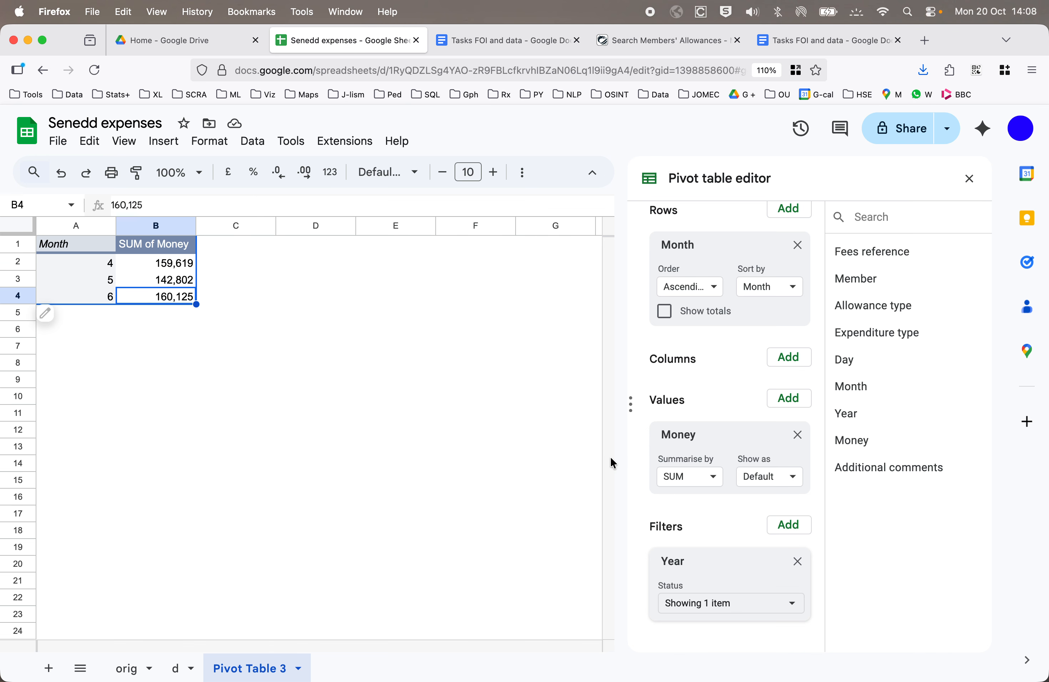
left_click(798, 436)
left_click(802, 566)
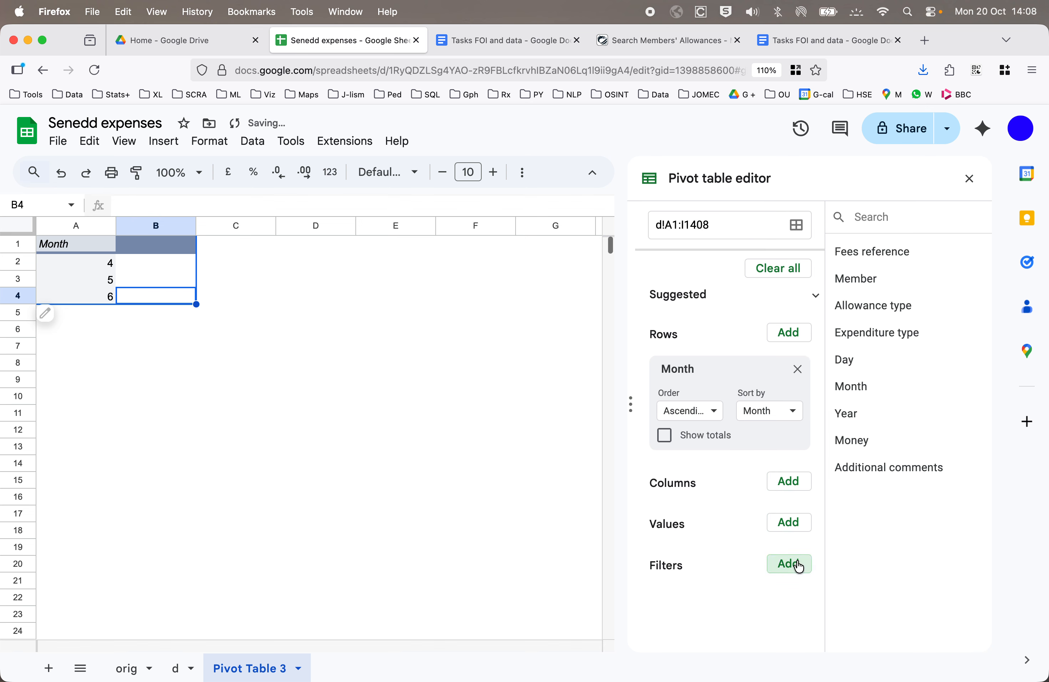
left_click(798, 369)
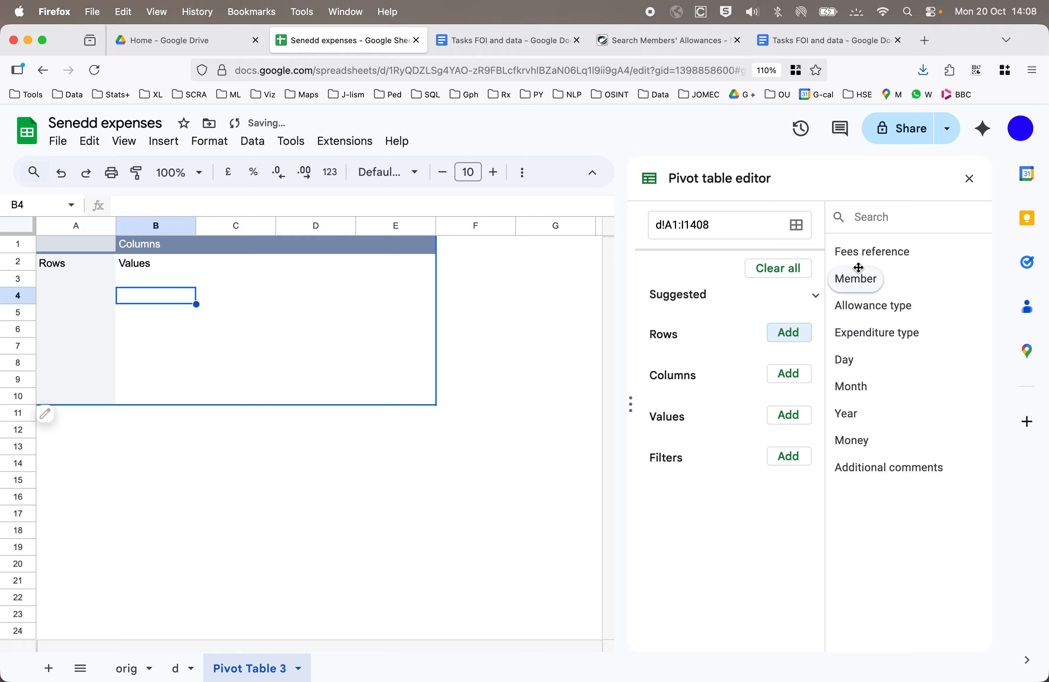
left_click_drag(862, 277, 662, 358)
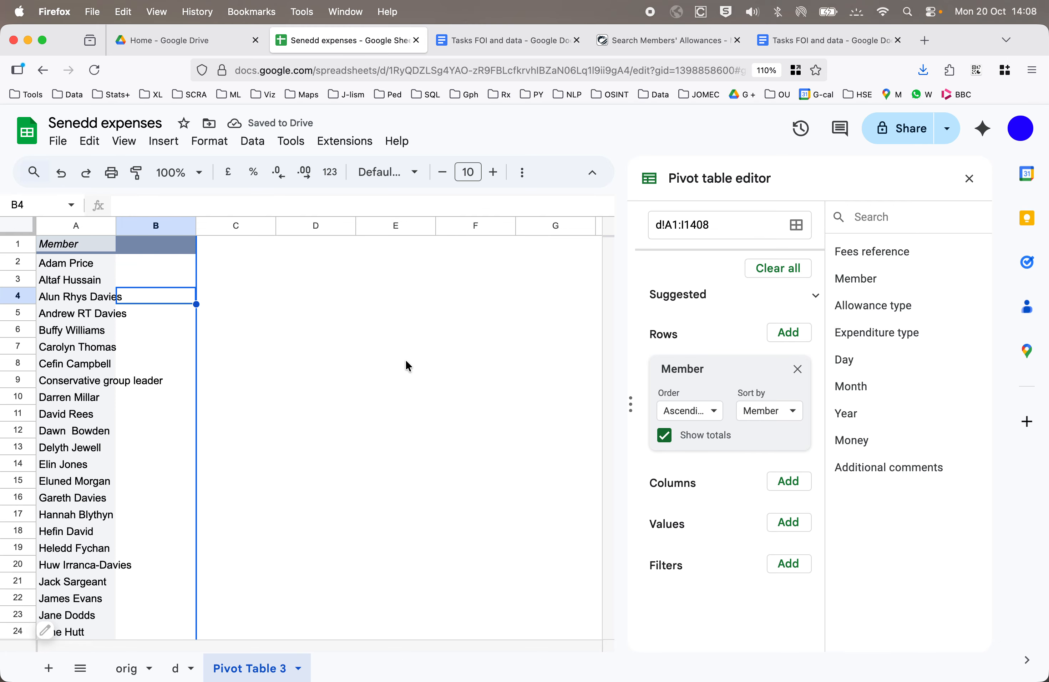
Recheck the question about most claims in a single month, then add Money as pivot table values summarised by COUNTA
left_click(503, 43)
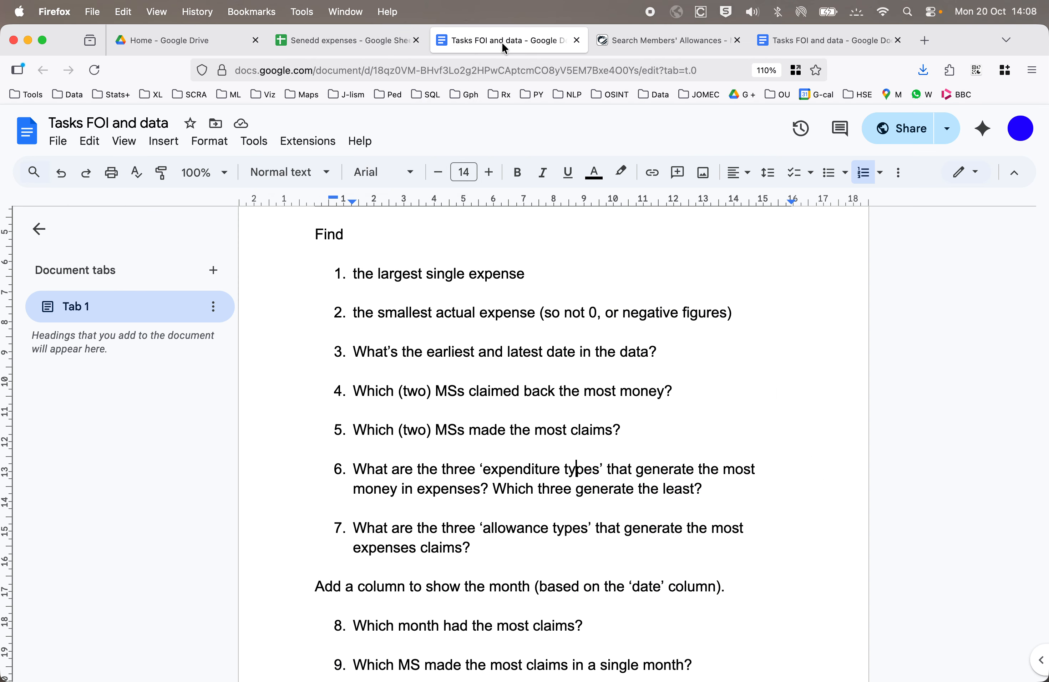
left_click(356, 42)
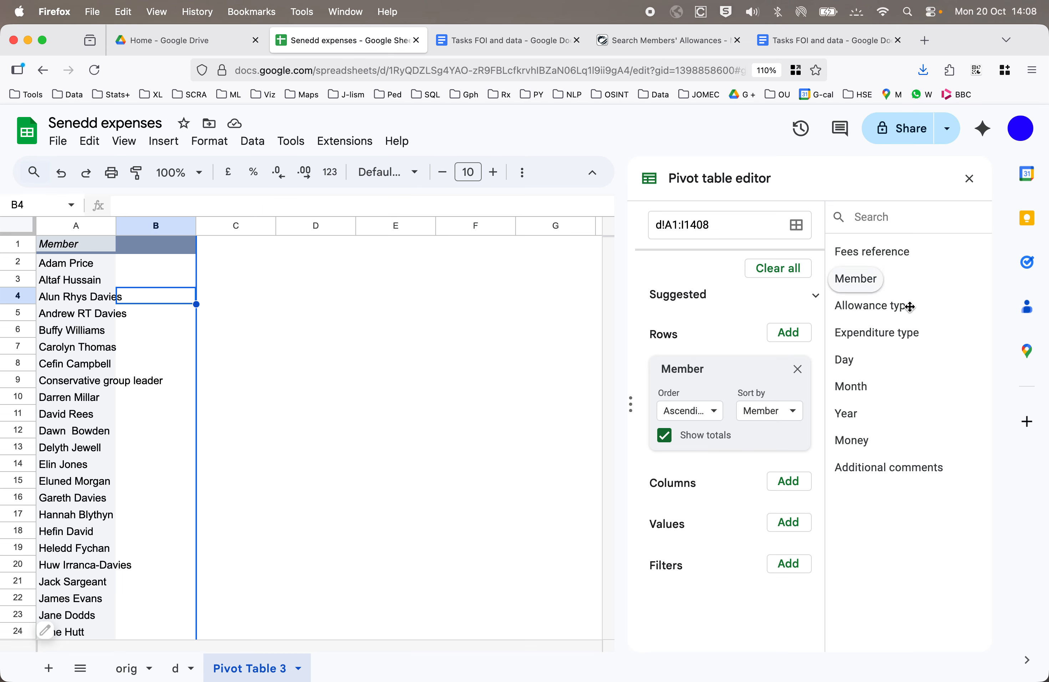
left_click_drag(862, 448, 679, 589)
left_click(693, 602)
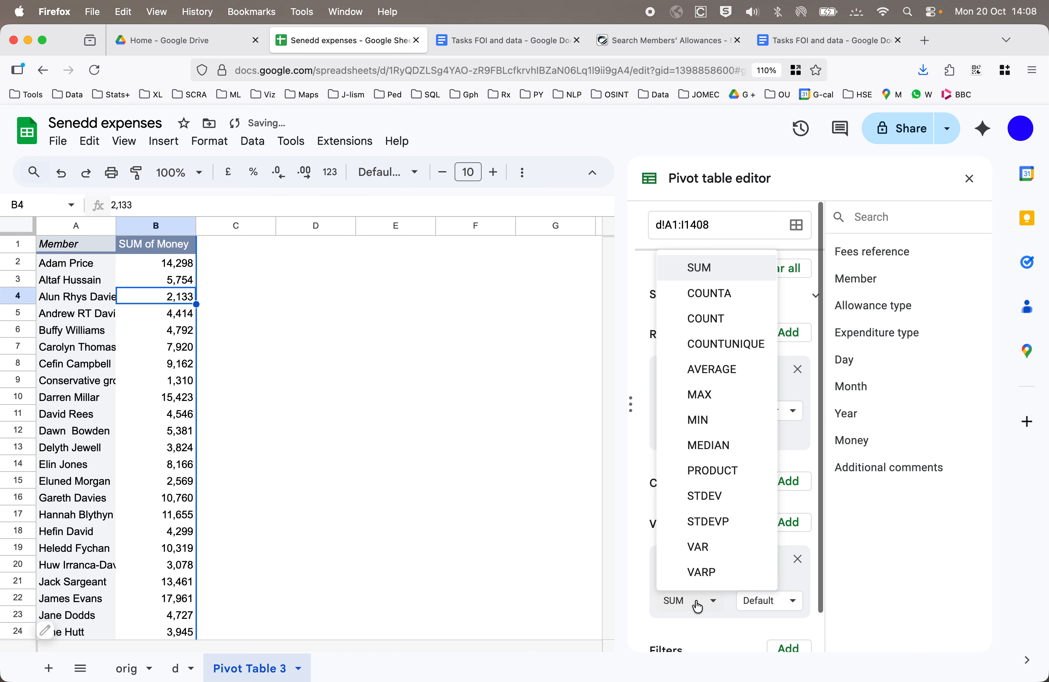
left_click(734, 292)
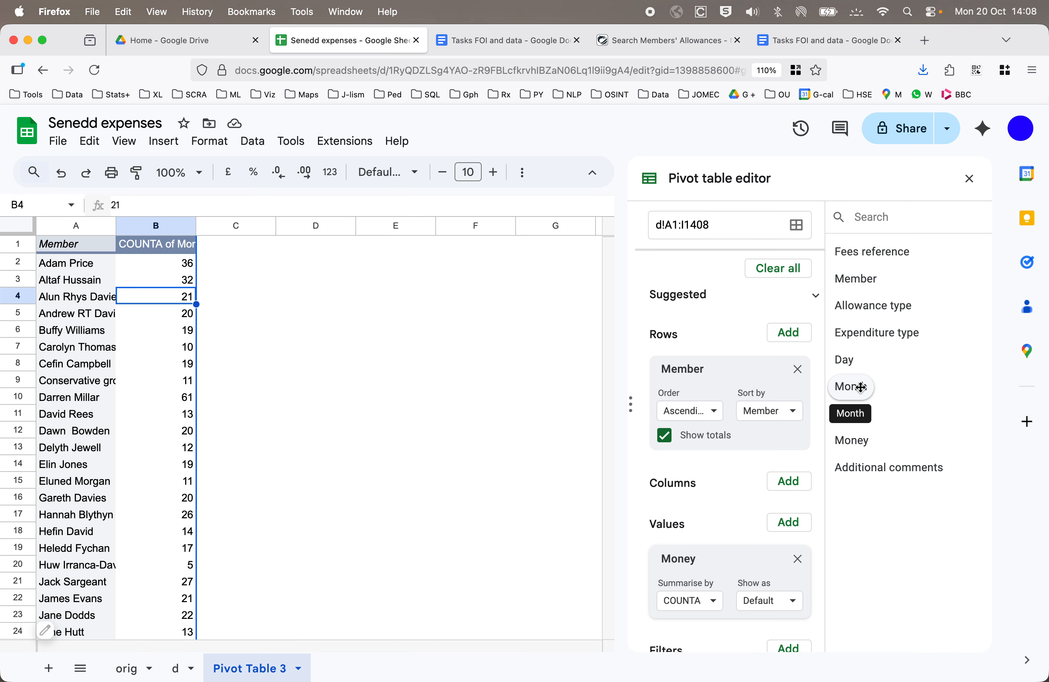
Add Month as the pivot table's columns and hide the totals for both Member and Month
left_click_drag(859, 387, 682, 513)
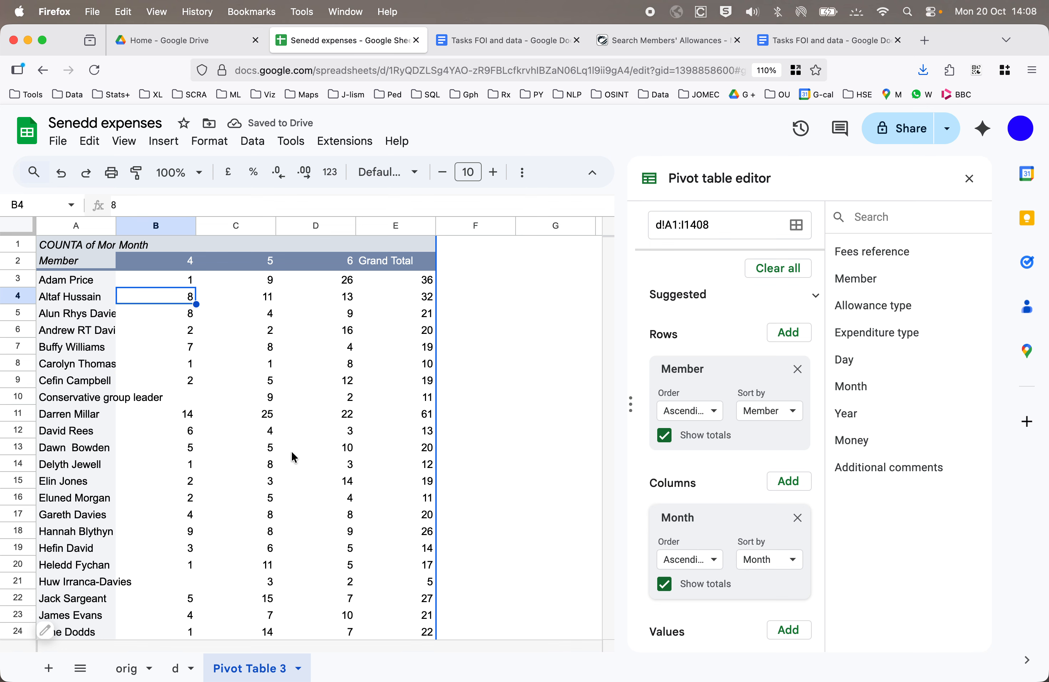
left_click(664, 435)
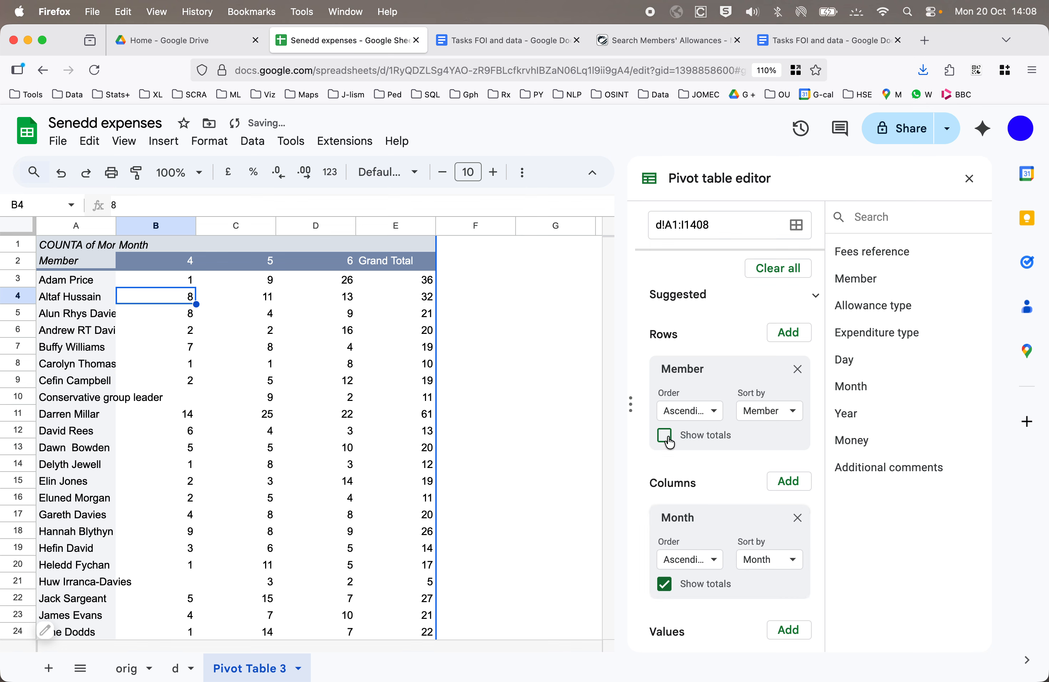
left_click(665, 584)
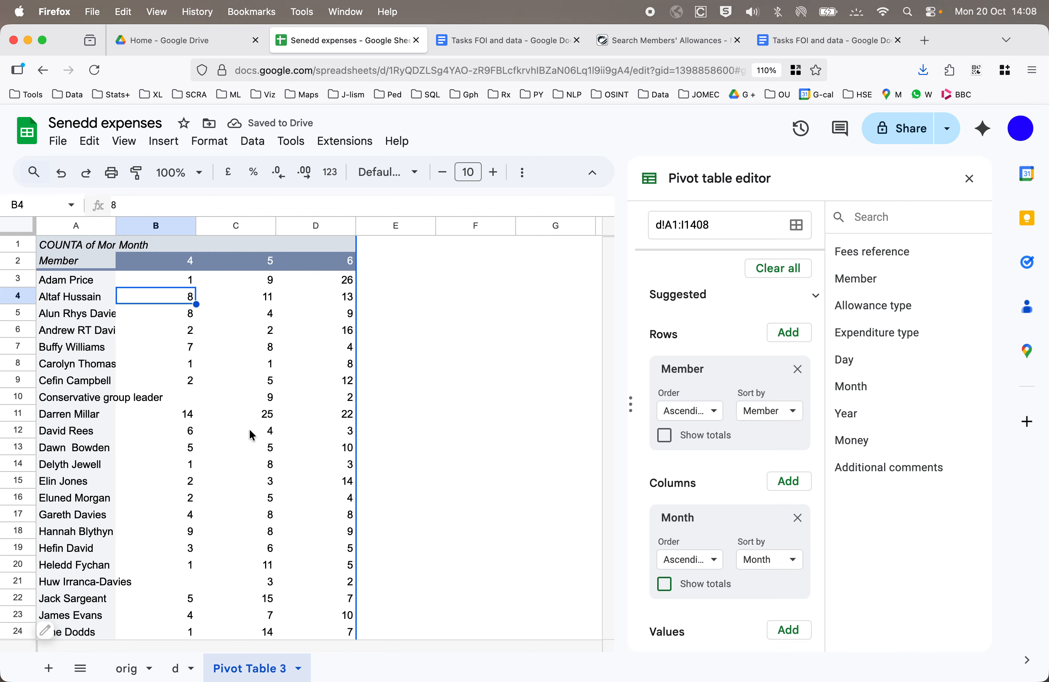
scroll(250, 434, "down", 15)
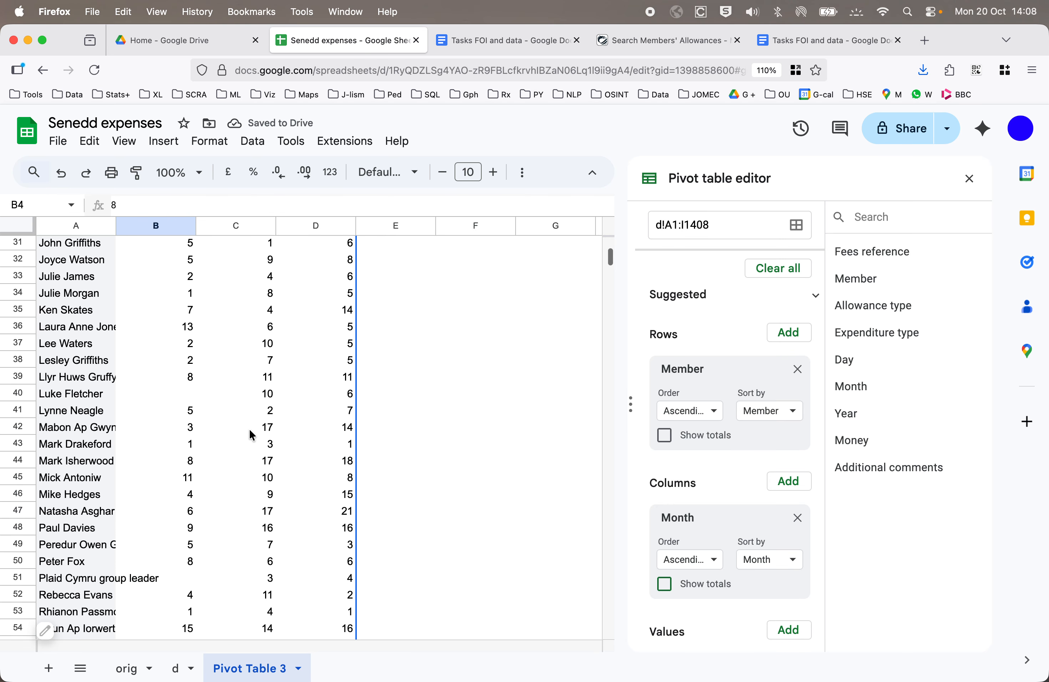
scroll(251, 434, "up", 15)
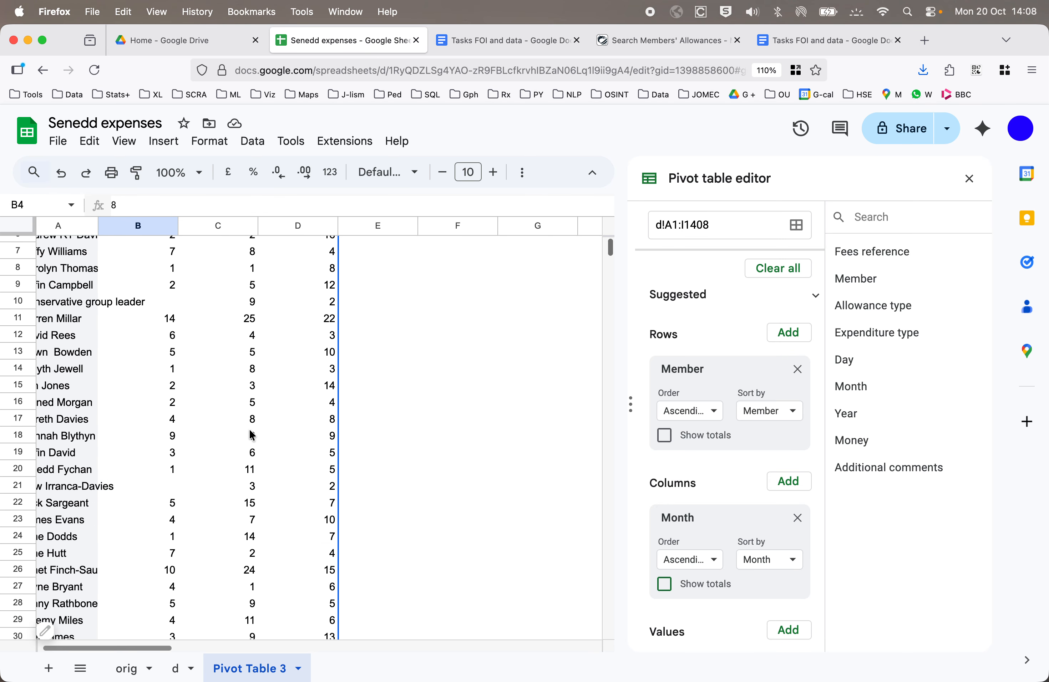
Filter the member-by-month claim counts by Year, excluding 2024 and keeping only 2025
scroll(743, 505, "down", 4)
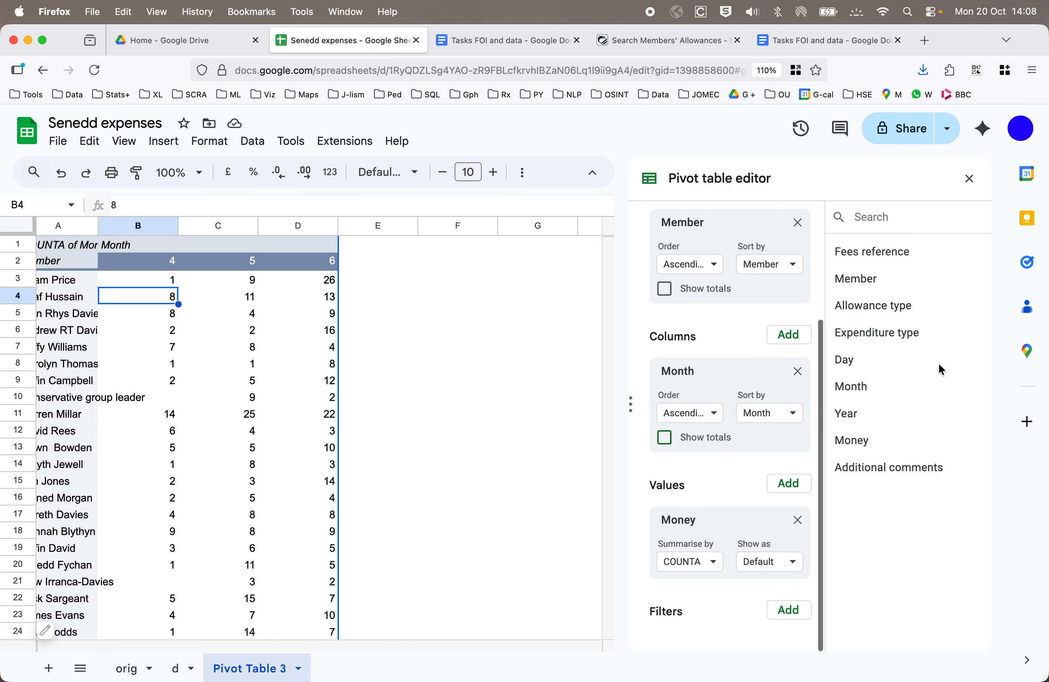
left_click_drag(852, 413, 684, 637)
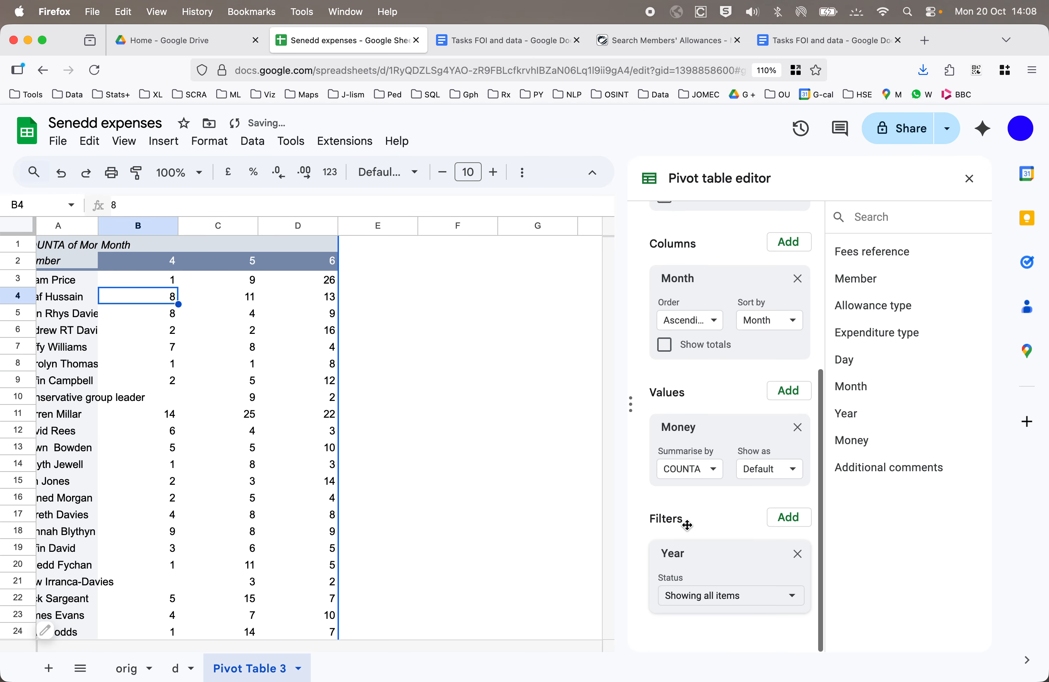
left_click(755, 605)
left_click(741, 534)
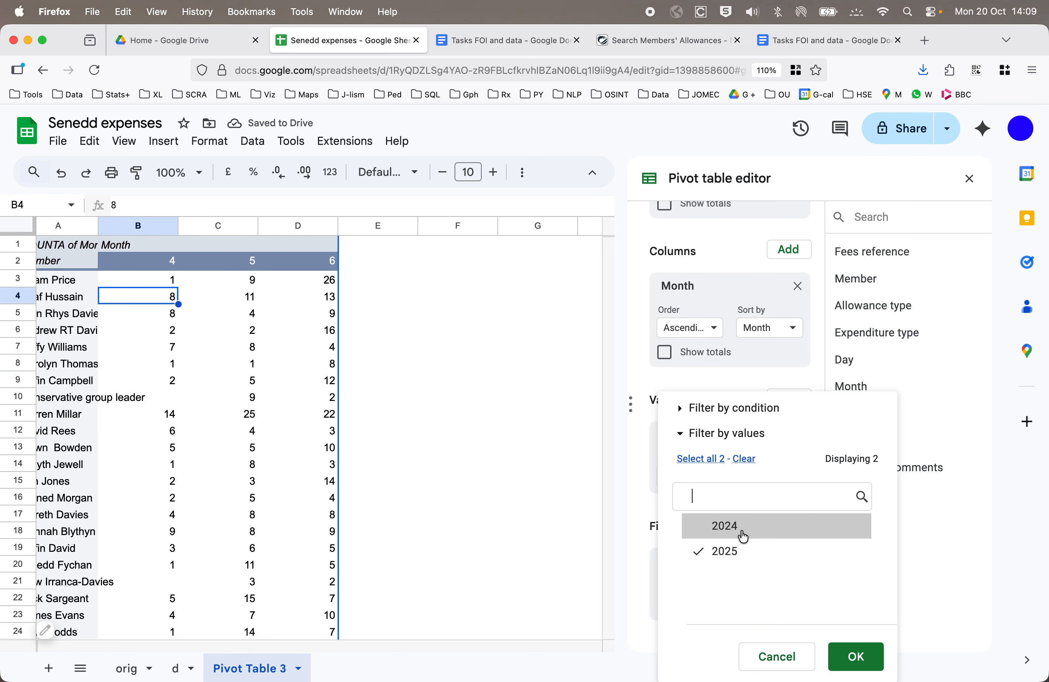
left_click(860, 657)
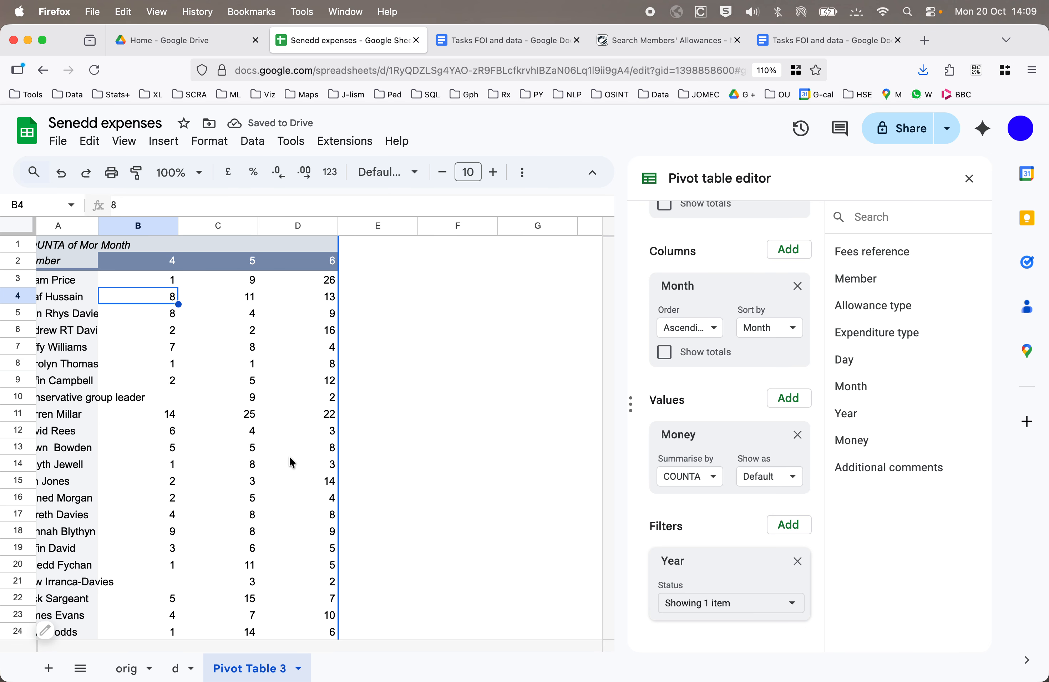
Look through the monthly claim counts, calculate their maximum with =max(B3:D64) in cell D67, and delete the formula
scroll(290, 460, "down", 15)
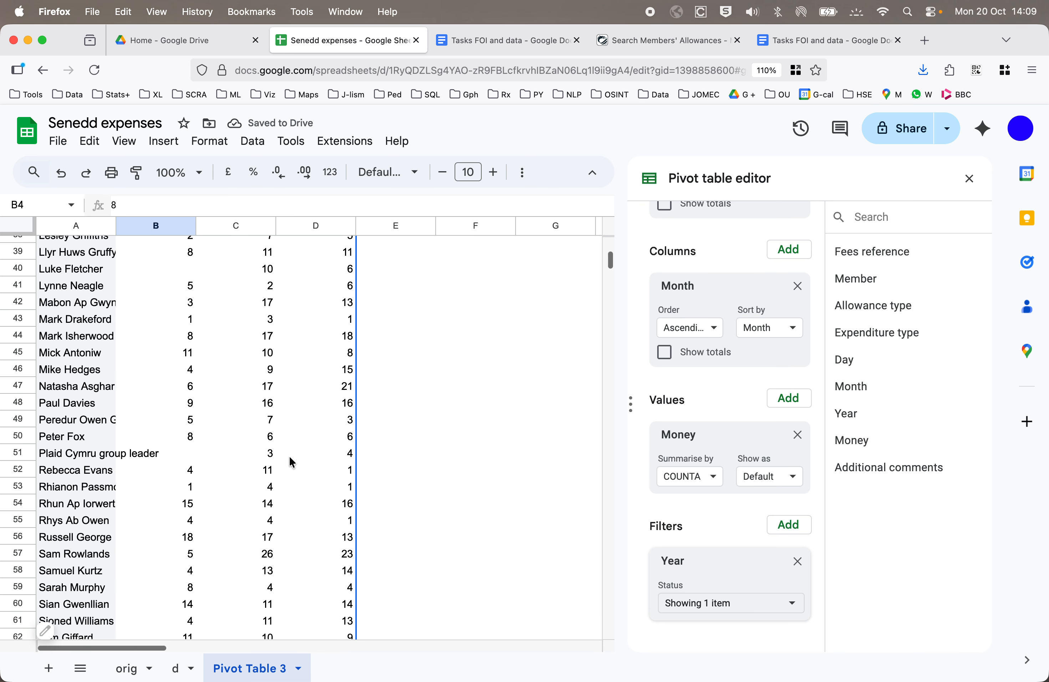
scroll(290, 460, "down", 3)
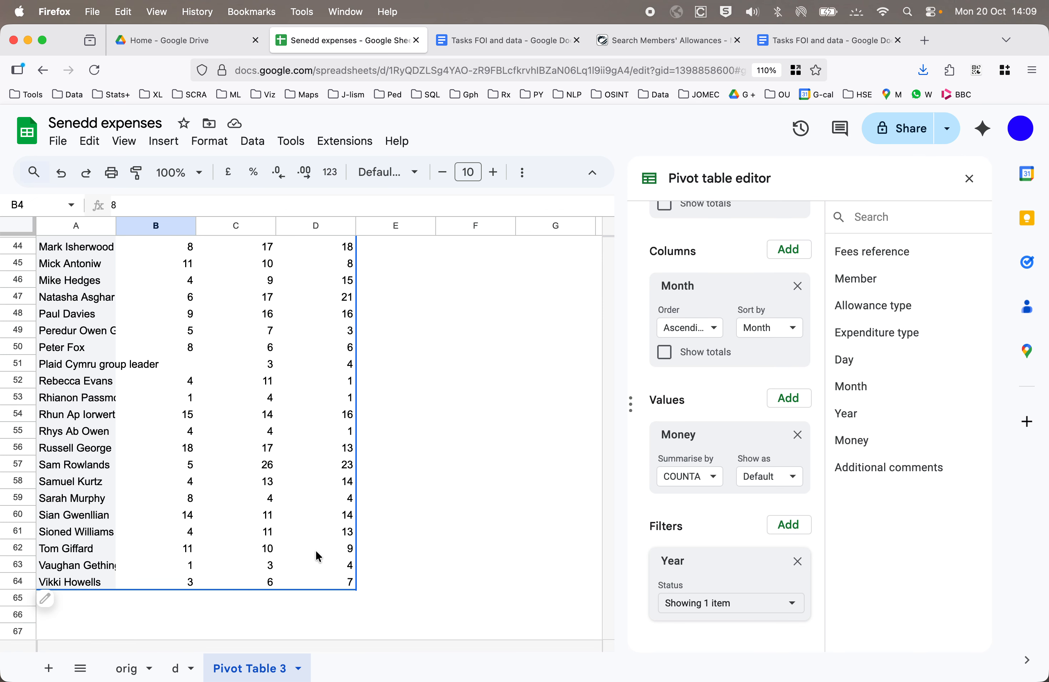
scroll(318, 556, "up", 18)
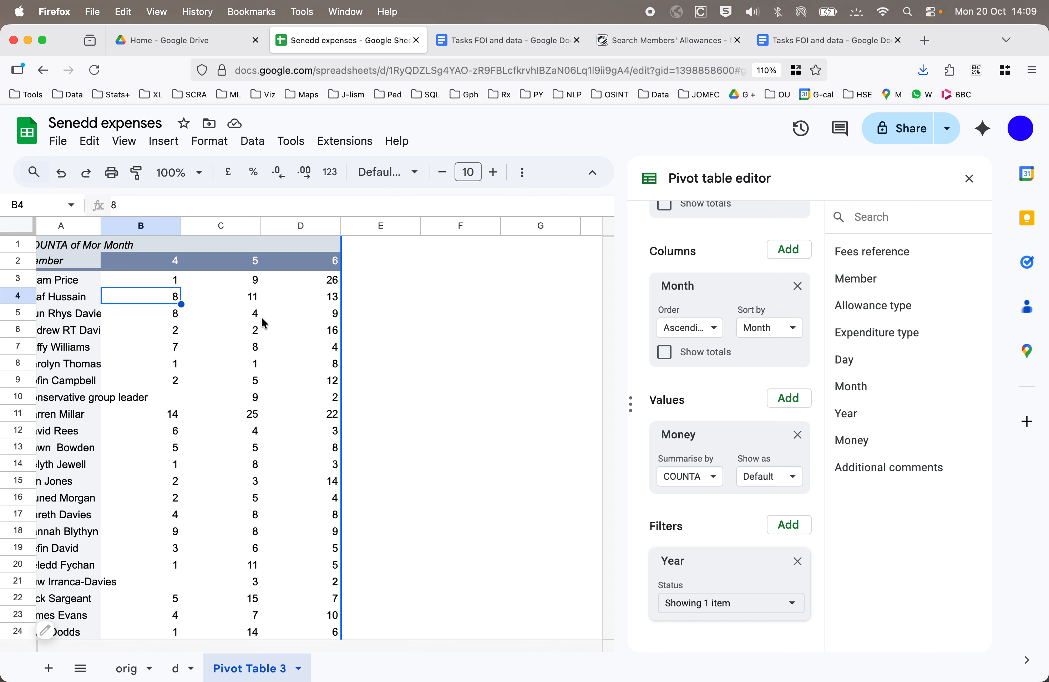
scroll(262, 316, "down", 18)
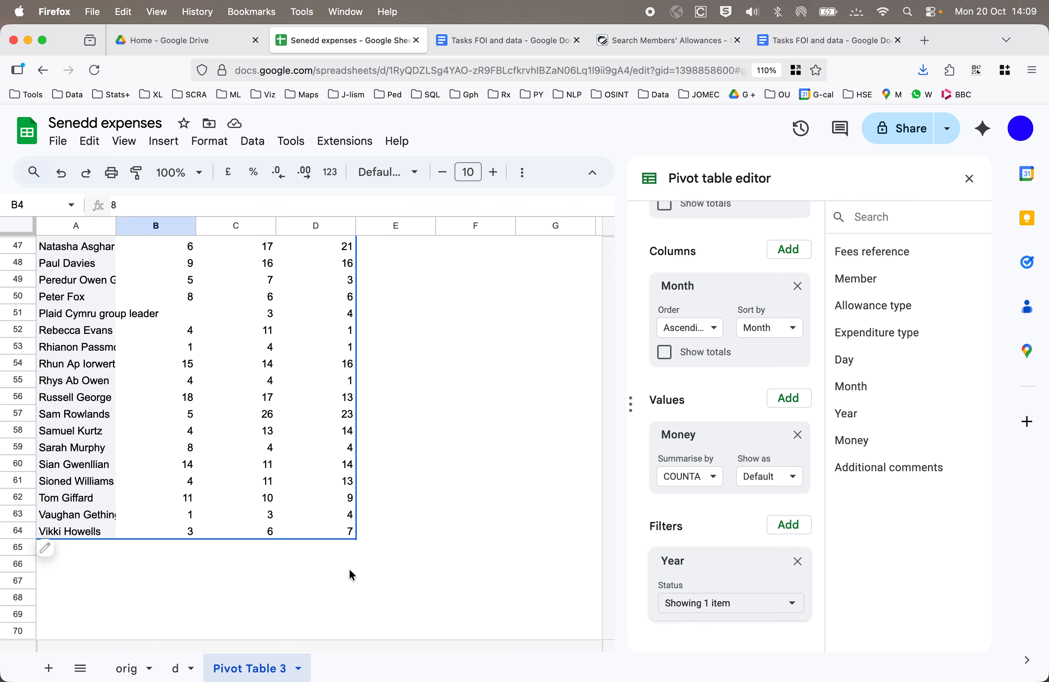
left_click(347, 580)
type("=max(")
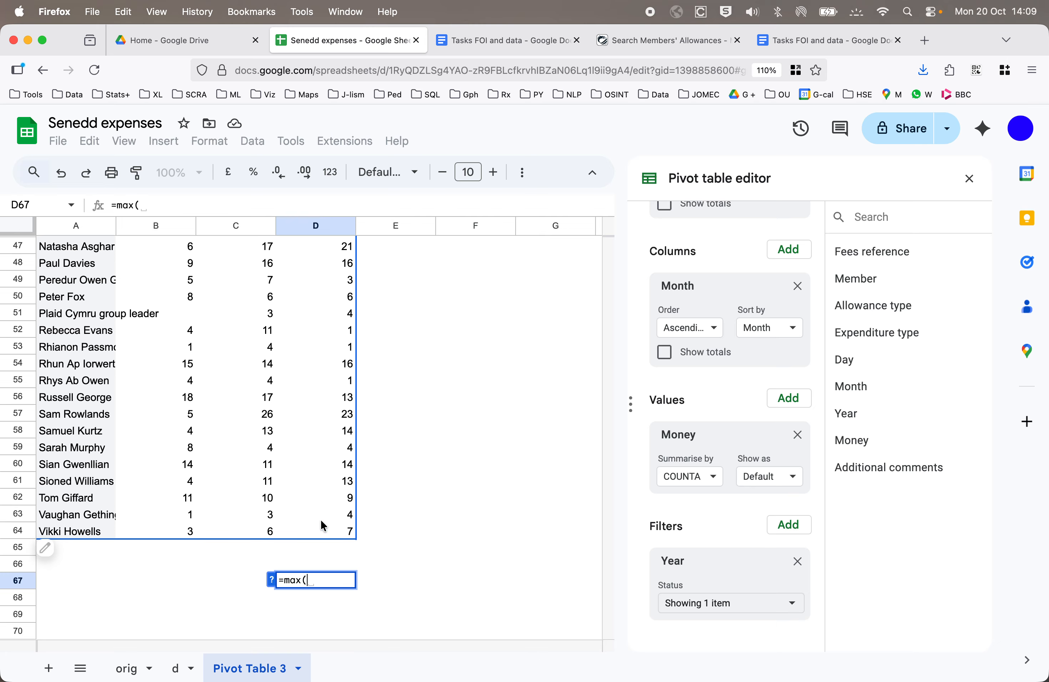
left_click_drag(345, 532, 162, 279)
key("Return")
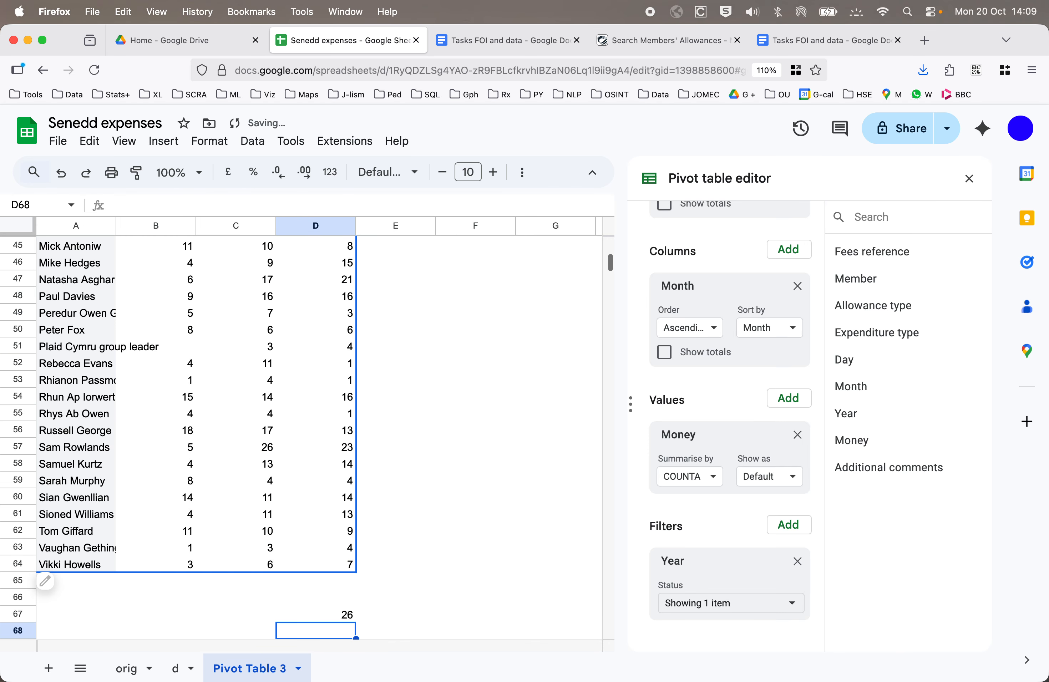
key("Up")
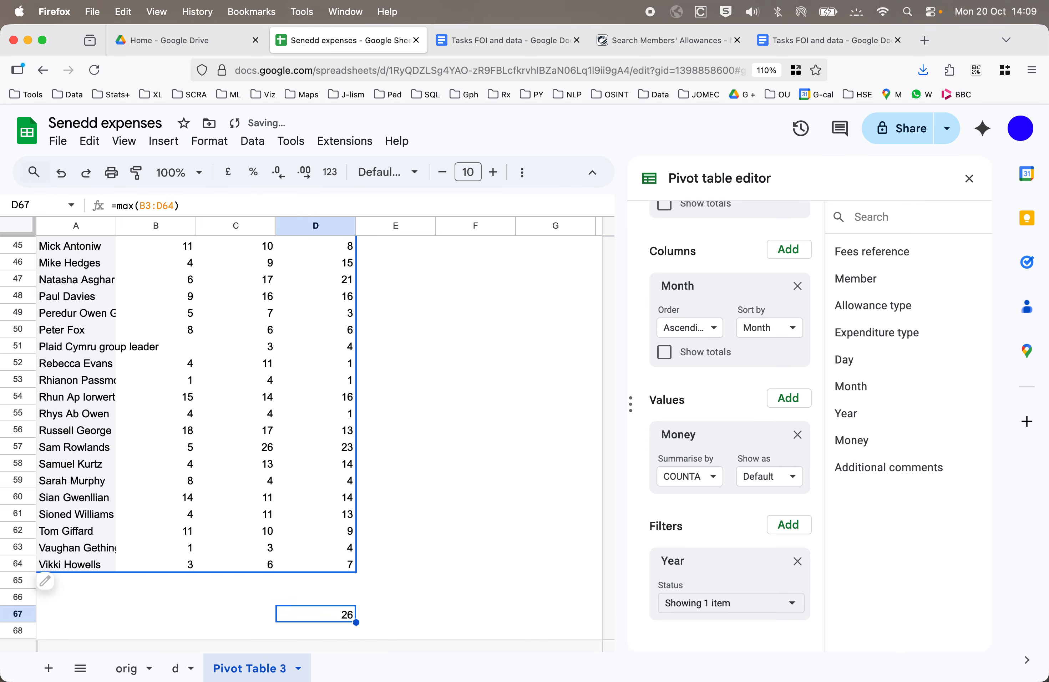
key("Delete")
Search the pivot table for 26 and go through the matches to identify the members and months concerned
left_click(260, 483)
left_click(270, 448)
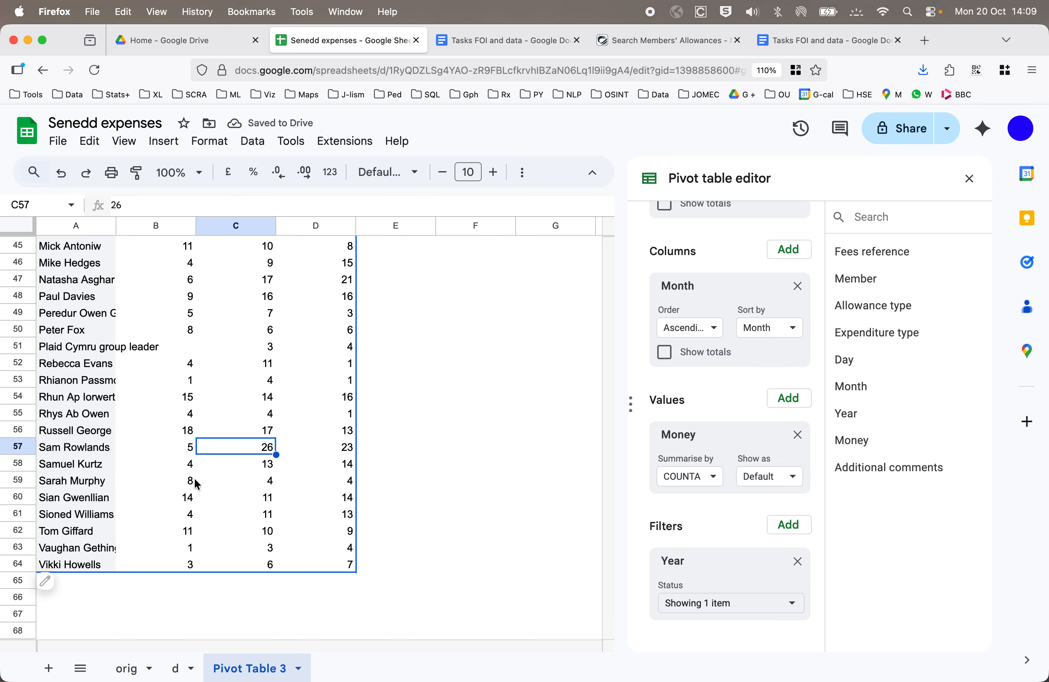
key("super+f")
type("2")
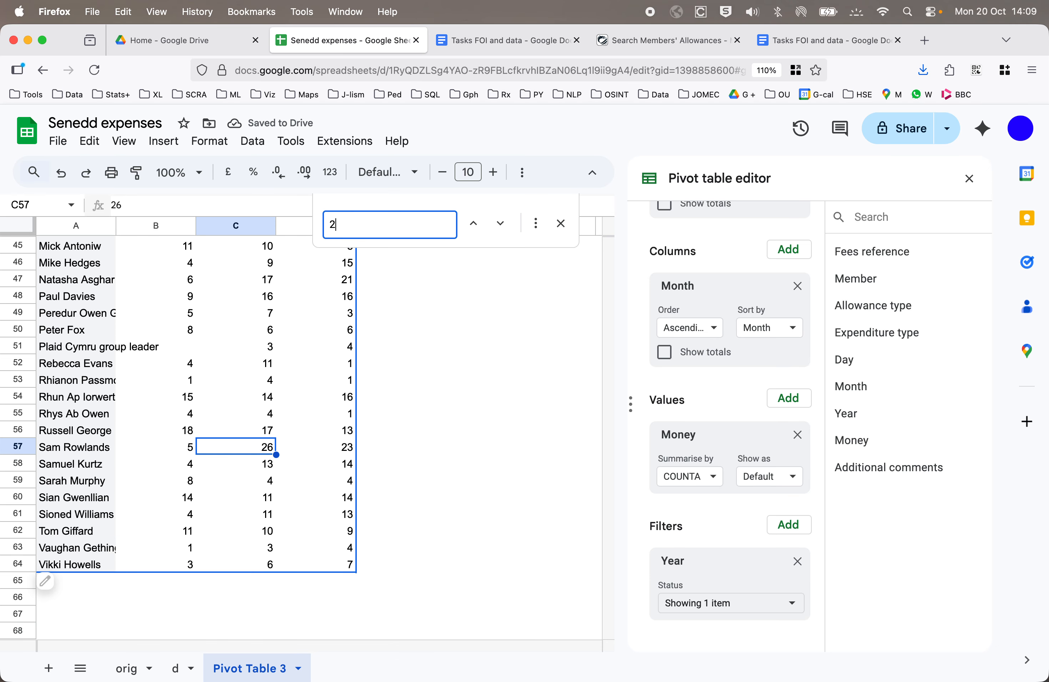
type("6")
key("Return")
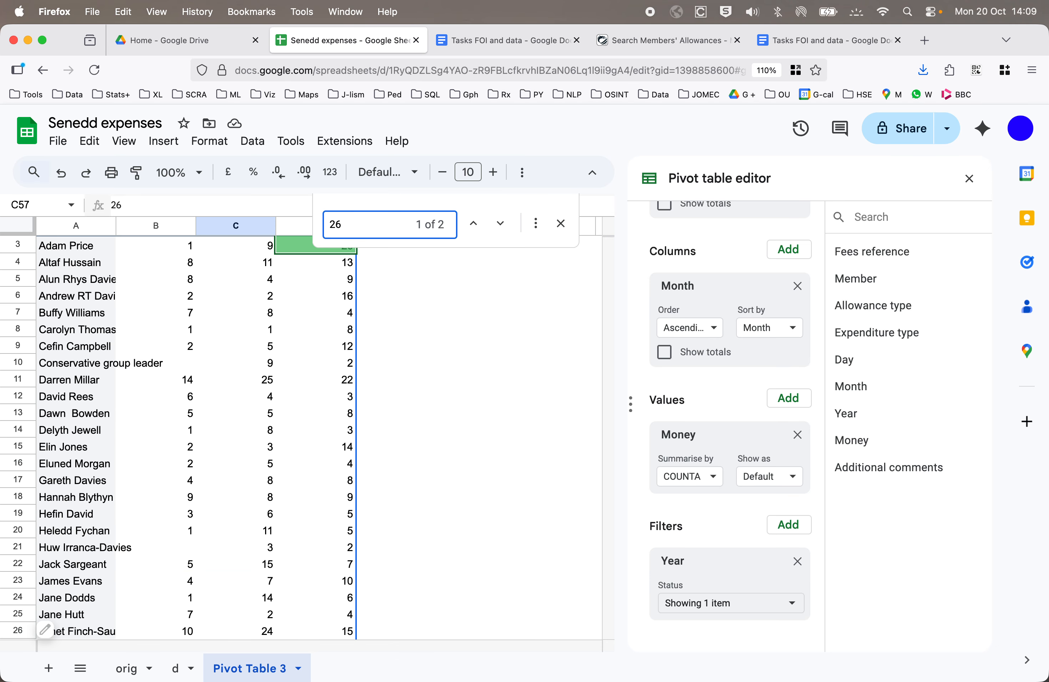
scroll(392, 535, "up", 2)
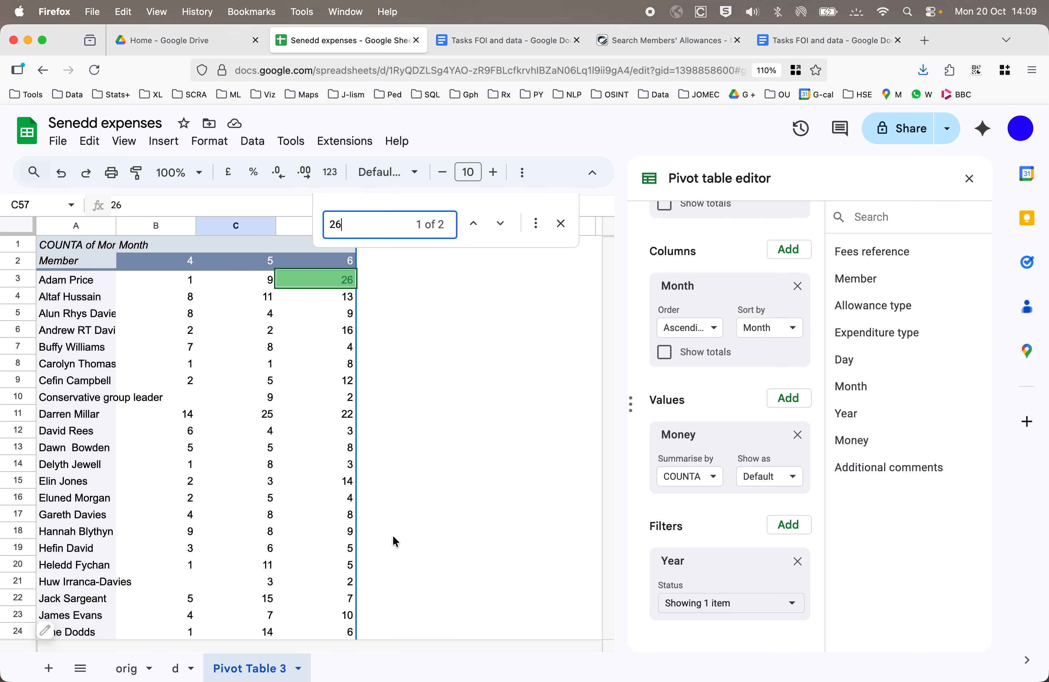
key("Return")
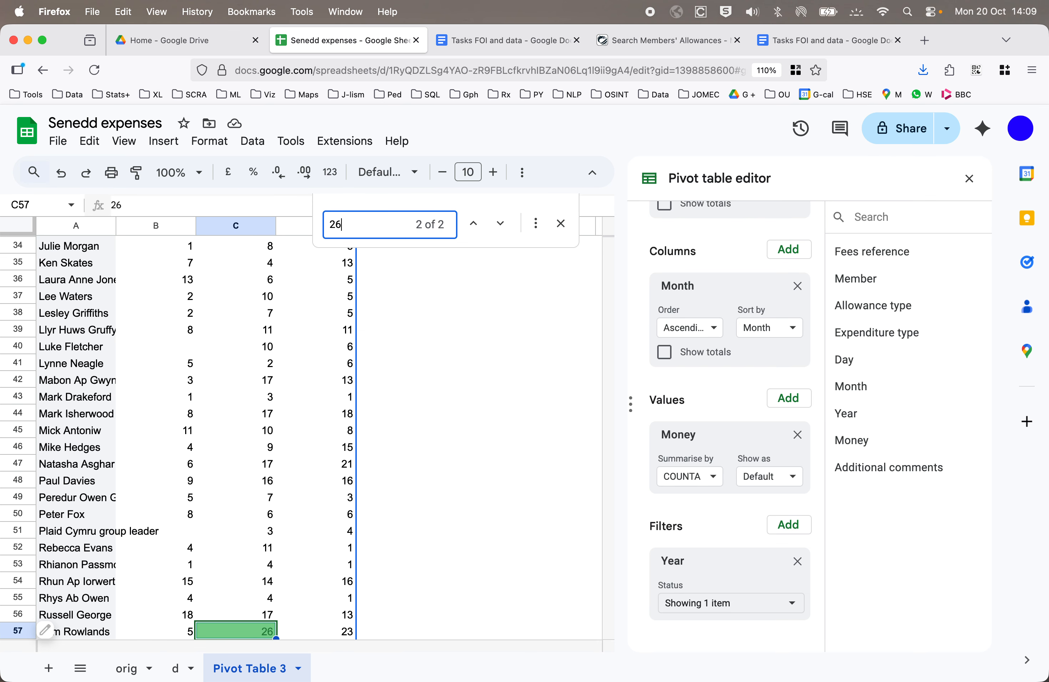
key("Return")
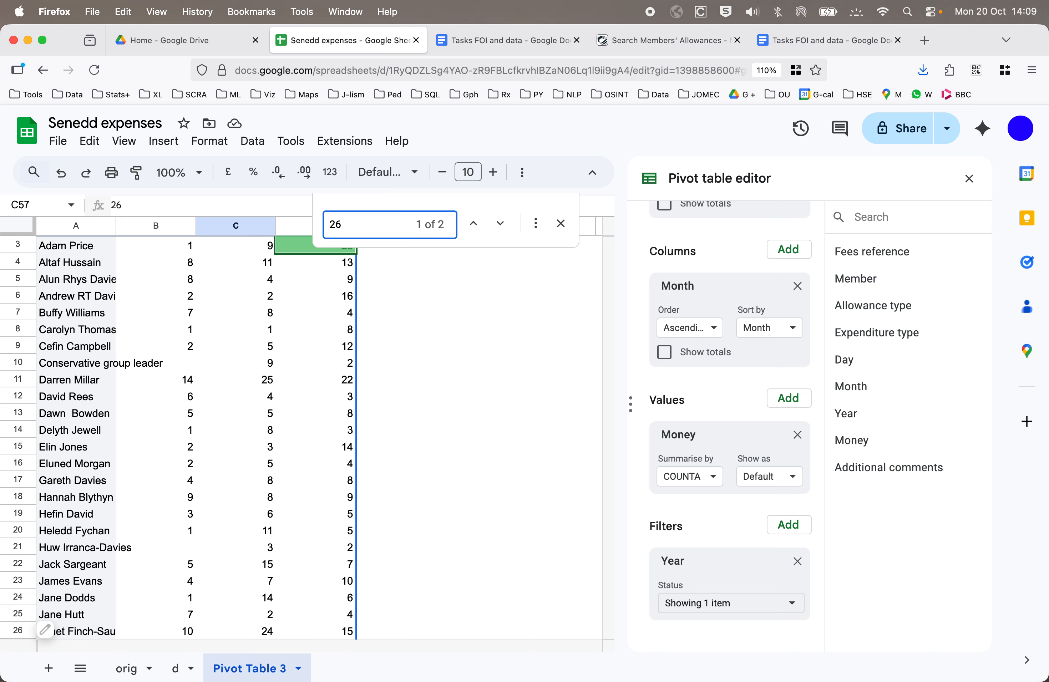
left_click(473, 519)
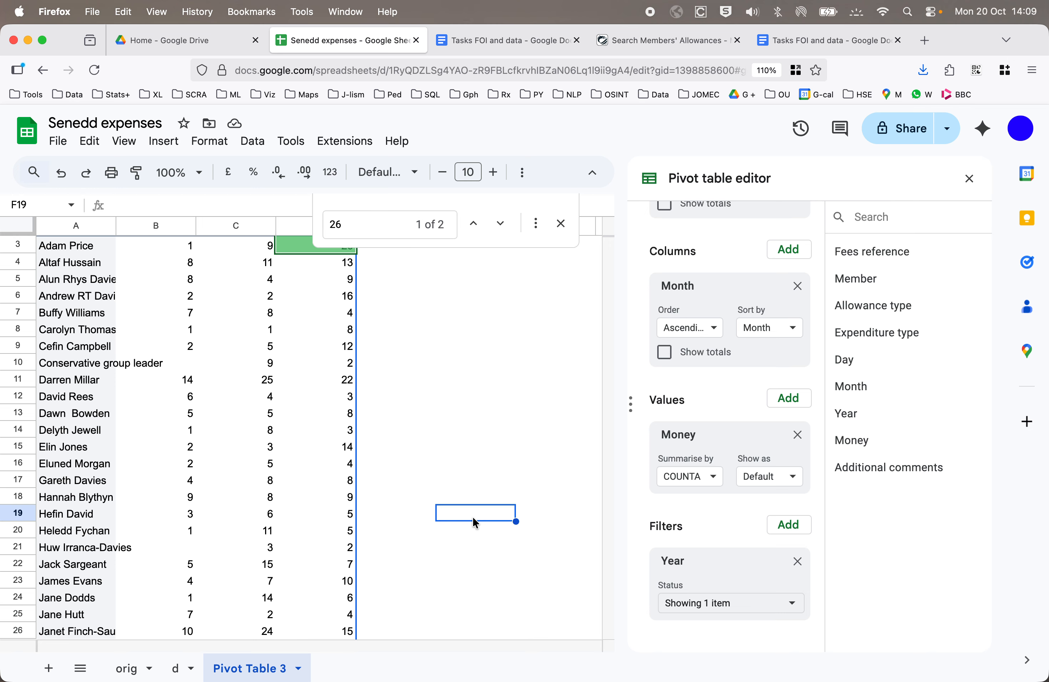
Close the search for 26 and return to the first rows of the pivot table
left_click(561, 223)
scroll(322, 342, "up", 2)
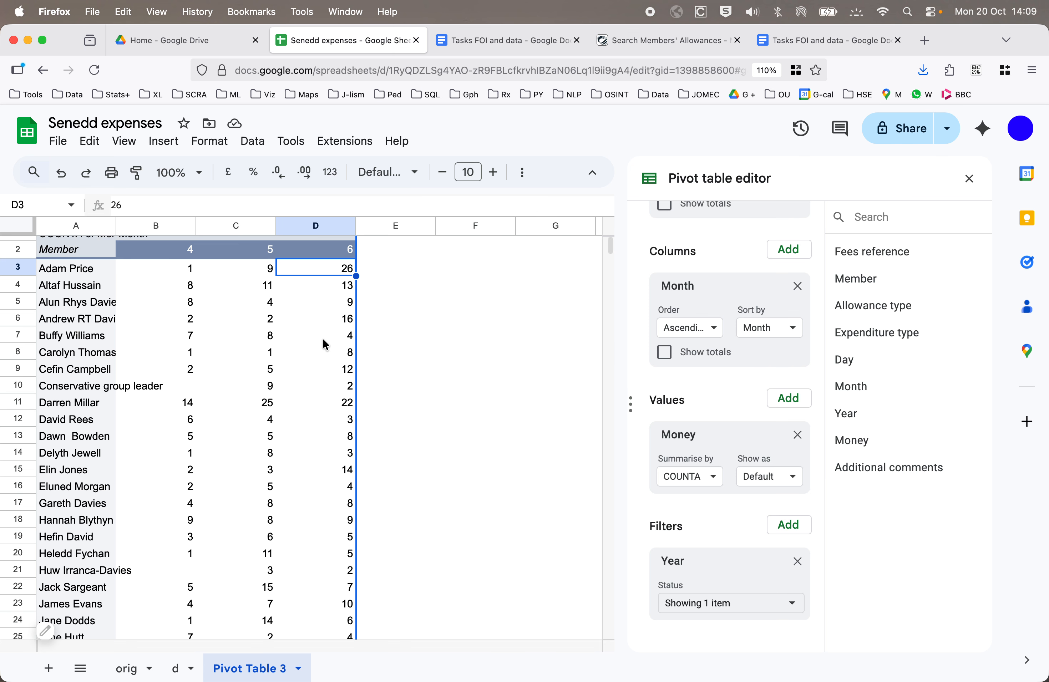
left_click(780, 335)
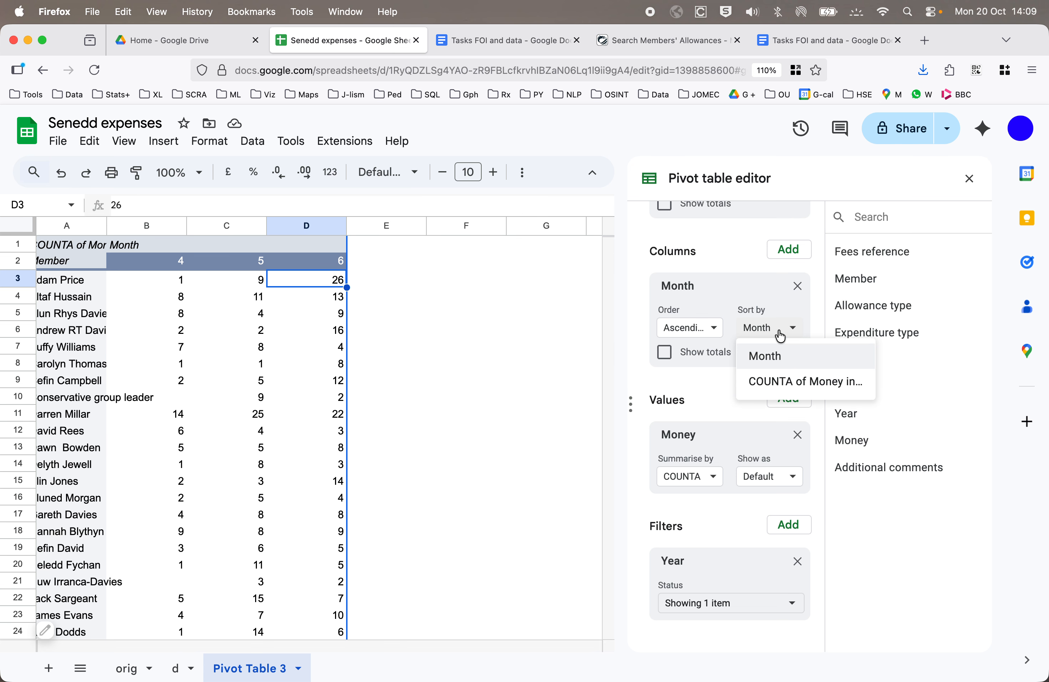
left_click(797, 383)
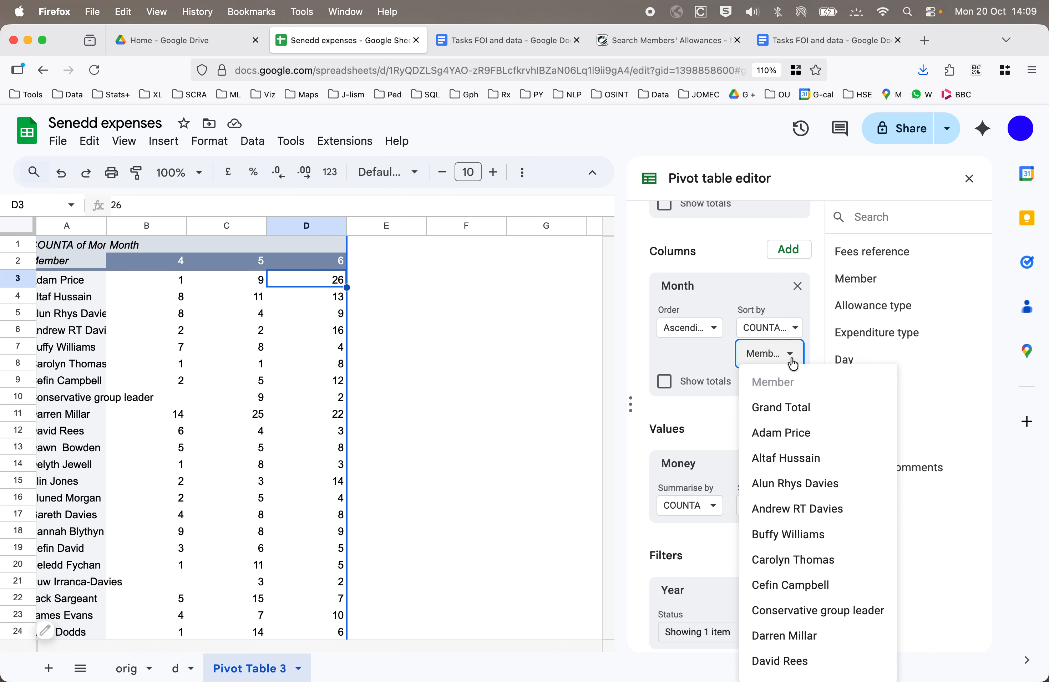
left_click(640, 322)
Sort the pivot table's Member rows by COUNTA of Money for month 4 in descending order
scroll(642, 324, "up", 2)
scroll(642, 323, "up", 3)
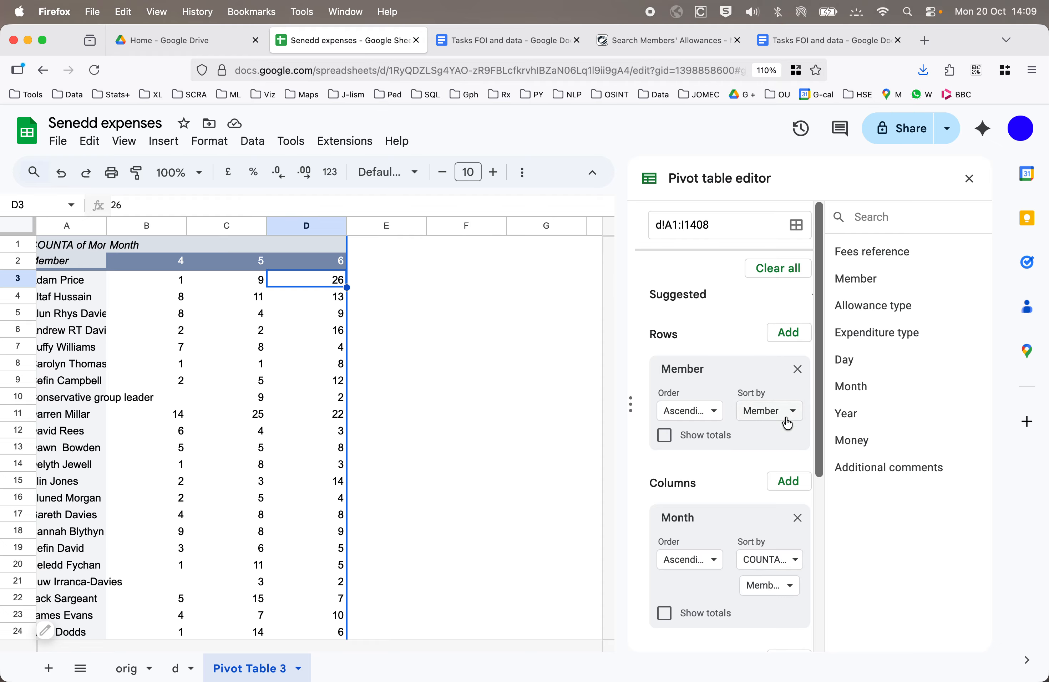
left_click(775, 411)
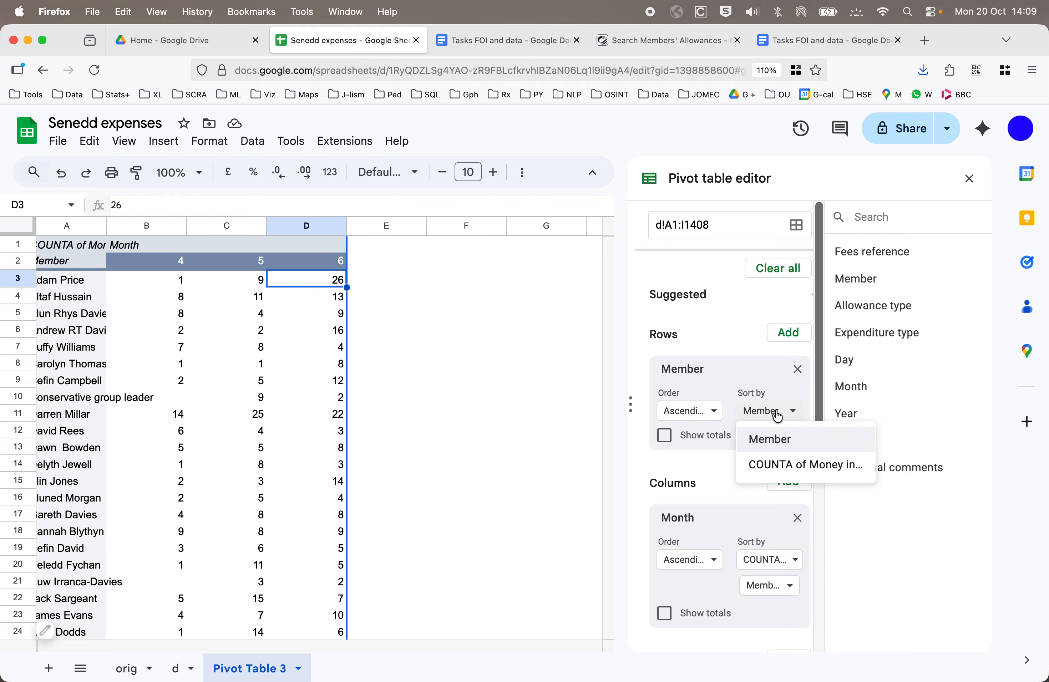
left_click(796, 474)
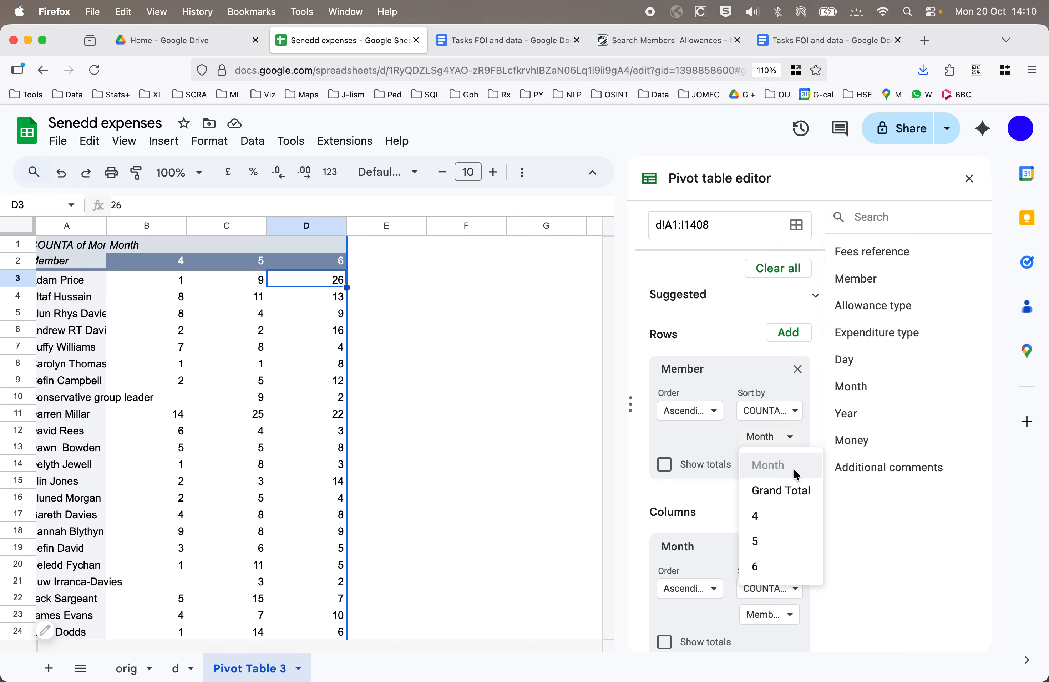
left_click(796, 522)
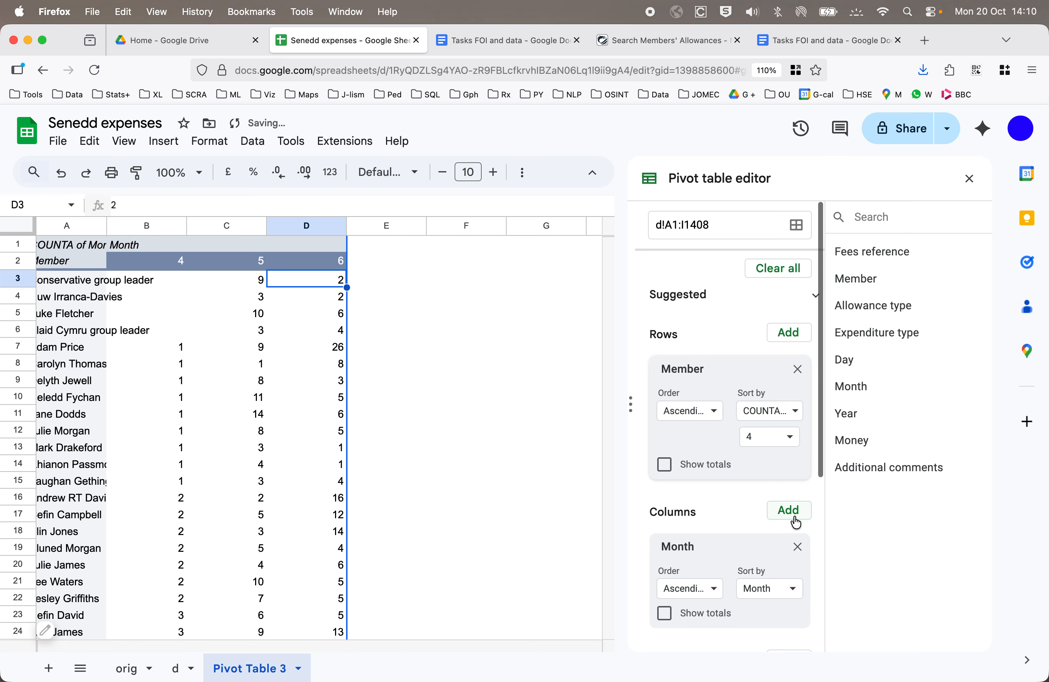
left_click(691, 415)
left_click(699, 458)
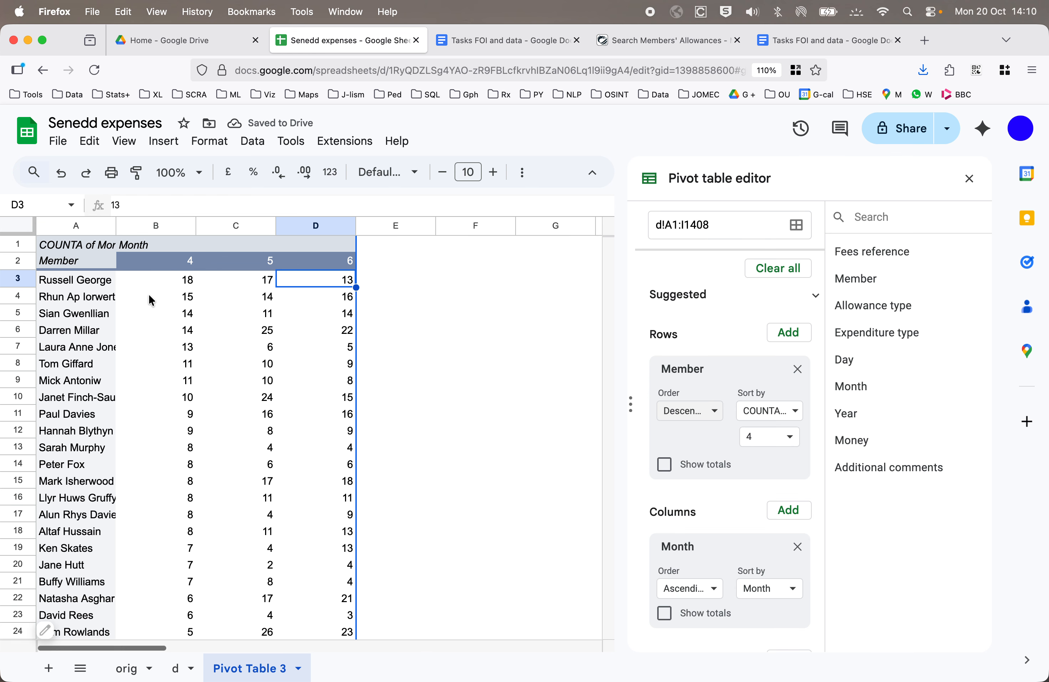
scroll(148, 293, "left", 1)
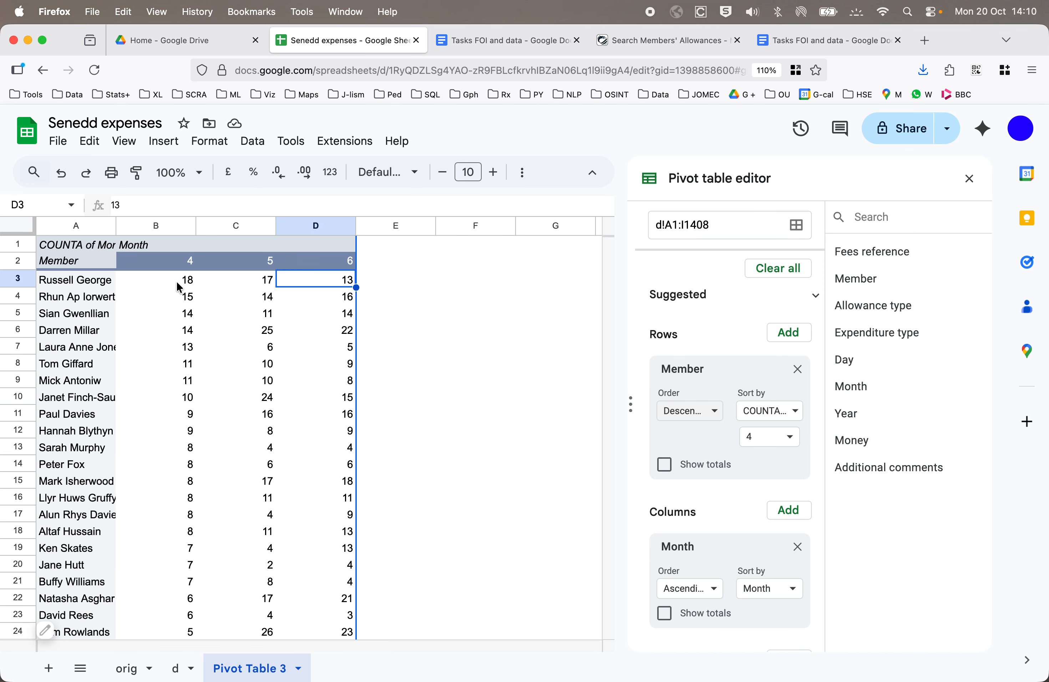
Sort the Member rows by the month 5 counts to view the top value, and finally by the month 6 counts
left_click(775, 439)
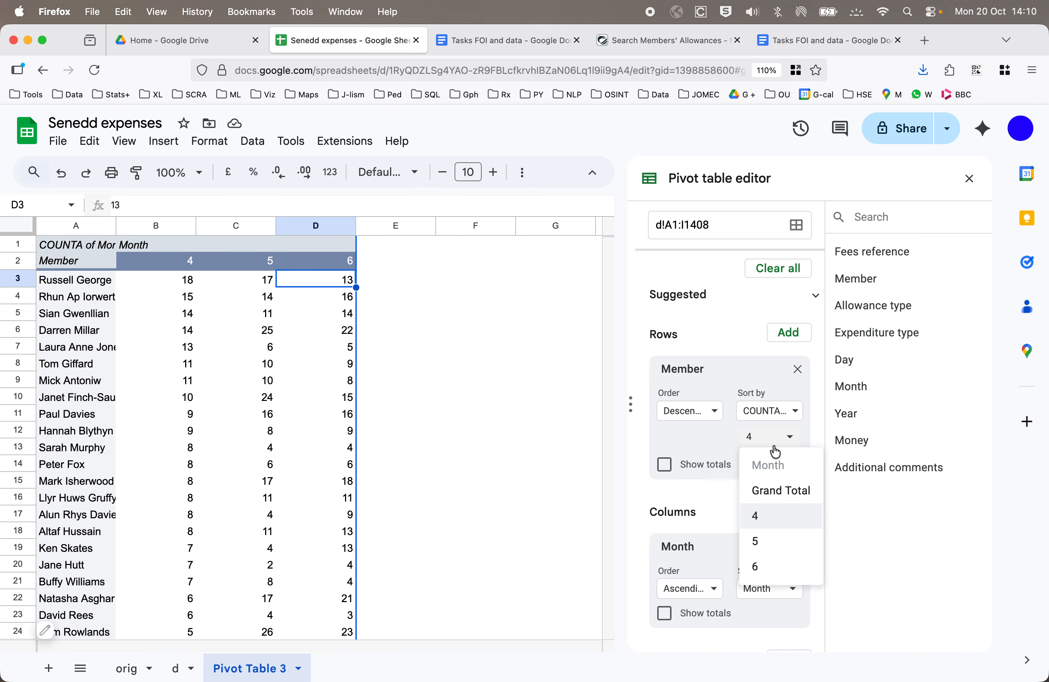
left_click(775, 542)
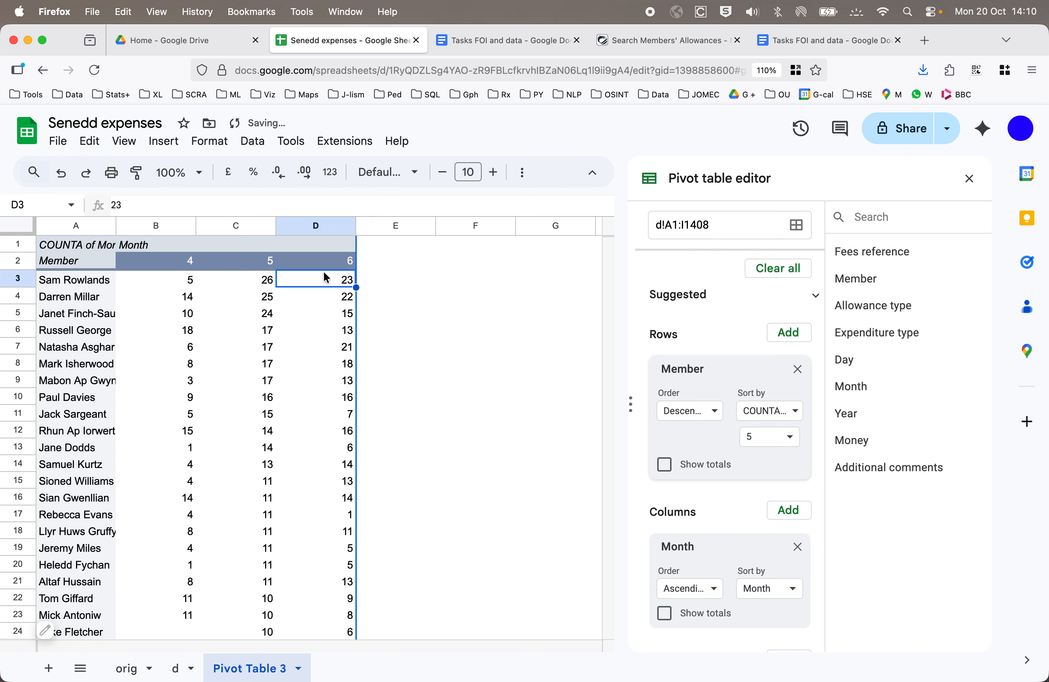
left_click(268, 287)
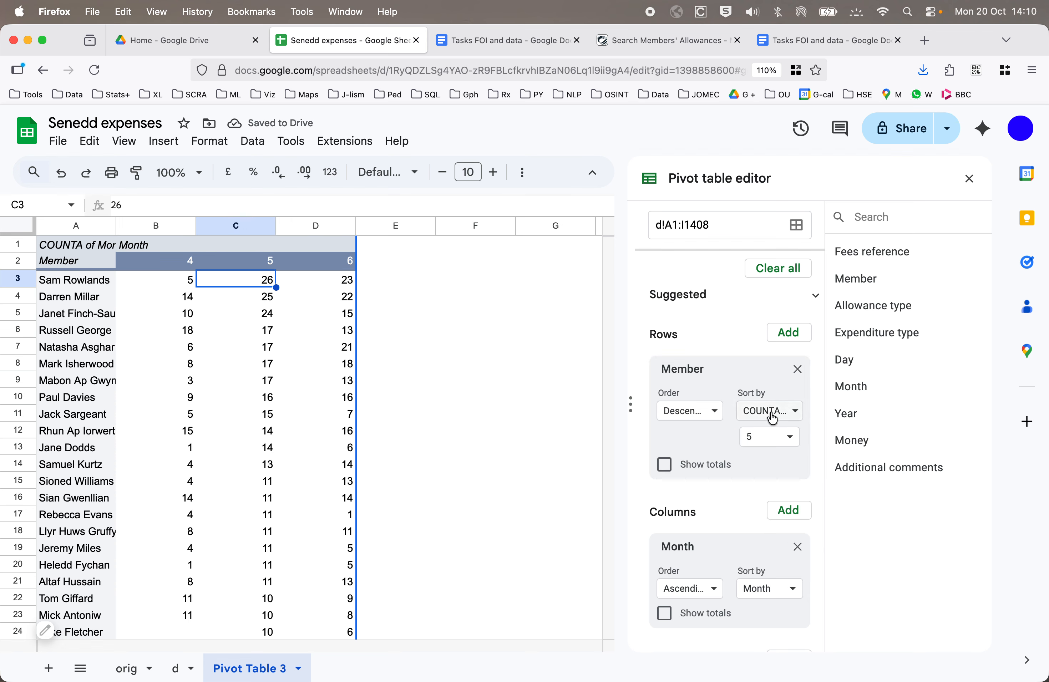
left_click(774, 444)
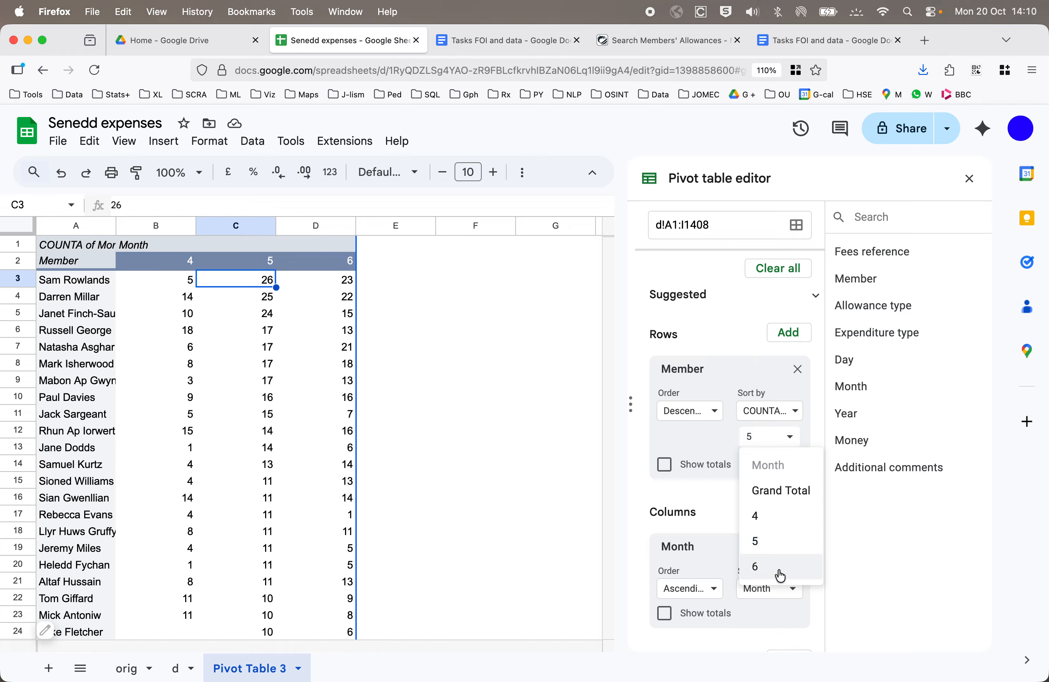
left_click(779, 567)
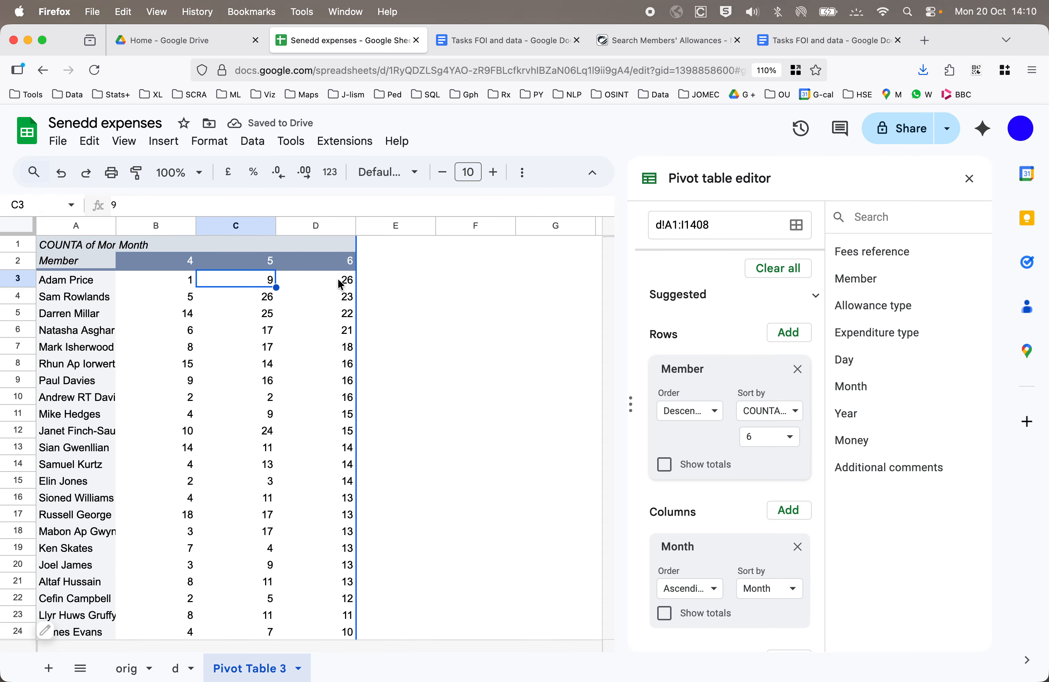
Follow the theyworkforyou.com/mss link in the Tasks FOI and data document and download the list of MSs as a CSV
left_click(488, 40)
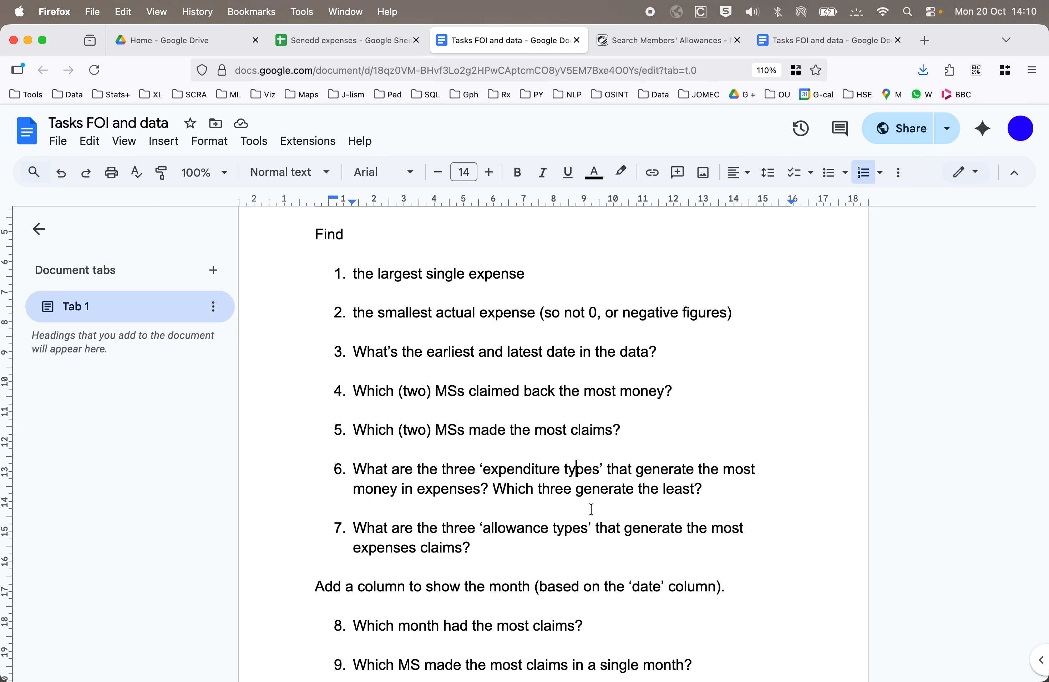
scroll(595, 506, "down", 3)
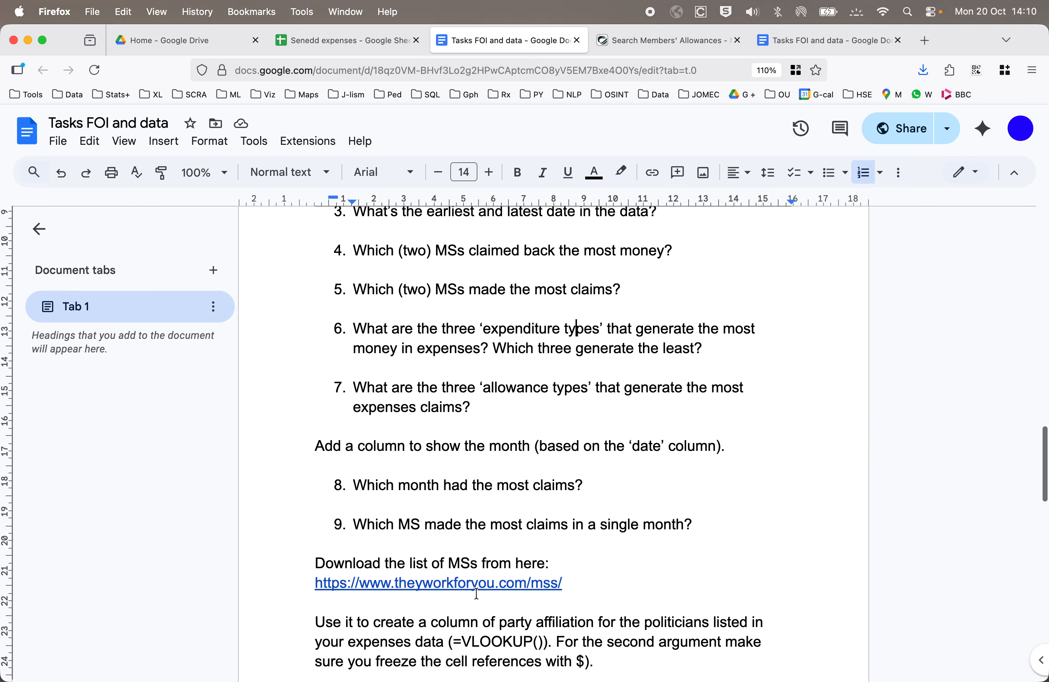
left_click(434, 584)
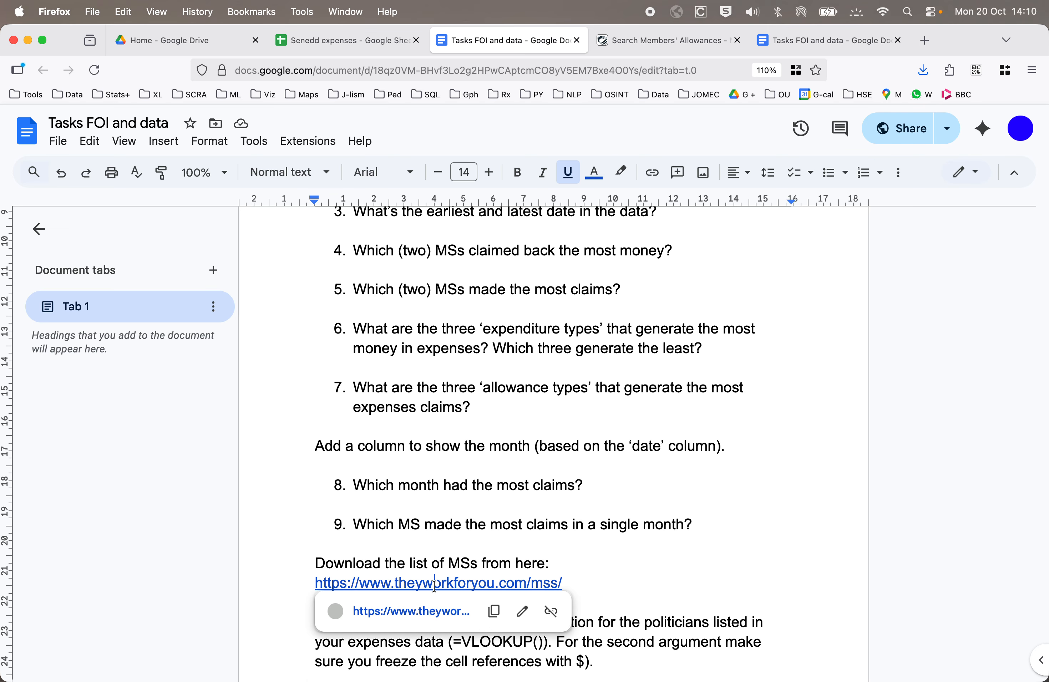
left_click(428, 614)
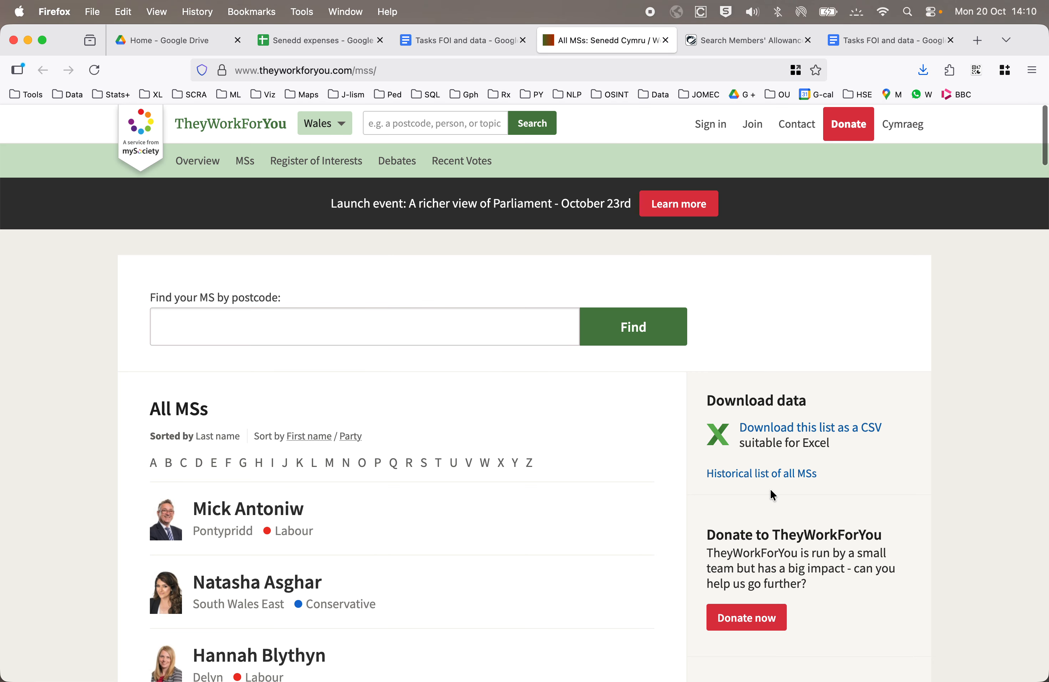
left_click(865, 435)
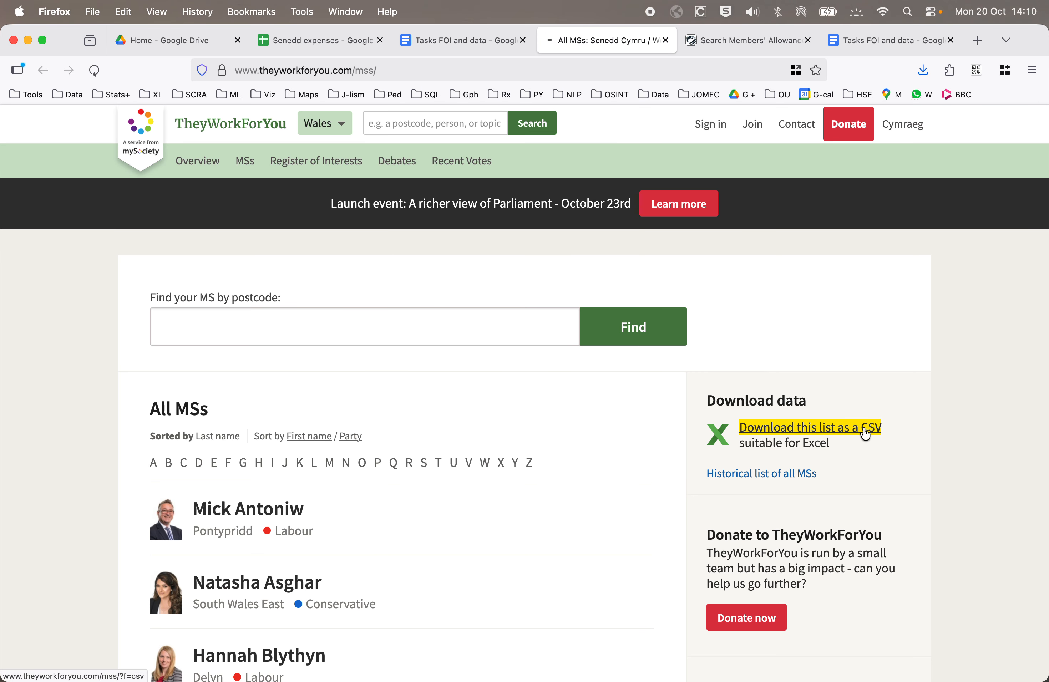
key("Return")
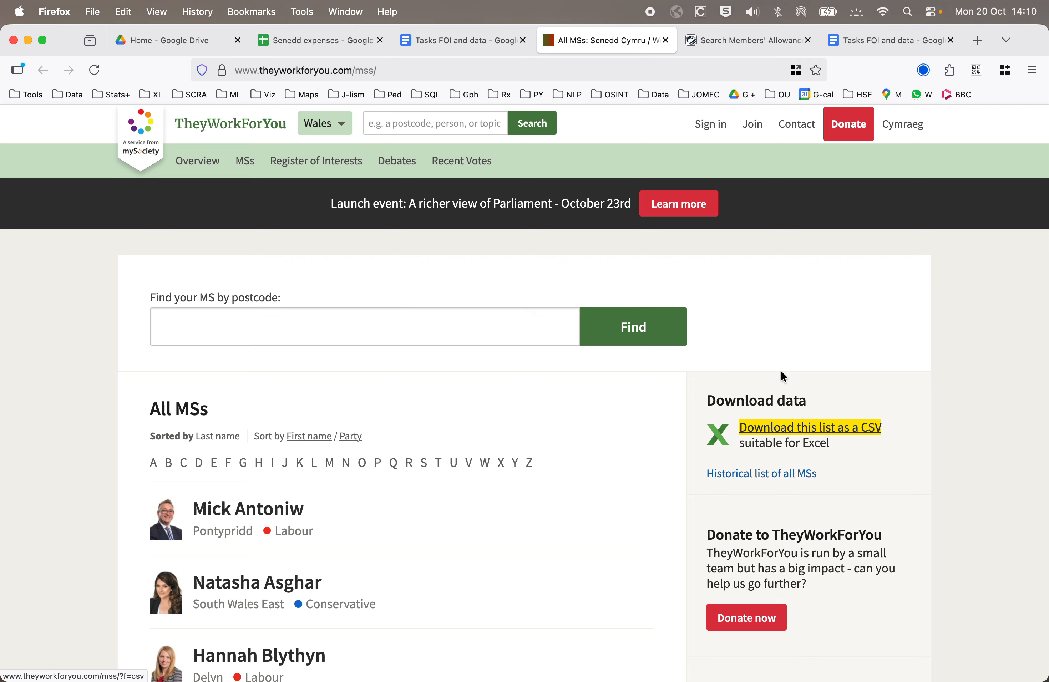
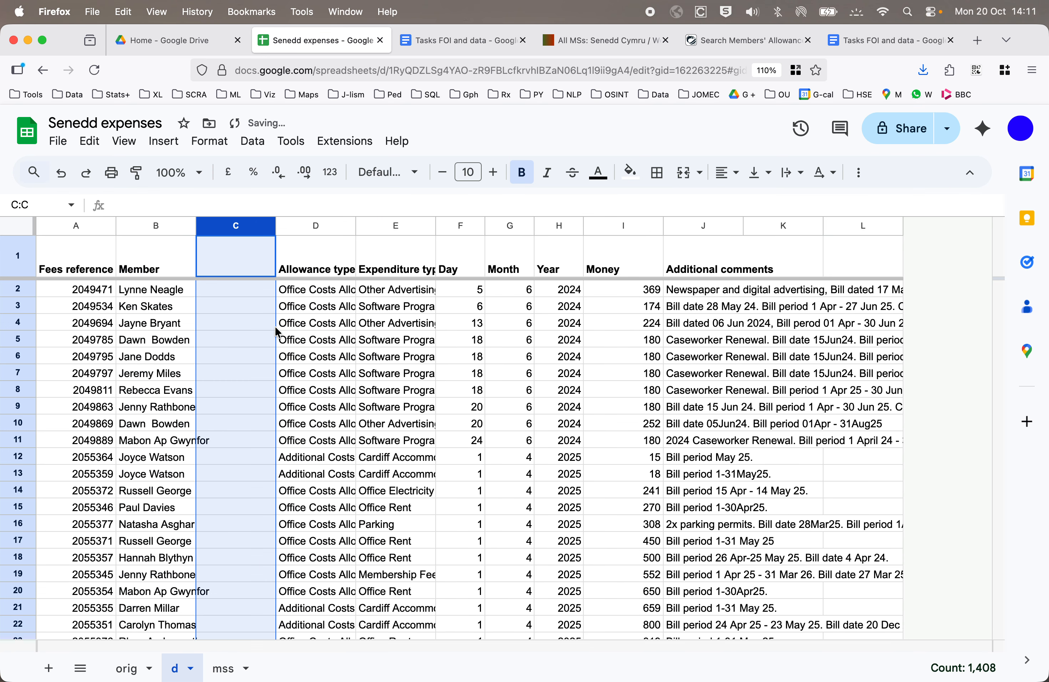
Enter the header Party in cell C1 of the empty column beside Member on sheet d
left_click(229, 266)
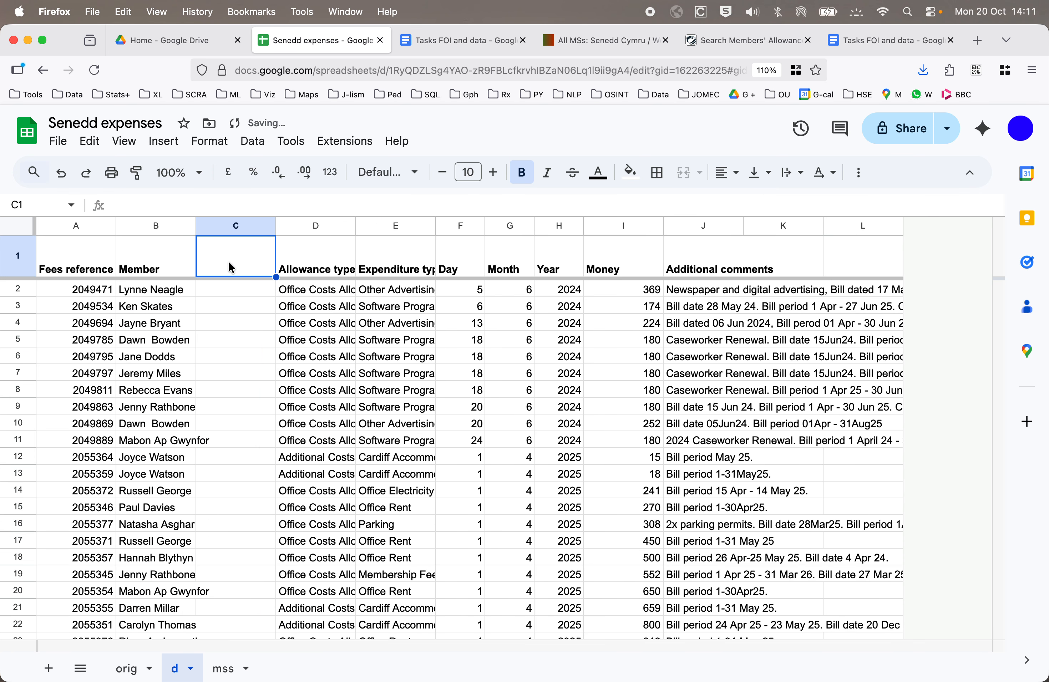
type("Party")
key("Return")
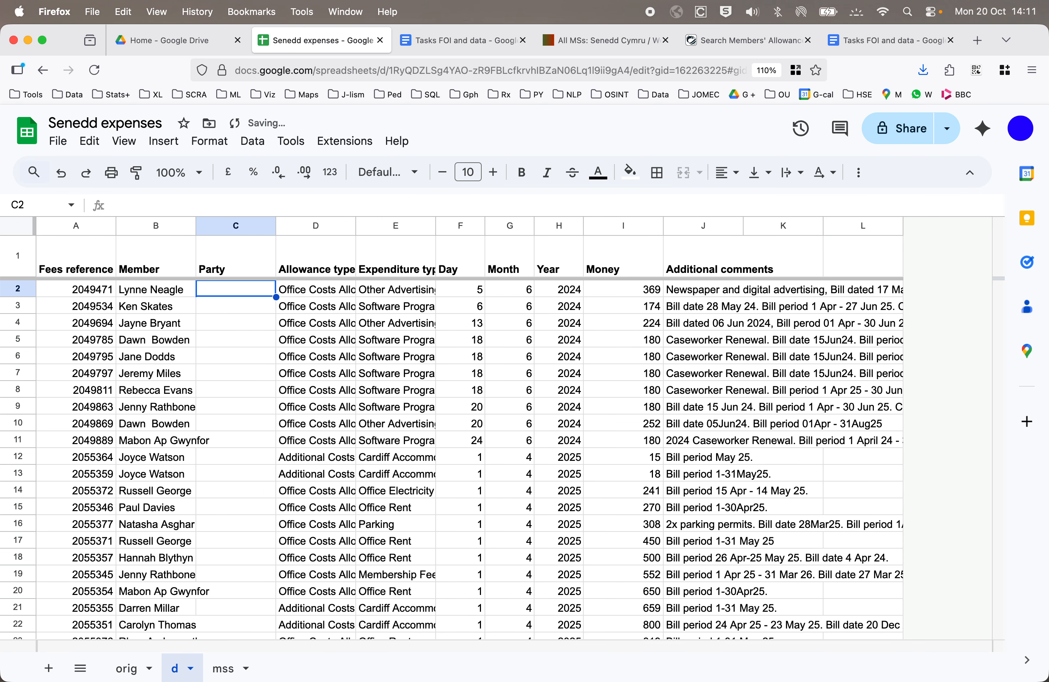
Enter =vlookup(B2, mss!B2:C61, 2, False) in cell C2 to look up the member's party from the mss sheet
type("=")
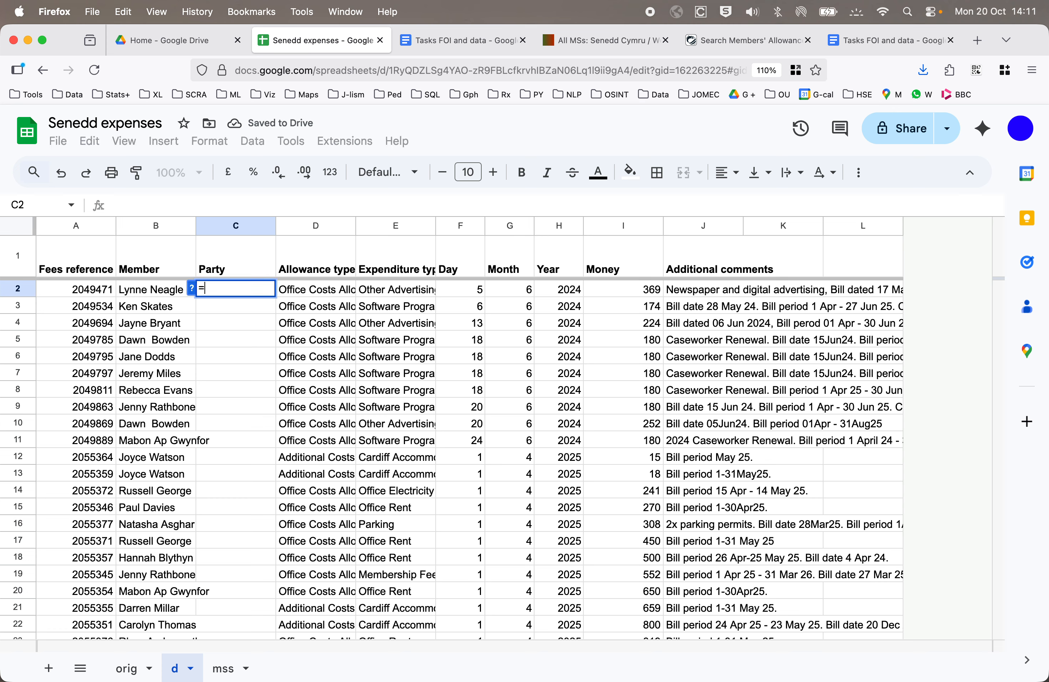
type("vlookup(")
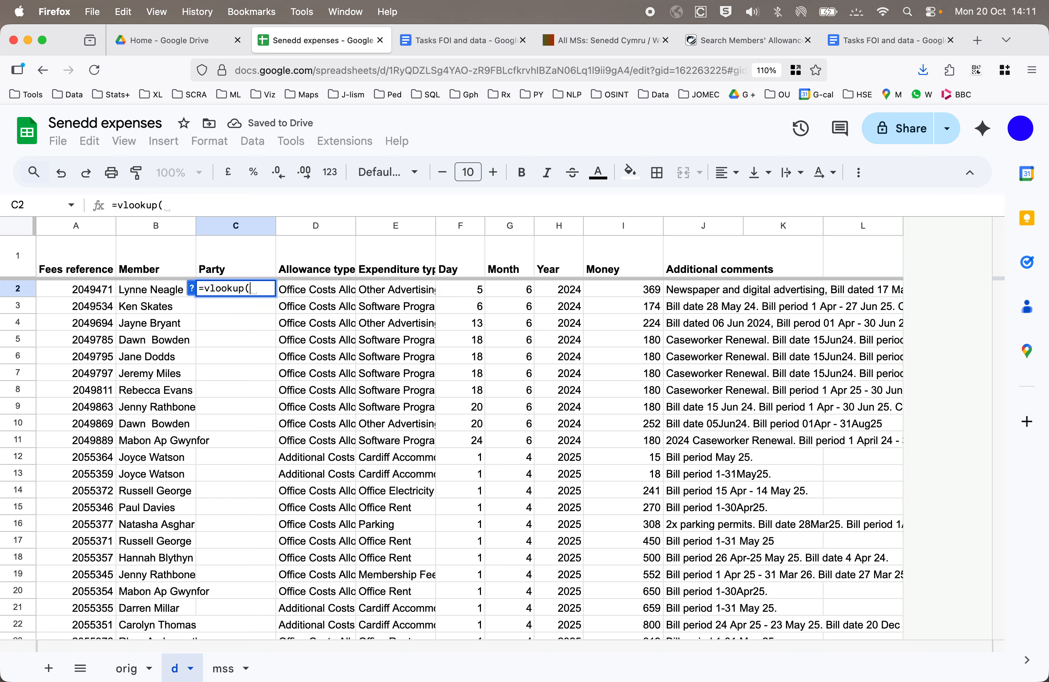
left_click(155, 292)
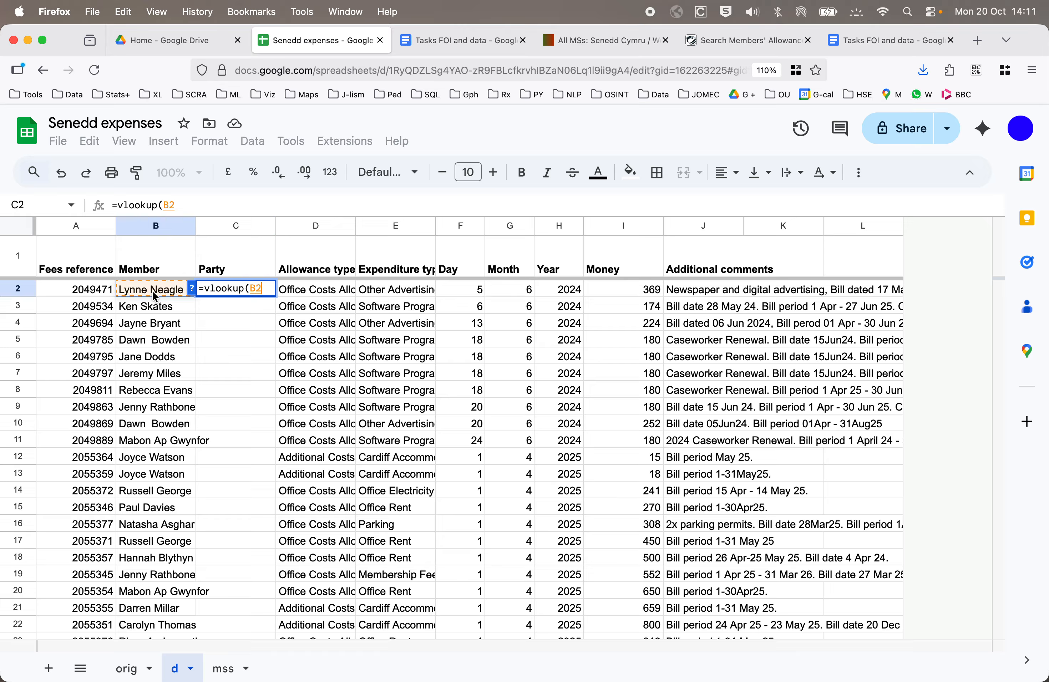
type(",")
left_click(230, 669)
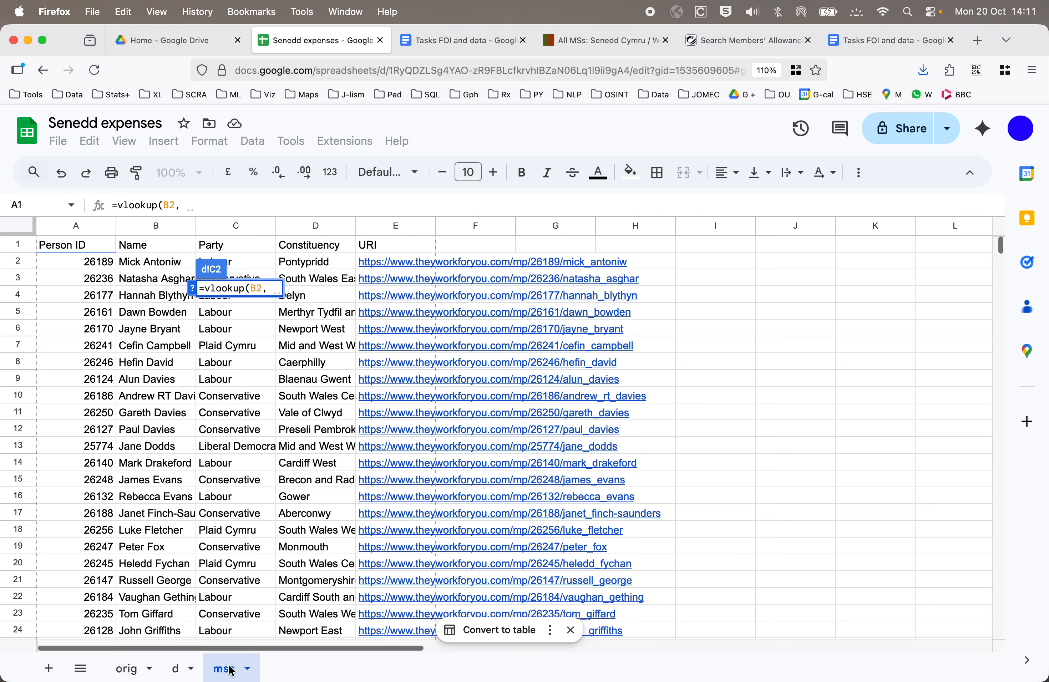
left_click_drag(144, 267, 262, 347)
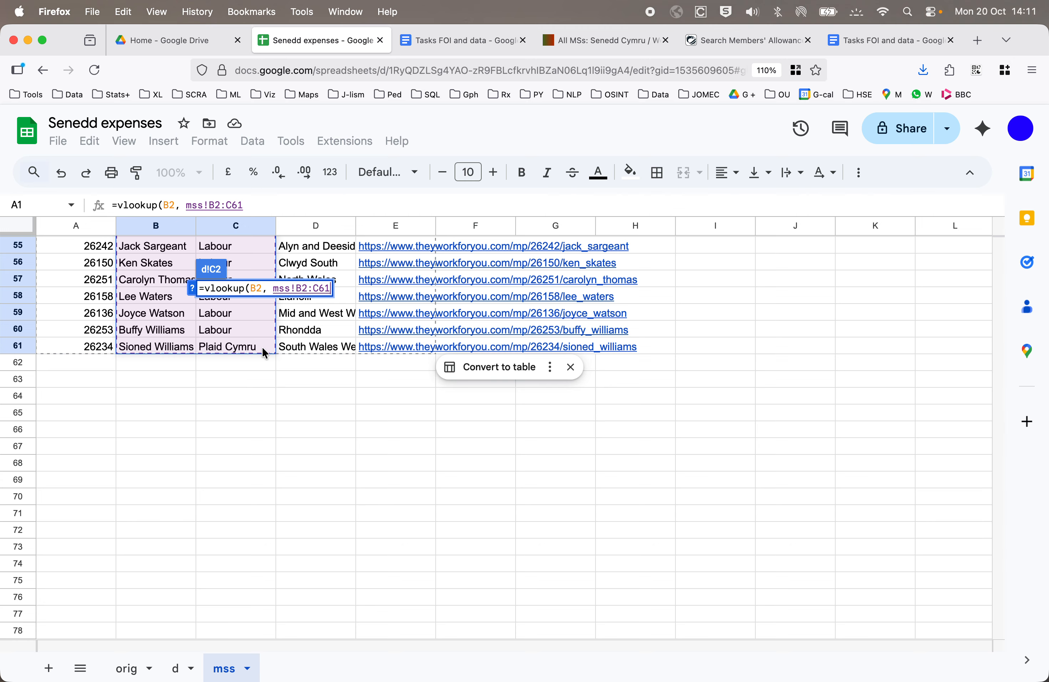
type(", 2")
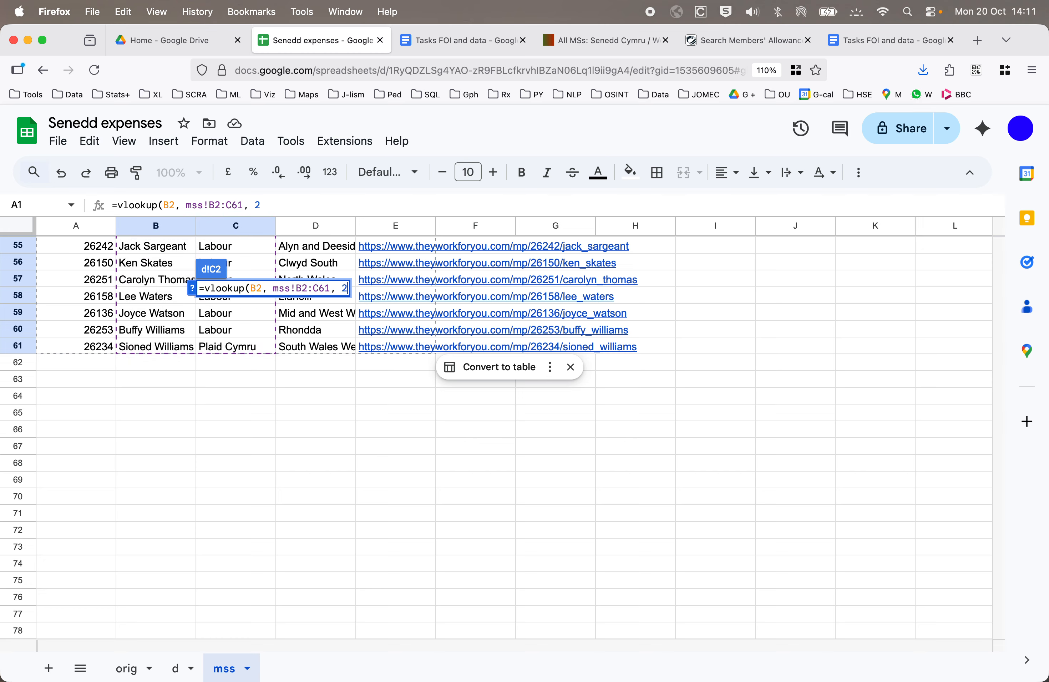
type(", False)")
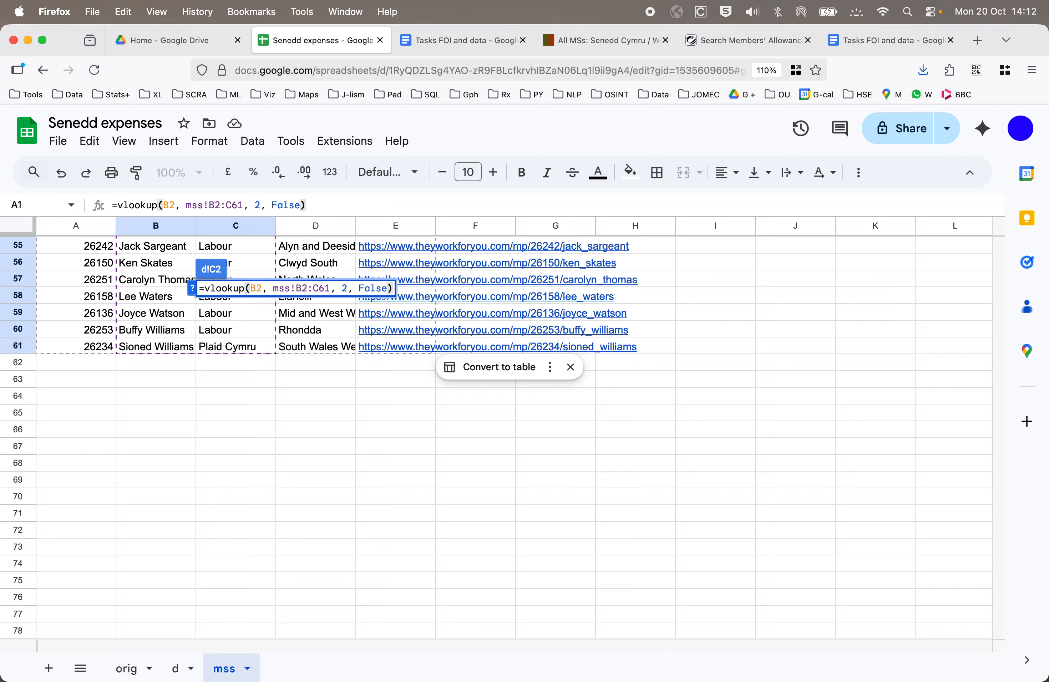
key("Return")
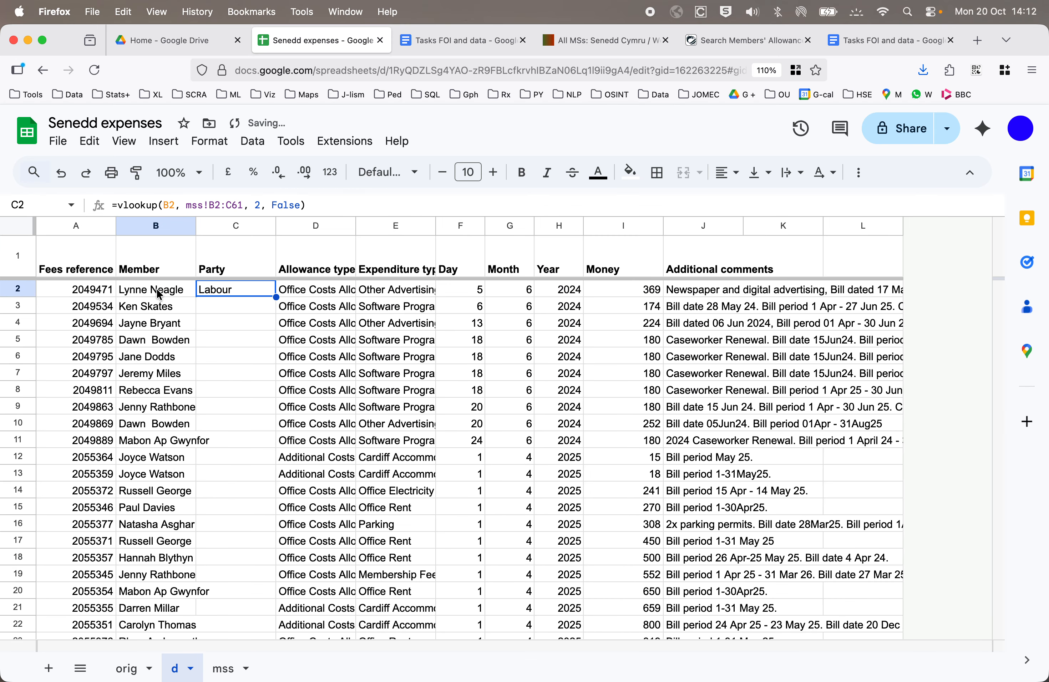
Check the looked-up party in C2 against the same member's row on the mss sheet and review the formula on sheet d
left_click(224, 659)
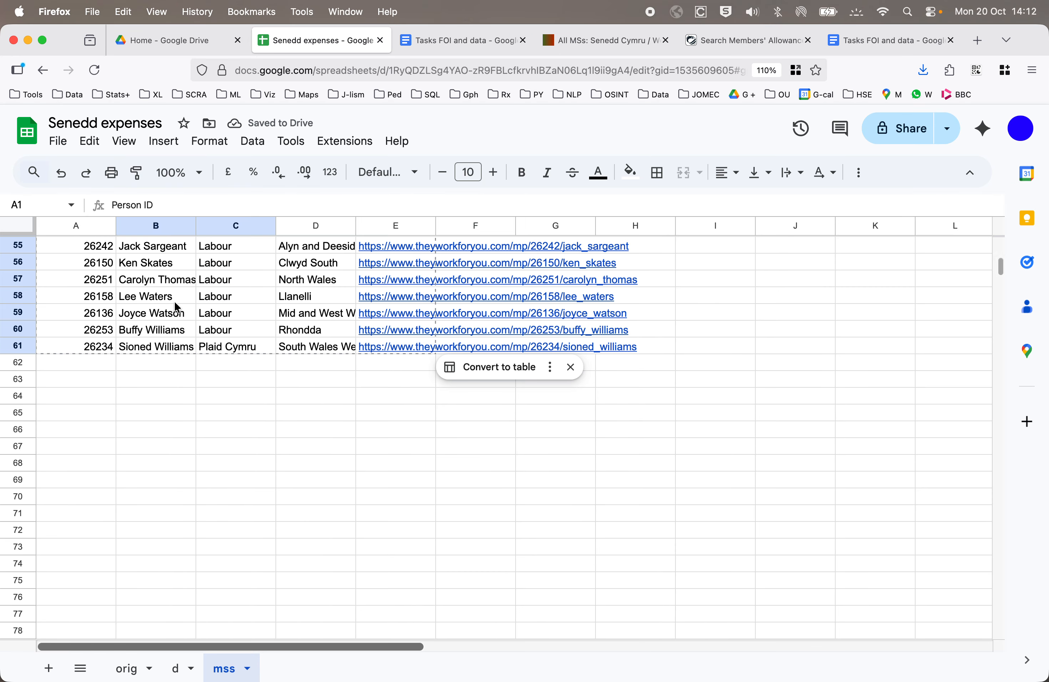
left_click(149, 290)
key("super+Up")
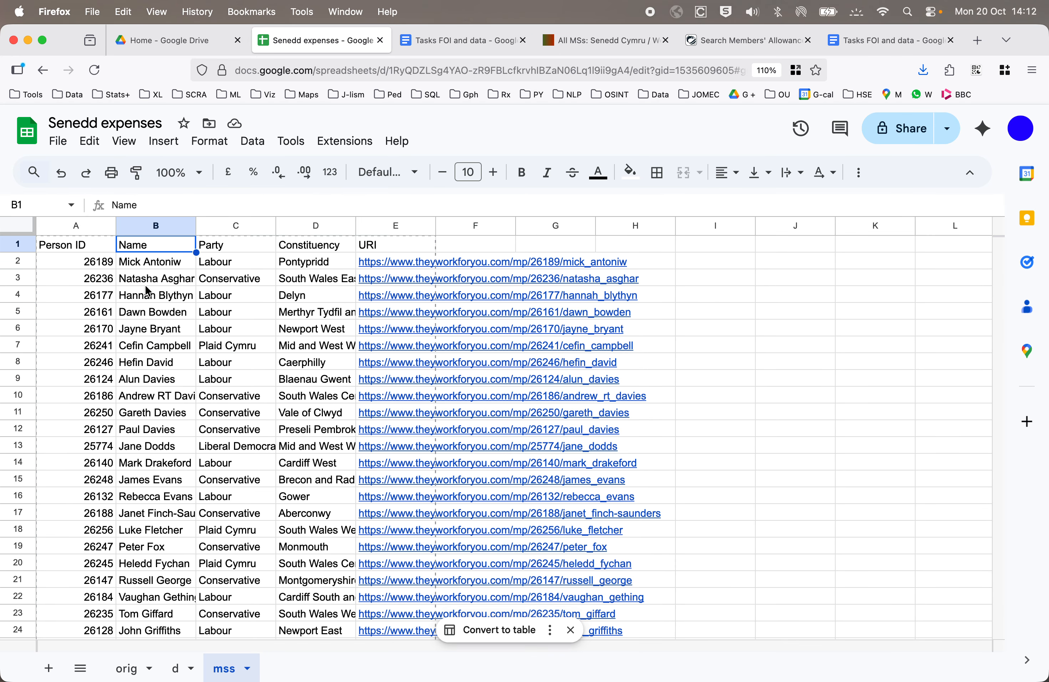
scroll(148, 290, "down", 5)
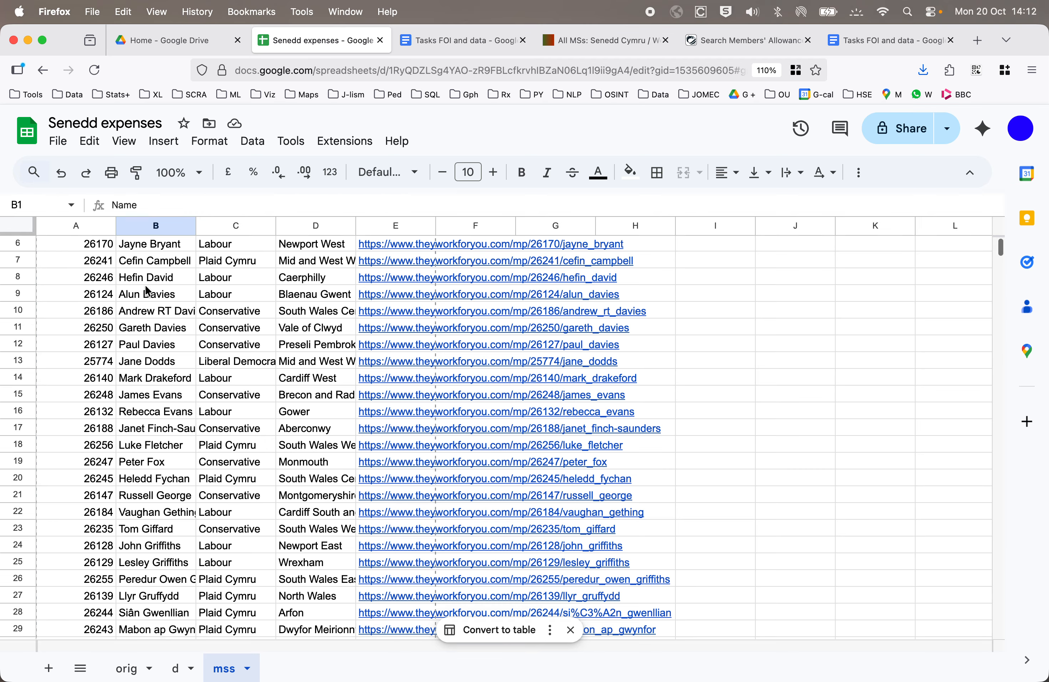
scroll(148, 291, "down", 6)
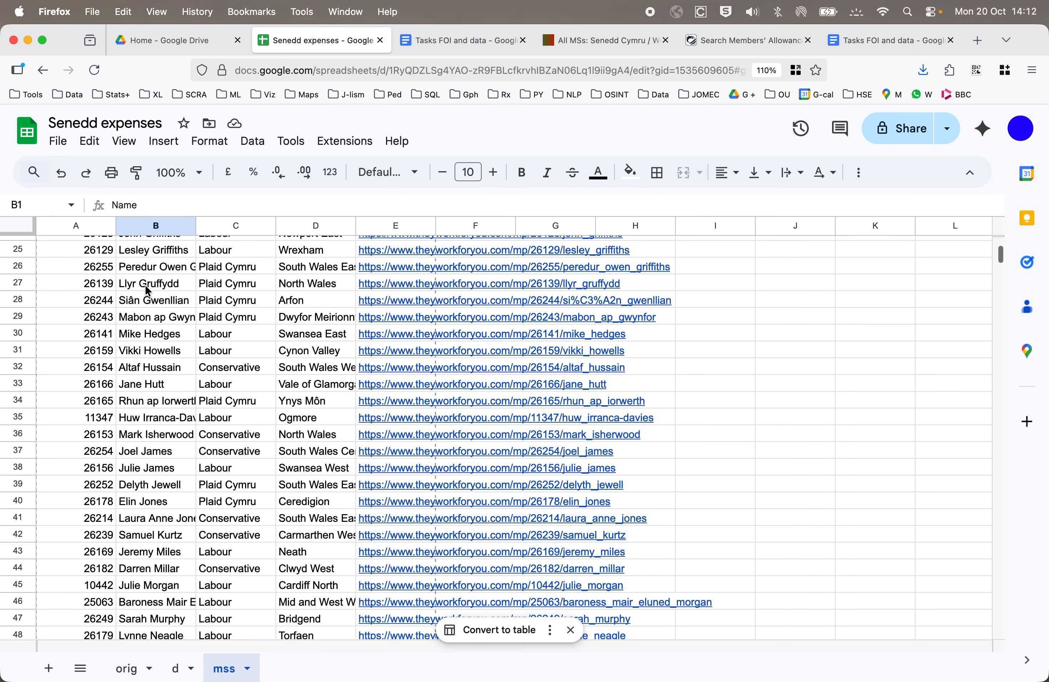
scroll(148, 292, "down", 2)
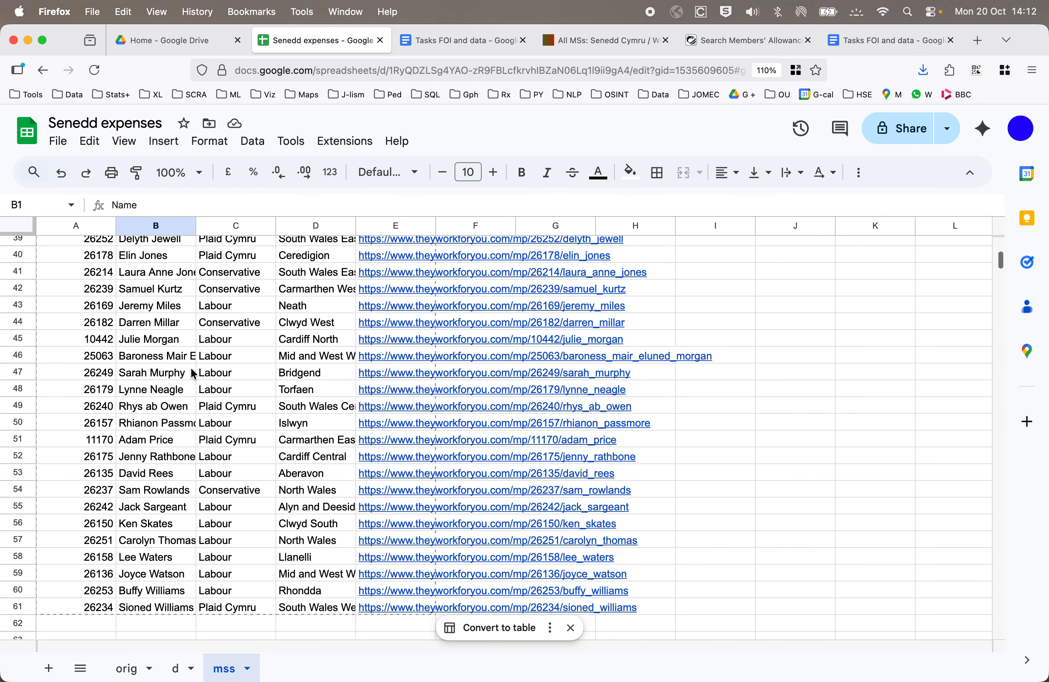
left_click_drag(218, 388, 168, 393)
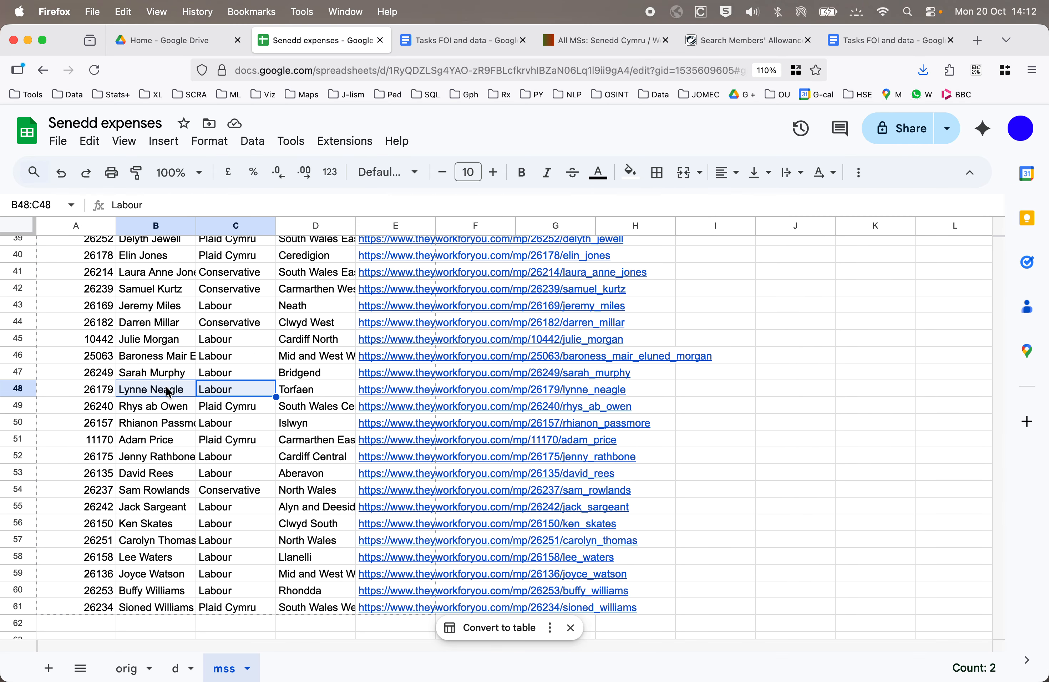
left_click(181, 668)
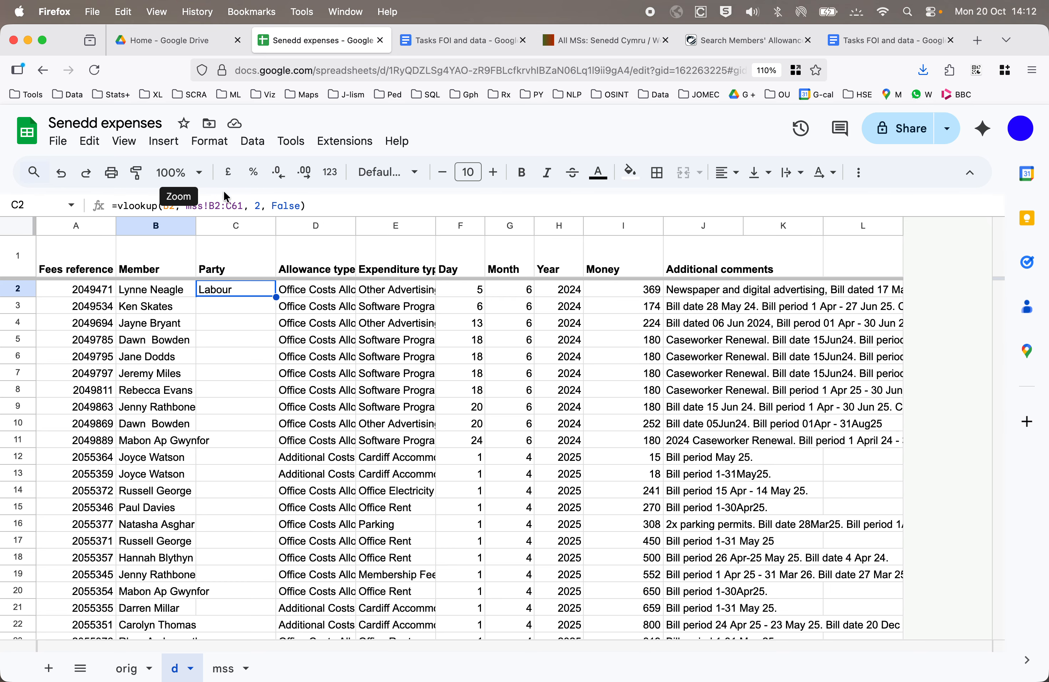
key("Return")
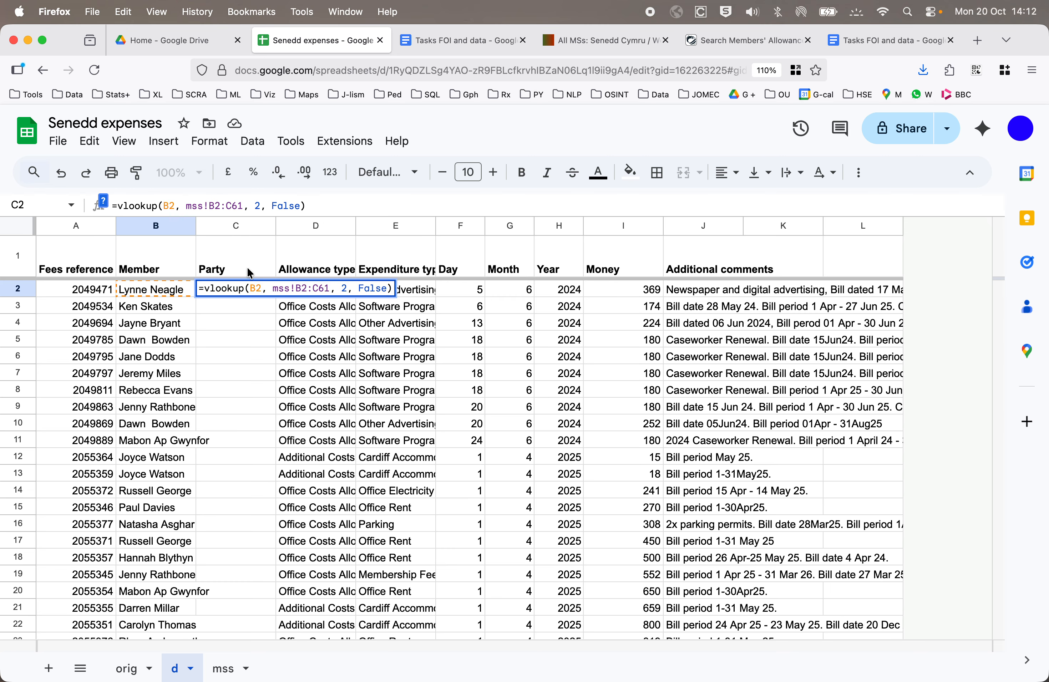
key("Escape")
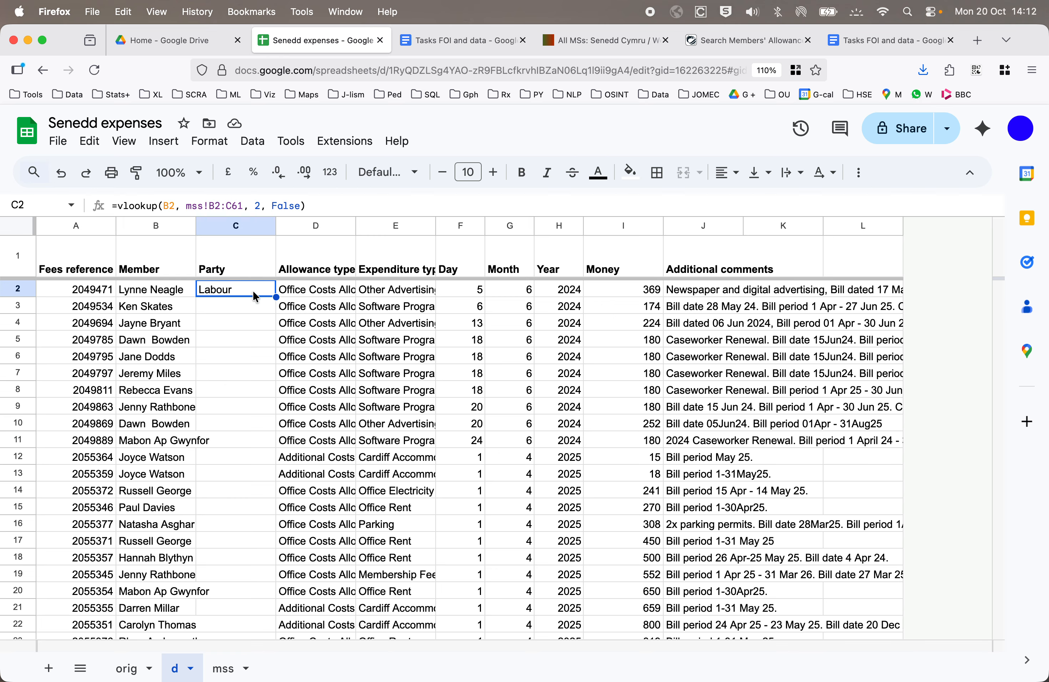
Try filling the C2 lookup formula down to C6, inspect the shifted lookup ranges, and clear the copies below C2
left_click_drag(275, 297, 266, 359)
left_click(243, 309)
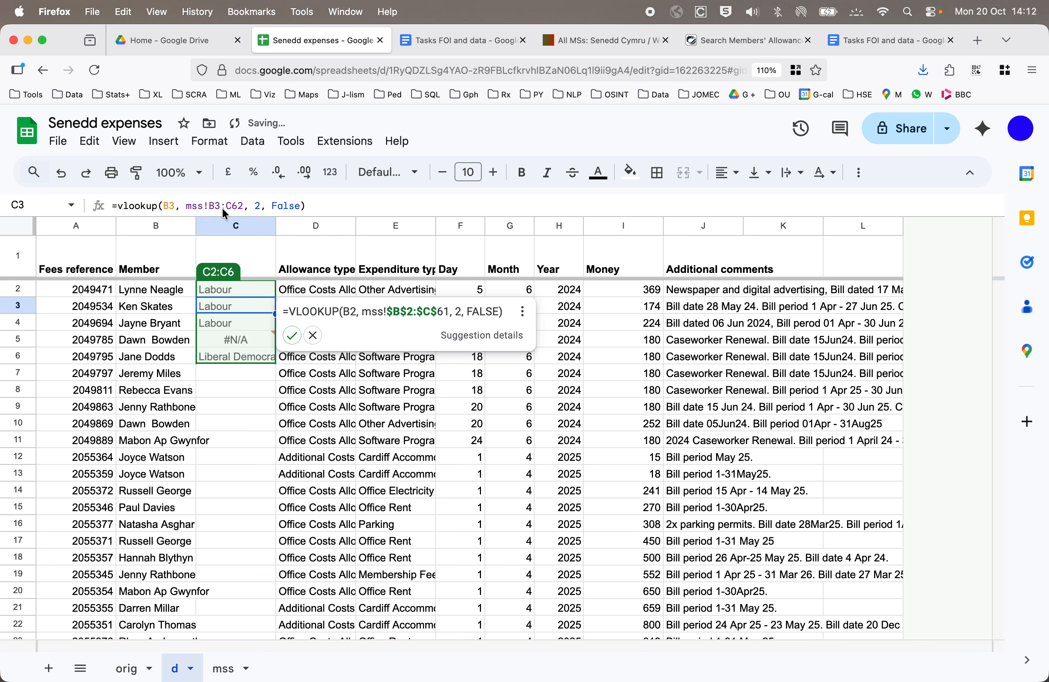
left_click_drag(209, 207, 243, 207)
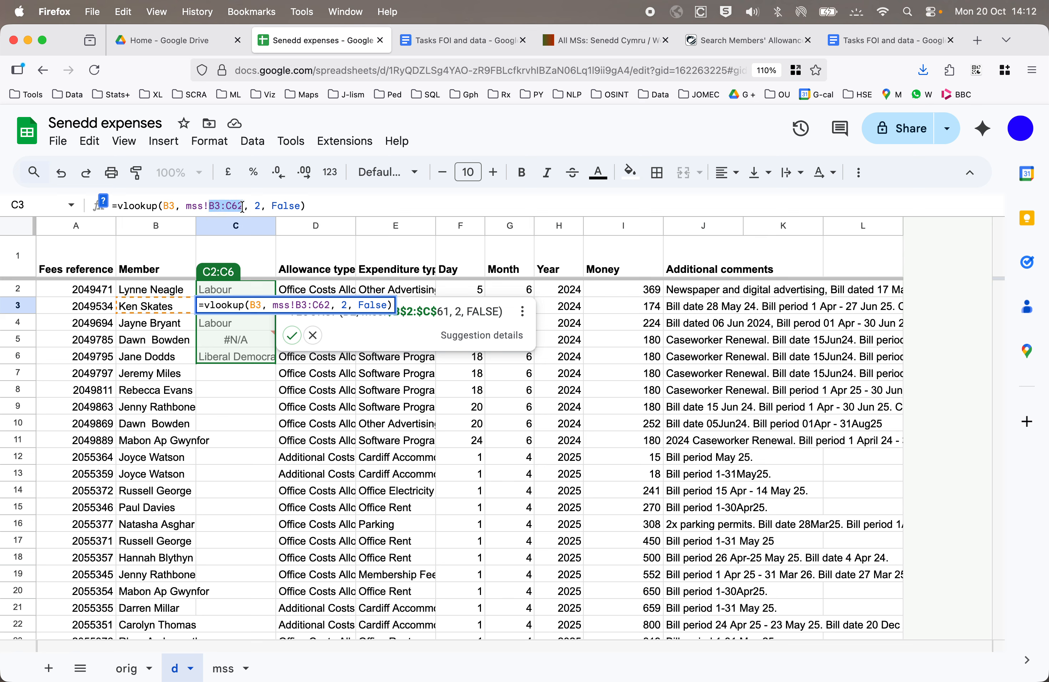
left_click(231, 327)
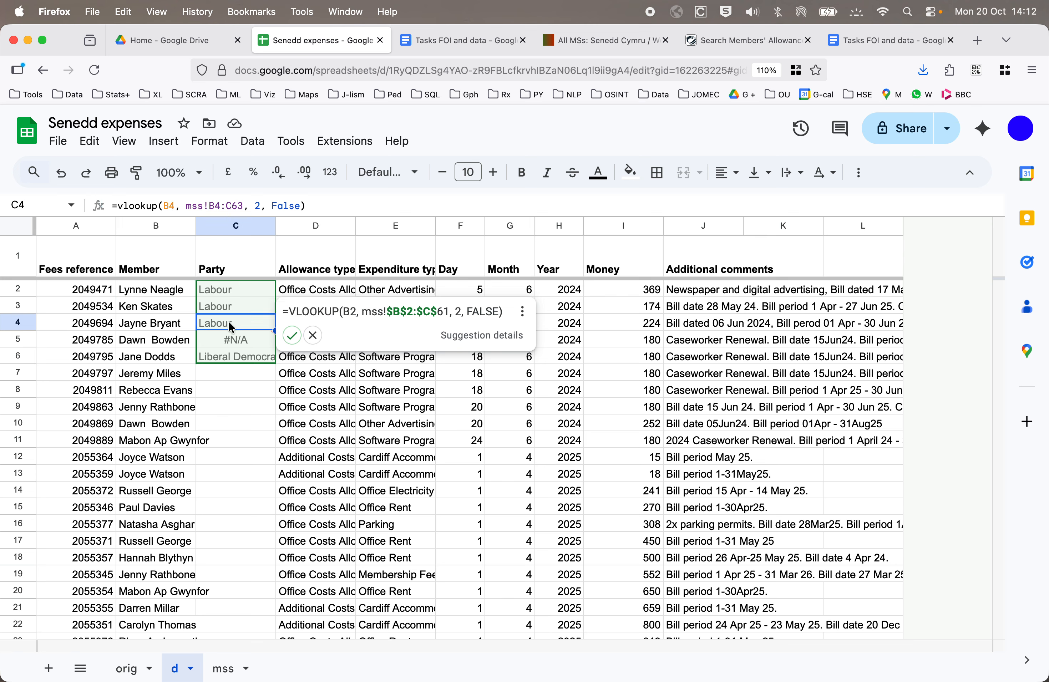
left_click(239, 392)
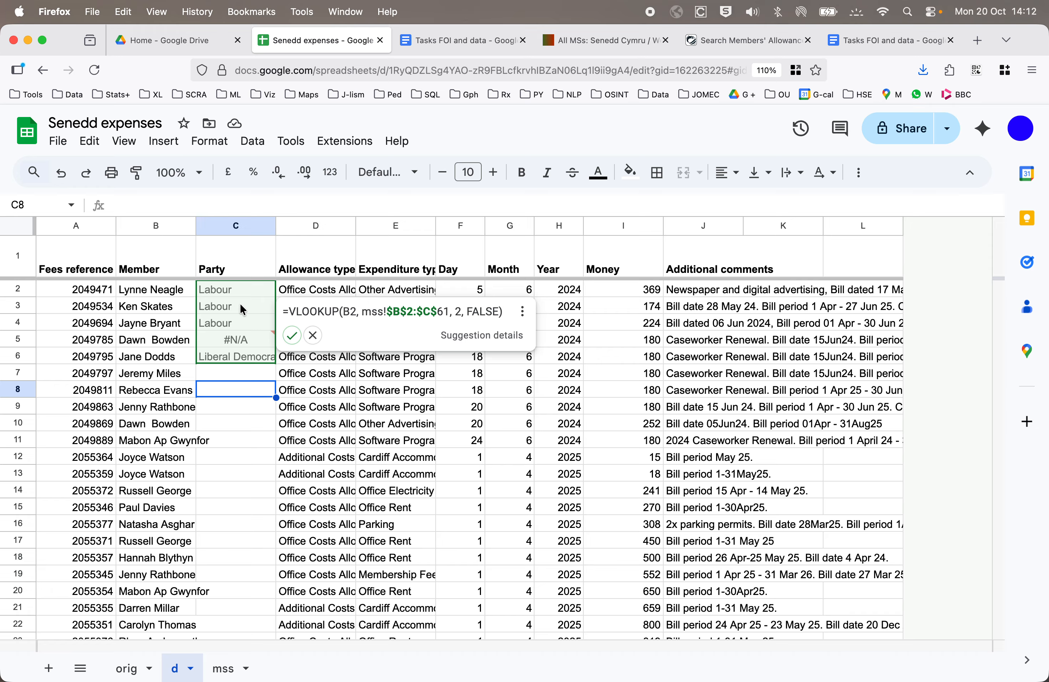
left_click(313, 335)
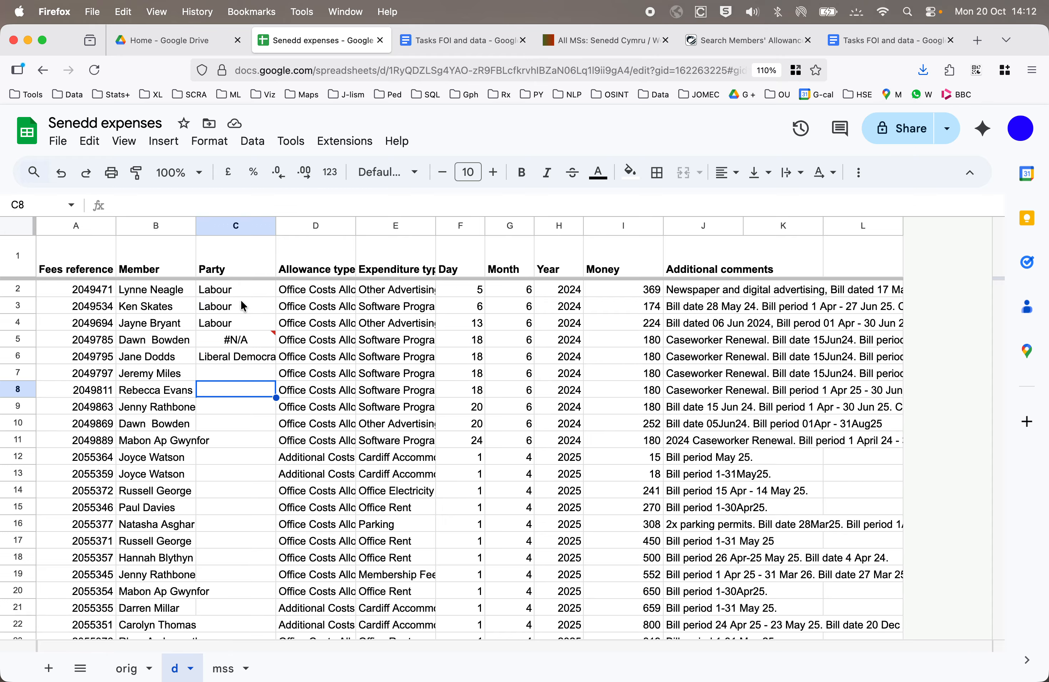
left_click_drag(244, 306, 244, 402)
key("Delete")
Fix the lookup range's rows in C2 so the formula reads =vlookup(B2, mss!B$2:C$61, 2, False)
left_click(239, 290)
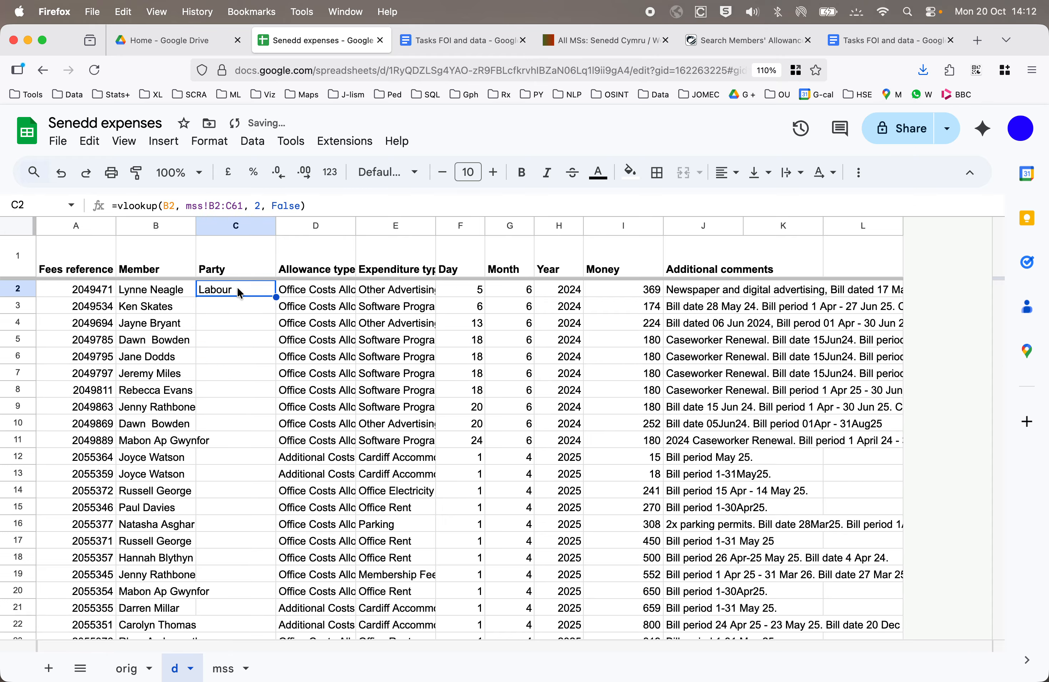
left_click(219, 205)
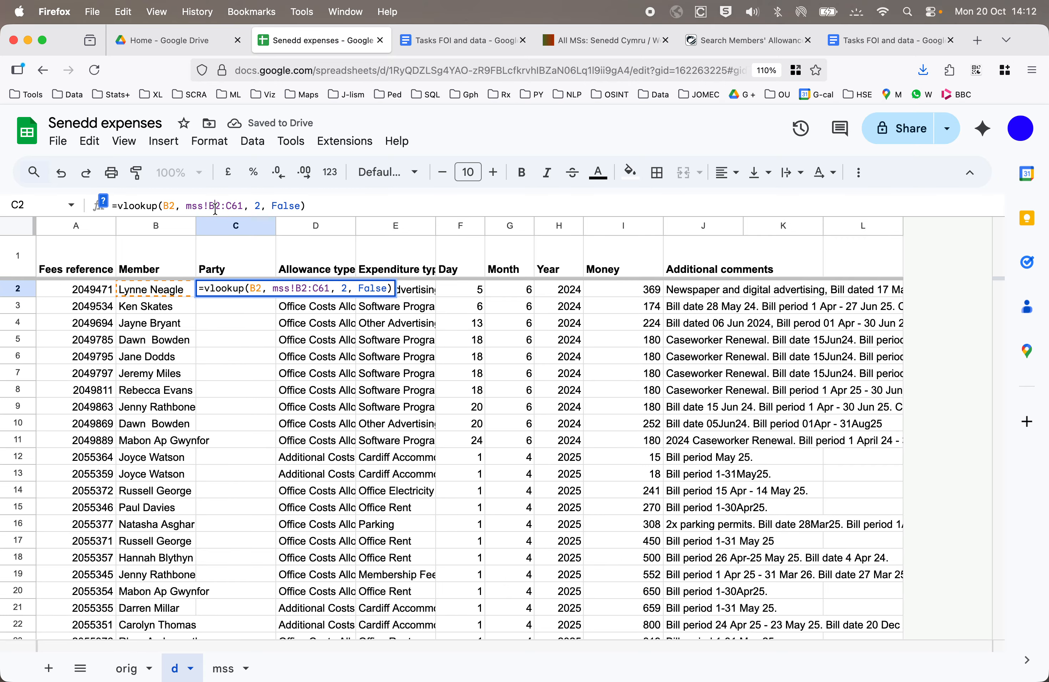
type("$")
left_click(238, 206)
type("$")
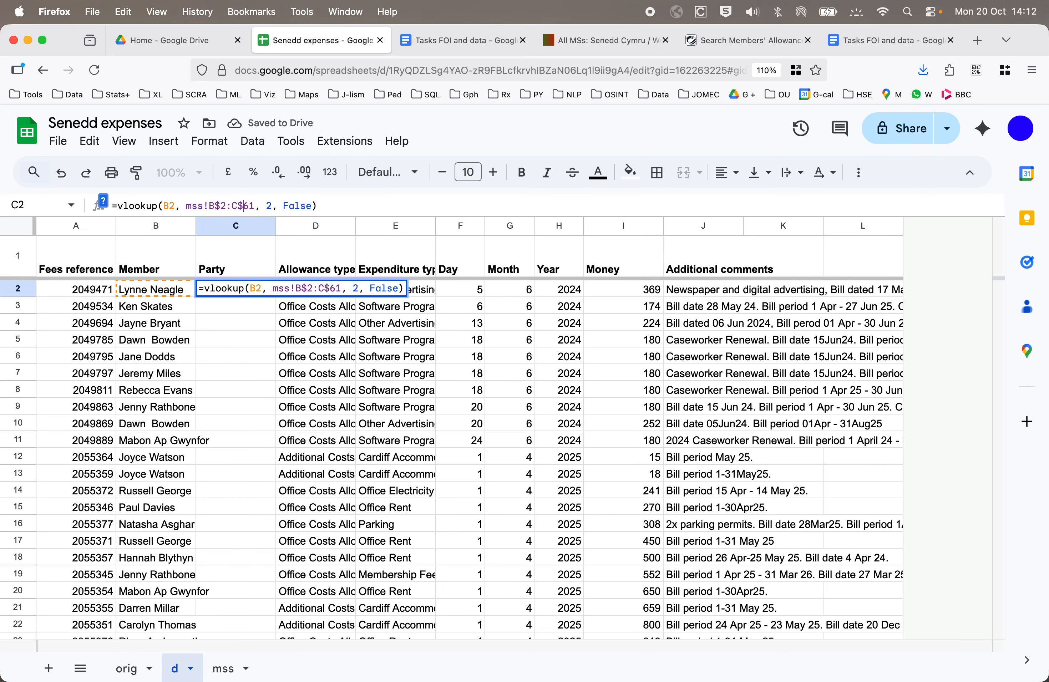
key("Return")
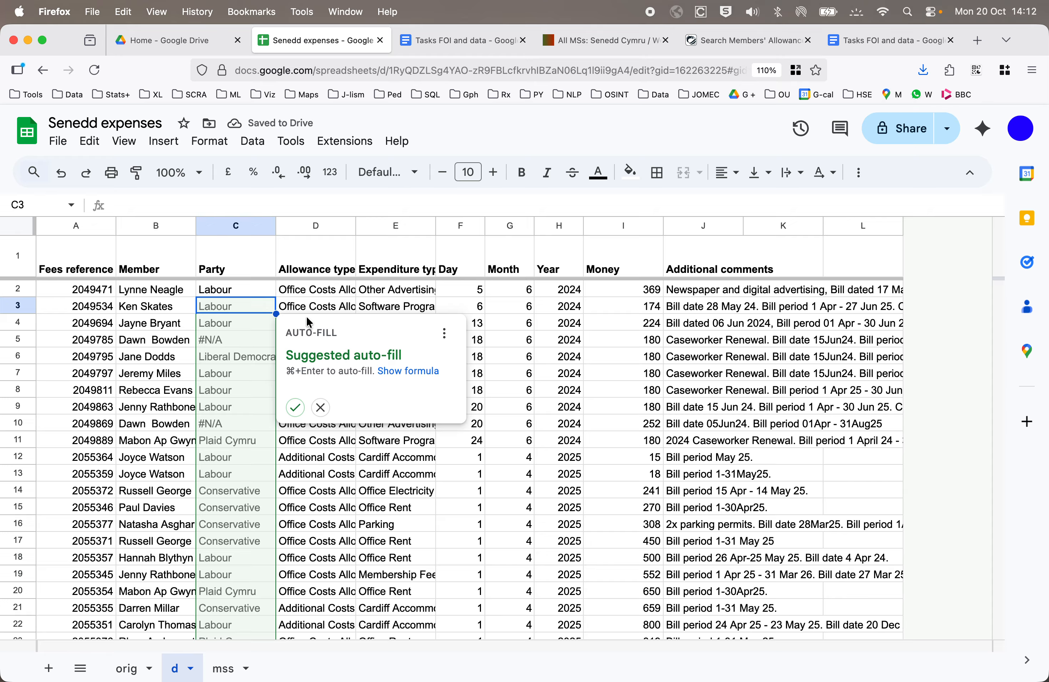
Accept the suggested auto-fill for the rest of the Party column and widen column C to fit the party names
left_click(295, 408)
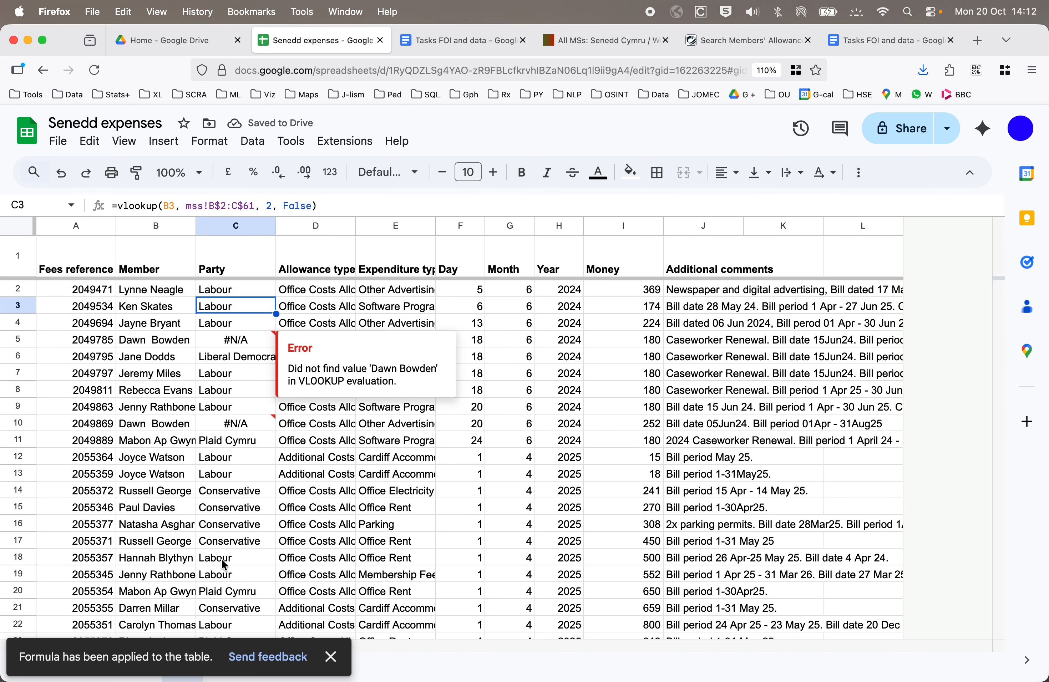
left_click(332, 662)
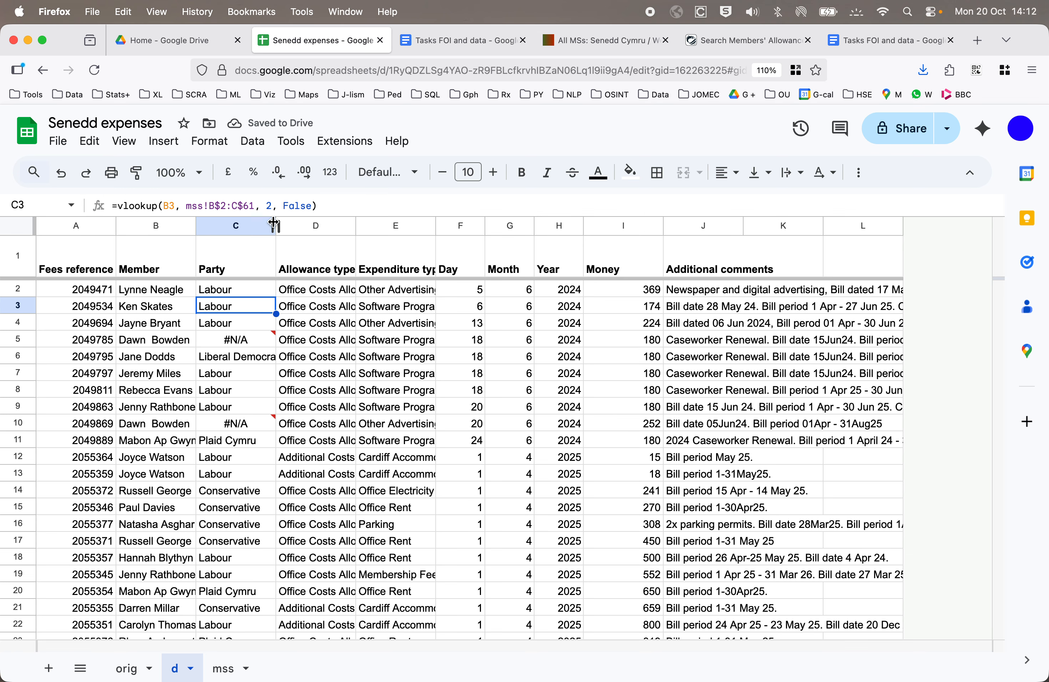
left_click_drag(275, 226, 331, 226)
Create a filter on the sheet d data and show only the rows whose Party value is #N/A
left_click(271, 339)
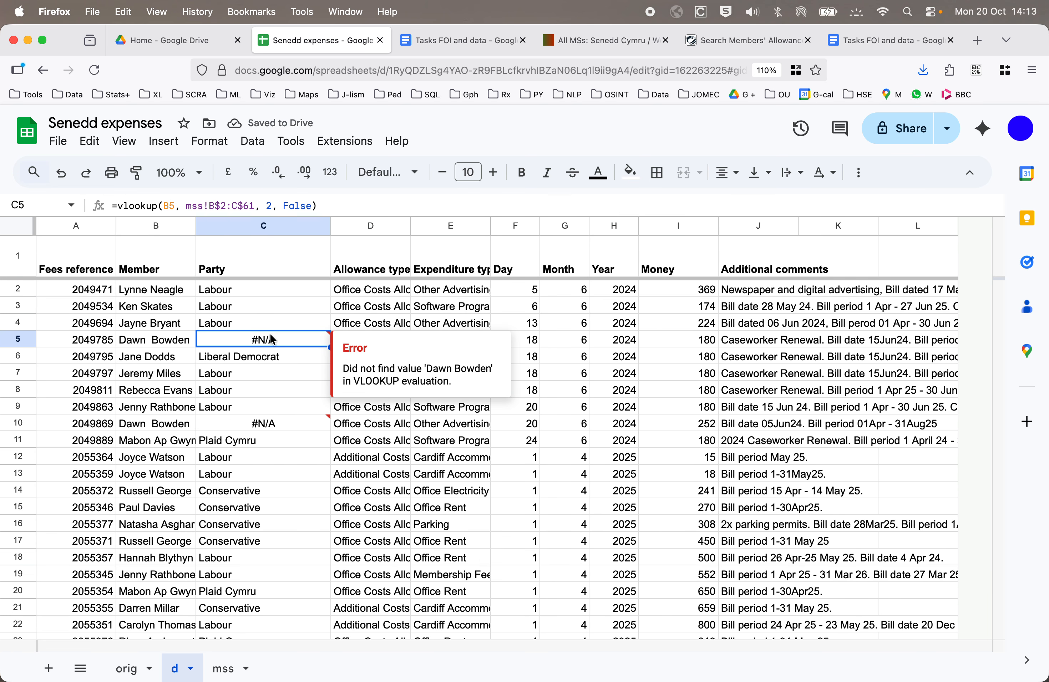
left_click(253, 141)
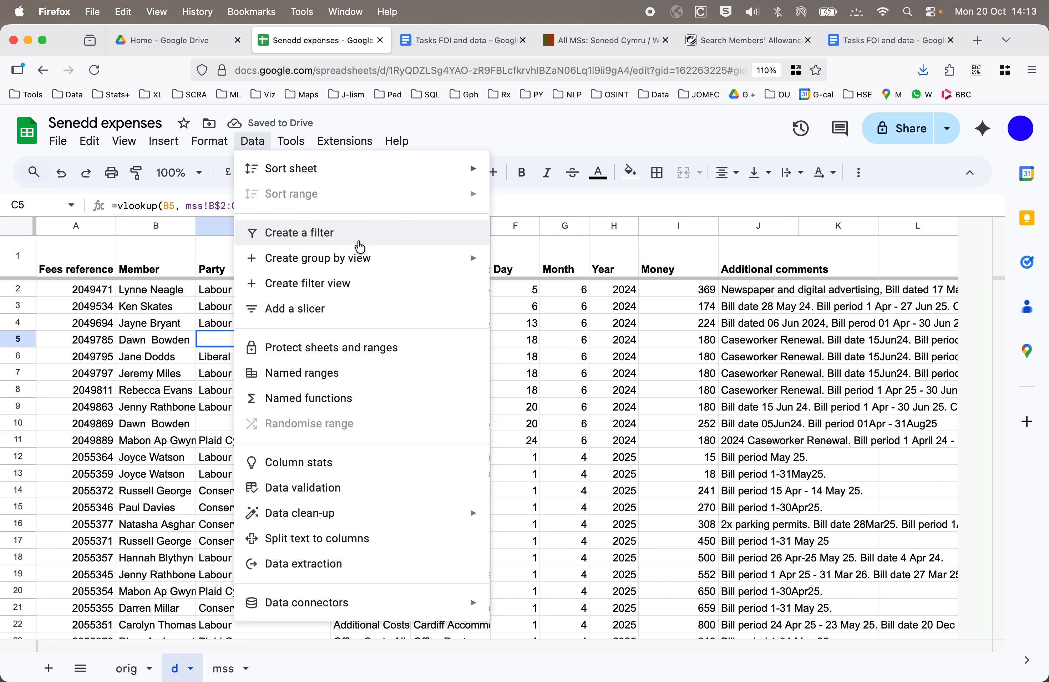
left_click(361, 238)
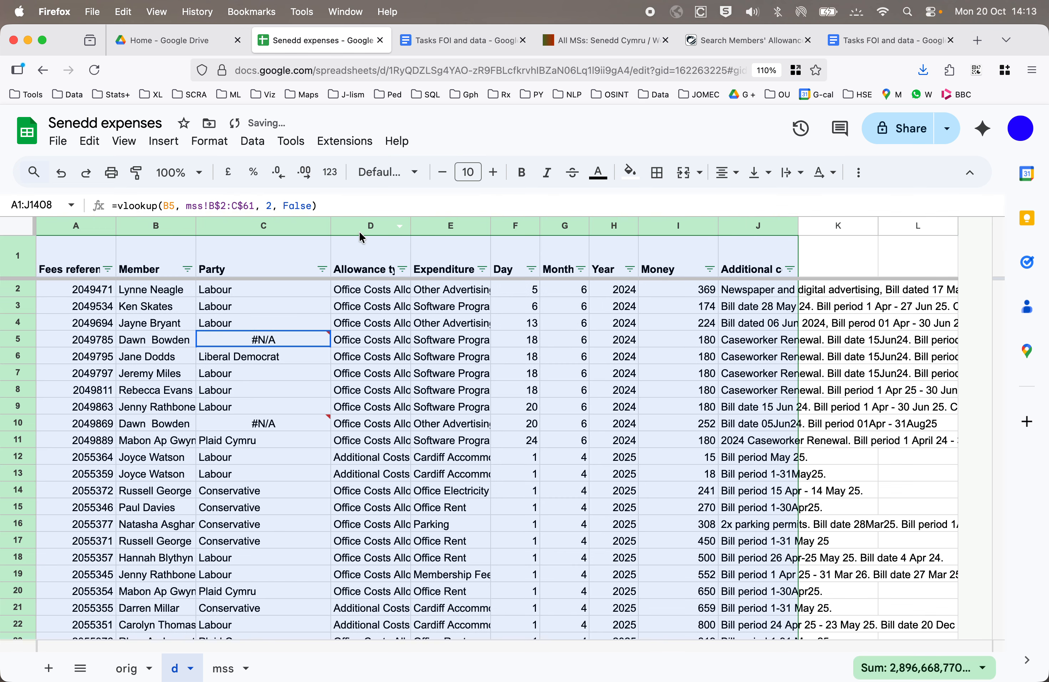
left_click(303, 313)
left_click(323, 269)
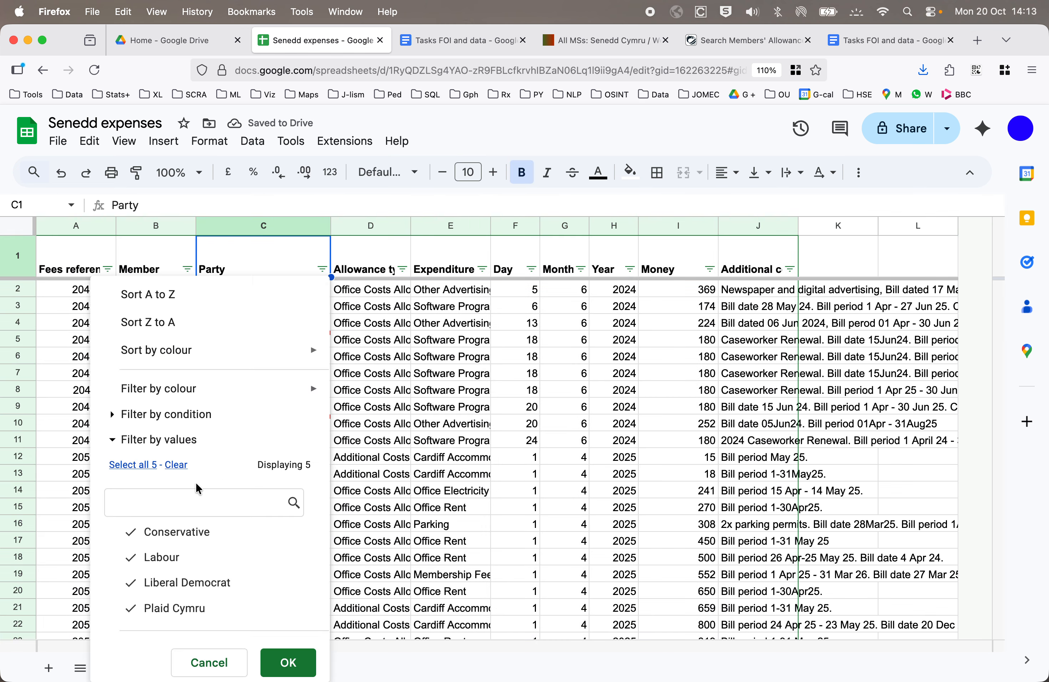
left_click(176, 465)
scroll(211, 583, "down", 1)
left_click(202, 610)
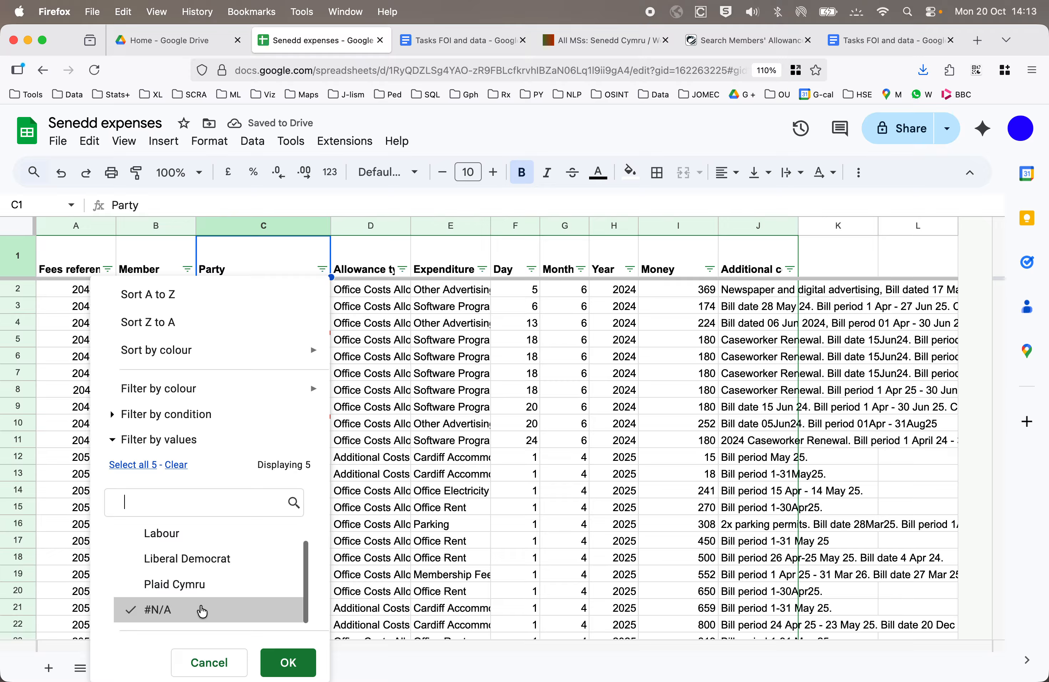
left_click(289, 664)
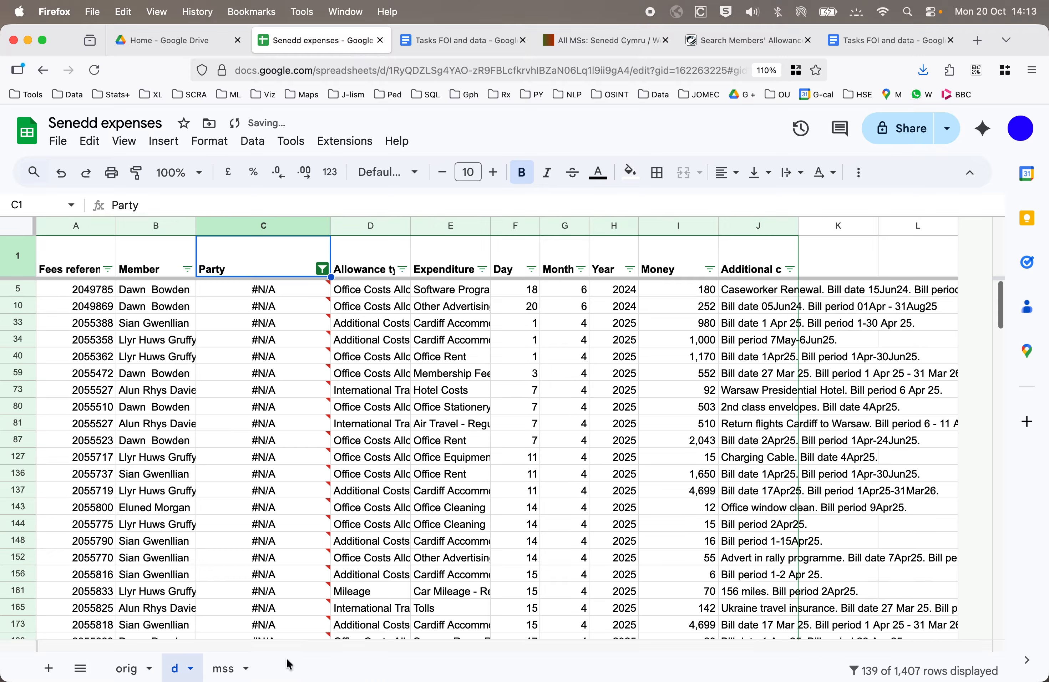
Widen the Member column and sort sheet d from A to Z by member name
left_click_drag(193, 226, 285, 225)
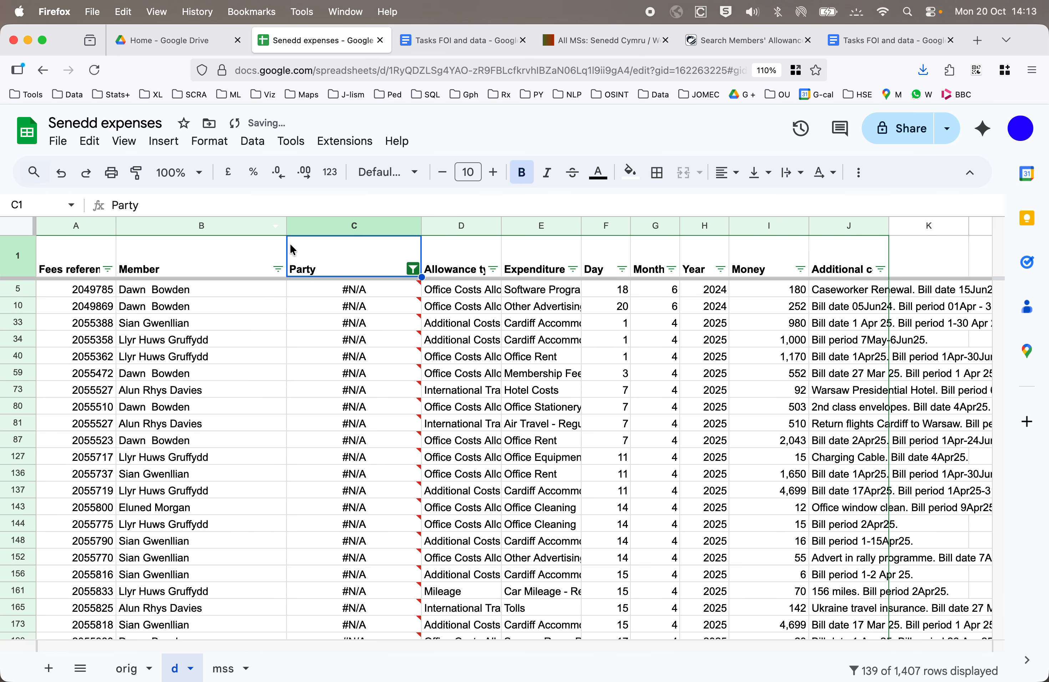
right_click(276, 229)
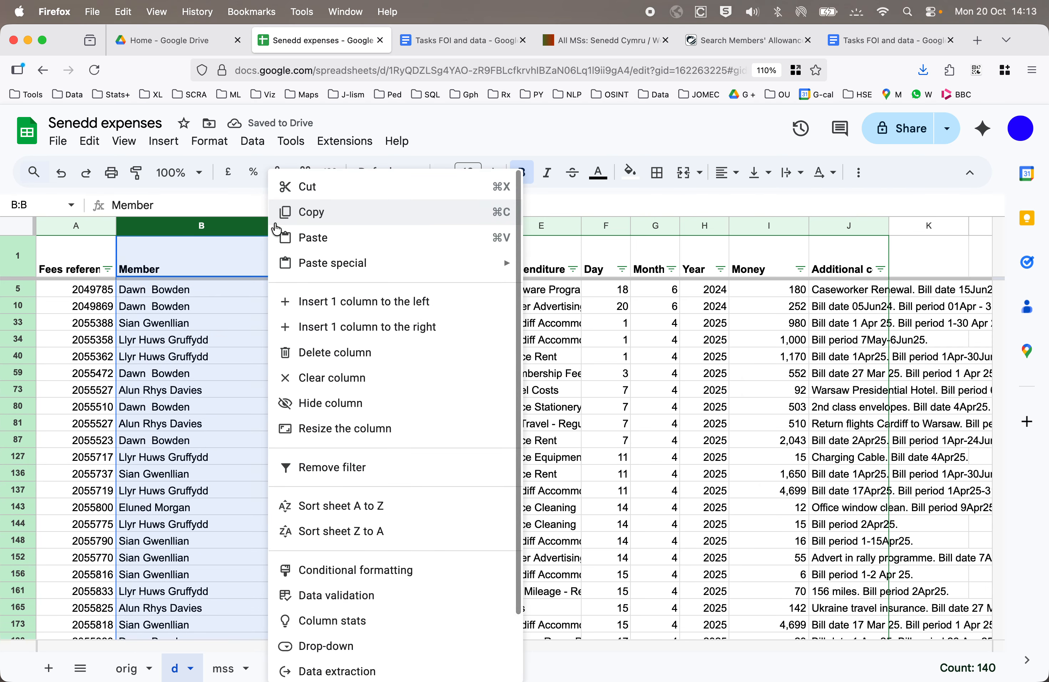
left_click(279, 228)
left_click(277, 227)
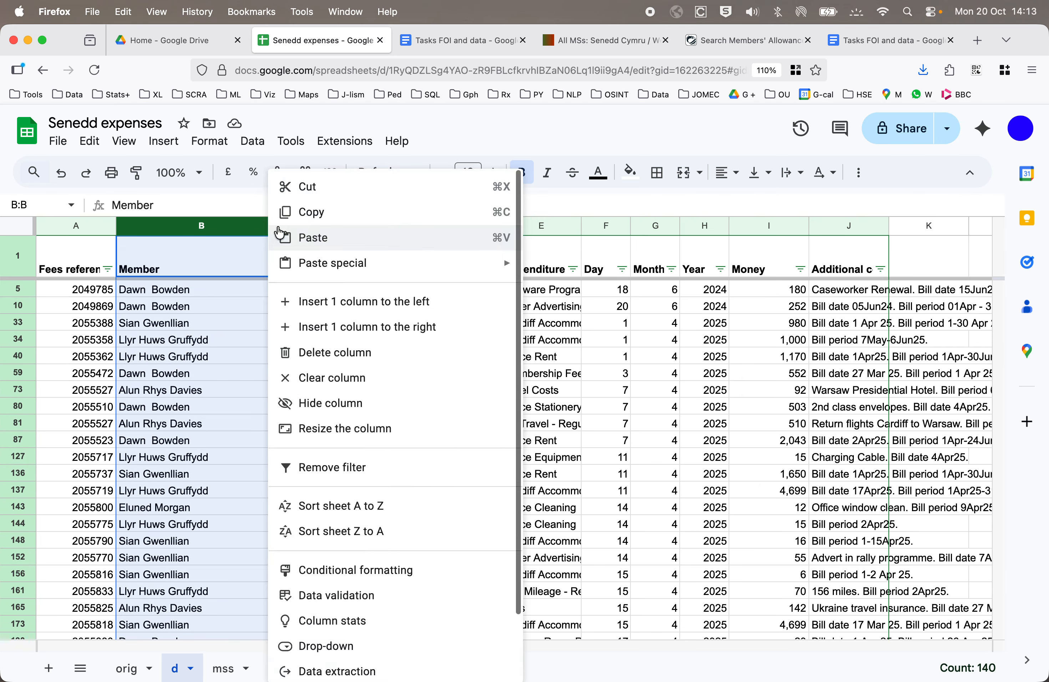
left_click(386, 509)
left_click(256, 300)
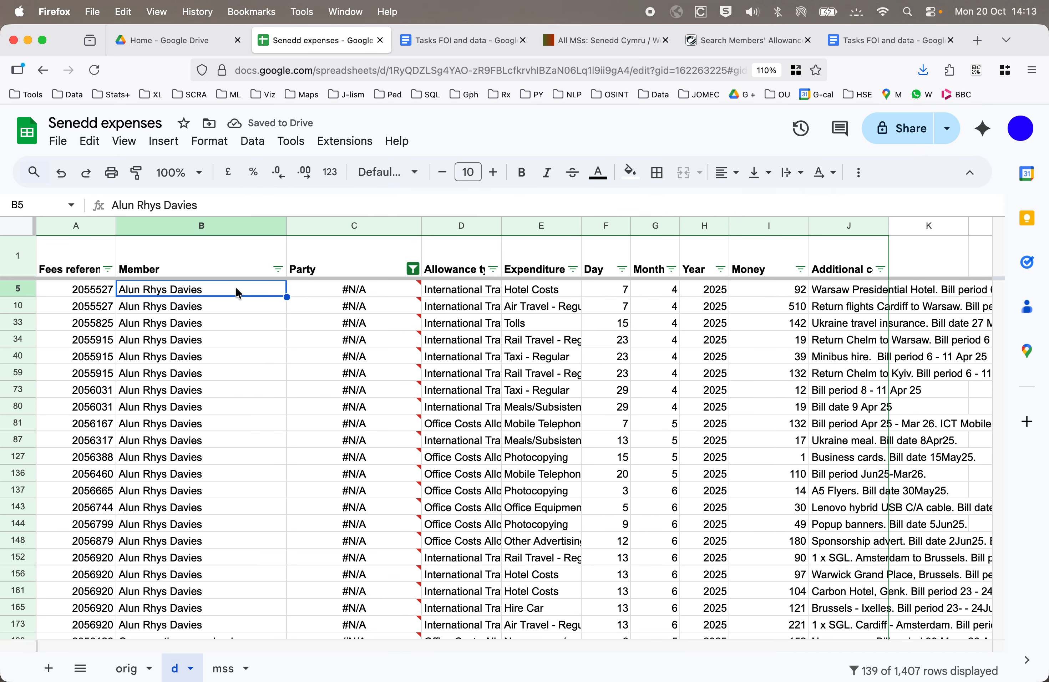
Freeze the header row of the mss sheet and sort the sheet from A to Z by the Name column
left_click(227, 674)
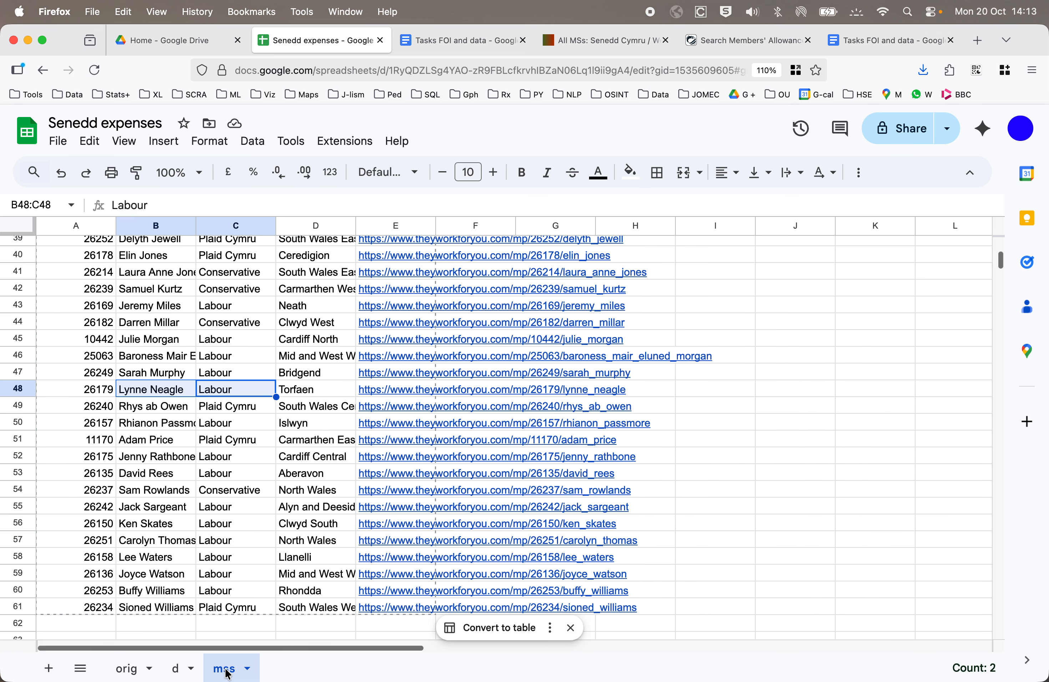
left_click(149, 366)
key("super+Up")
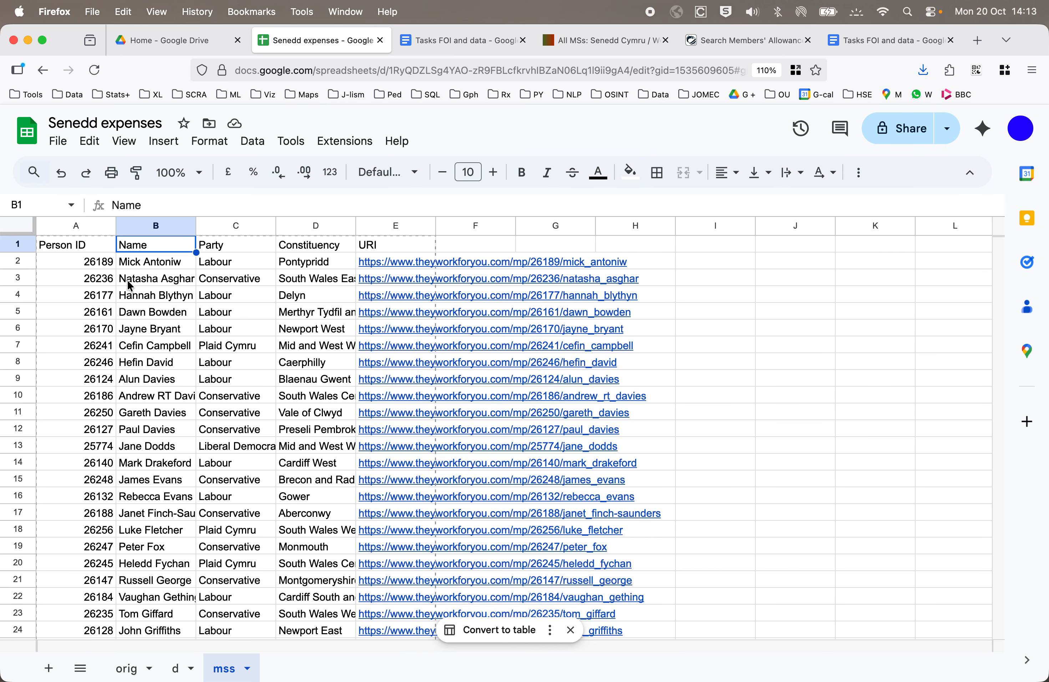
left_click(121, 141)
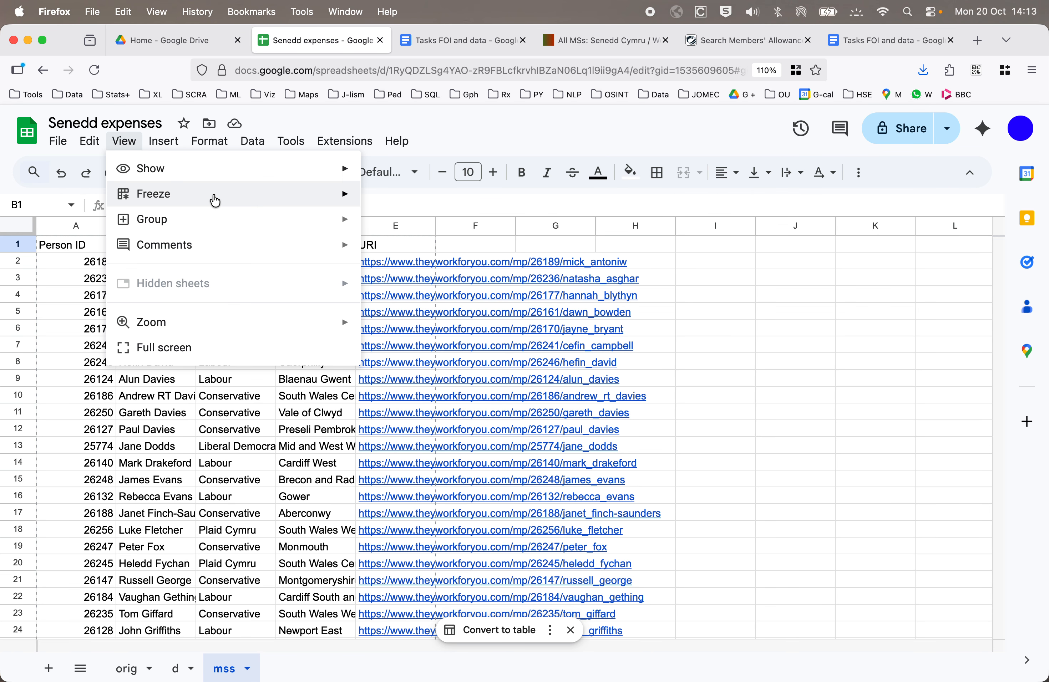
mouse_move(215, 197)
left_click(436, 222)
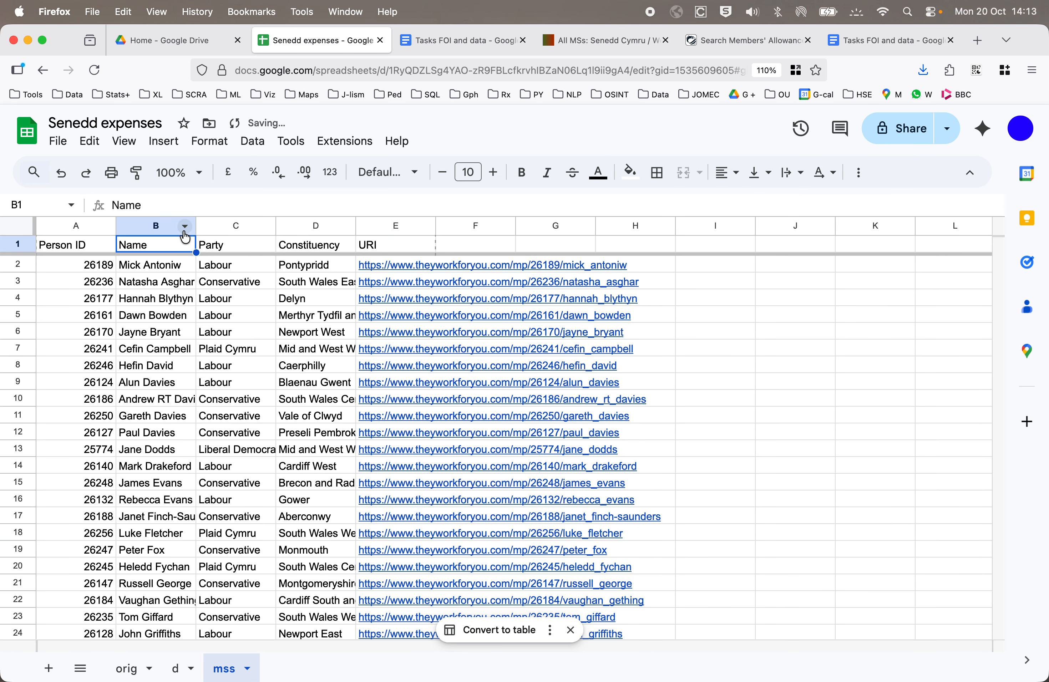
left_click(185, 226)
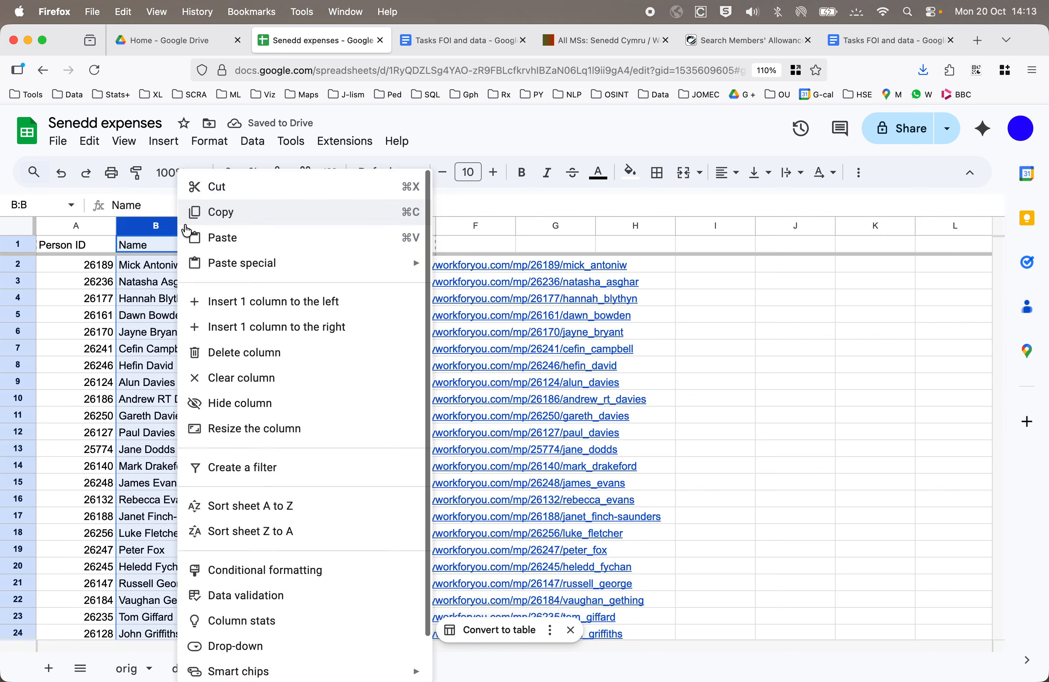
left_click(297, 509)
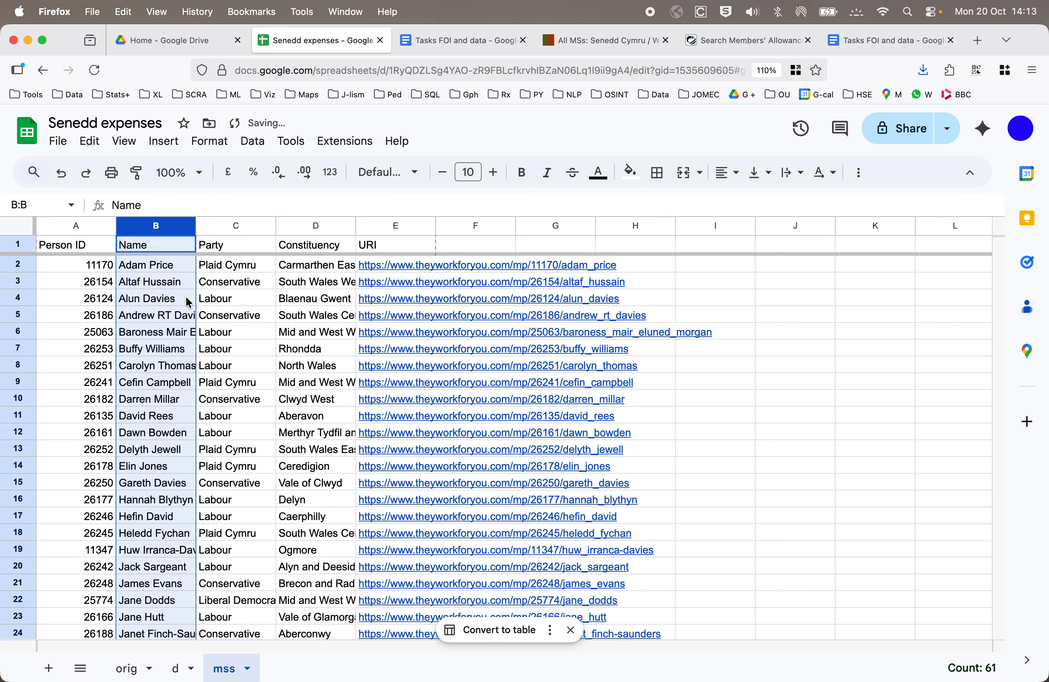
left_click(141, 303)
double_click(142, 301)
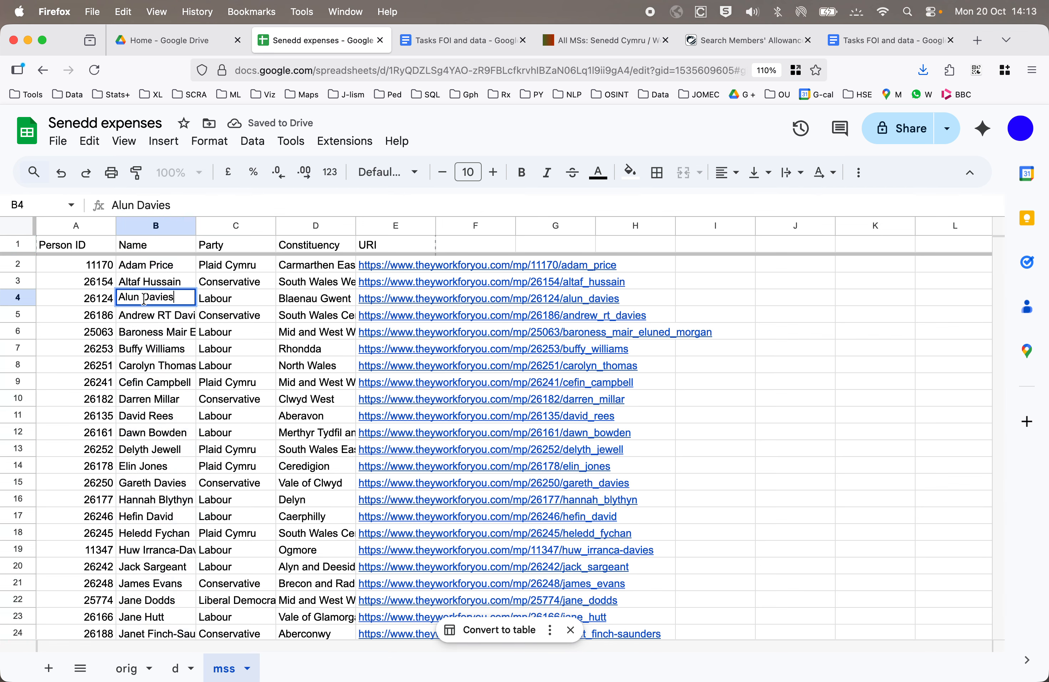
left_click(144, 300)
type("Rhys")
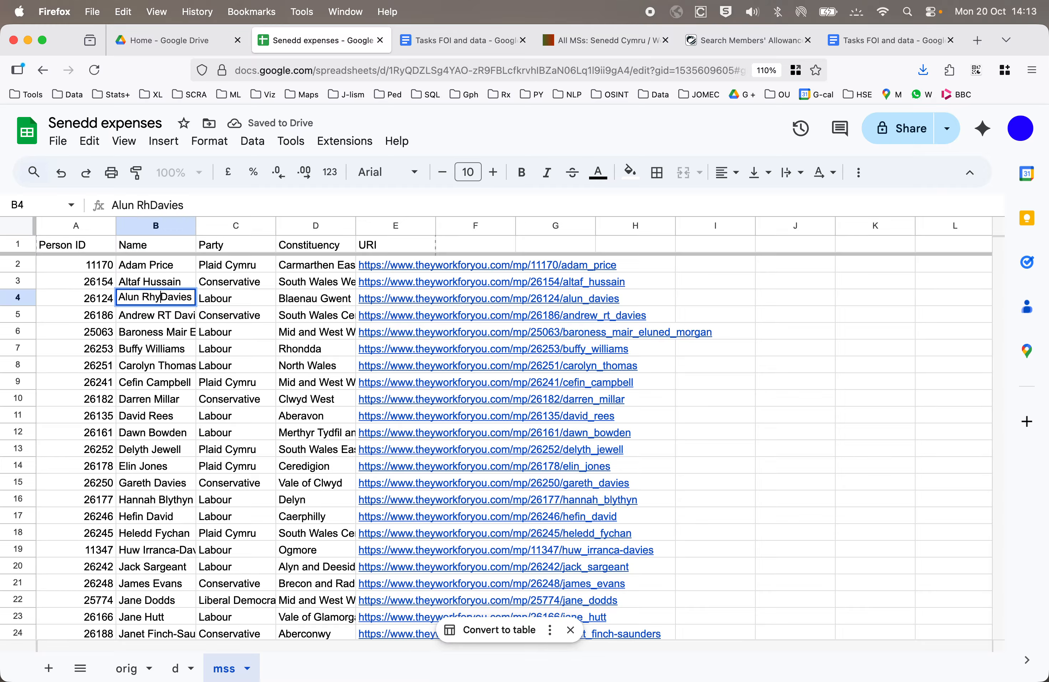
key("Return")
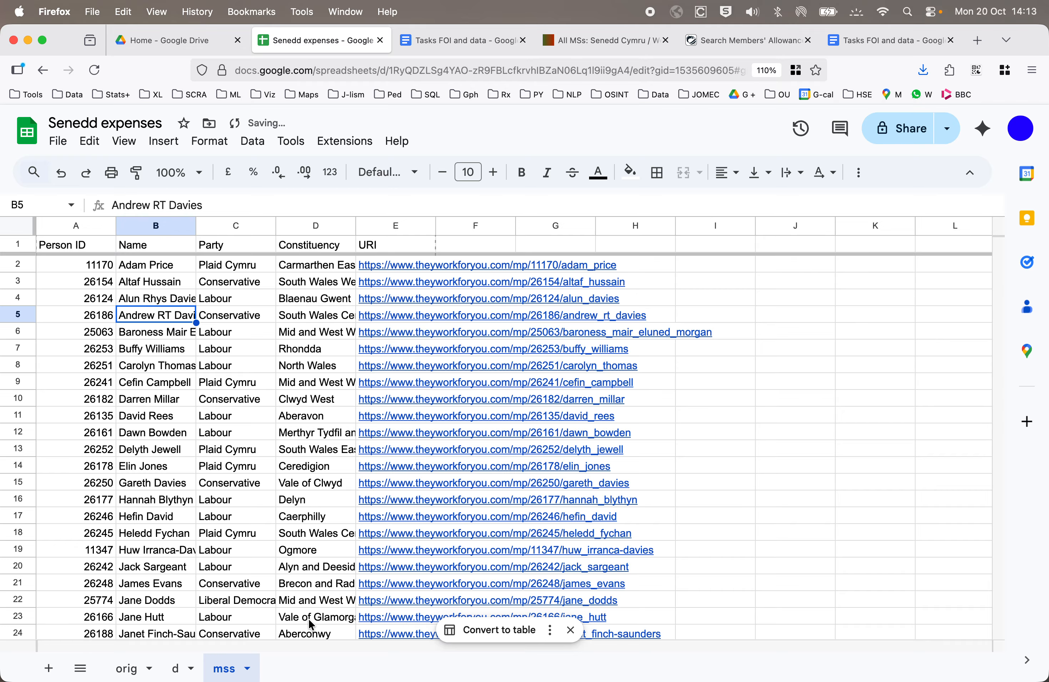
left_click(174, 670)
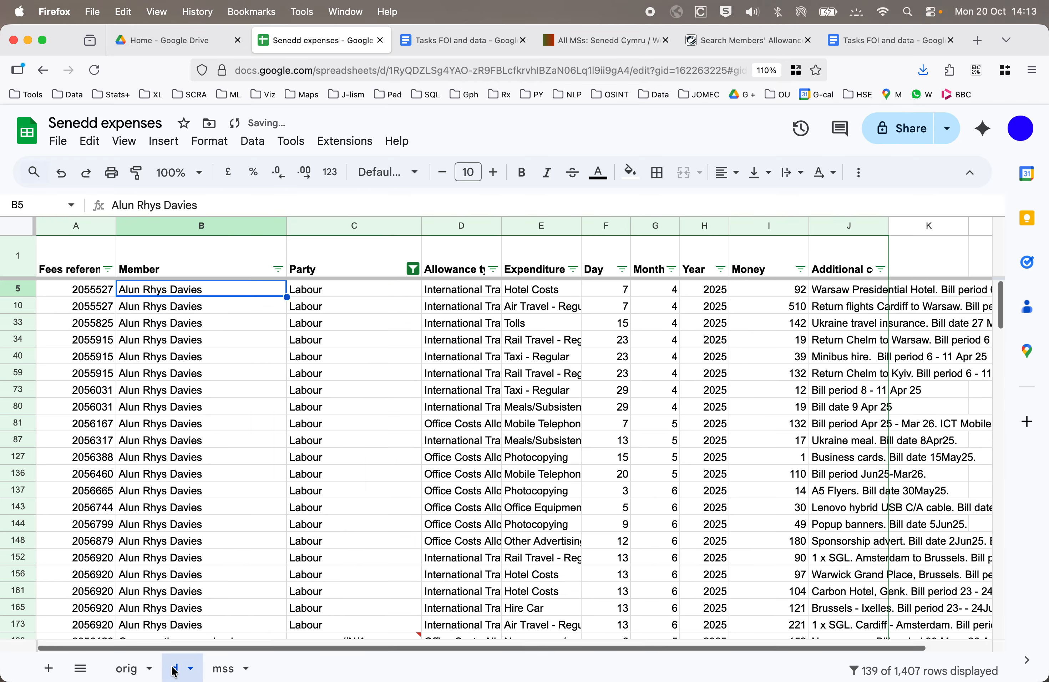
left_click(333, 294)
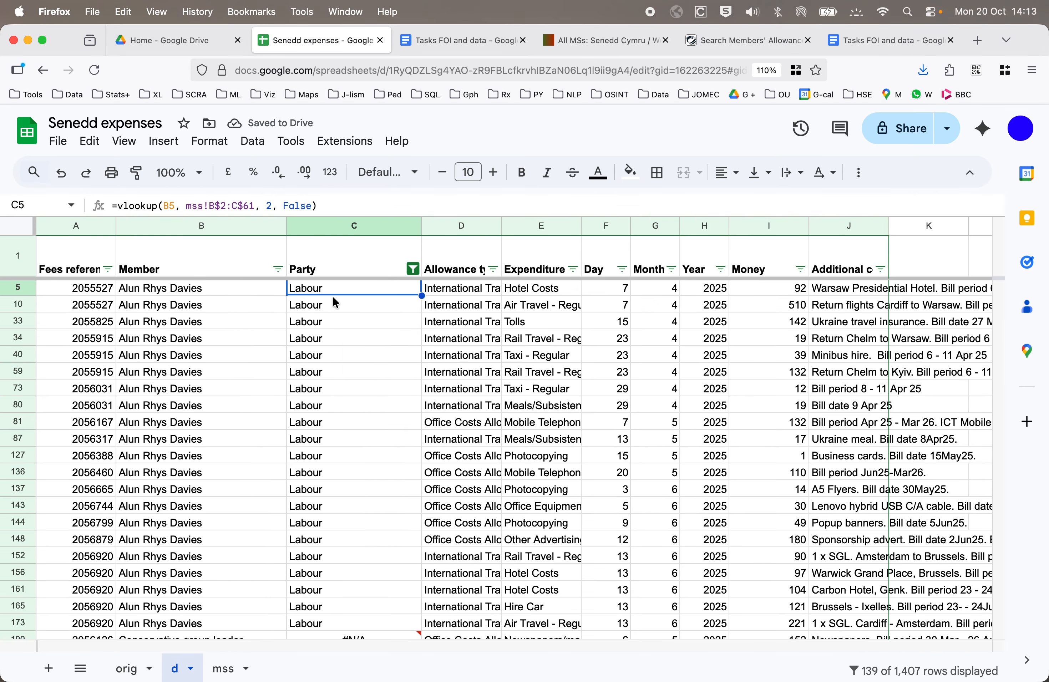
Enter Conservative as the Party in C190 and fill it down through C246 for all Conservative group leader rows on sheet d
scroll(333, 296, "down", 8)
scroll(333, 296, "up", 1)
mouse_move(316, 378)
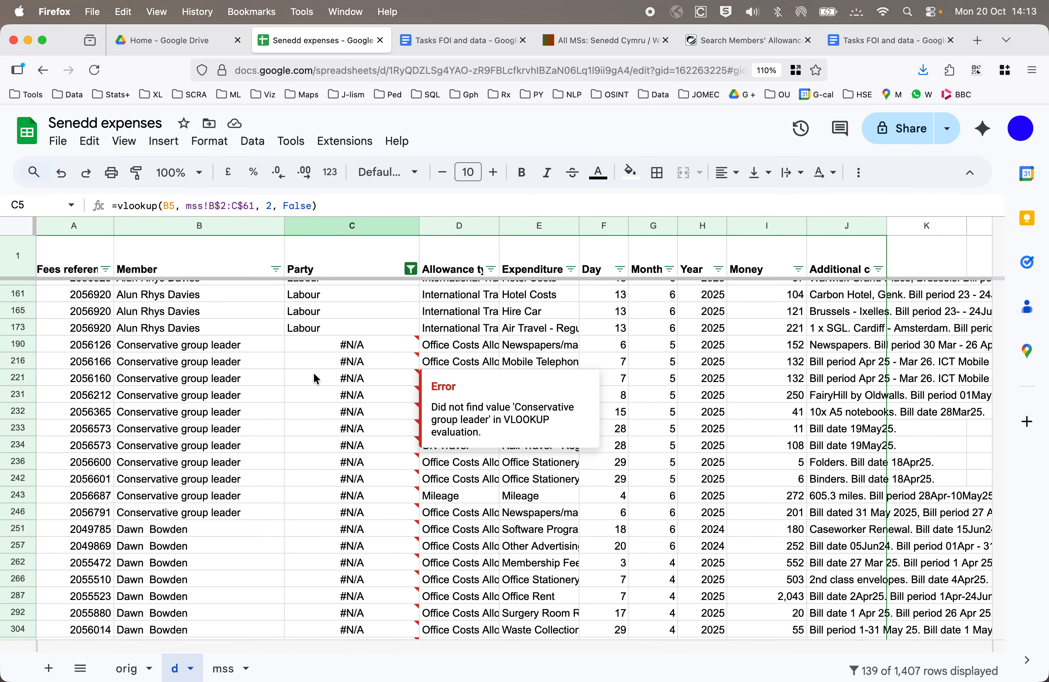
left_click(226, 669)
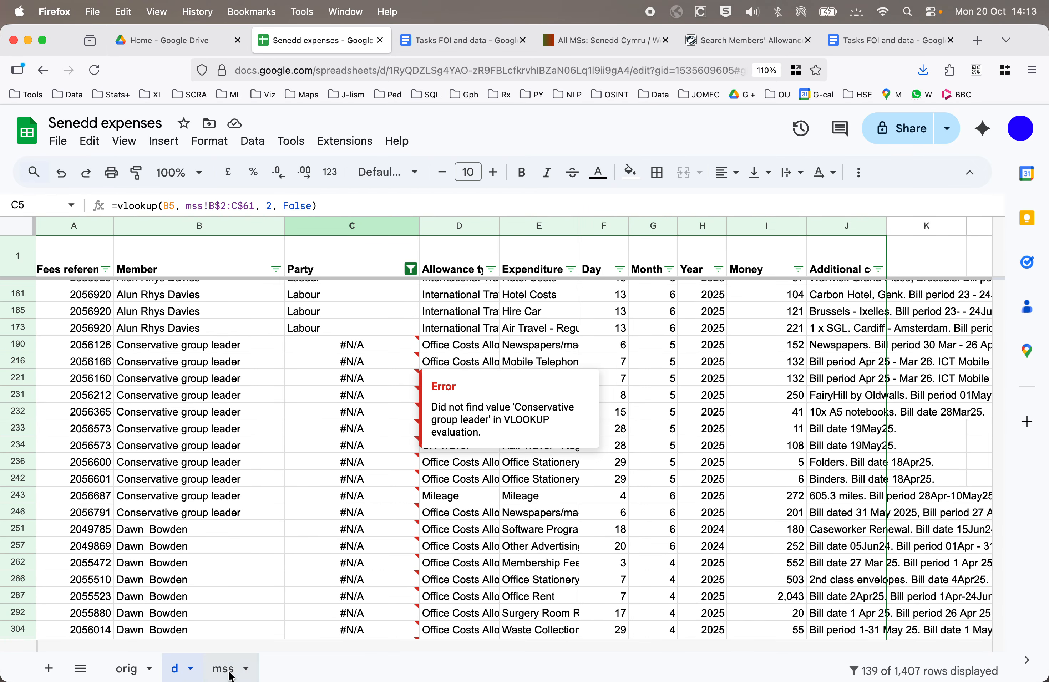
left_click(174, 670)
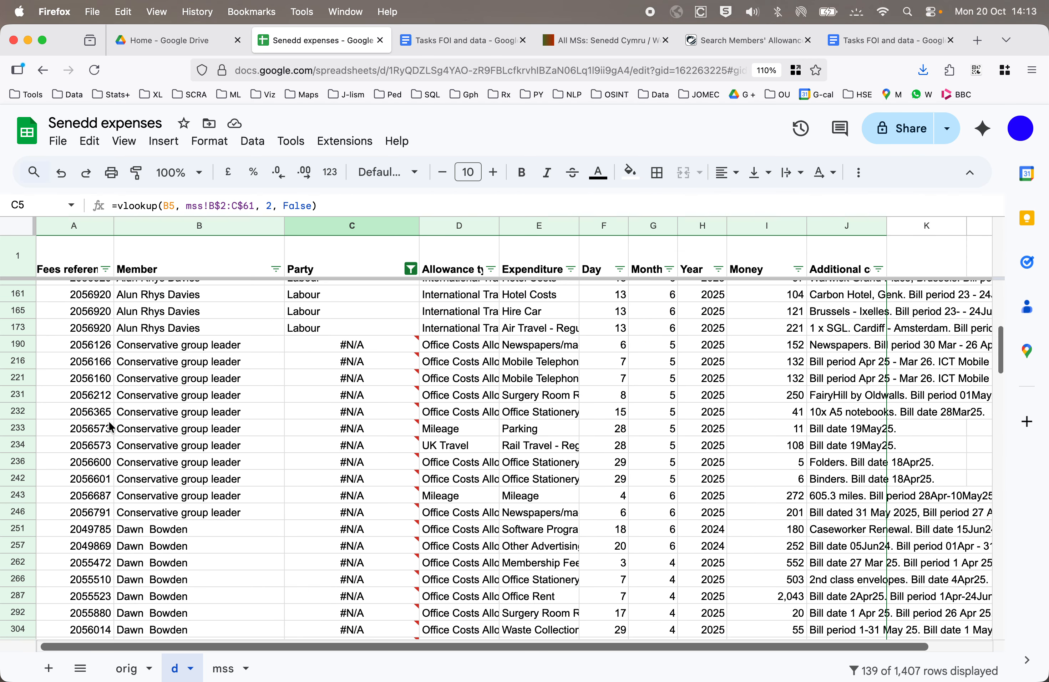
left_click(343, 350)
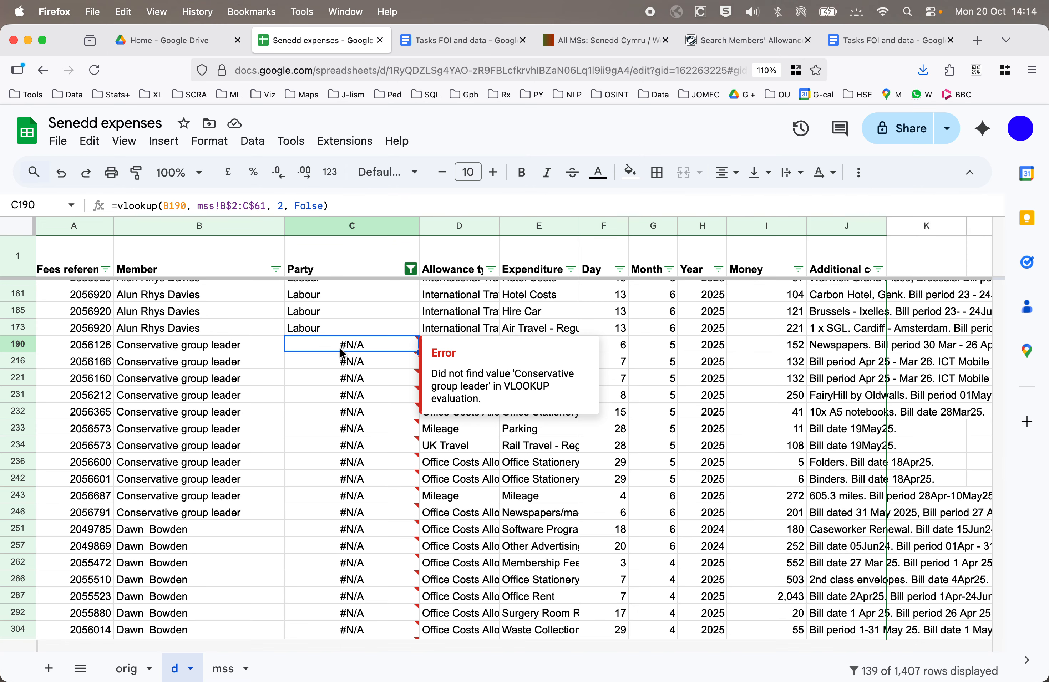
type("Conservative")
key("Return")
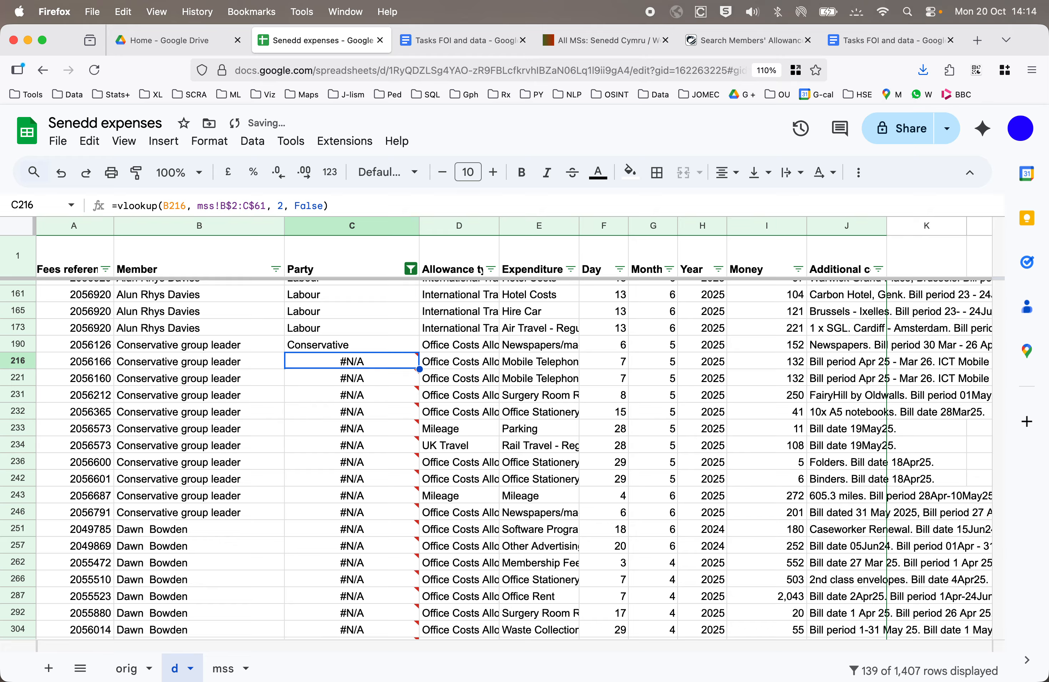
left_click(382, 345)
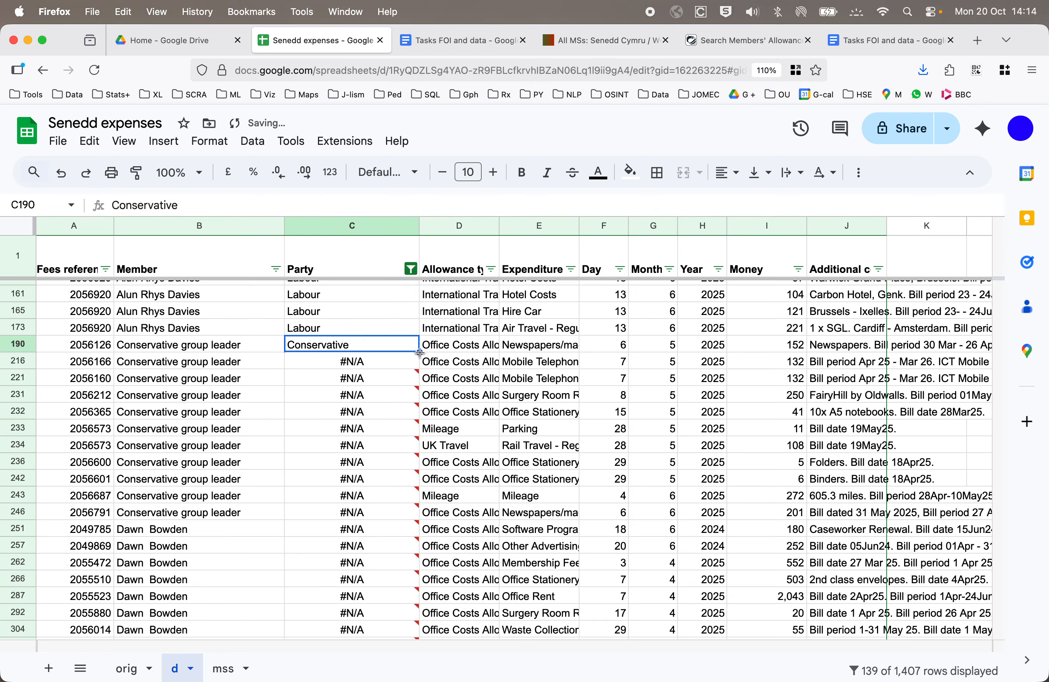
left_click_drag(420, 352, 422, 517)
left_click(370, 380)
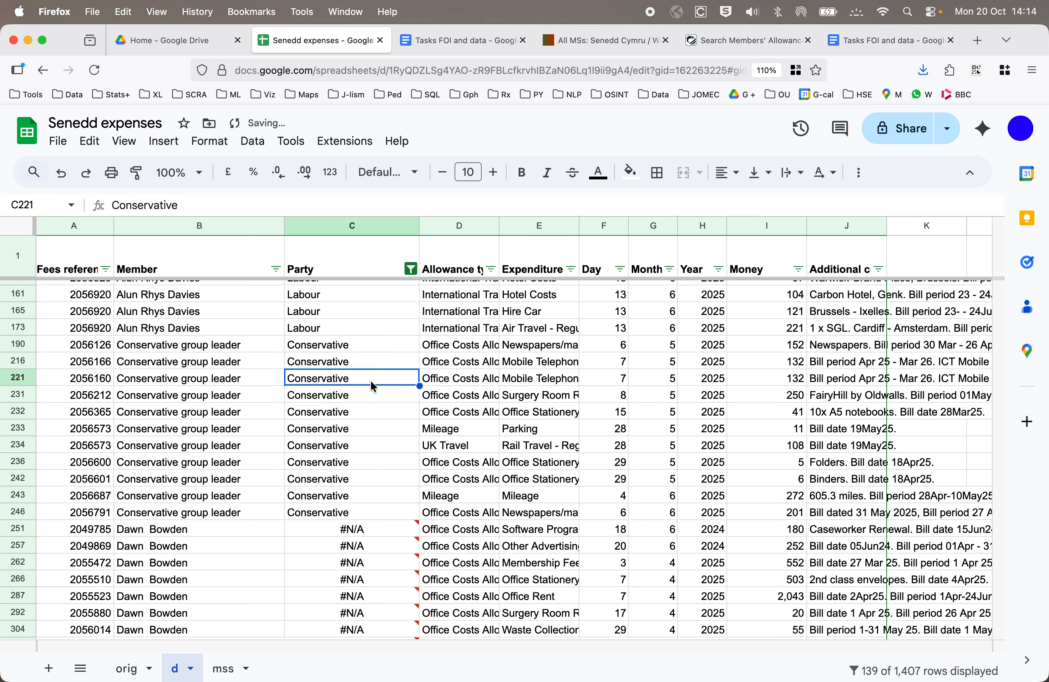
scroll(369, 385, "down", 3)
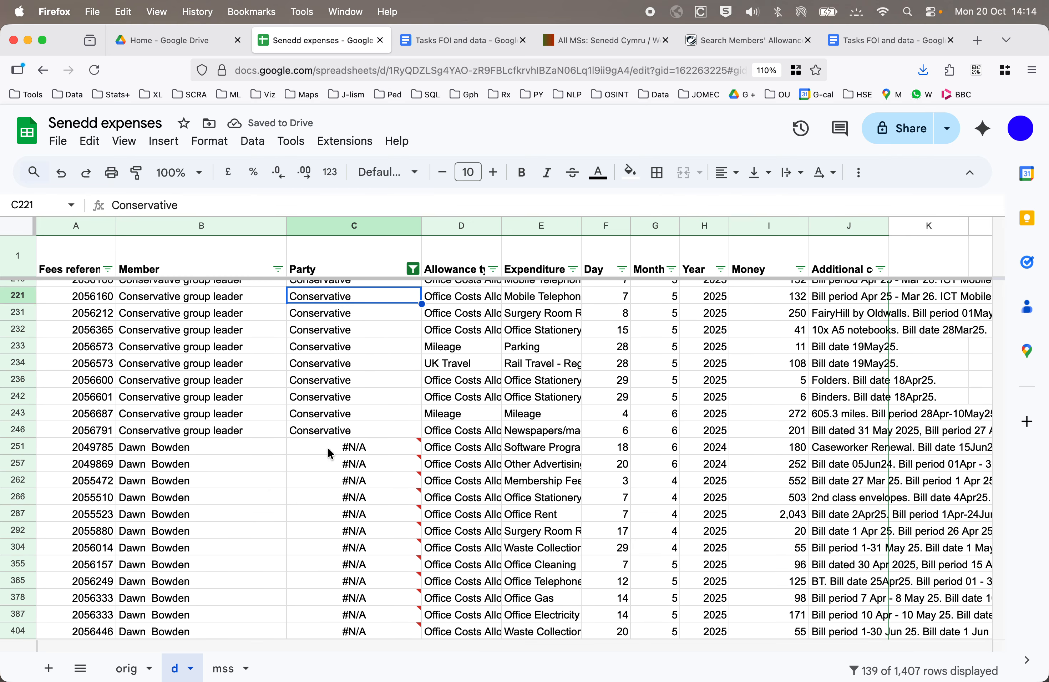
left_click(152, 450)
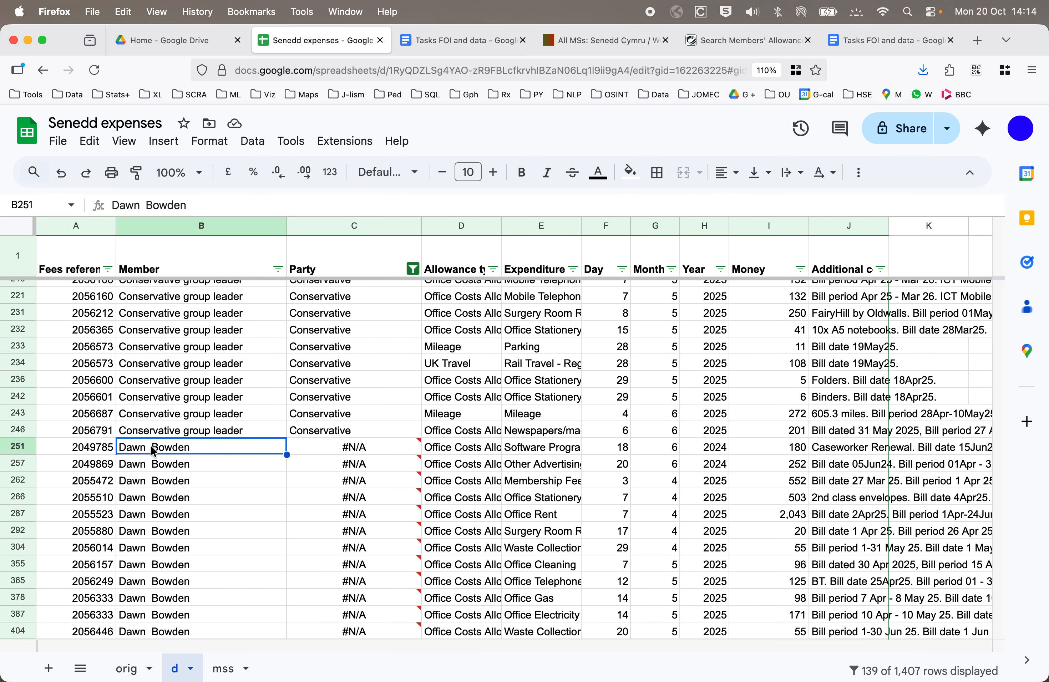
double_click(152, 450)
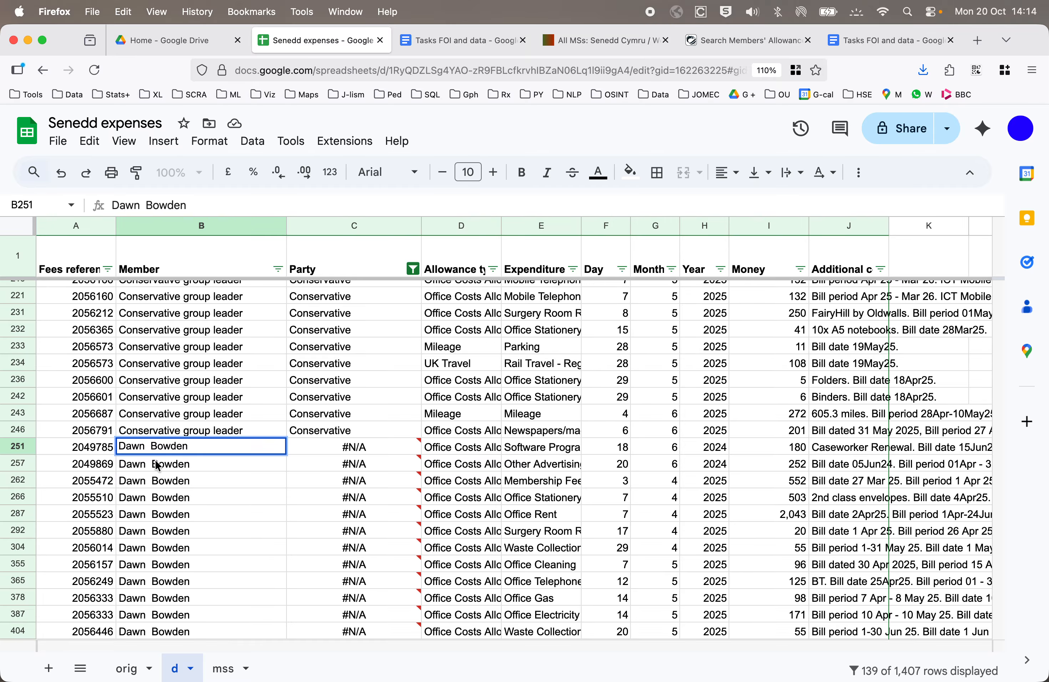
key("BackSpace")
key("Return")
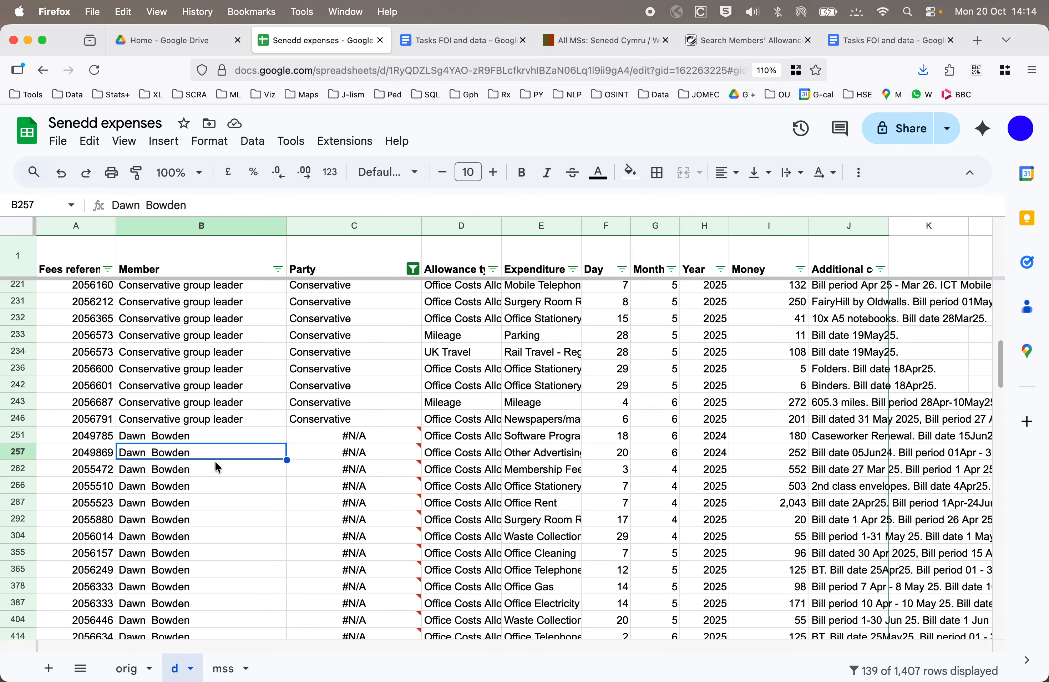
Remove the extra space from the member name in B257 and B251 so both read Dawn Bowden
scroll(215, 461, "down", 8)
scroll(216, 462, "up", 4)
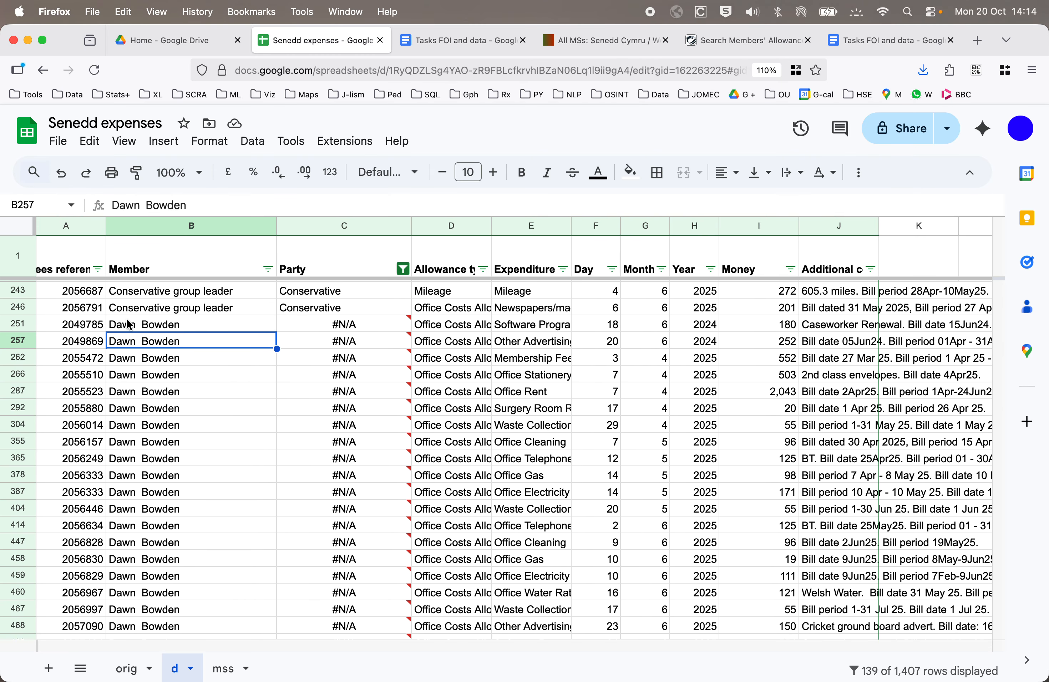
double_click(142, 341)
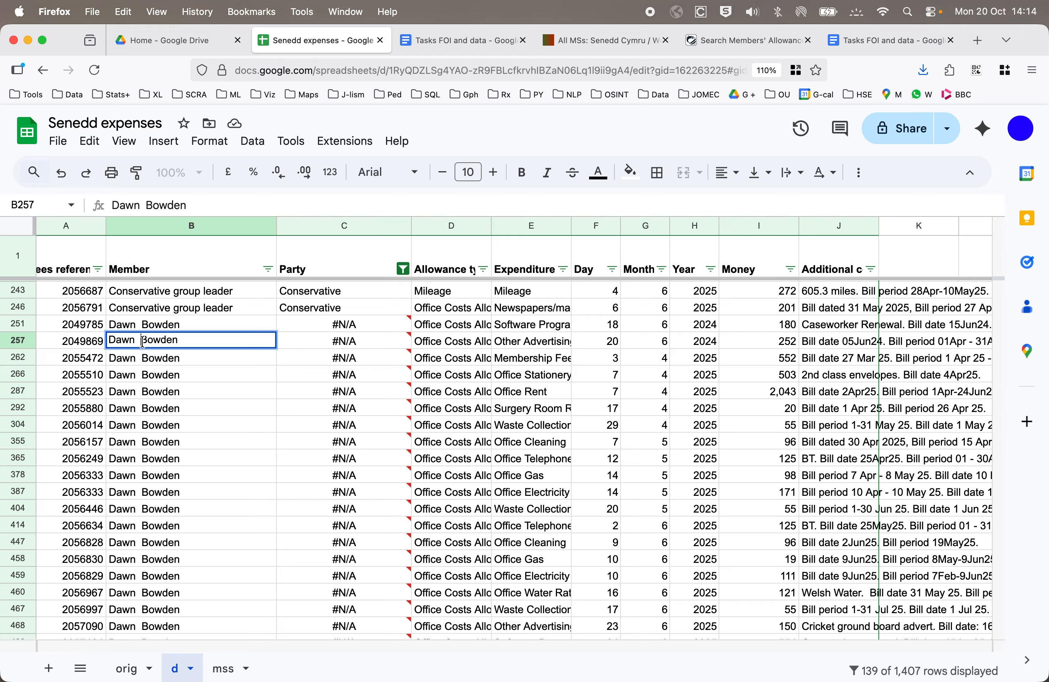
key("BackSpace")
key("Return")
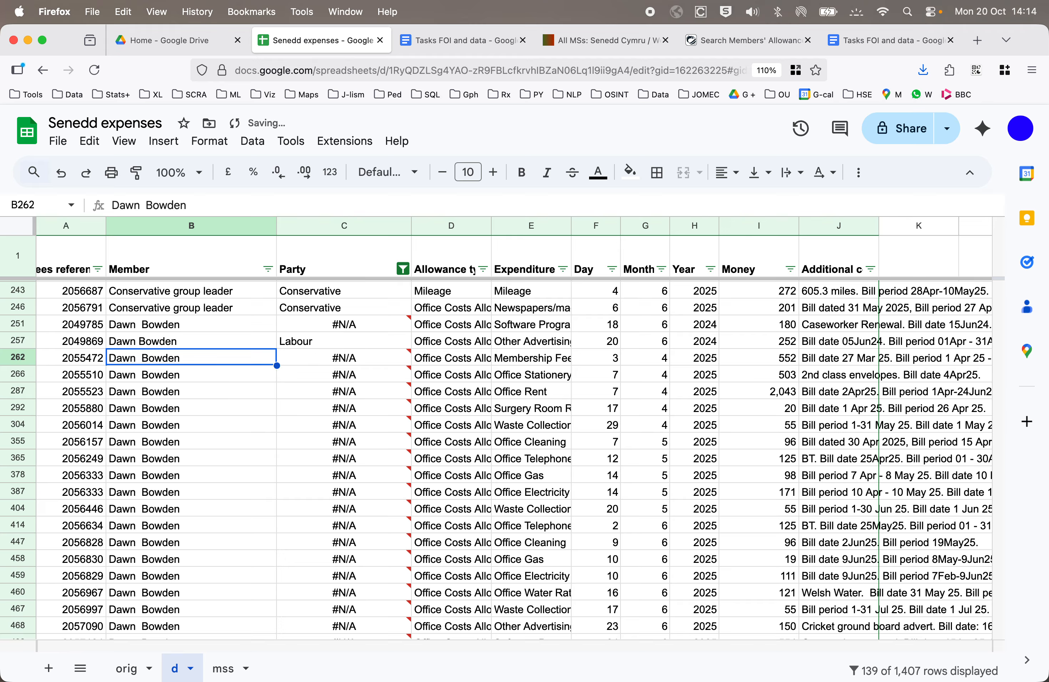
left_click(242, 343)
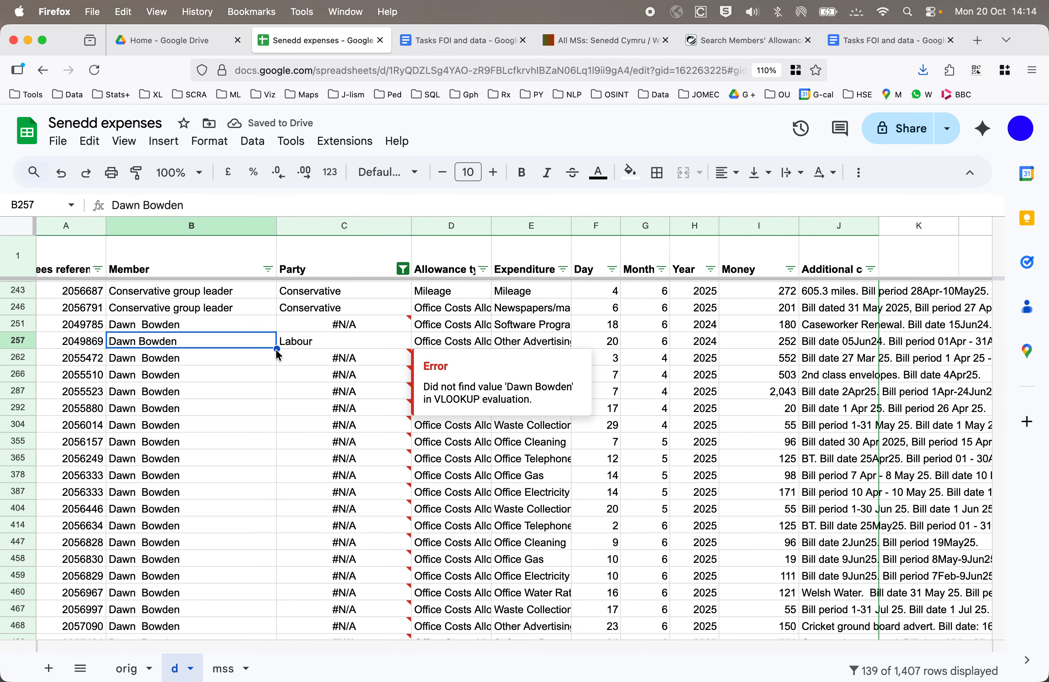
double_click(142, 324)
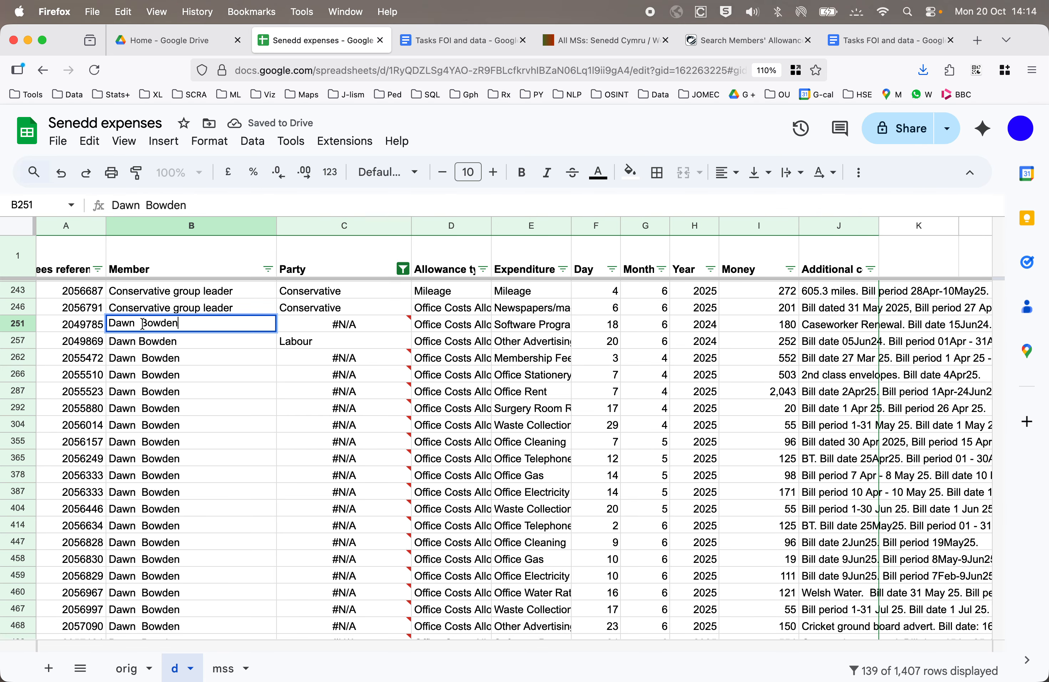
key("BackSpace")
key("Return")
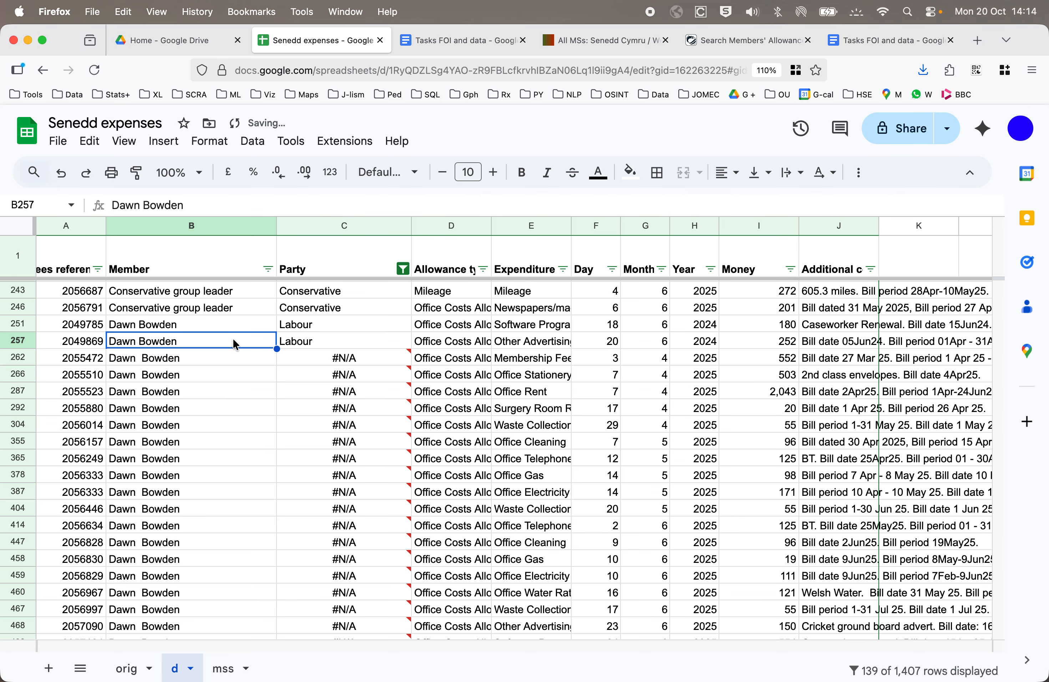
Fill the corrected name Dawn Bowden from B251 down through B498 in the Member column
left_click(255, 328)
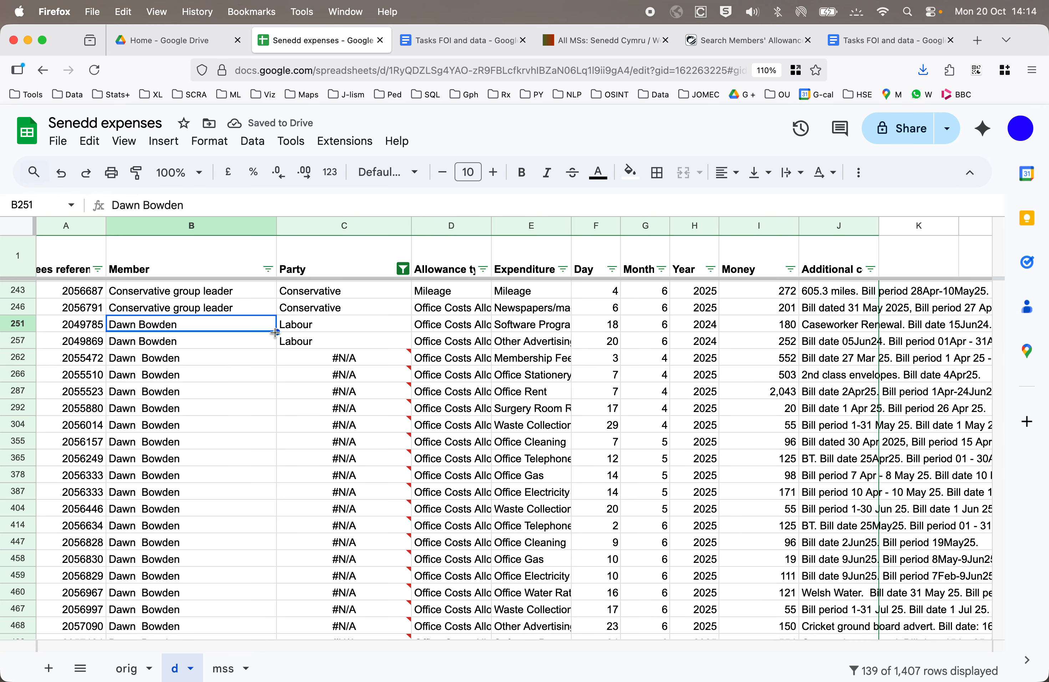
left_click_drag(276, 332, 263, 631)
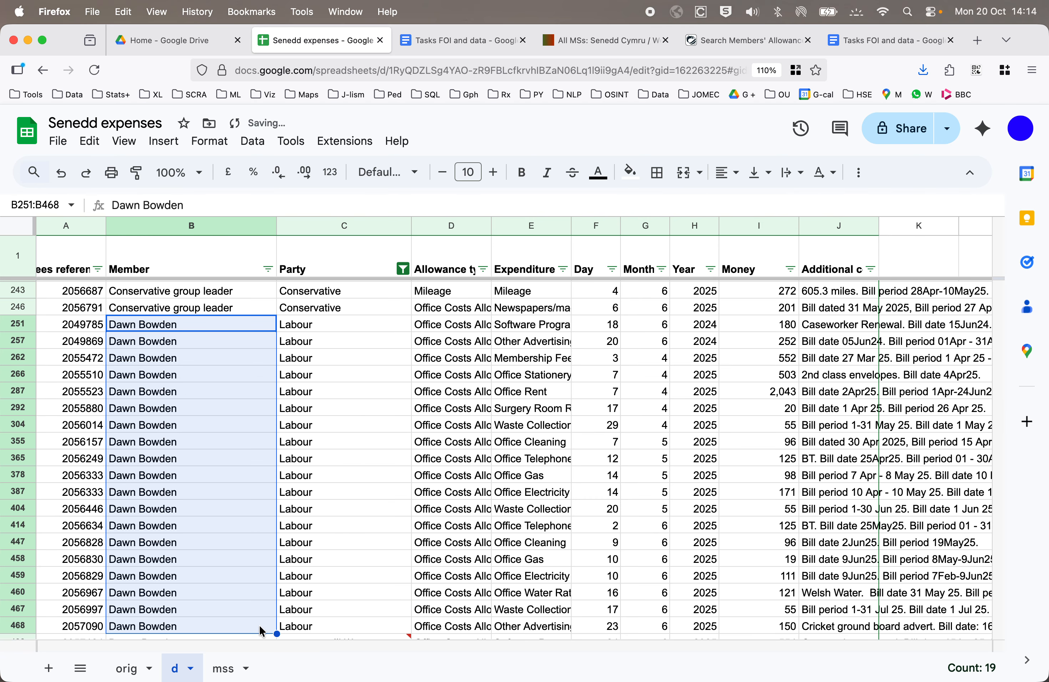
scroll(217, 518, "down", 3)
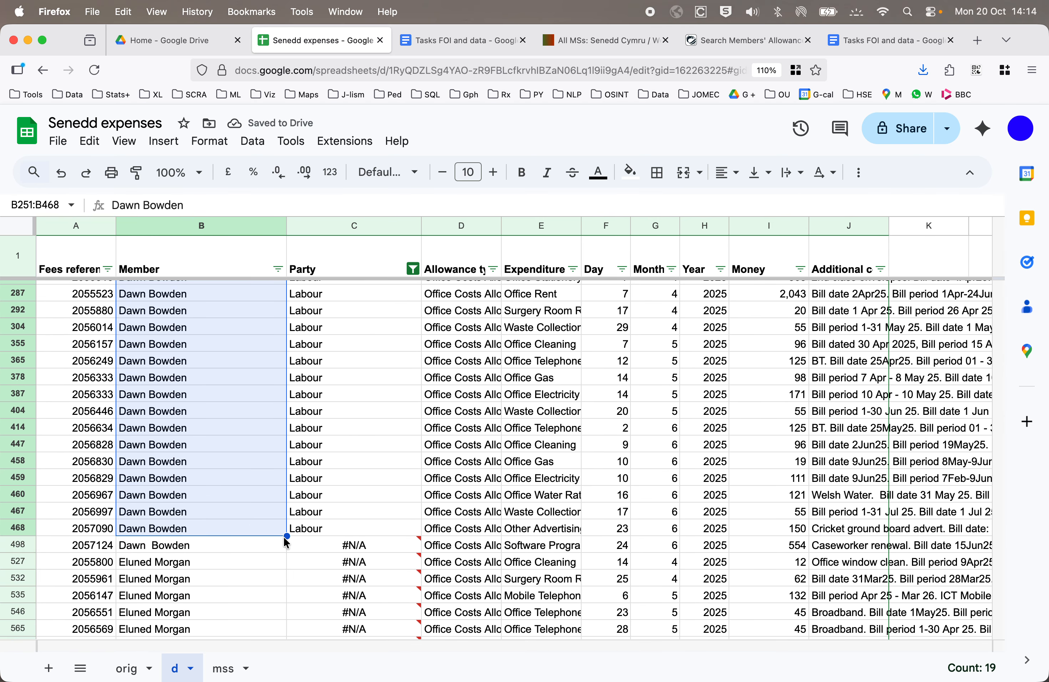
left_click_drag(287, 543, 287, 544)
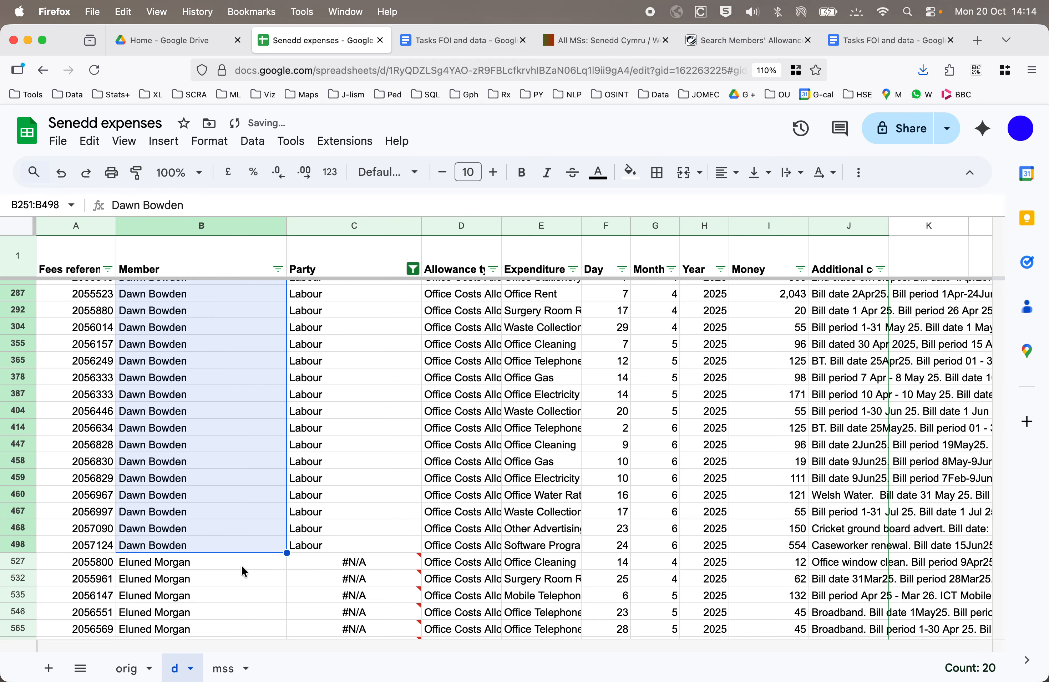
Select the first Eluned Morgan entry in B527 of sheet d and widen the Name column on the mss sheet to fit the full names
left_click(229, 566)
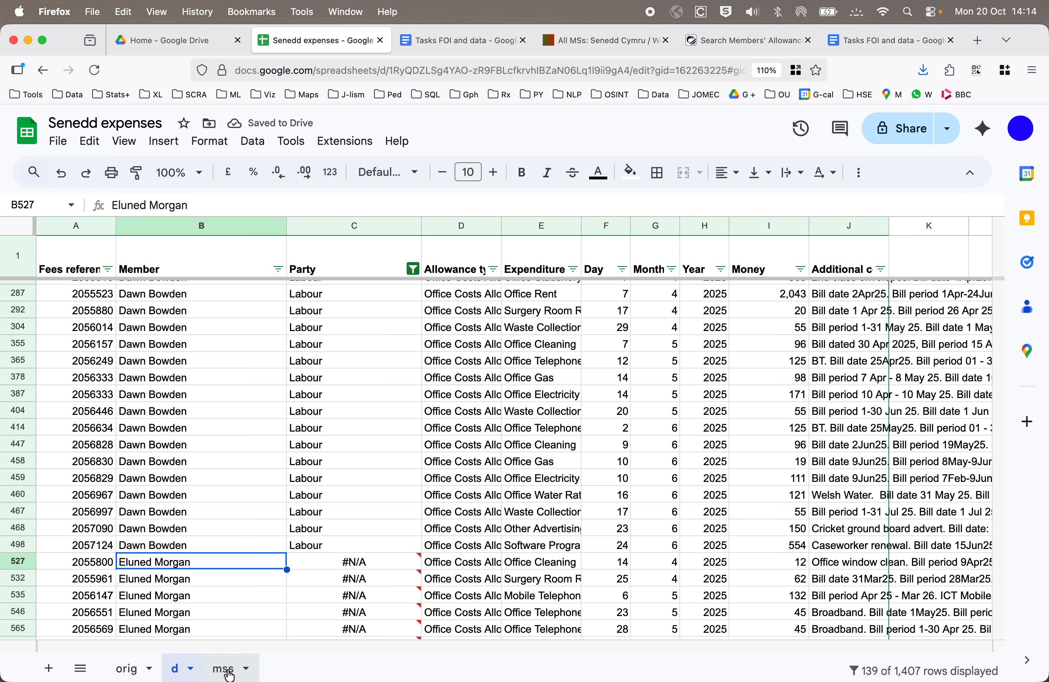
left_click(229, 670)
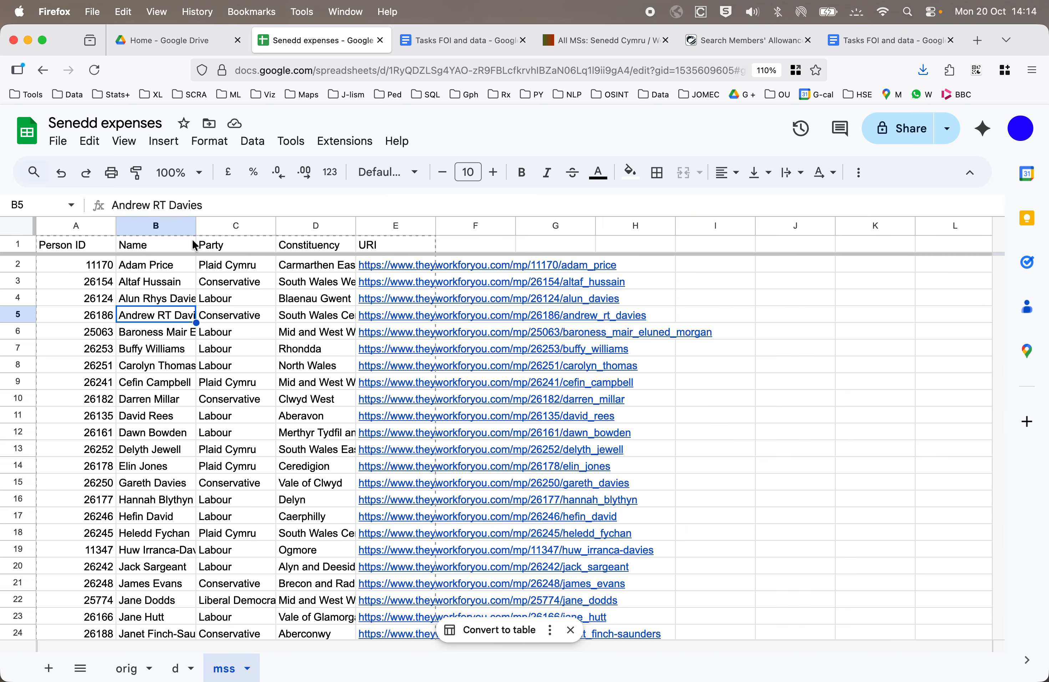
left_click_drag(196, 226, 308, 226)
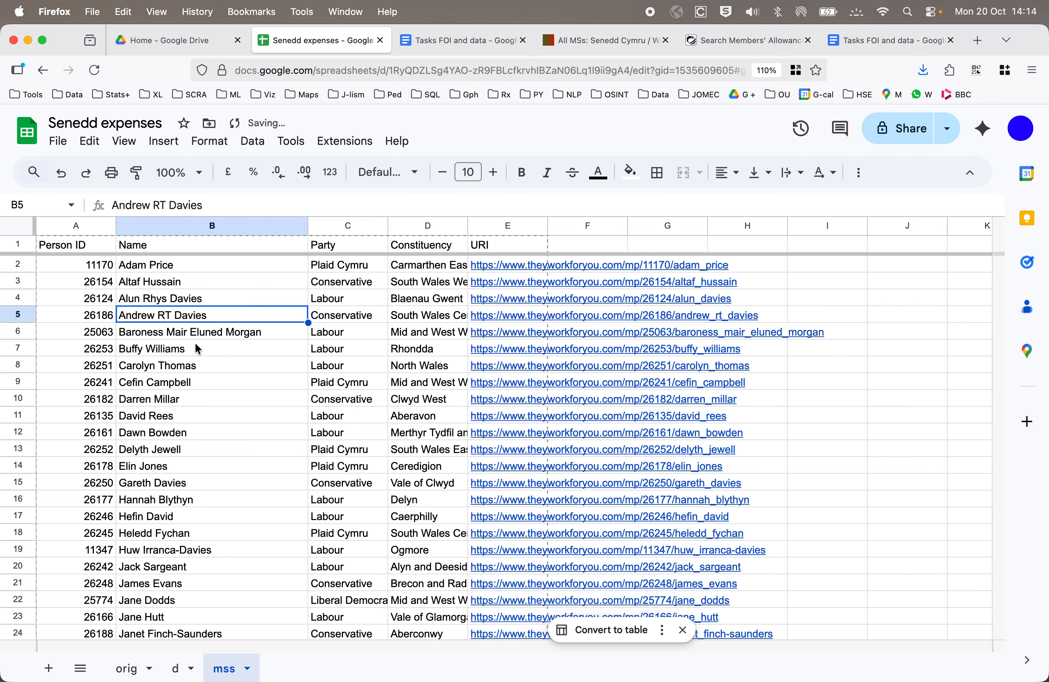
Remove Baroness Mair from the name in B6 of the mss sheet so it reads Eluned Morgan
double_click(191, 332)
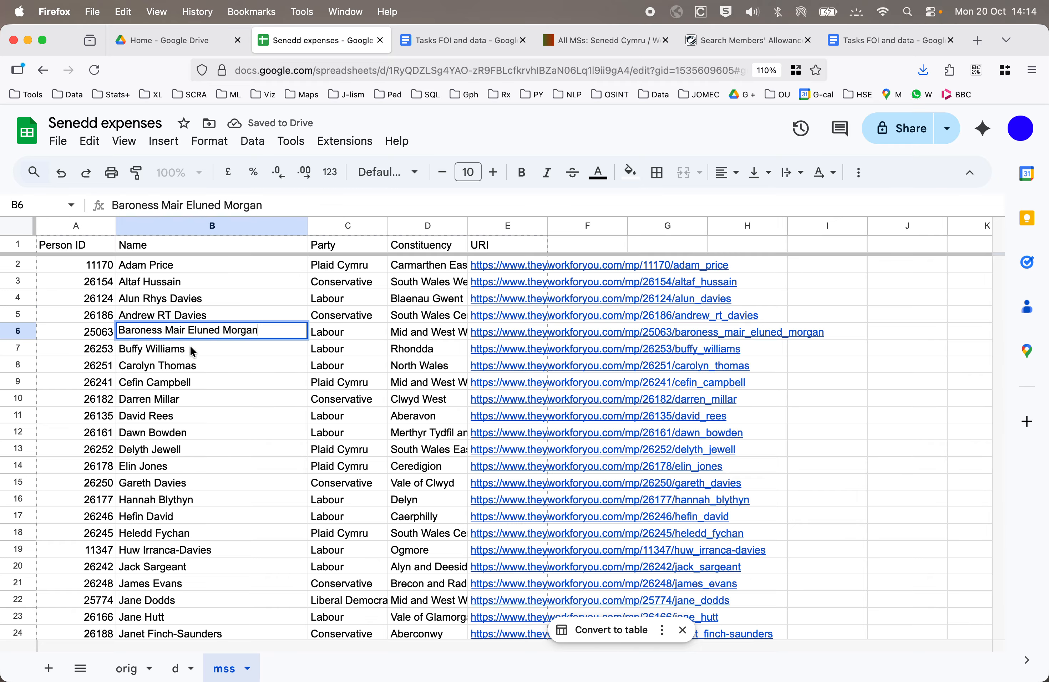
left_click_drag(190, 331, 25, 327)
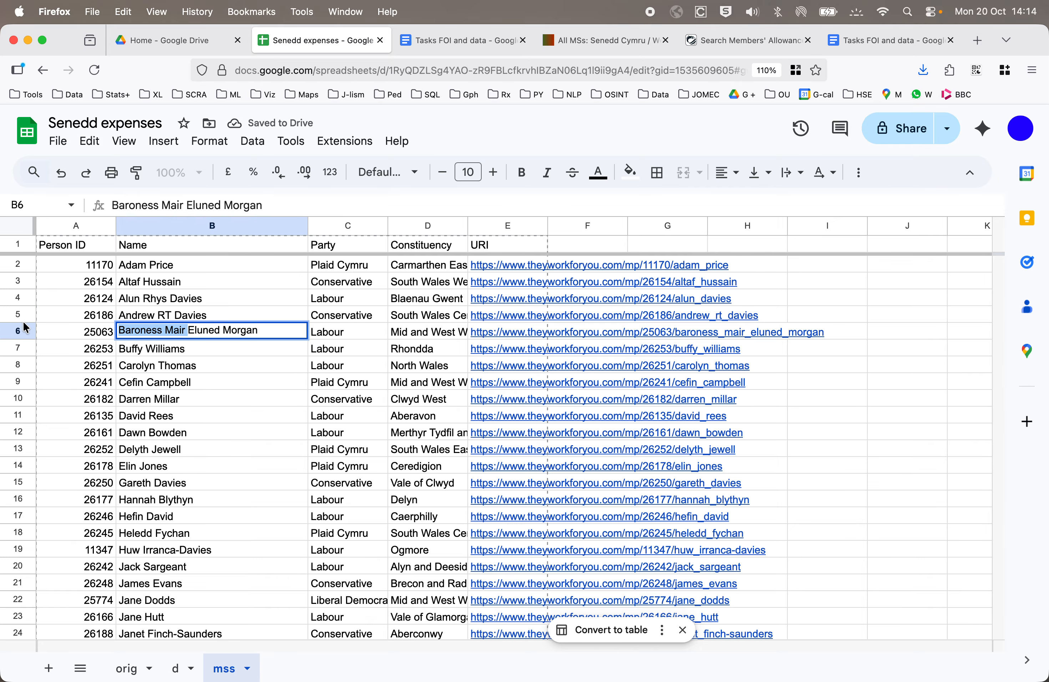
key("BackSpace")
key("Return")
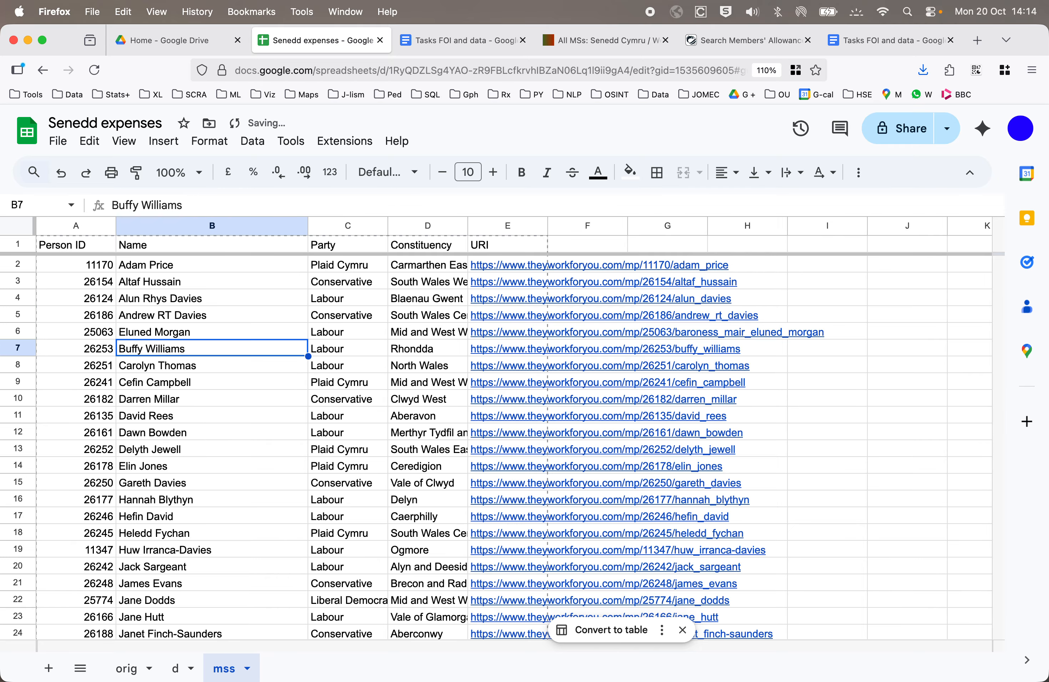
Select the first Llyr Huws Gruffydd entry in B642 of sheet d and locate the matching Llyr Gruffydd in B37 of mss
left_click(185, 676)
scroll(202, 471, "down", 5)
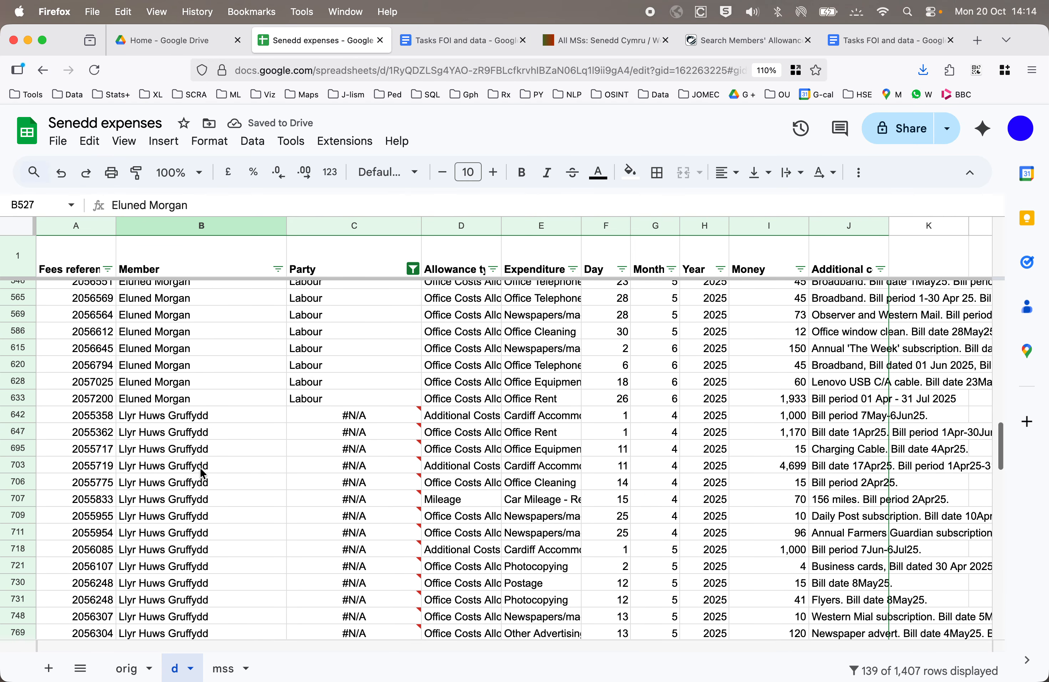
left_click(230, 420)
left_click(226, 667)
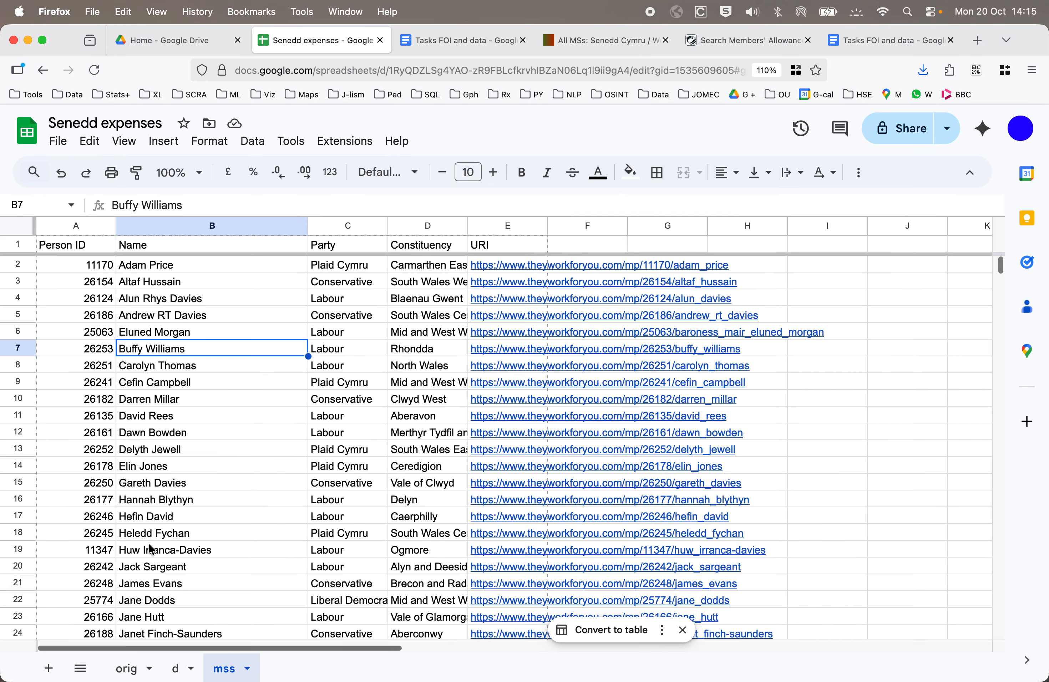
scroll(214, 429, "down", 3)
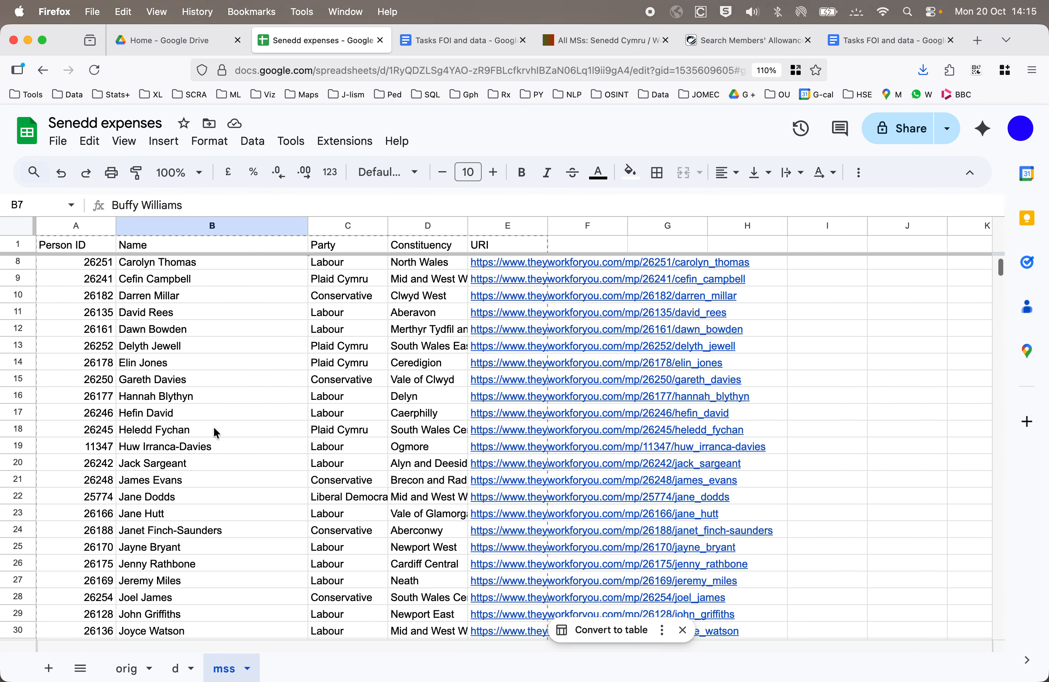
scroll(215, 431, "down", 6)
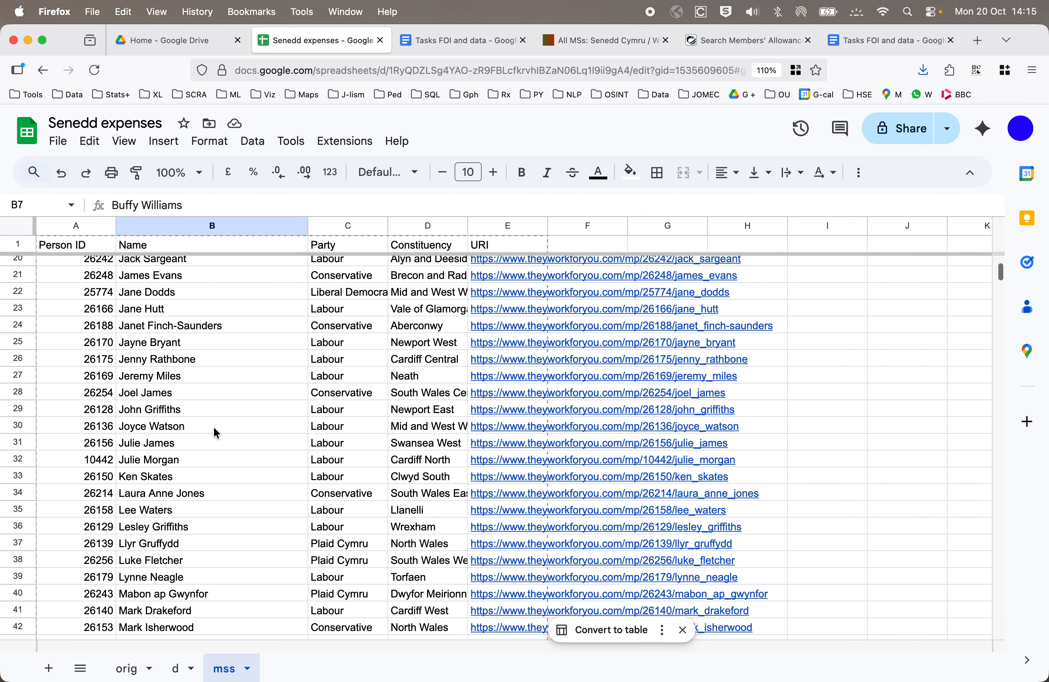
scroll(213, 426, "down", 2)
left_click(183, 488)
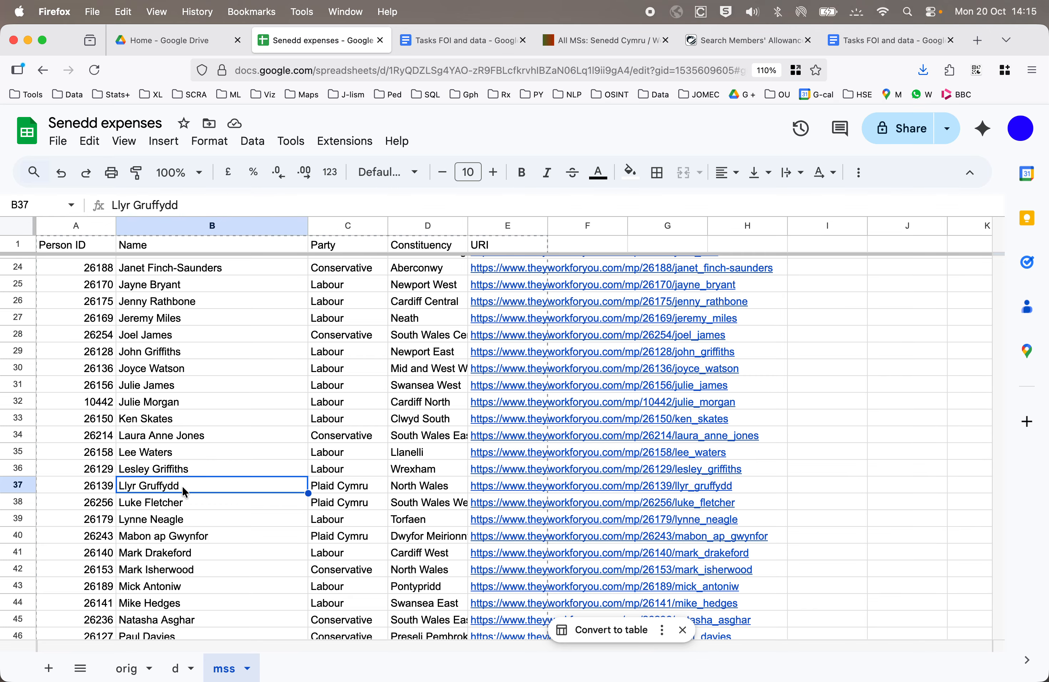
Copy the name Llyr Huws Gruffydd from B642 on sheet d and paste it over the name in B37 on mss
left_click(177, 666)
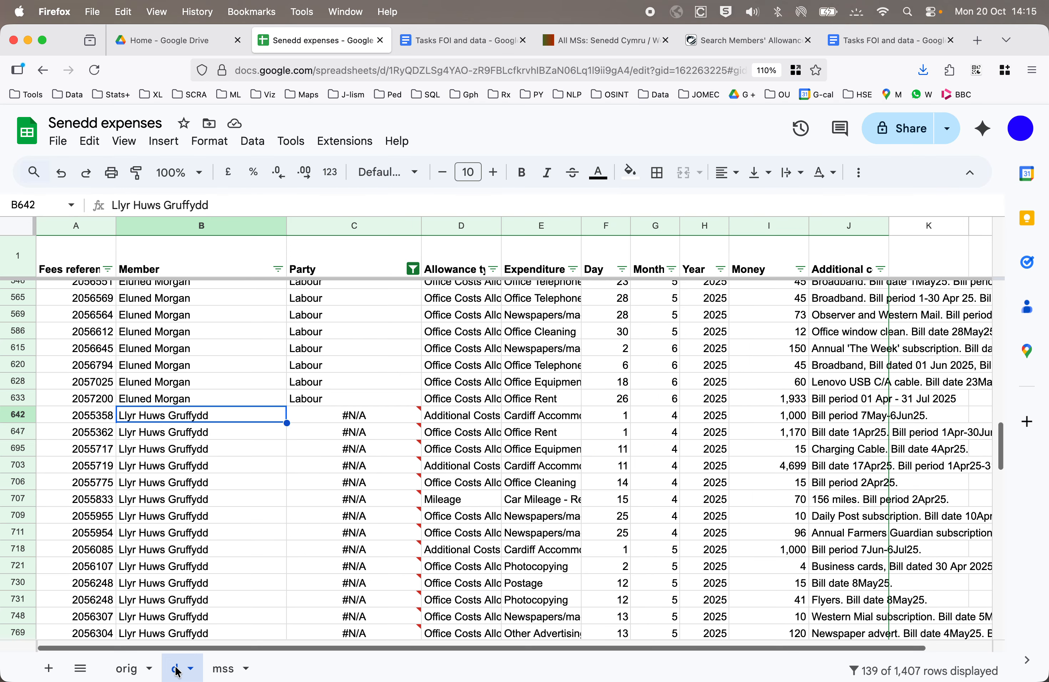
triple_click(228, 206)
key("super+c")
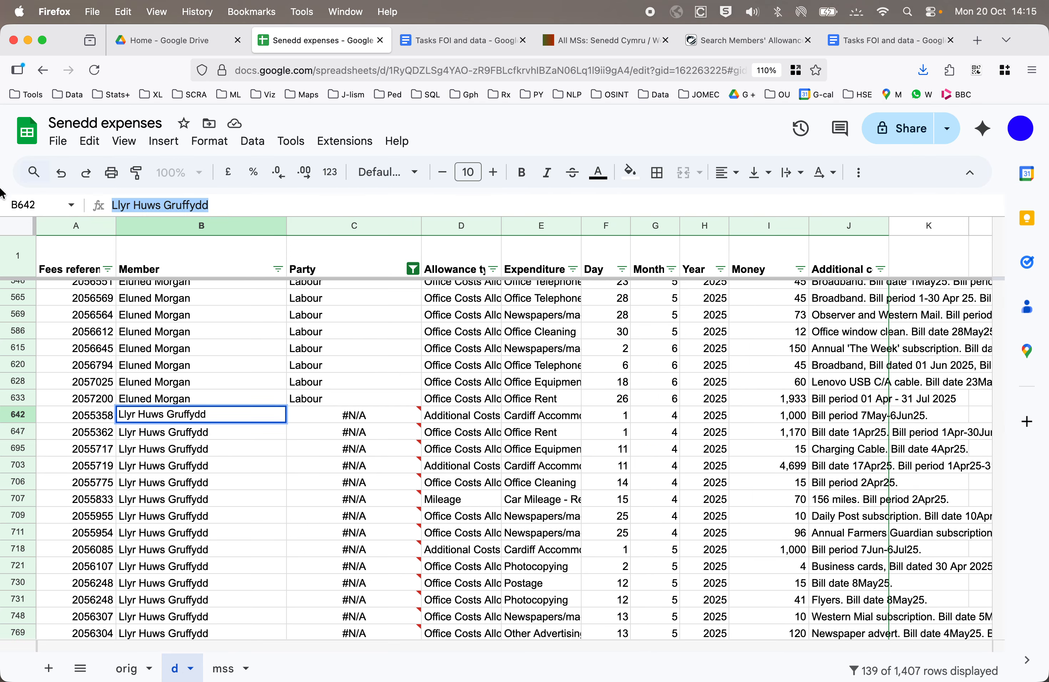
left_click(218, 670)
double_click(190, 486)
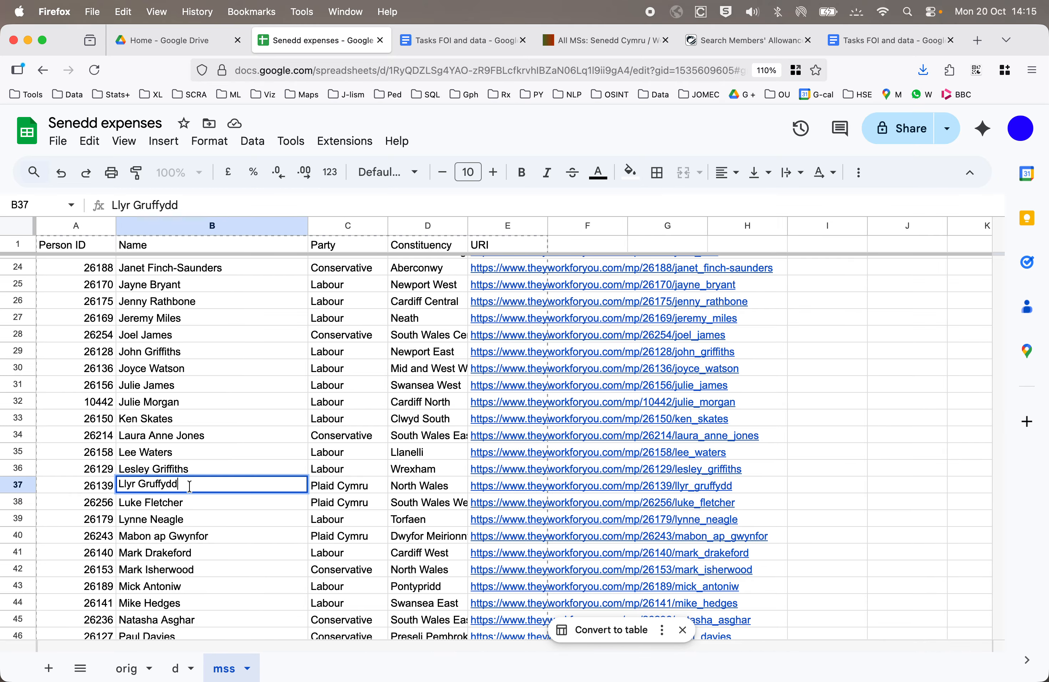
left_click_drag(189, 486, 44, 483)
key("super+v")
key("Return")
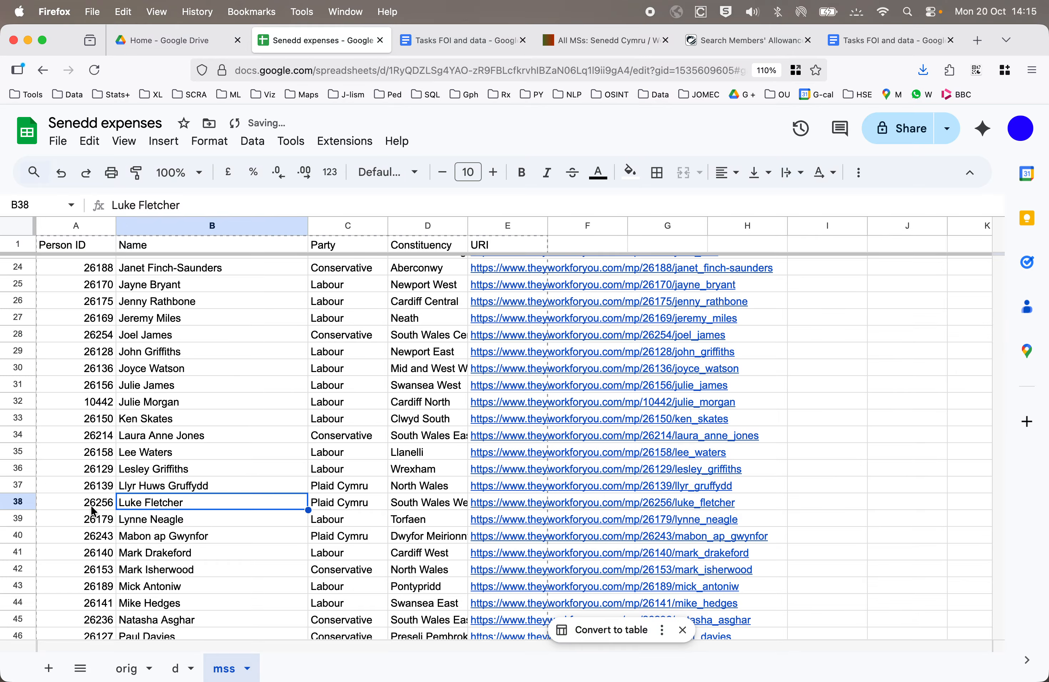
Enter Plaid Cymru as the party for the first Plaid Cymru group leader row, C936 on sheet d
left_click(173, 669)
scroll(206, 468, "down", 5)
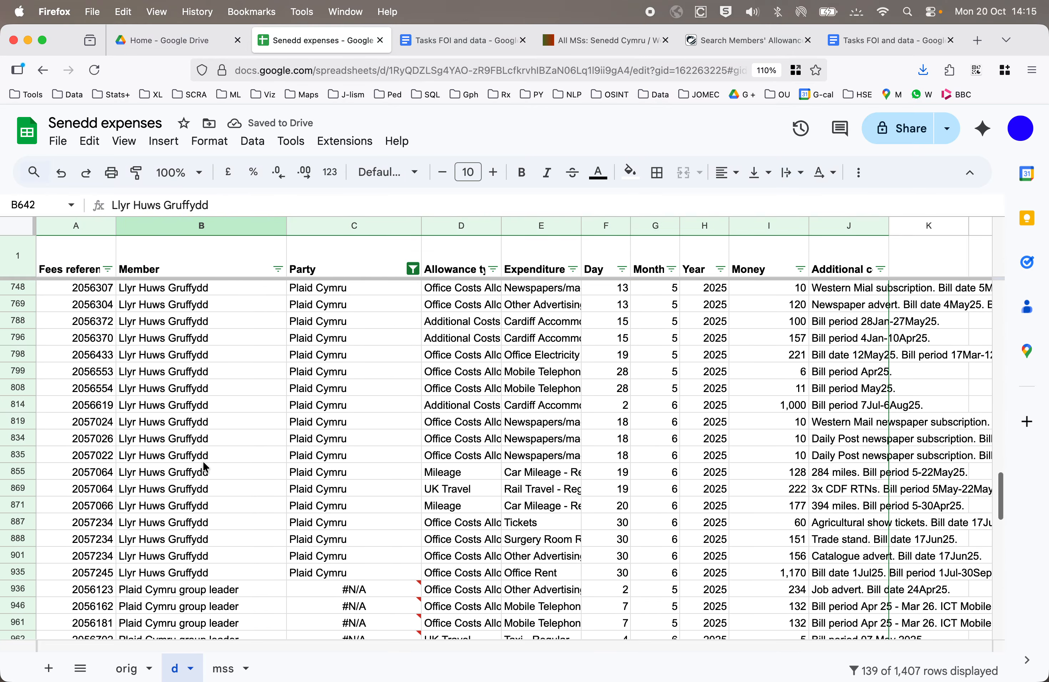
scroll(206, 468, "down", 5)
scroll(202, 399, "down", 1)
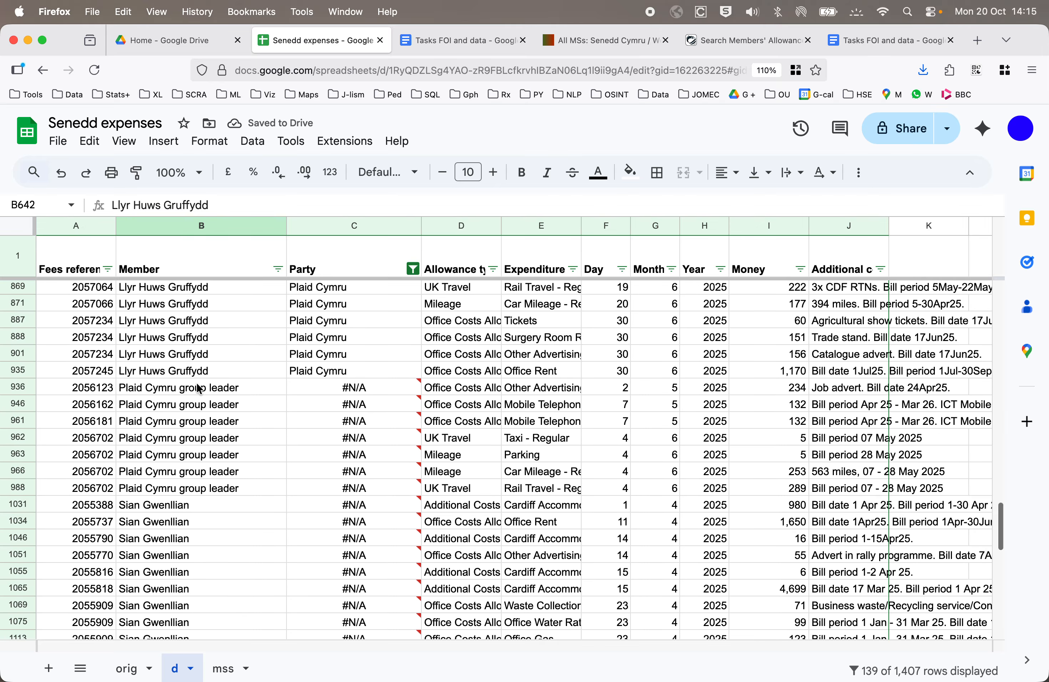
left_click(368, 387)
type("P")
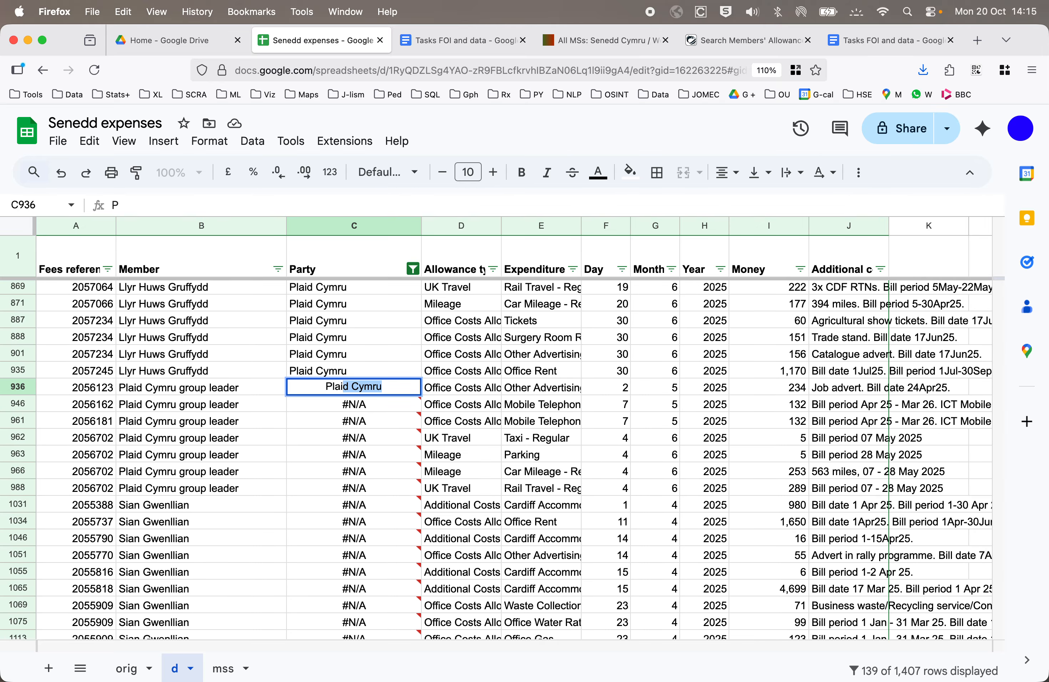
type("lai")
key("Return")
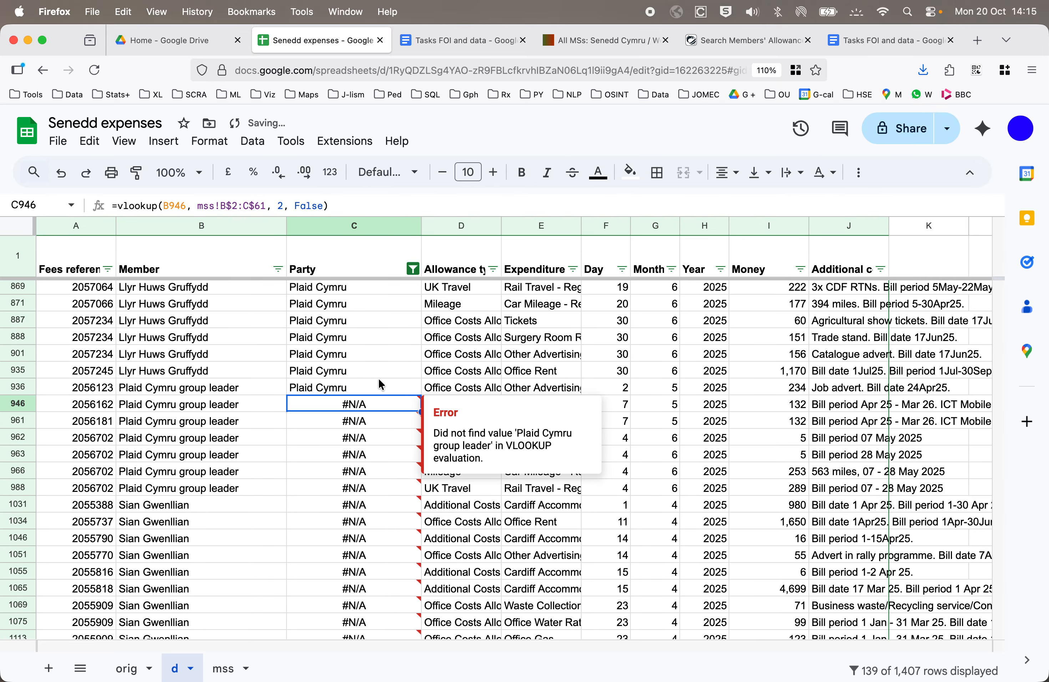
Fill Plaid Cymru from C936 down the remaining filtered rows of the Party column and check down to the last row
left_click(379, 388)
double_click(421, 395)
scroll(191, 416, "down", 4)
left_click(191, 416)
scroll(191, 416, "down", 10)
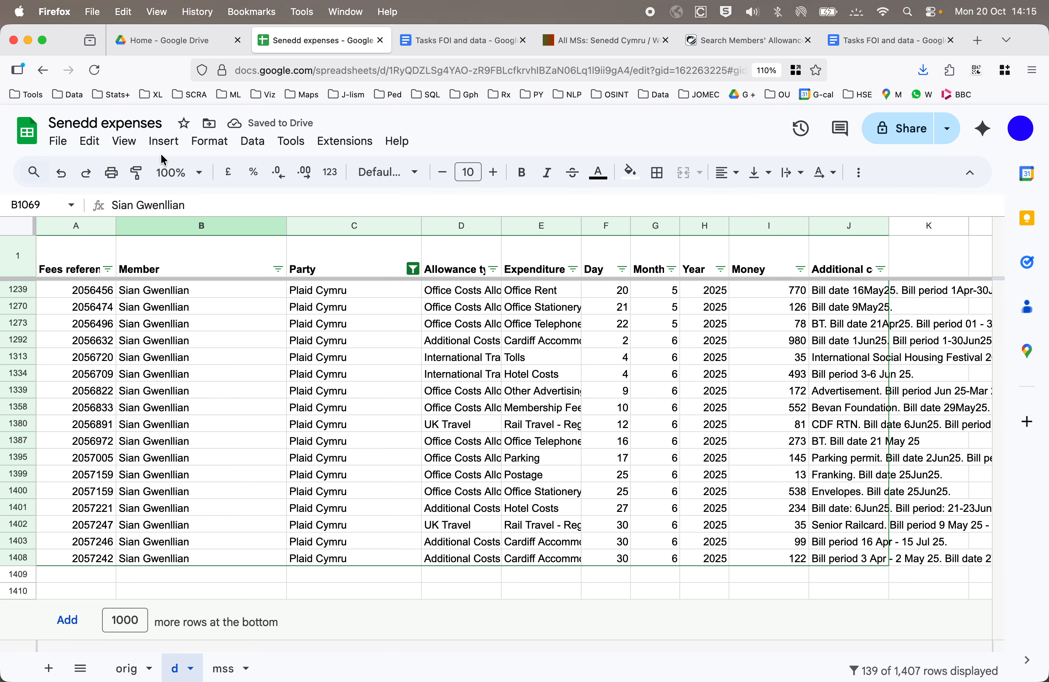
Remove the filter from sheet d to show all expense rows again
left_click(254, 141)
left_click(283, 230)
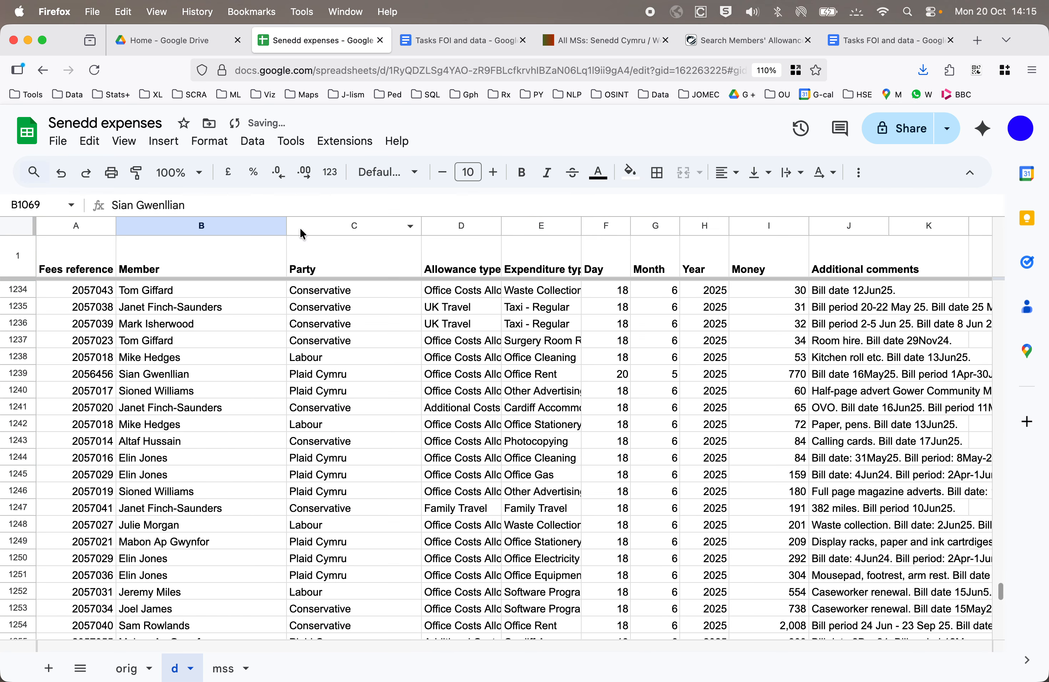
left_click(208, 439)
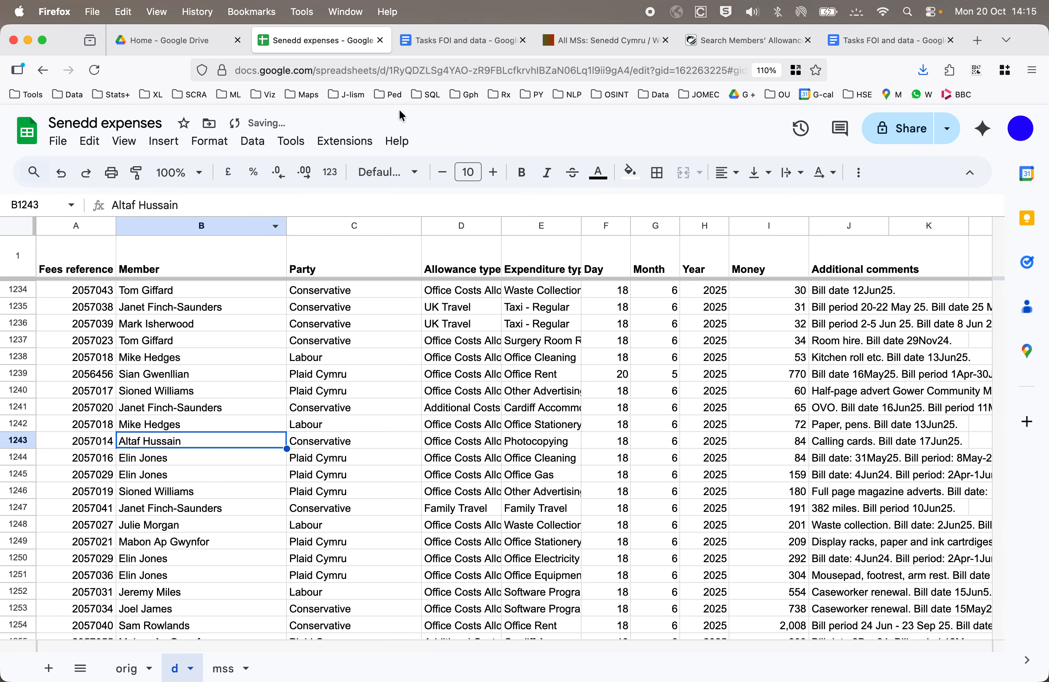
Check question 10 in the Tasks FOI and data document and create a pivot table from d!A1:J1408 on a new sheet
left_click(436, 41)
scroll(537, 447, "down", 5)
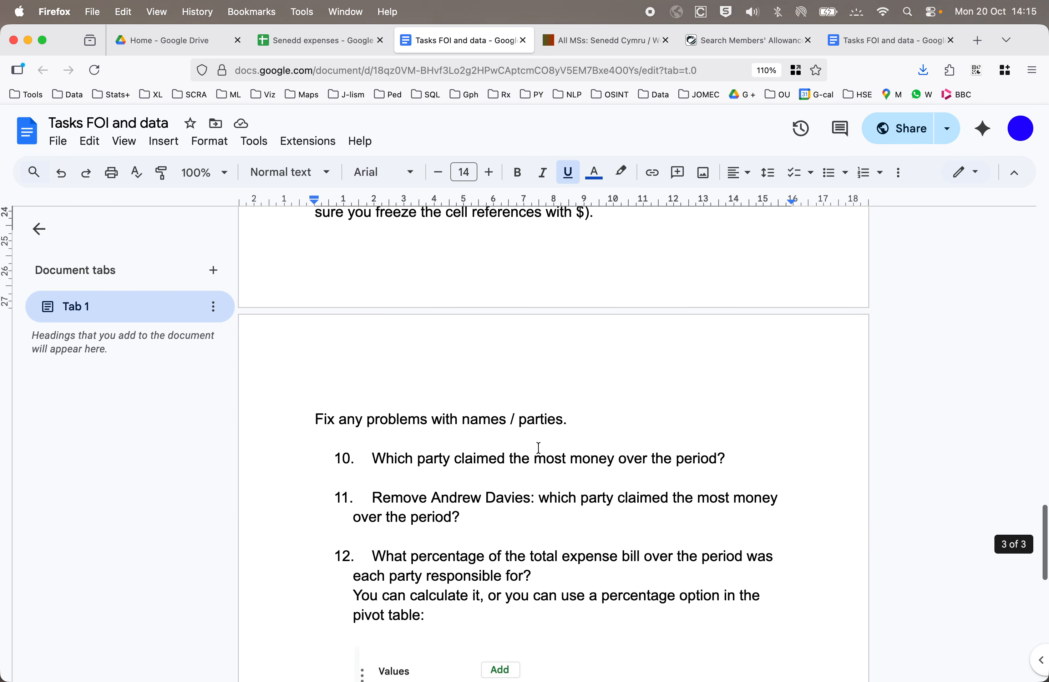
left_click(319, 41)
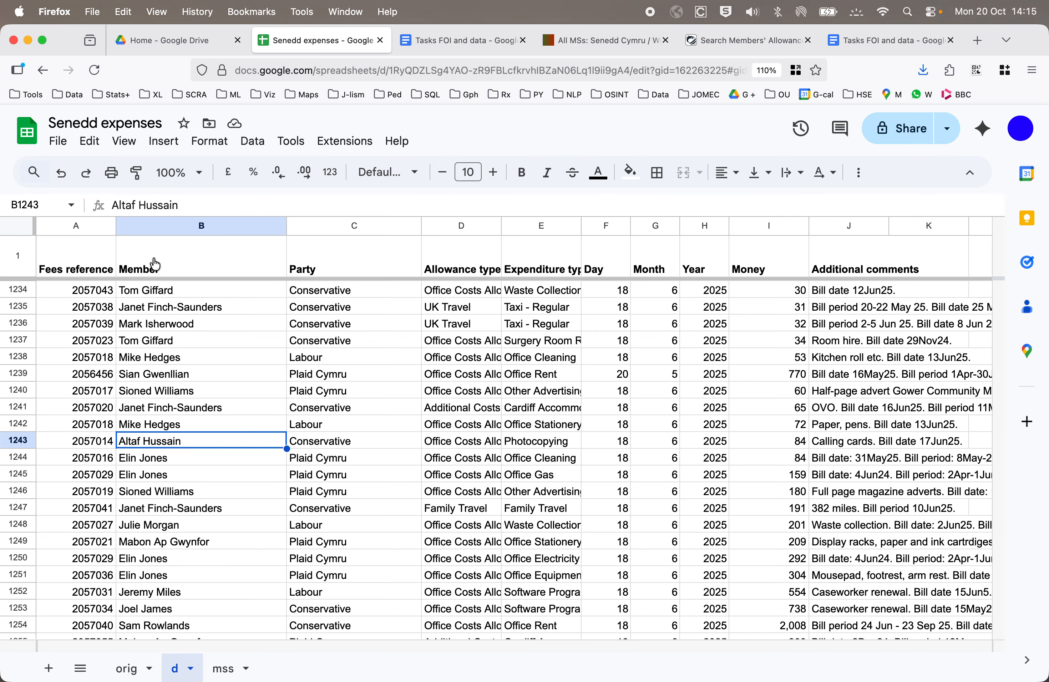
left_click(161, 143)
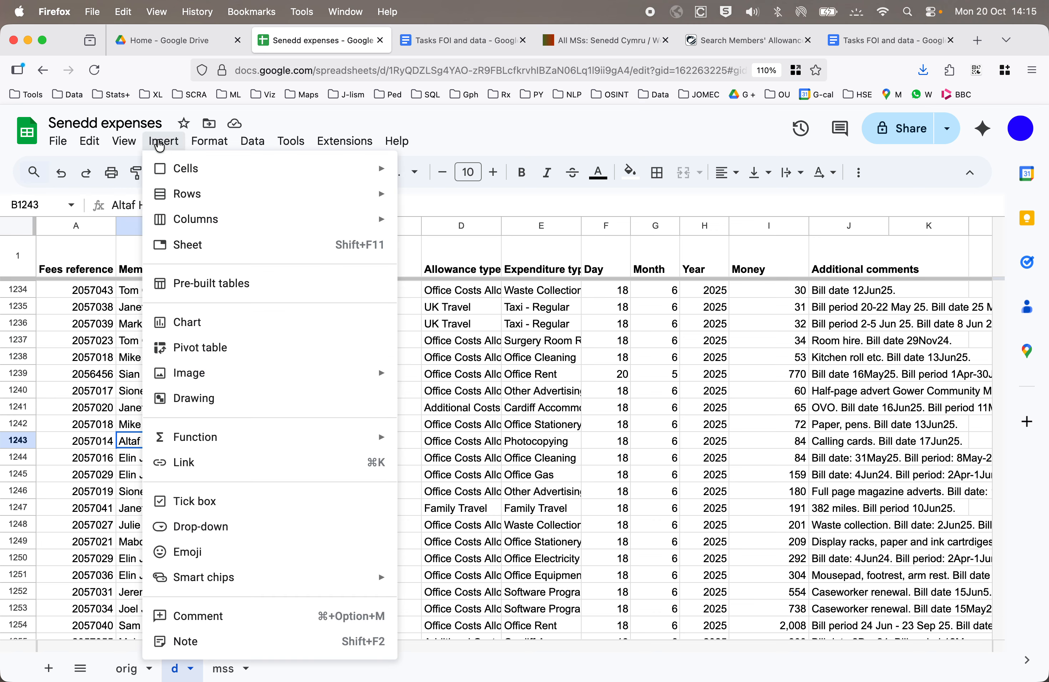
left_click(231, 349)
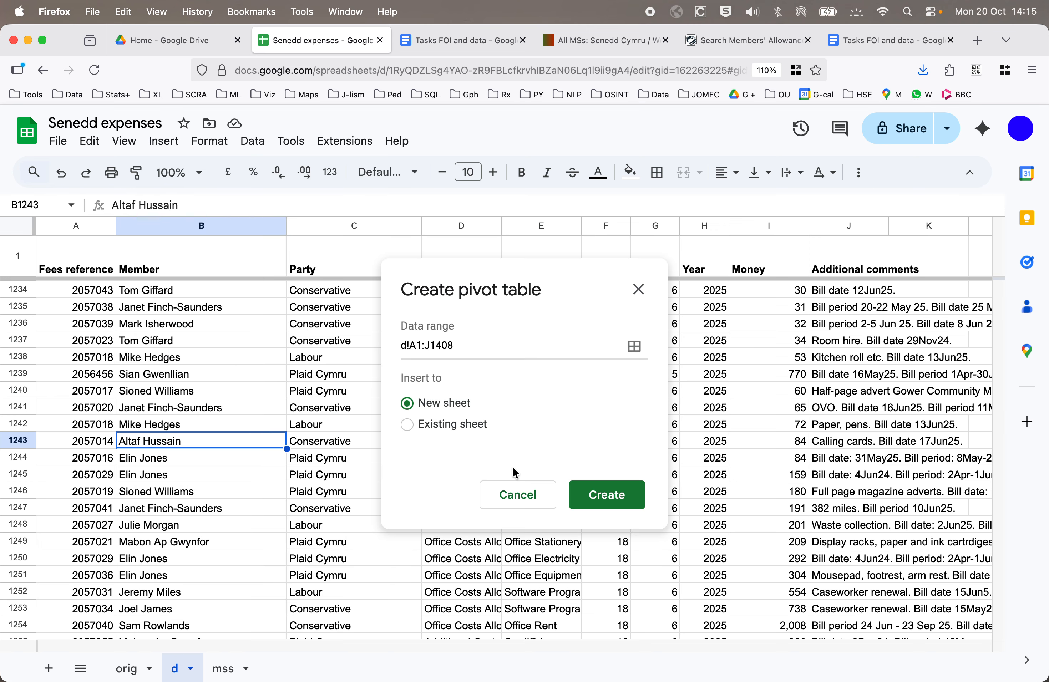
key("Return")
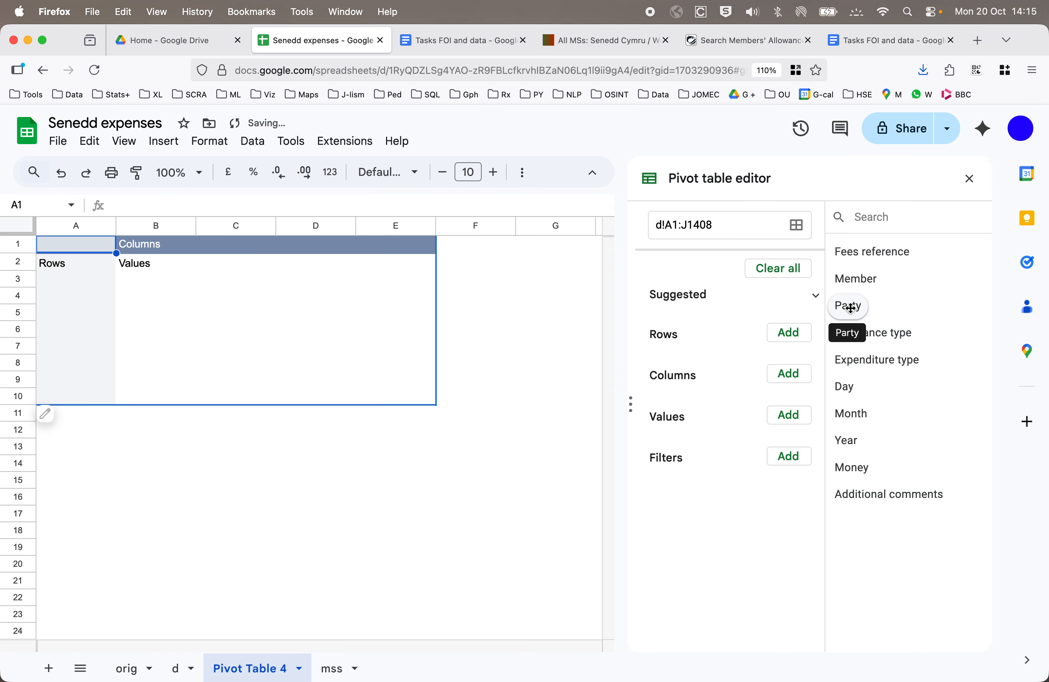
Set the pivot table to show Party as rows and the sum of Money as values, without totals
left_click_drag(849, 307, 672, 368)
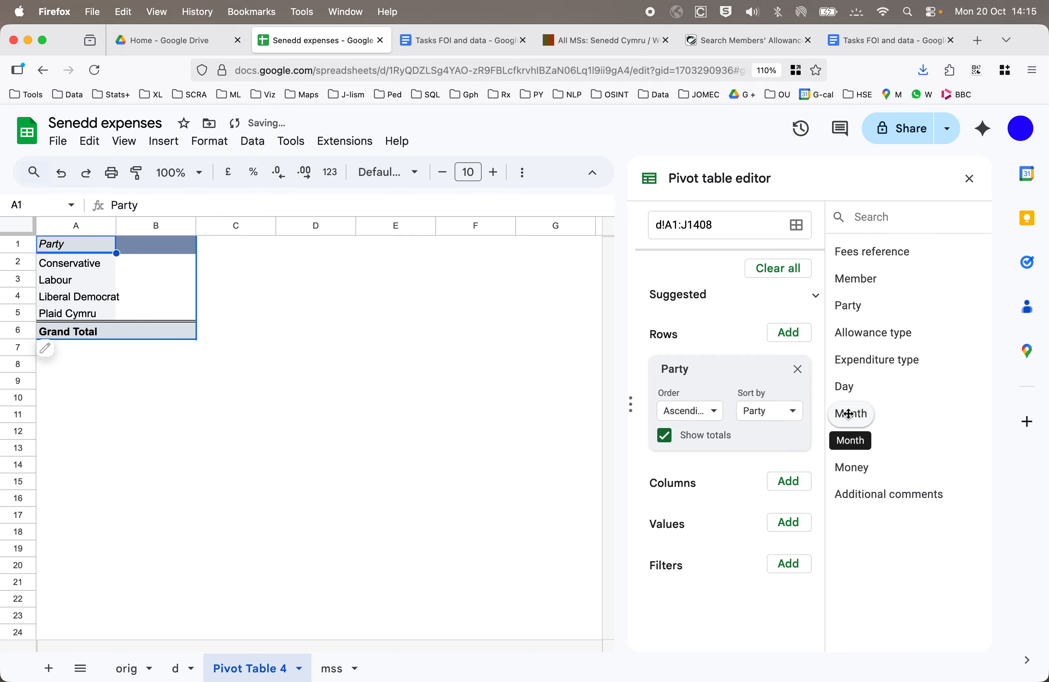
left_click_drag(857, 468, 670, 561)
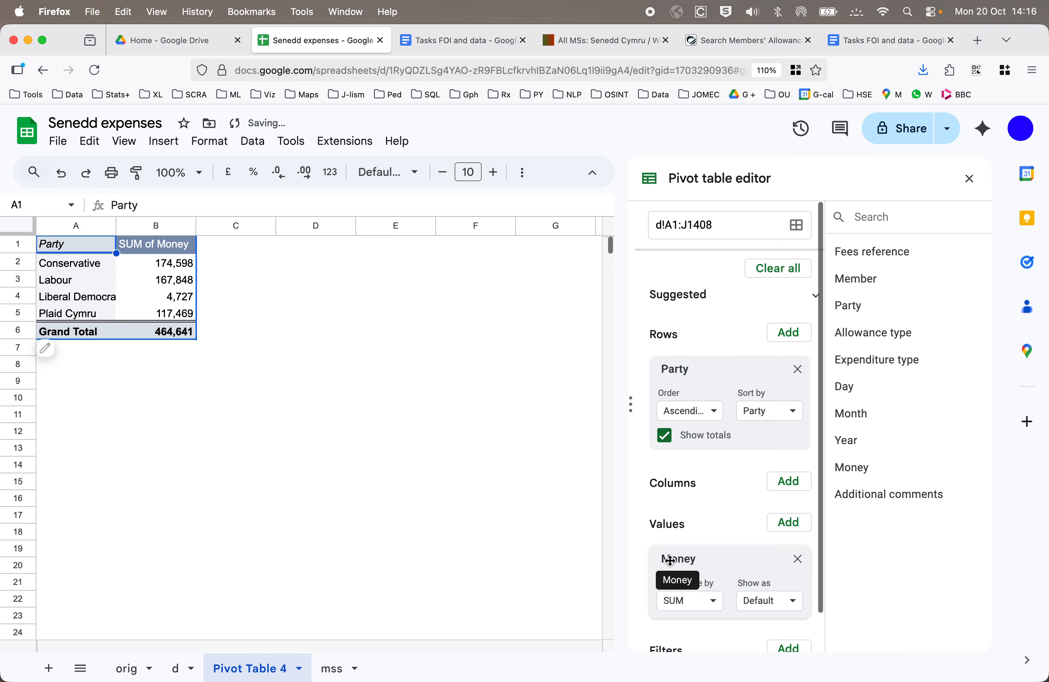
left_click(664, 435)
Sort the Party rows of the pivot table by SUM of Money in descending order
scroll(666, 438, "down", 2)
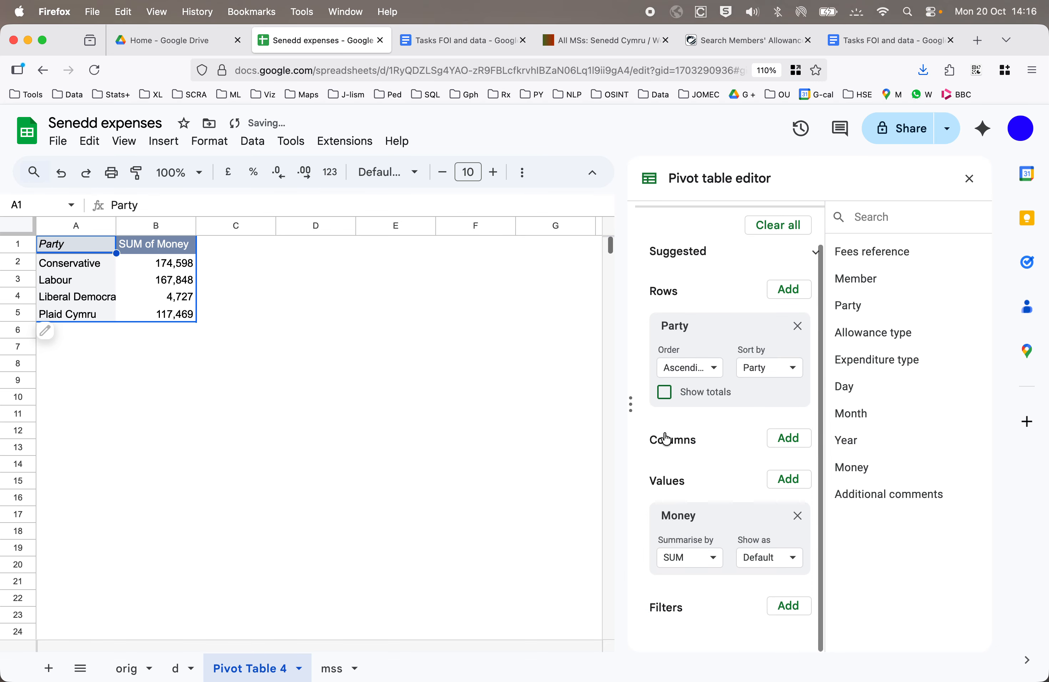
left_click(769, 372)
left_click(769, 421)
left_click(690, 373)
left_click(689, 421)
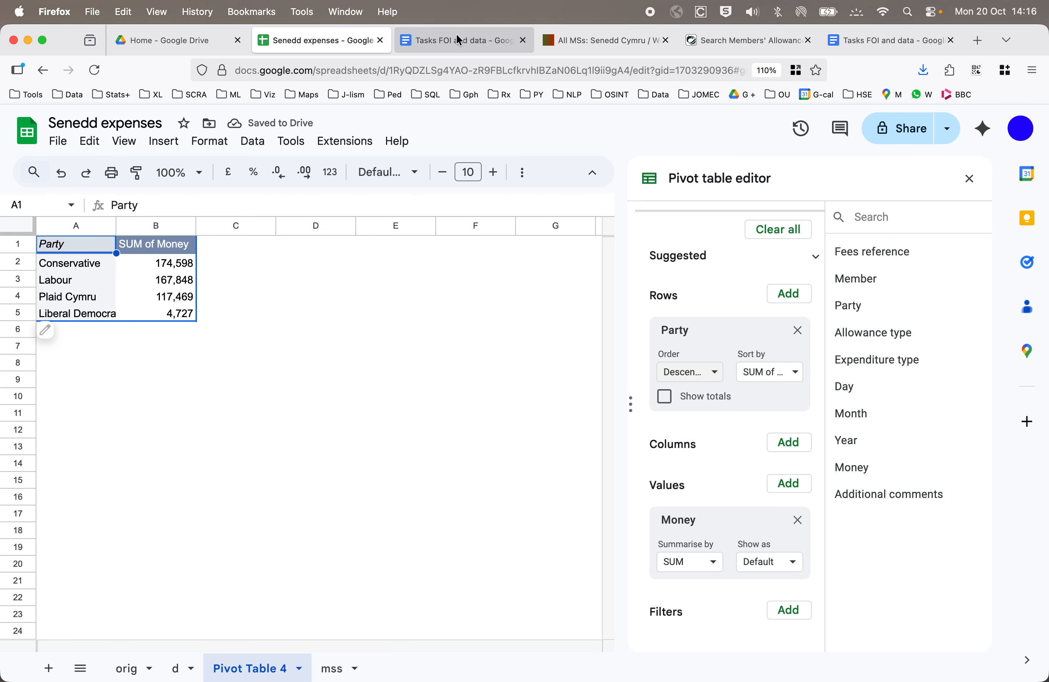
Recheck the question in the tasks document and filter the pivot table by Year, excluding 2024 and keeping only 2025
left_click(455, 39)
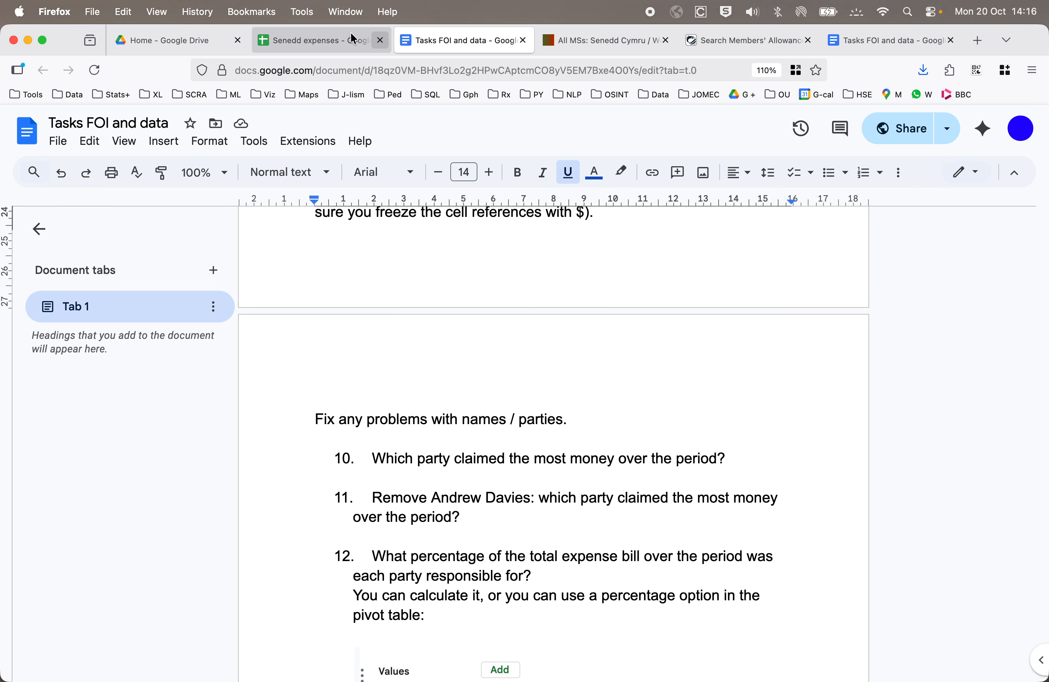
left_click(337, 39)
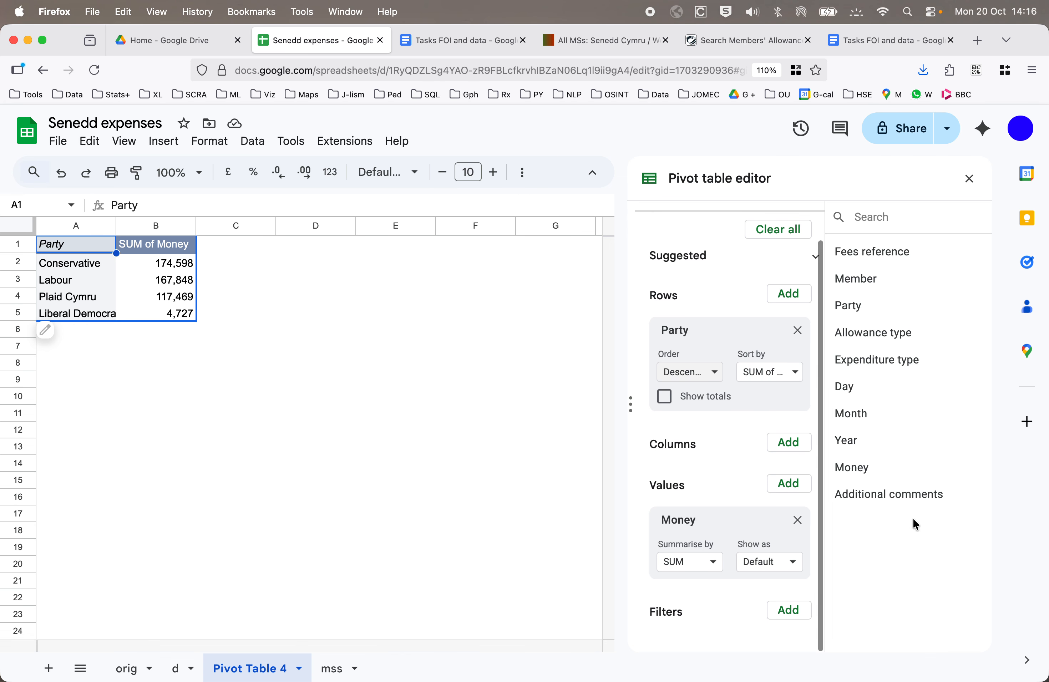
left_click_drag(847, 440, 693, 646)
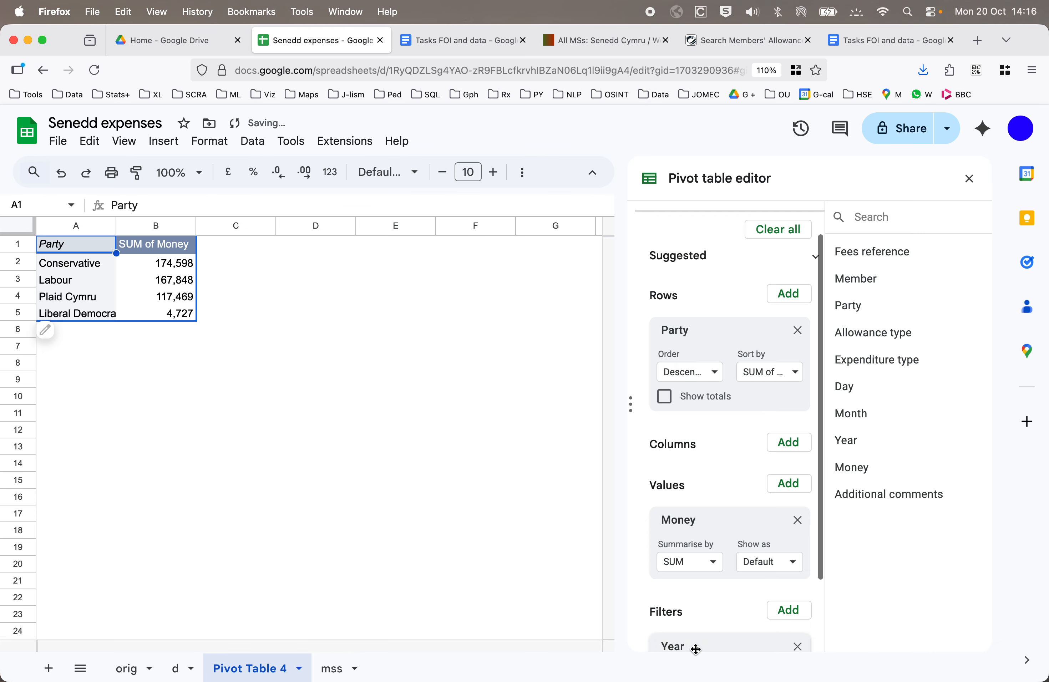
scroll(698, 572, "down", 3)
left_click(734, 606)
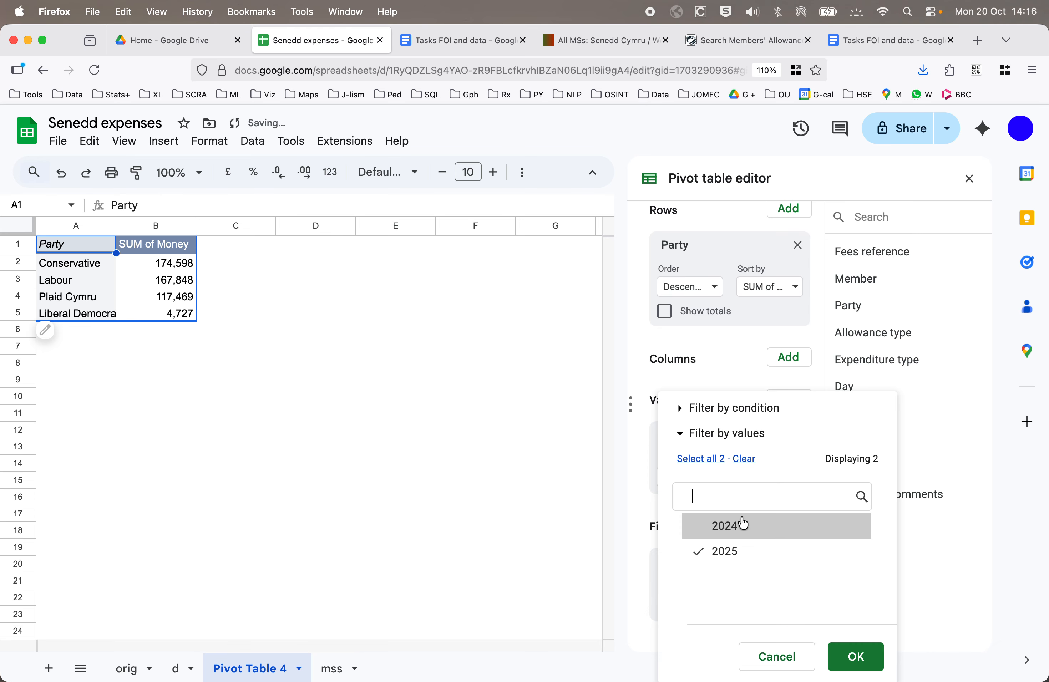
left_click(738, 530)
left_click(859, 657)
left_click(444, 406)
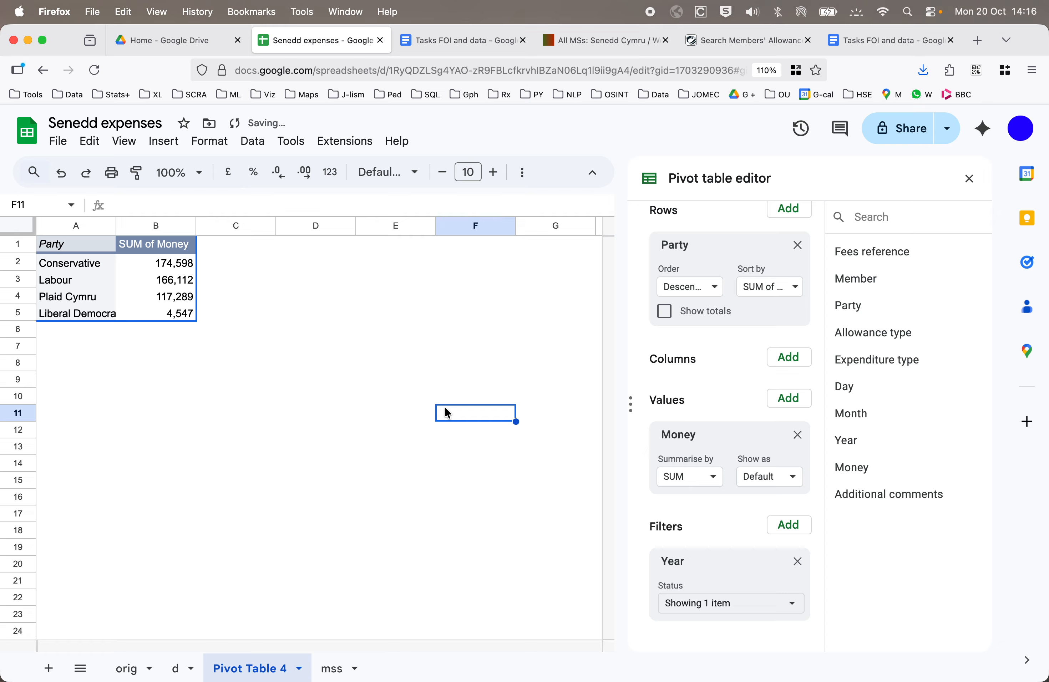
Check question 11 in the tasks document and filter the pivot table by Member, excluding Andrew RT Davies
left_click(462, 40)
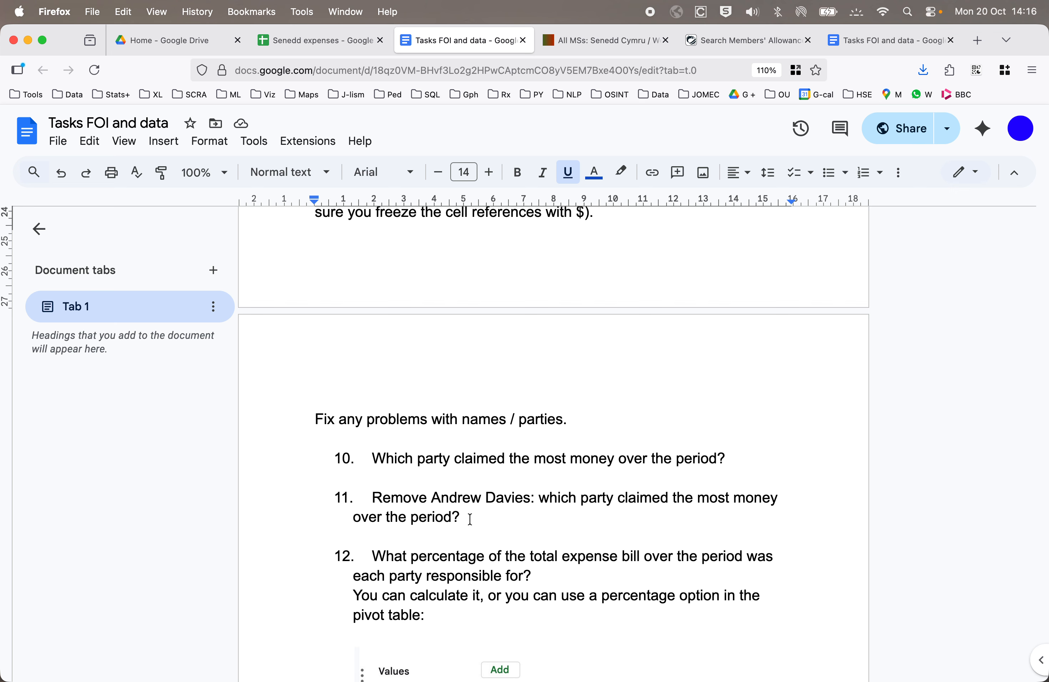
left_click(314, 40)
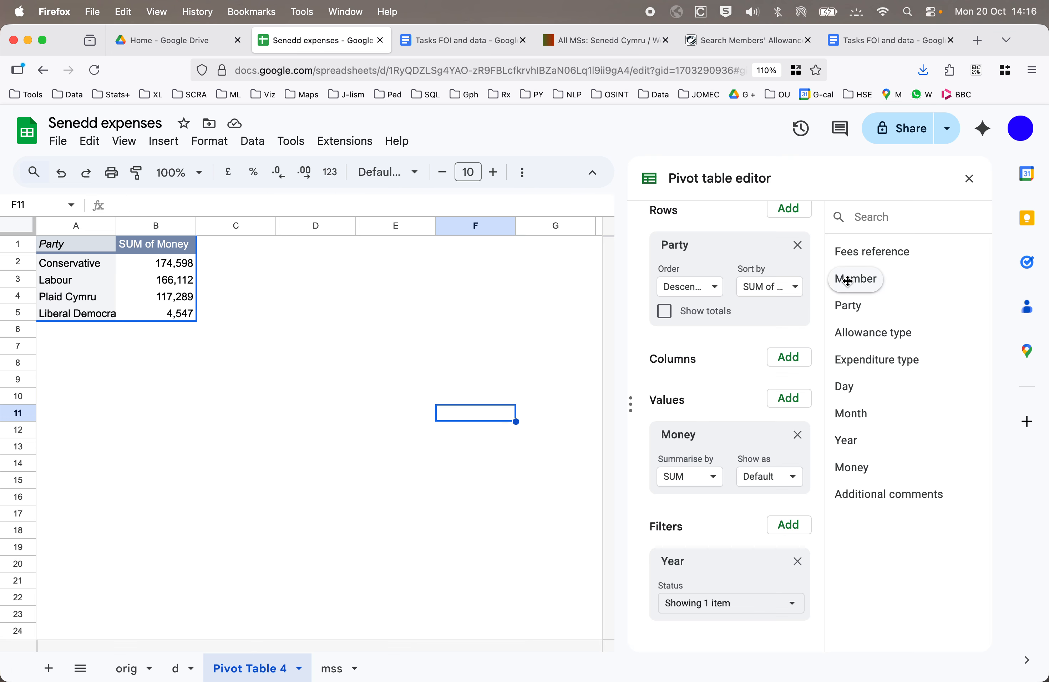
left_click_drag(845, 278, 675, 554)
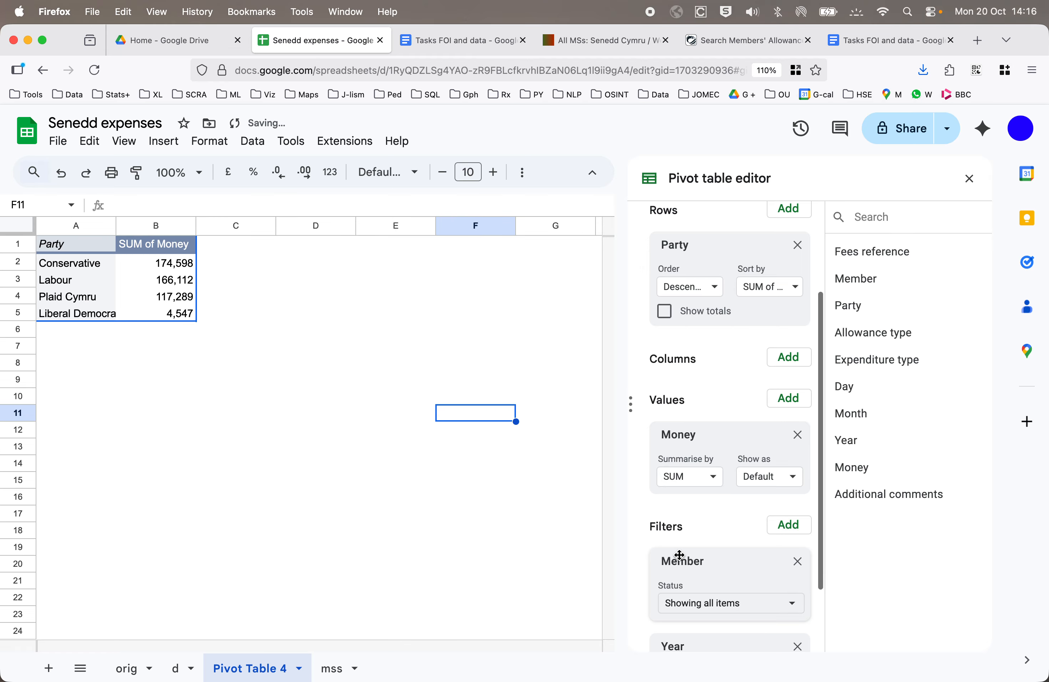
left_click(758, 605)
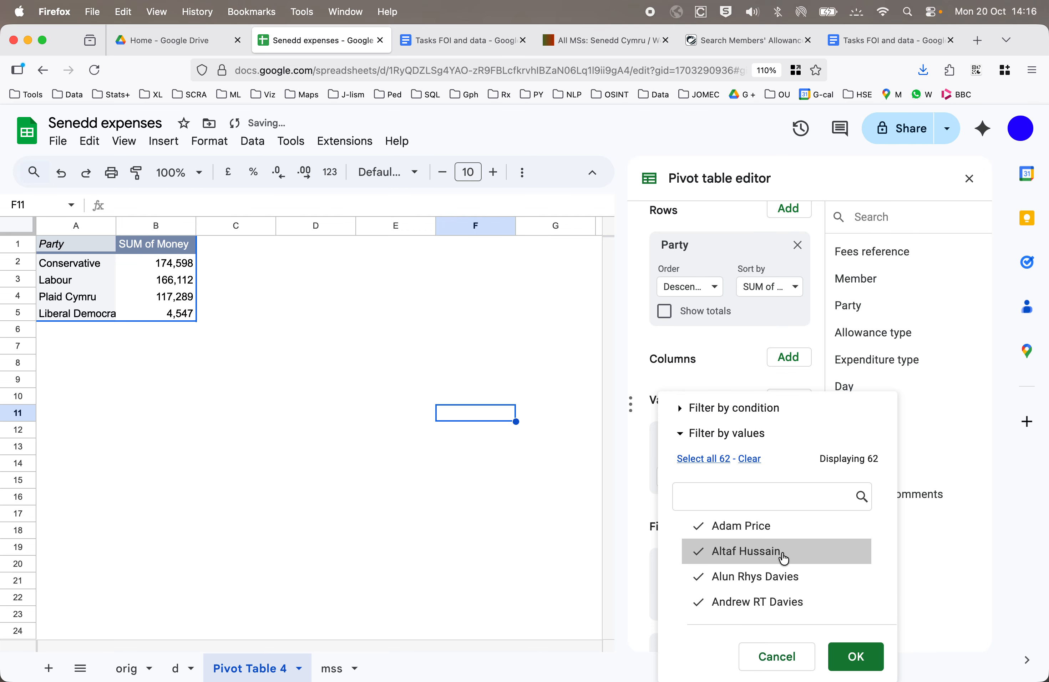
left_click(787, 605)
left_click(860, 654)
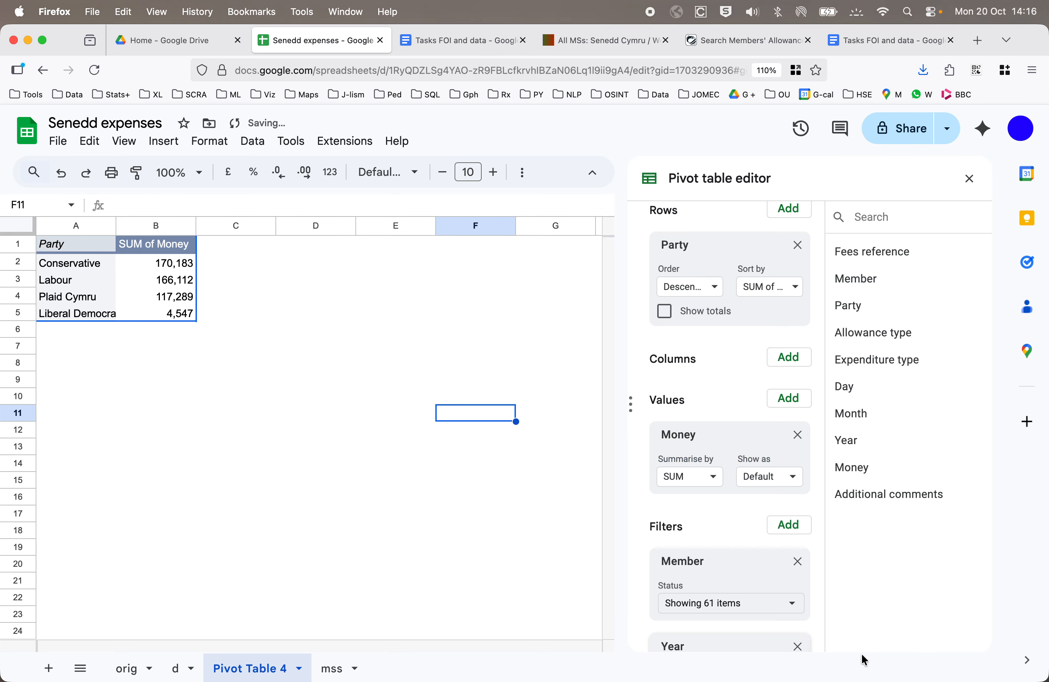
Read question 12 in the tasks document and remove the Member filter from the pivot table
left_click(451, 35)
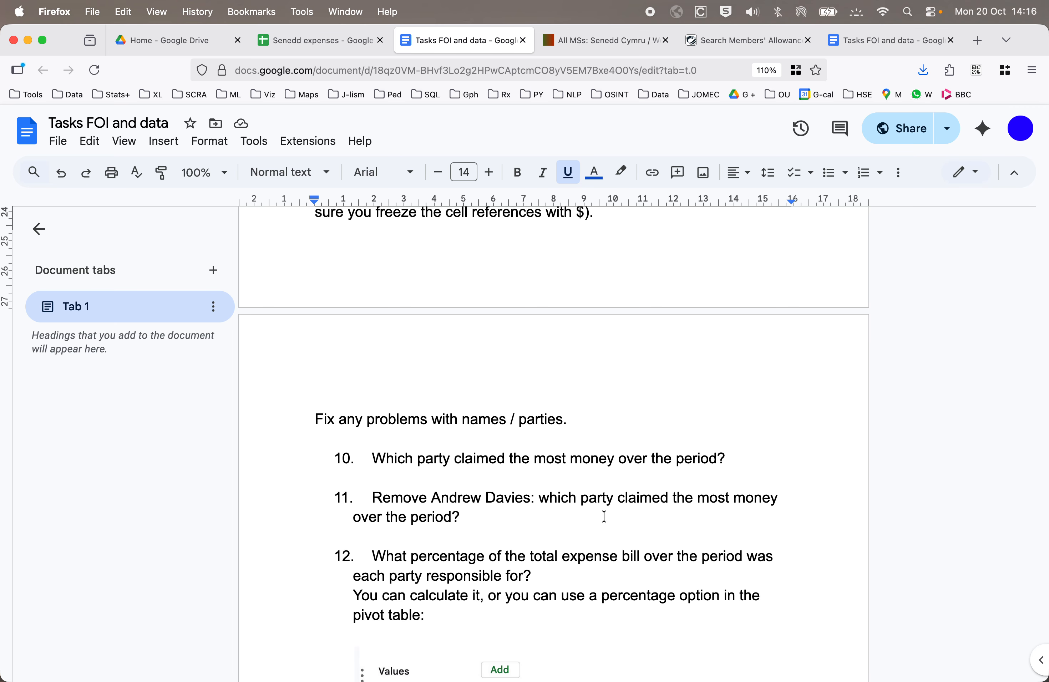
scroll(603, 516, "down", 5)
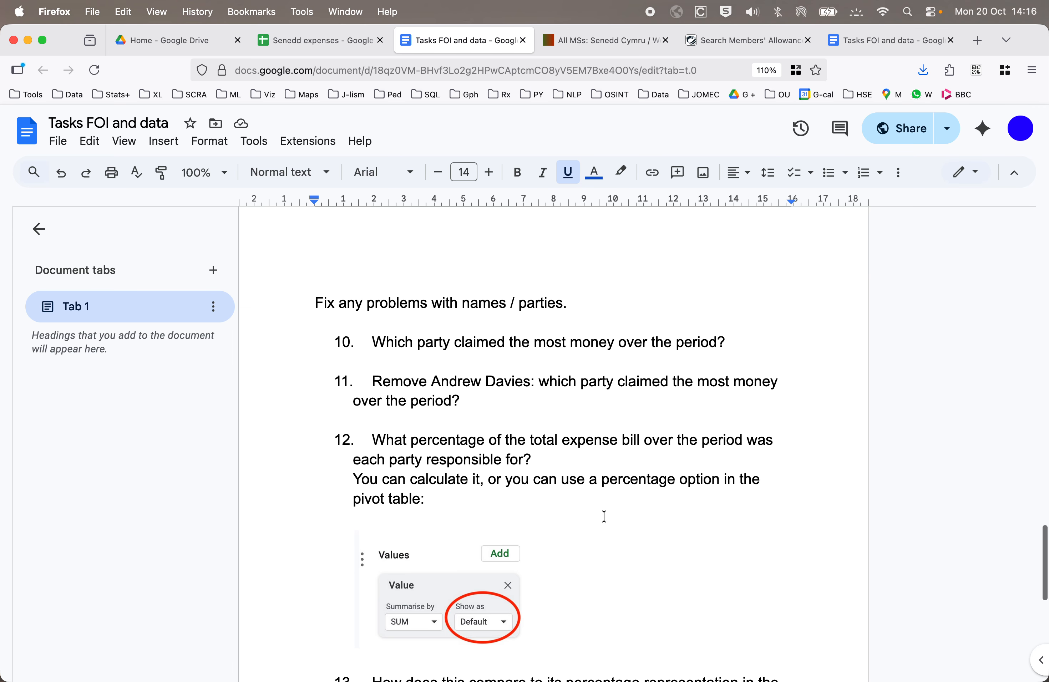
left_click(319, 42)
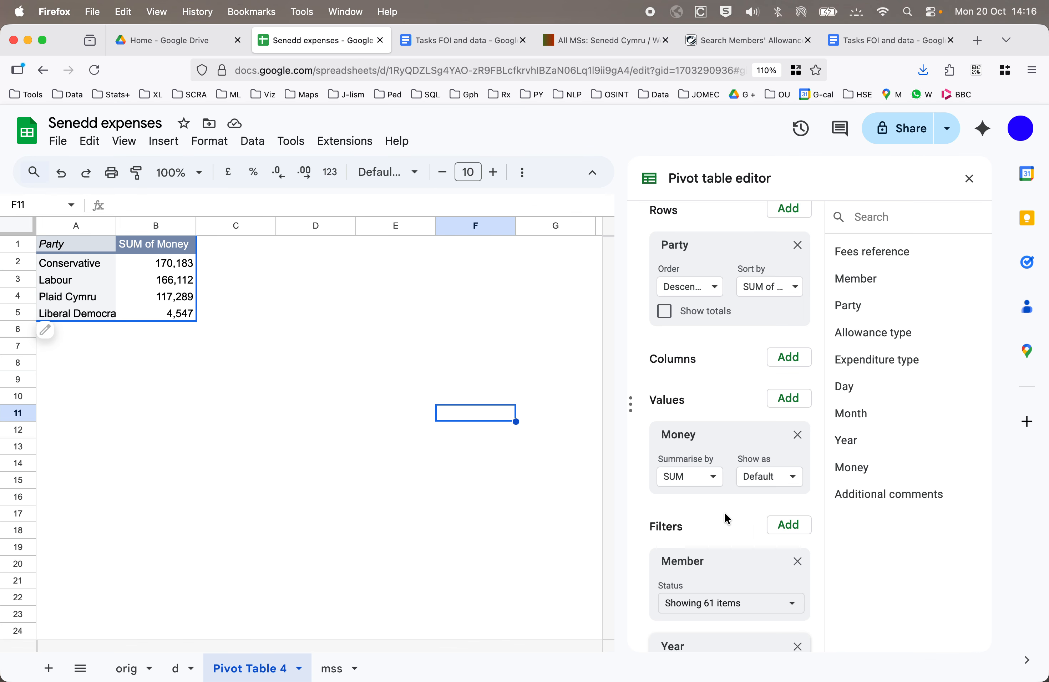
left_click(797, 562)
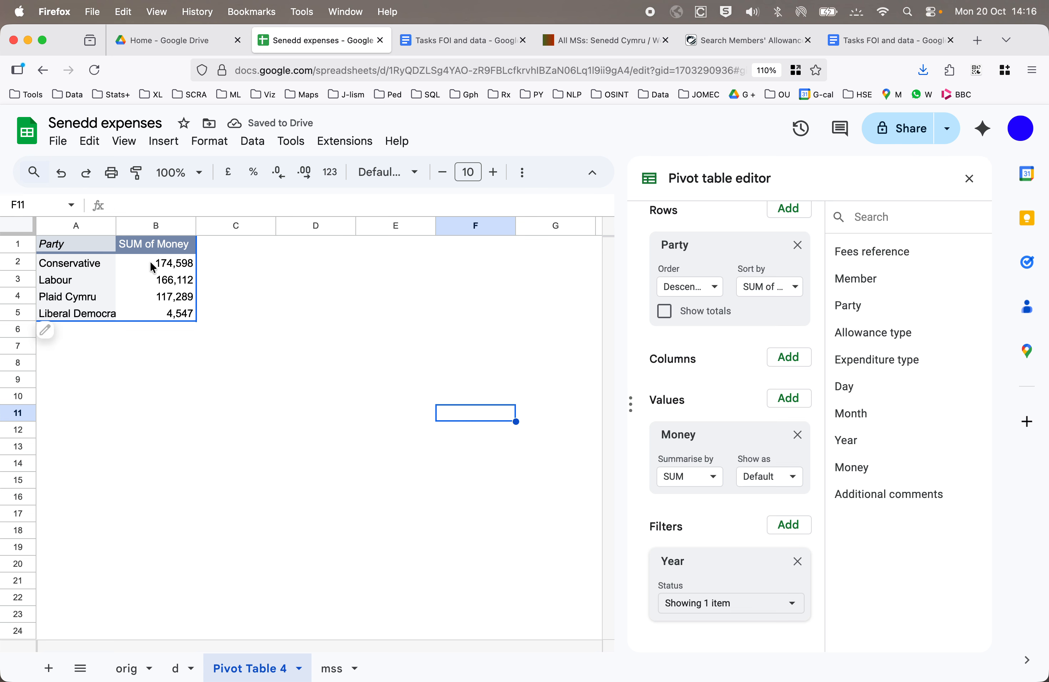
left_click_drag(149, 263, 158, 318)
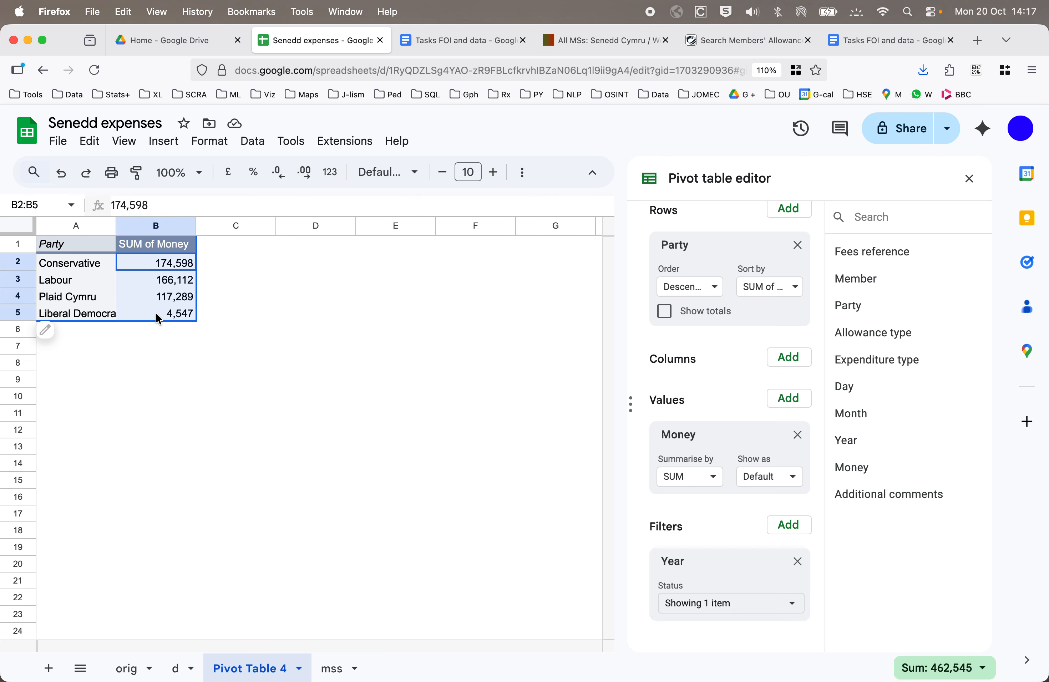
left_click(327, 263)
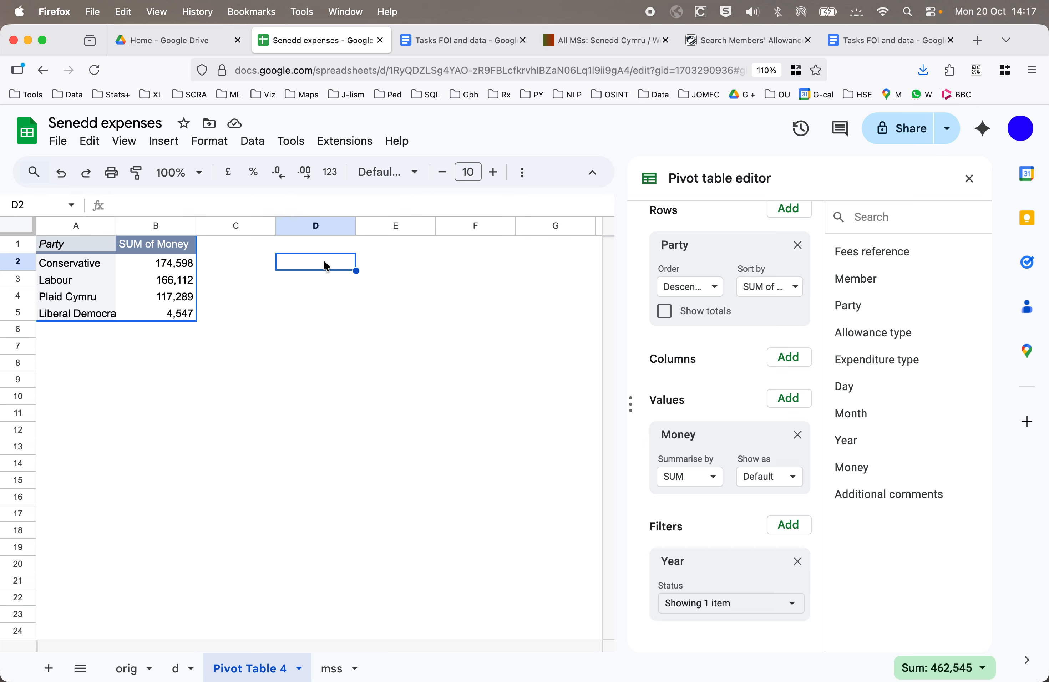
type("=")
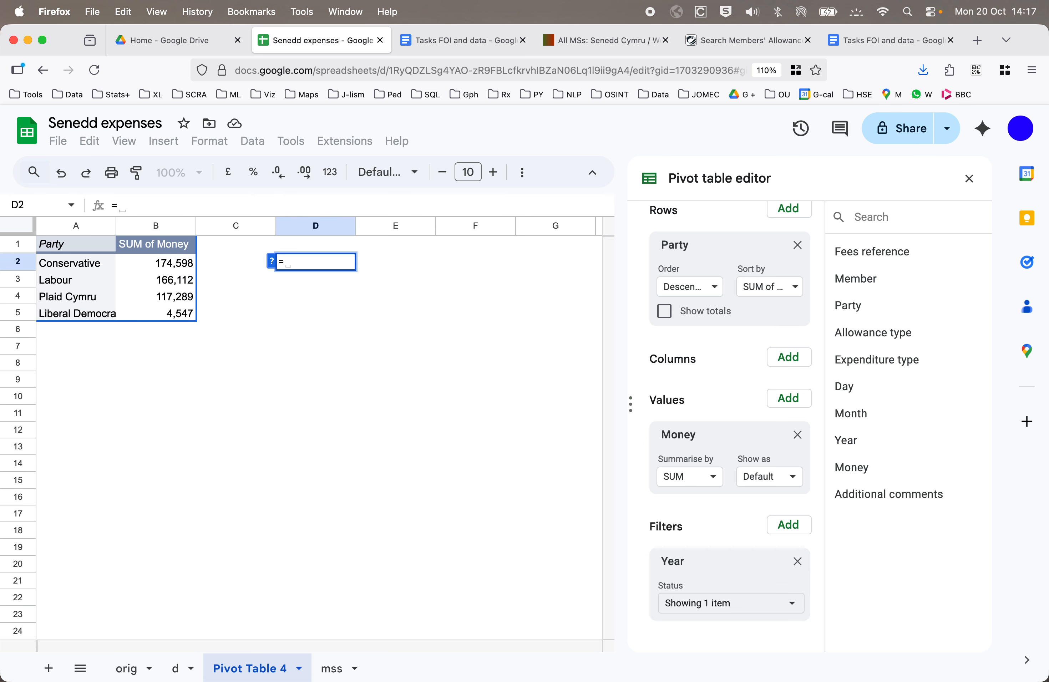
key("Escape")
Total the parties' money beneath the pivot table in cell B6 with =SUM(B2:B5)
left_click(153, 328)
type("=sum(B2:B5")
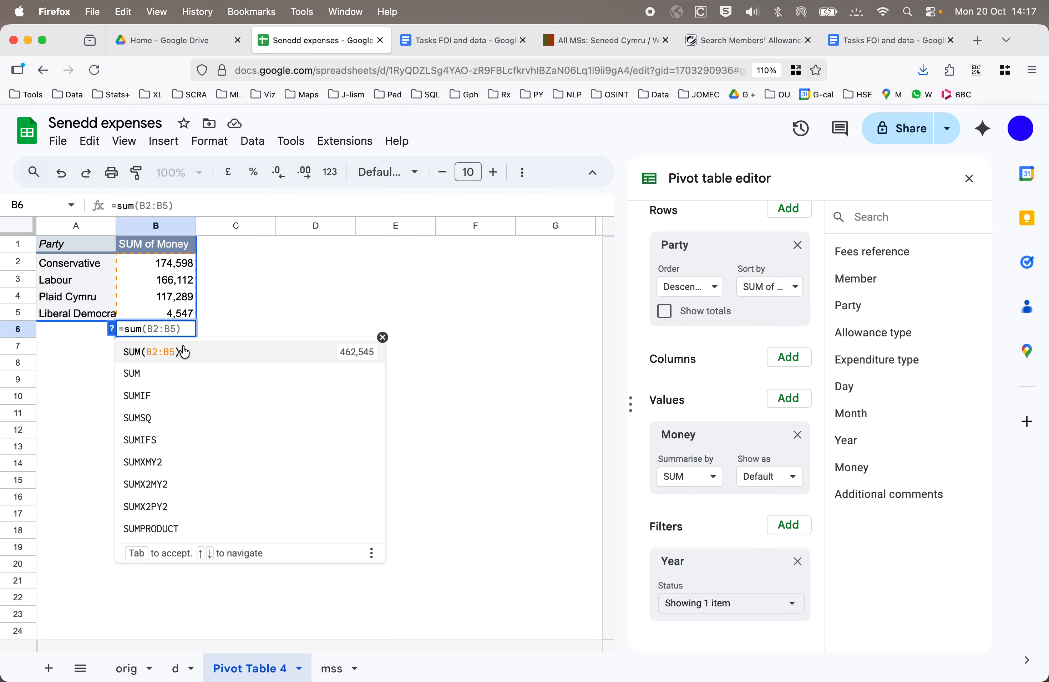
left_click(171, 352)
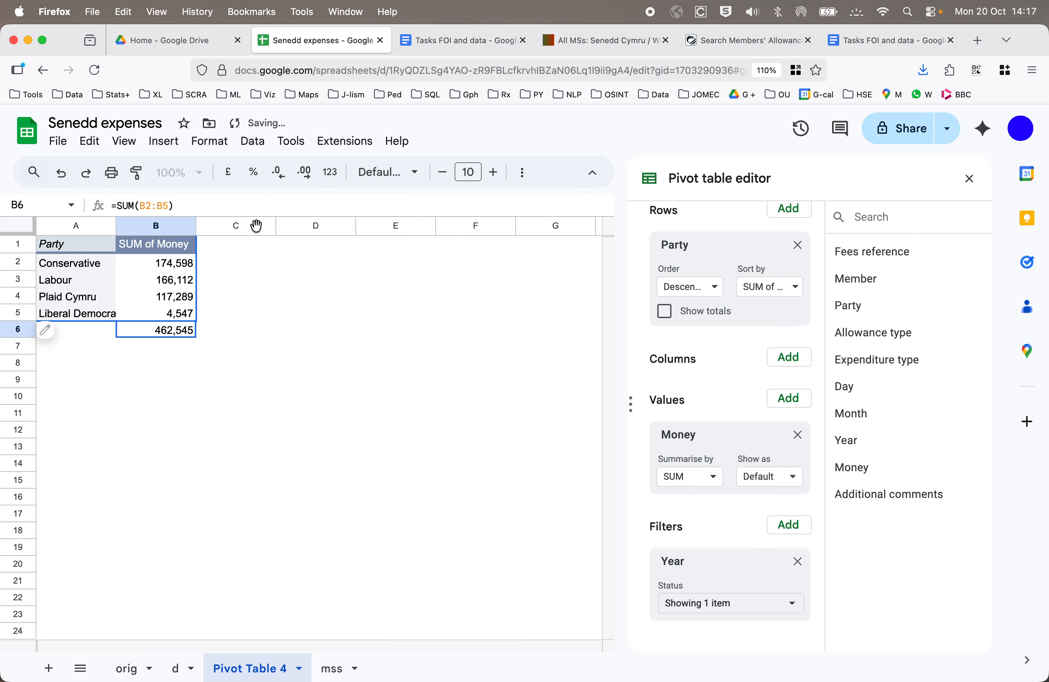
Enter the heading PERC in D1 and calculate the Conservative percentage share in D2 with =B2/B6*100
left_click(318, 267)
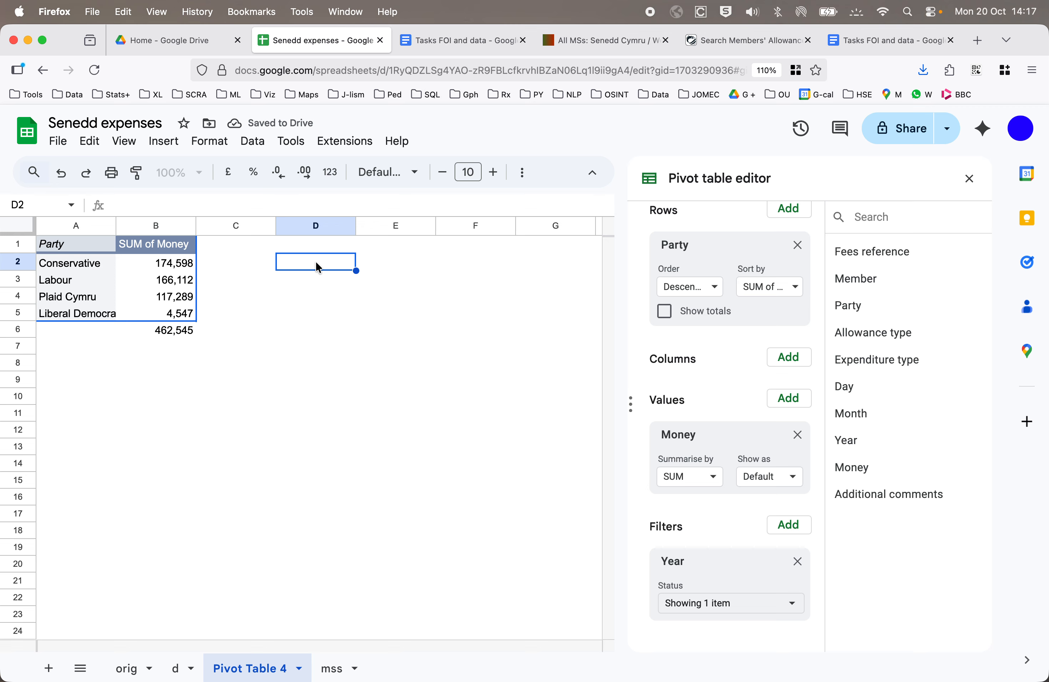
left_click(316, 246)
type("PERC")
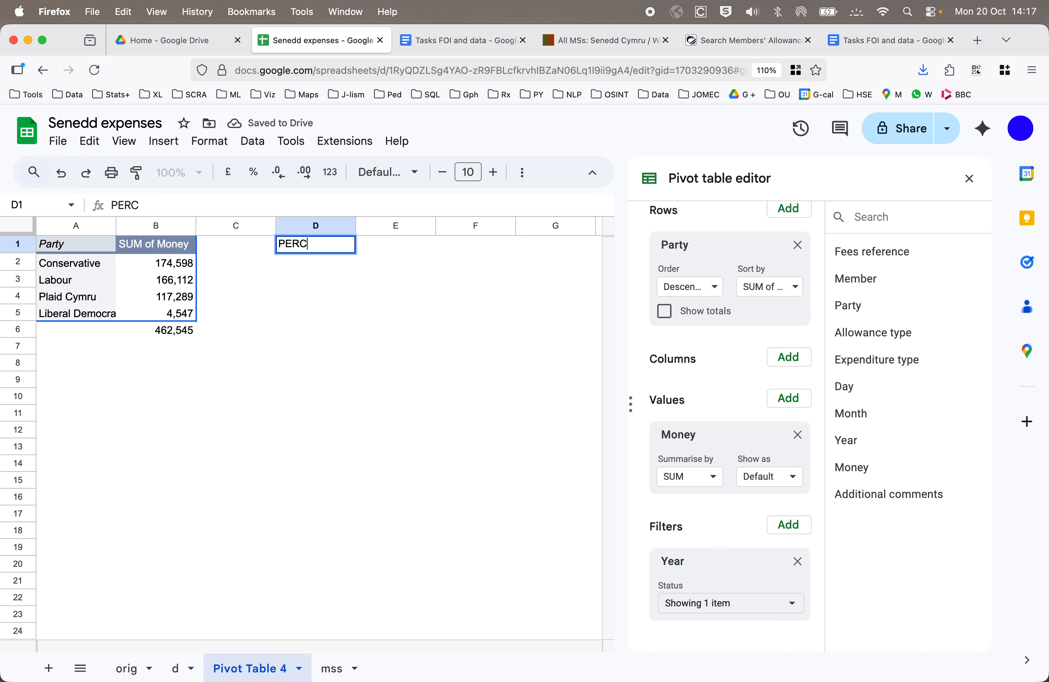
key("Return")
type("=")
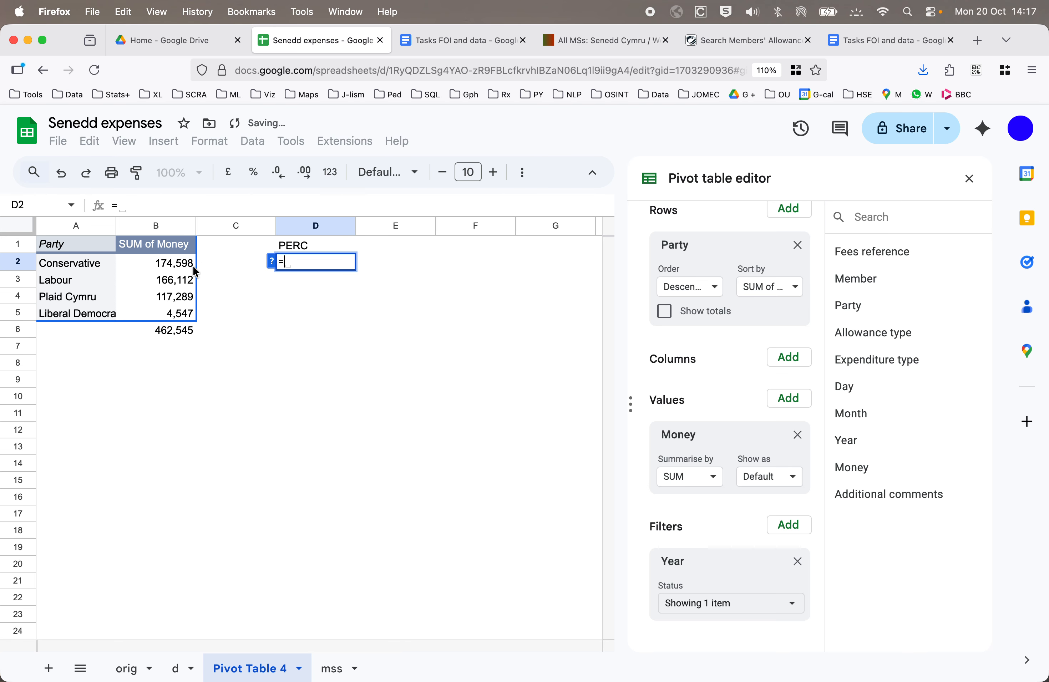
left_click(174, 263)
type("/")
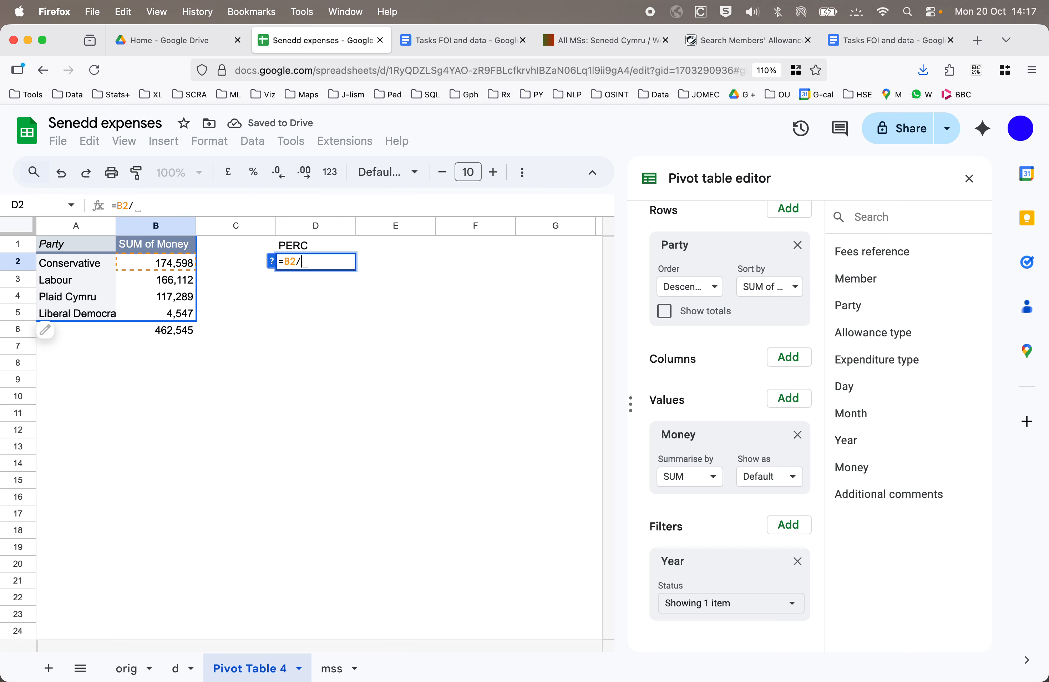
left_click(163, 332)
type("*1")
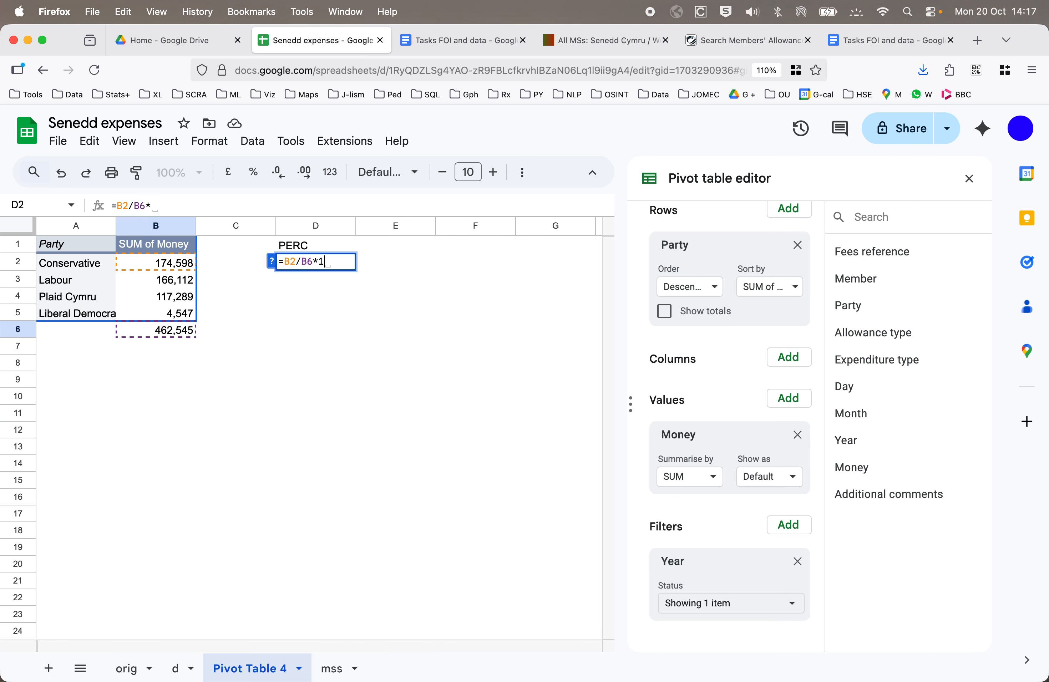
type("00")
key("Return")
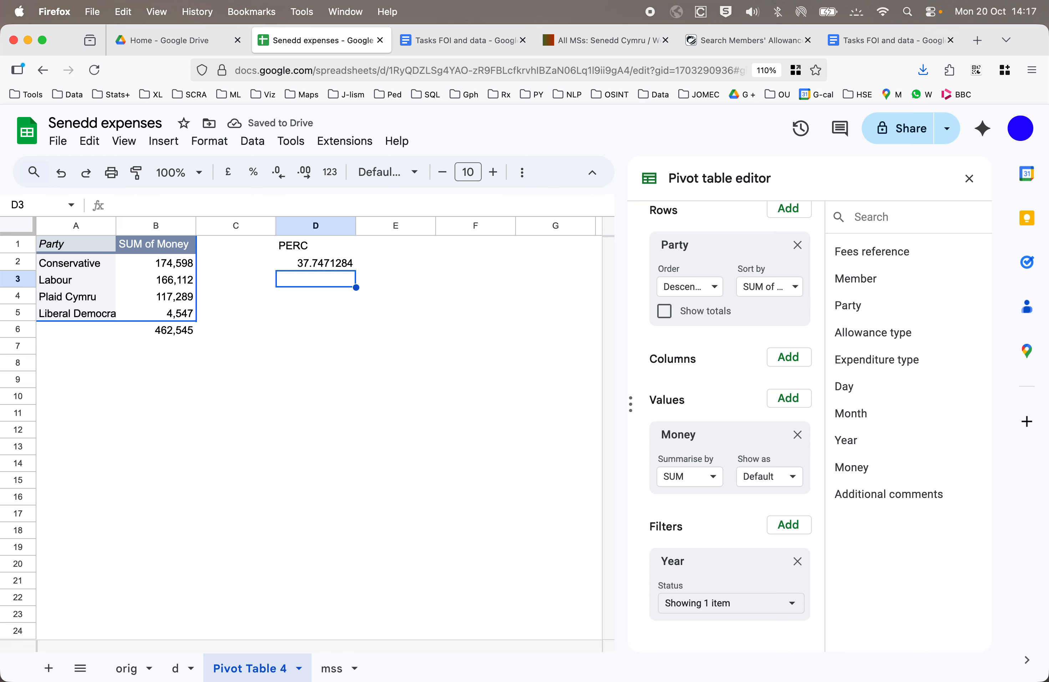
Try to copy the percentage formula from D2 to D3 and compare the cell references used in both formulas
left_click(311, 264)
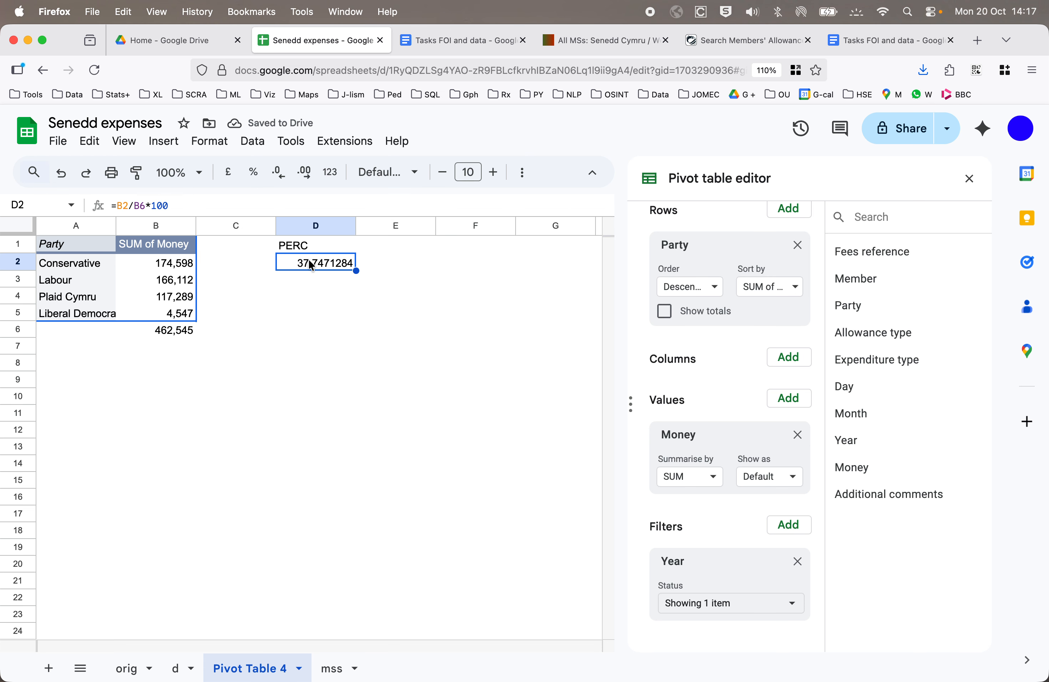
left_click_drag(357, 271, 357, 282)
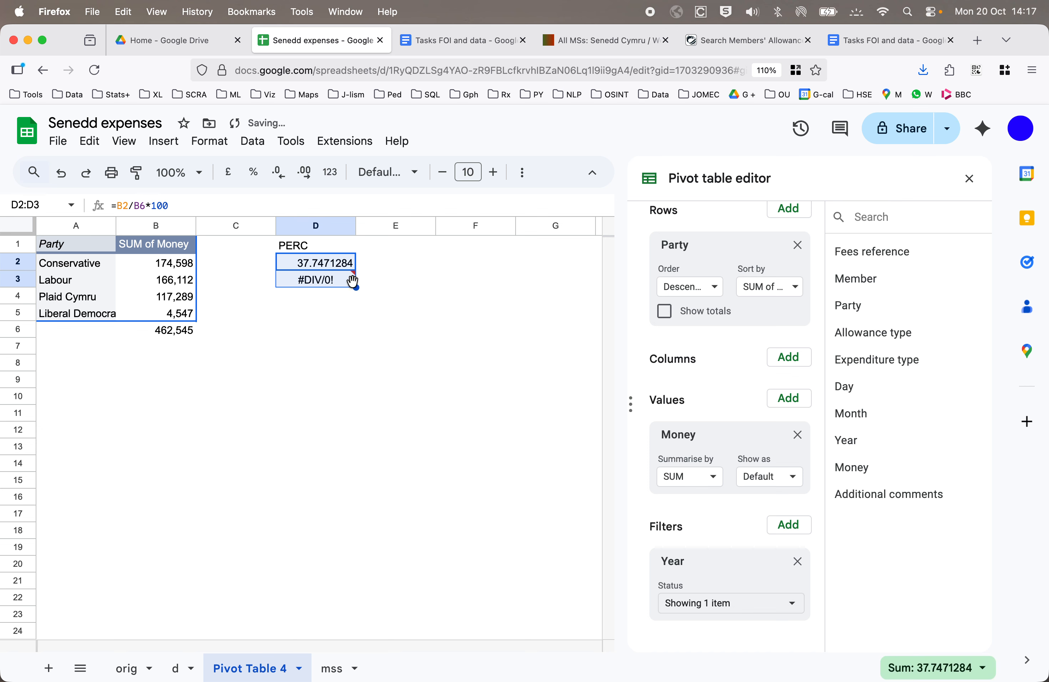
left_click(340, 283)
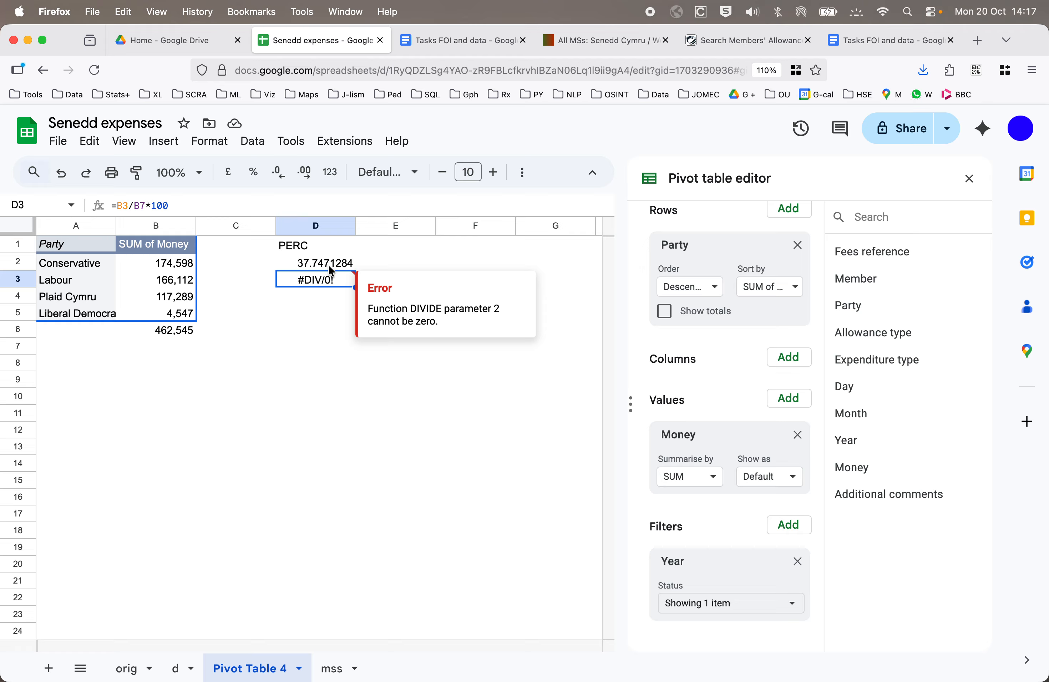
left_click(328, 263)
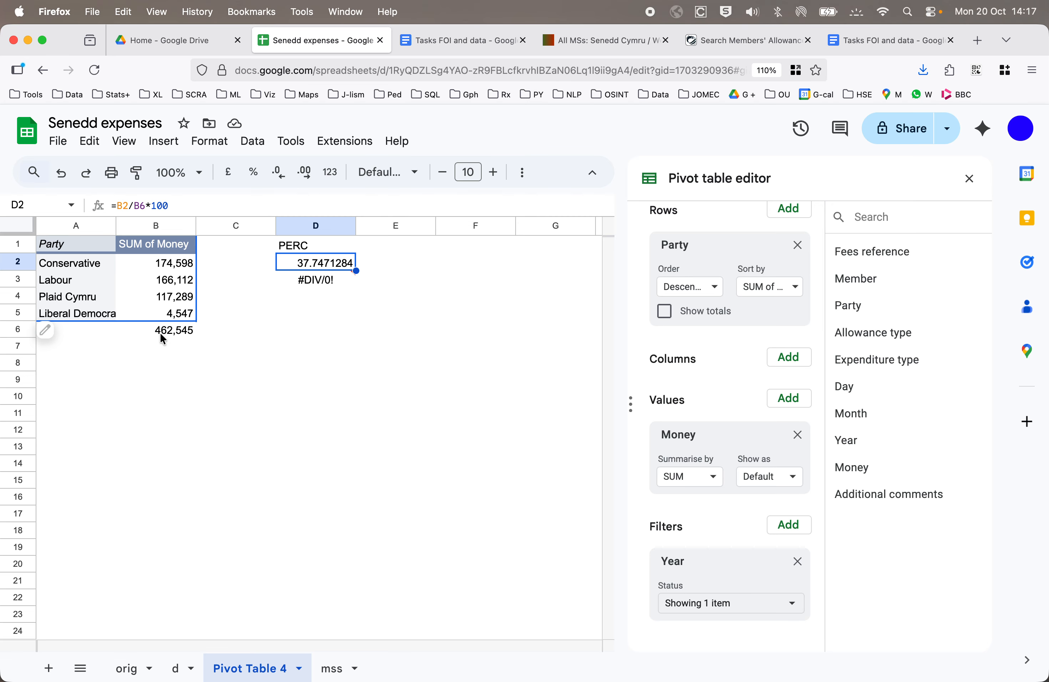
left_click(332, 280)
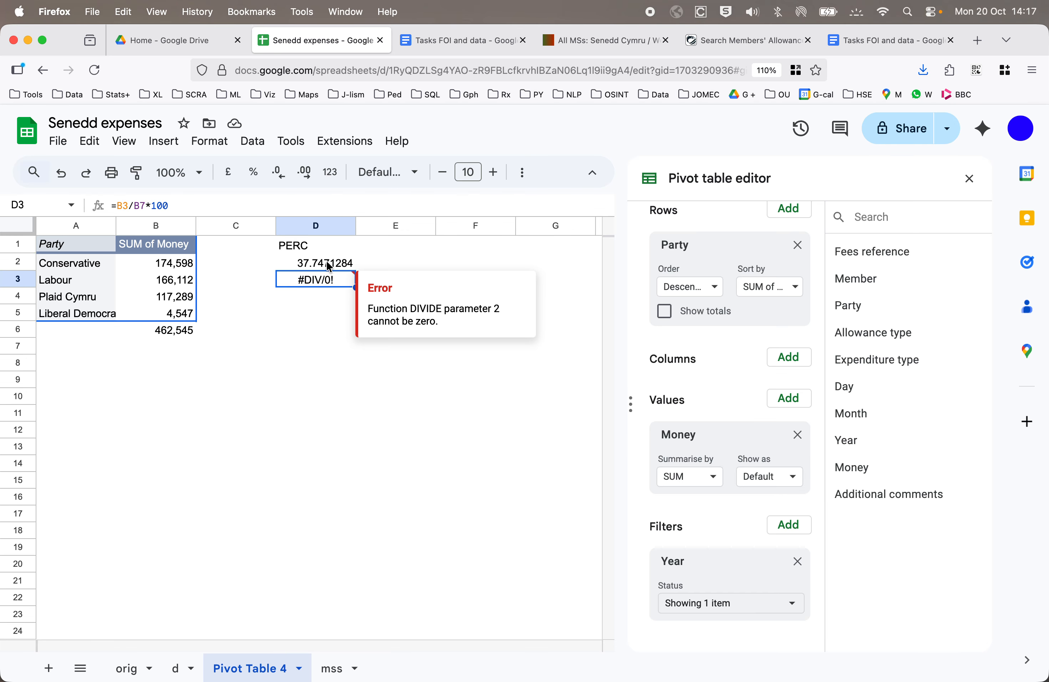
left_click(327, 260)
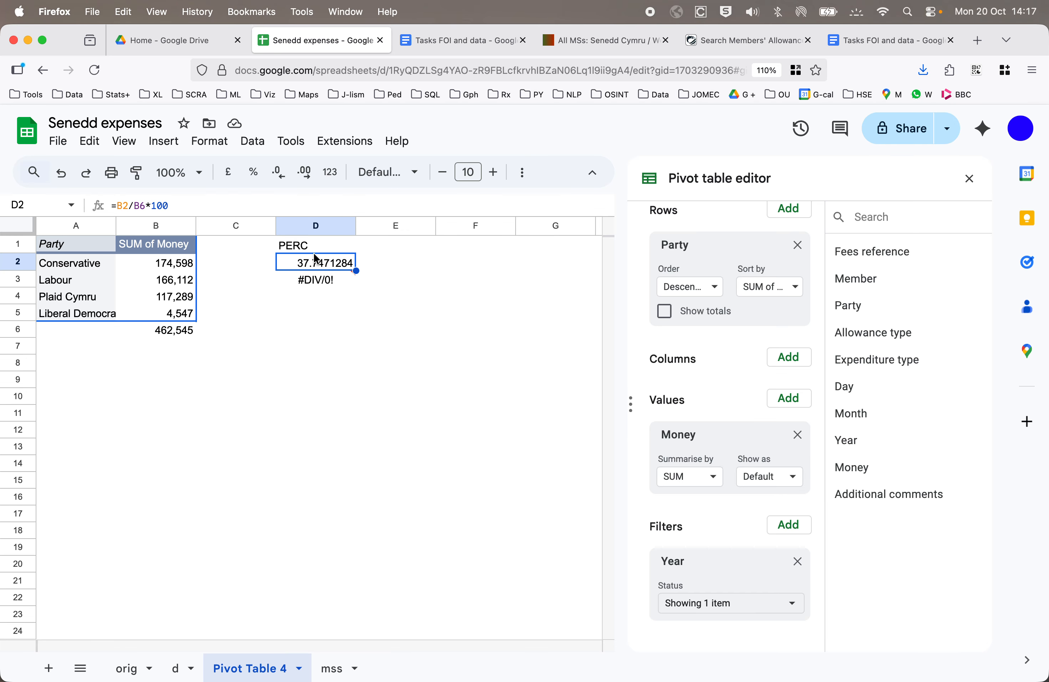
left_click(165, 268)
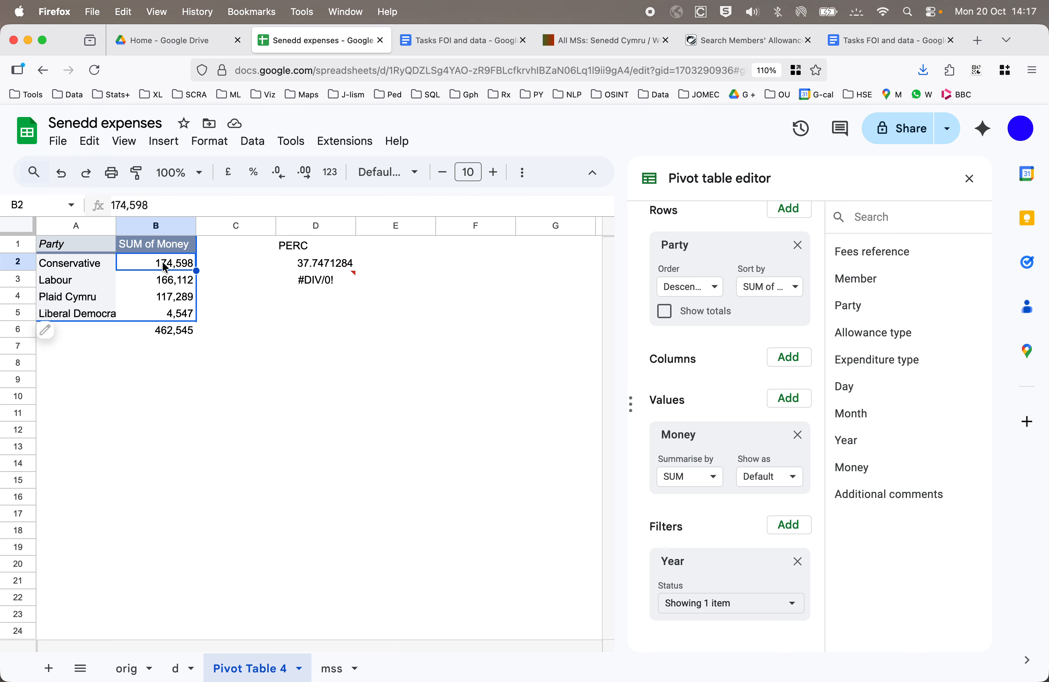
left_click(175, 330)
left_click(348, 259)
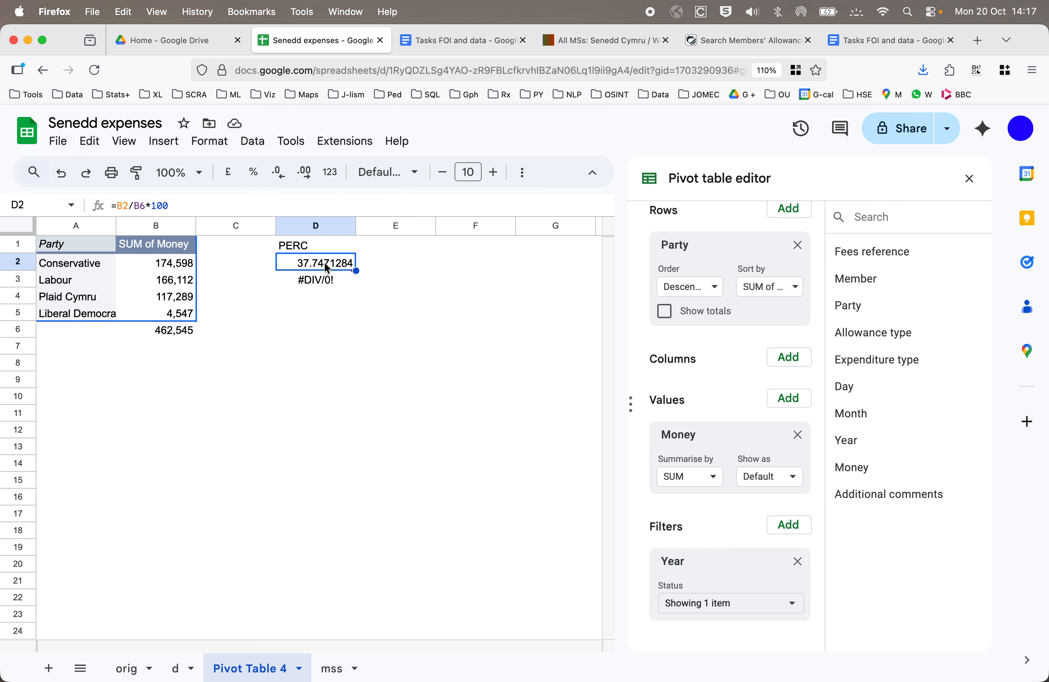
Fix the total's row reference in D2 by changing the formula to =B2/B$6*100, and clear cell D3
left_click(134, 206)
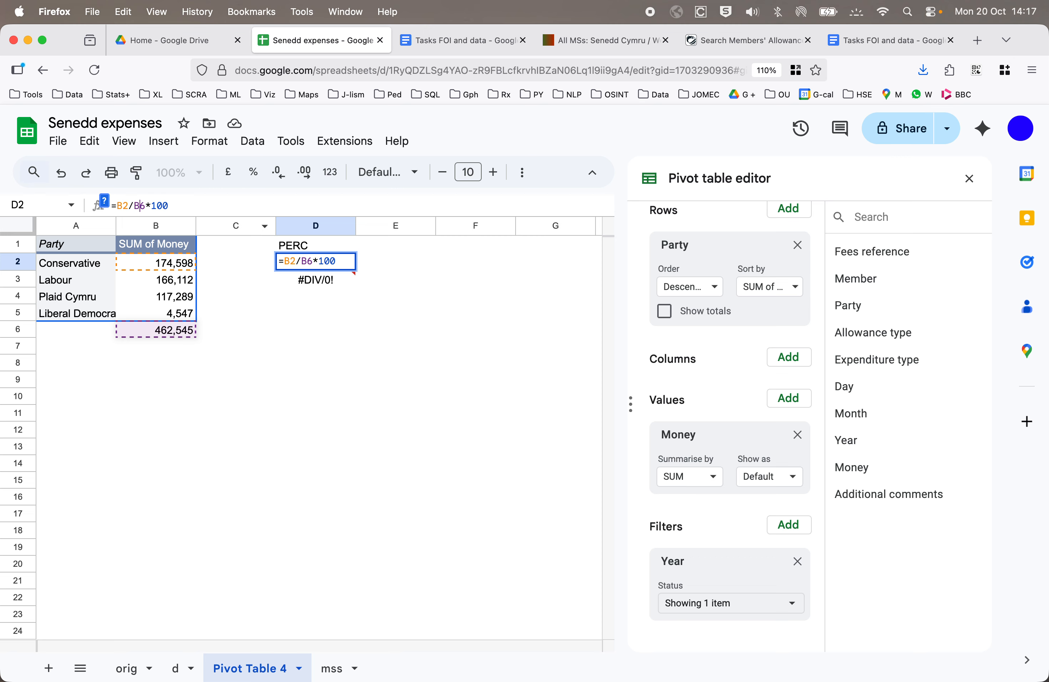
type("%")
key("Return")
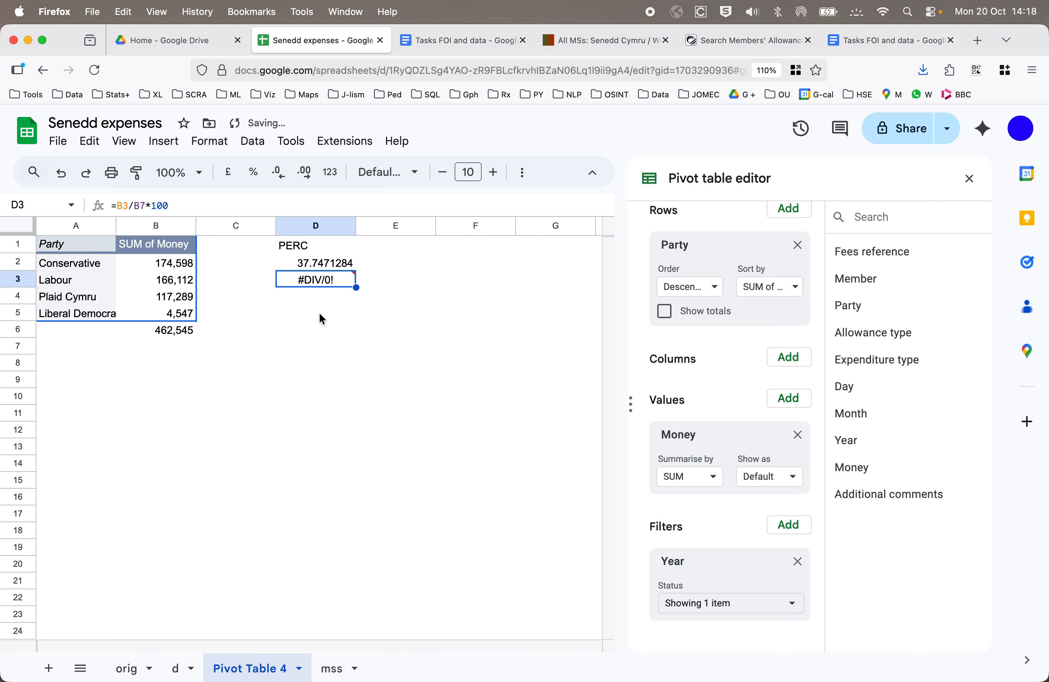
key("BackSpace")
Copy the percentage formula from D2 down through D5 for the remaining parties, checking the references in D3
left_click(316, 266)
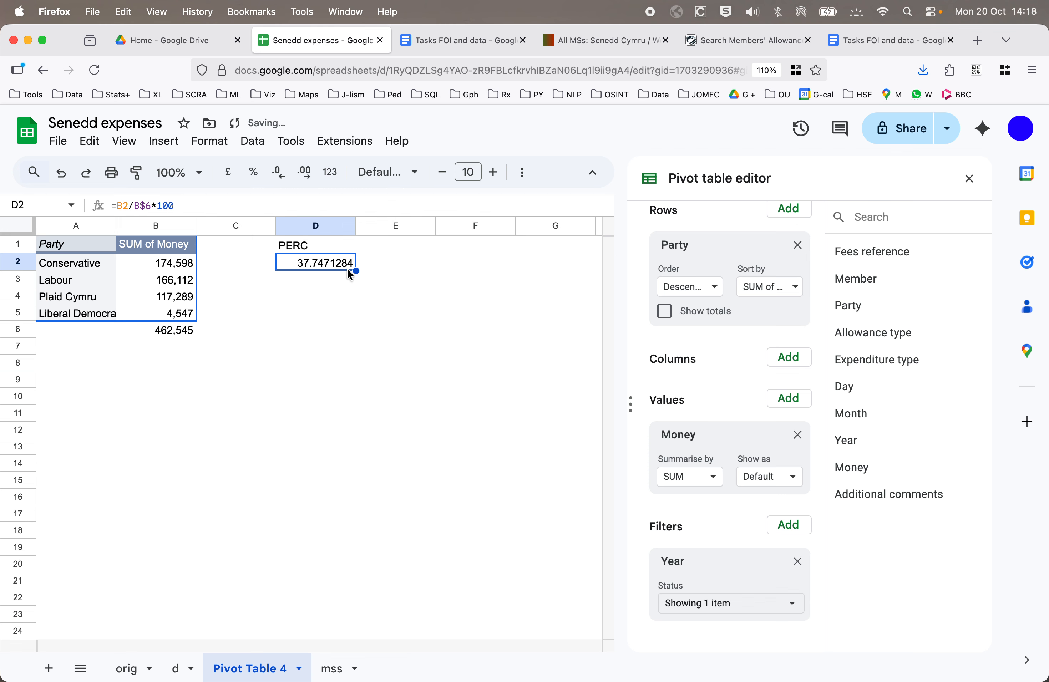
left_click_drag(356, 271, 354, 286)
left_click(177, 279)
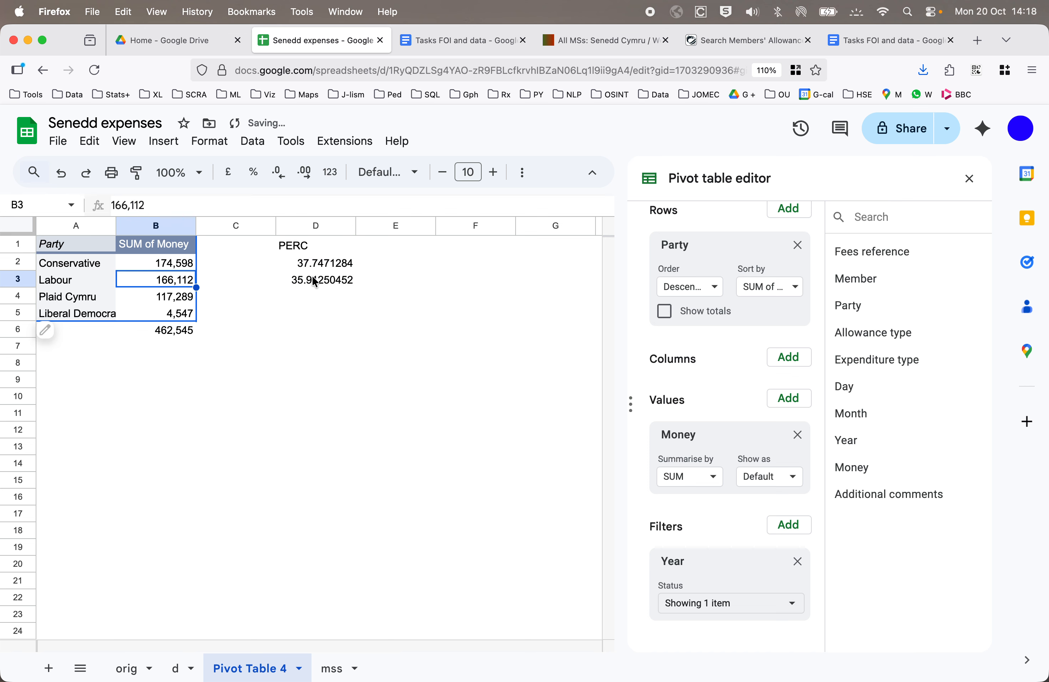
left_click(325, 285)
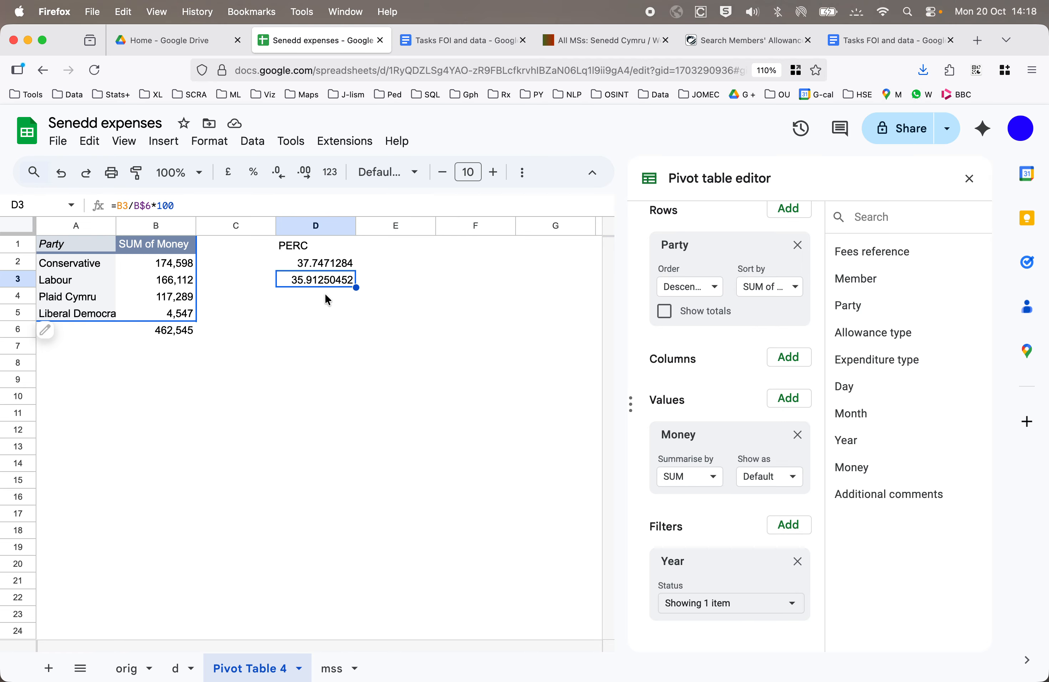
left_click_drag(356, 287, 352, 323)
Total the percentages in D6 with =SUM(D2:D5) and check the formula behind each party's share
left_click(354, 330)
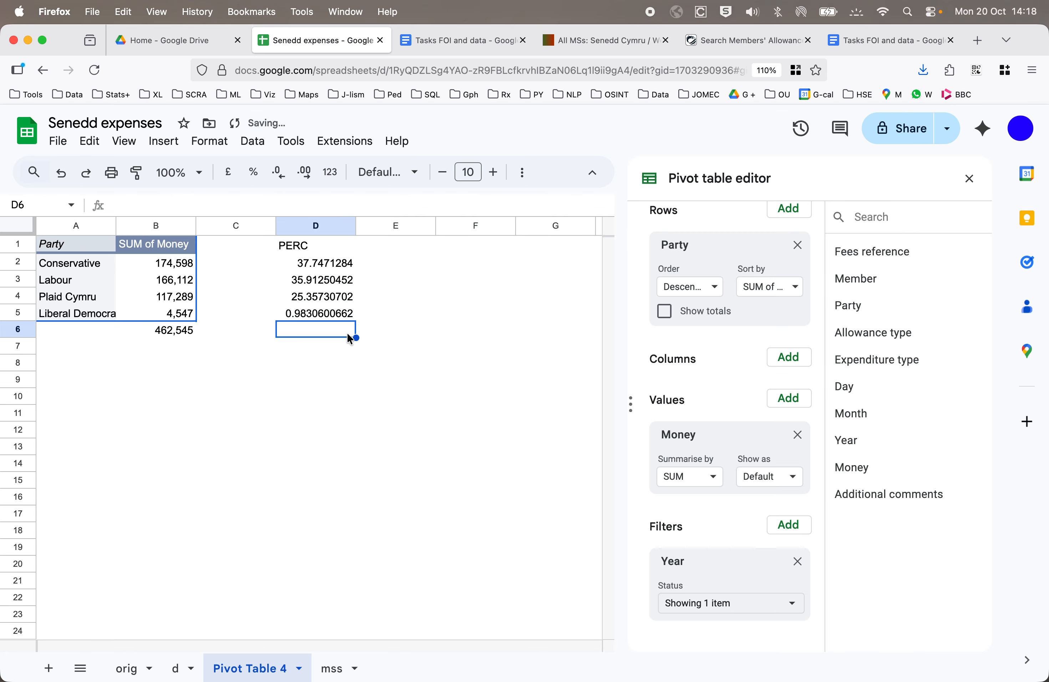
type("=sum(")
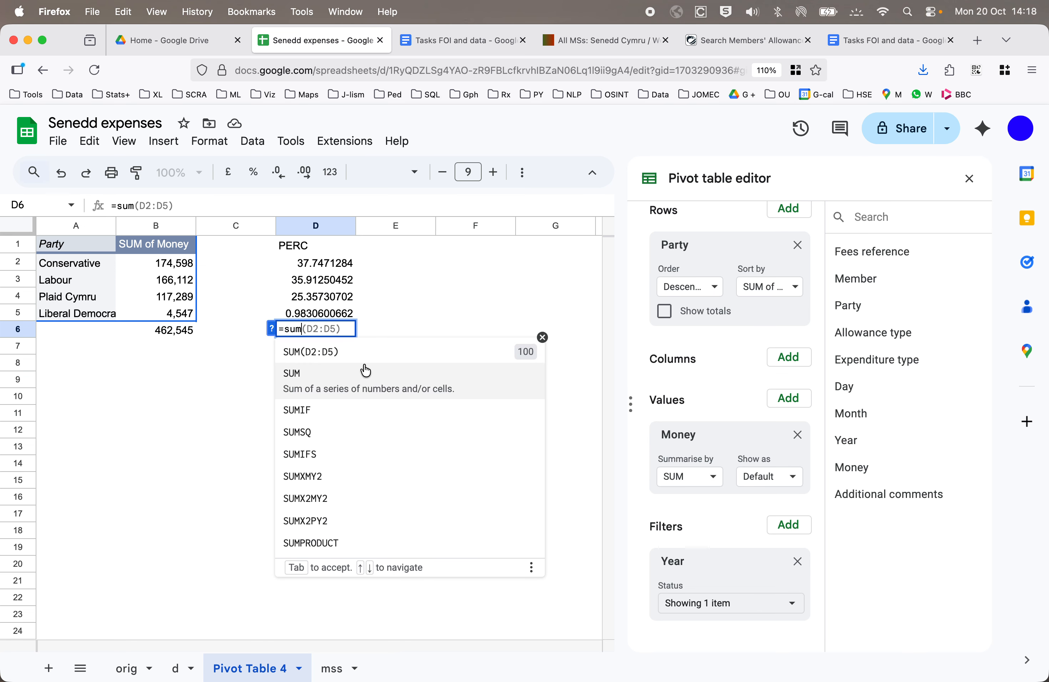
left_click(336, 350)
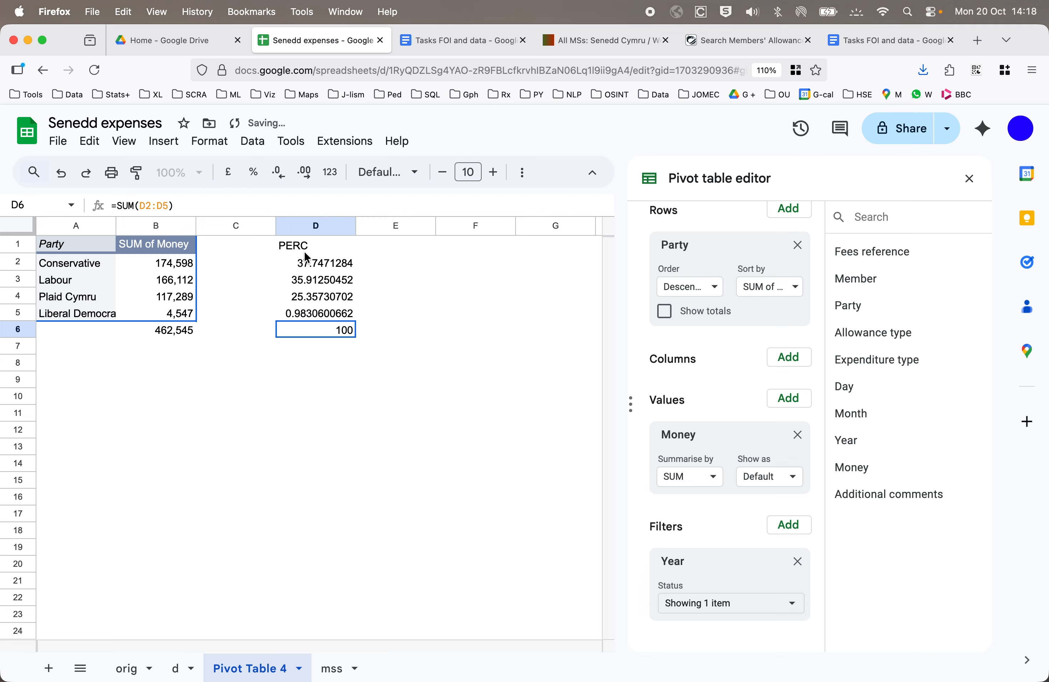
left_click(314, 268)
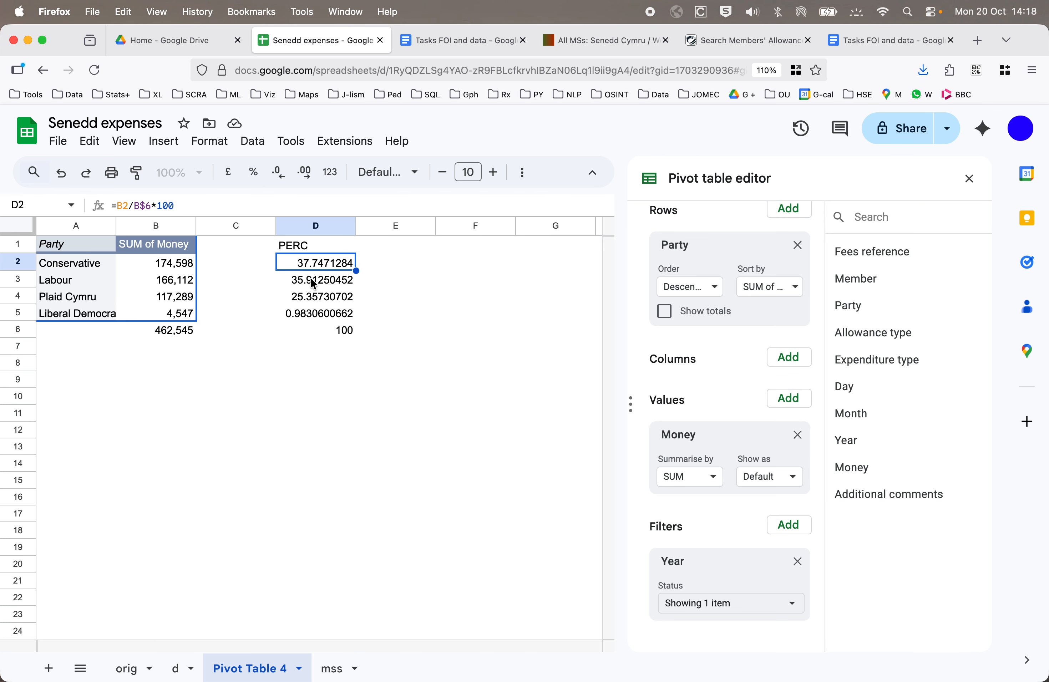
left_click(329, 284)
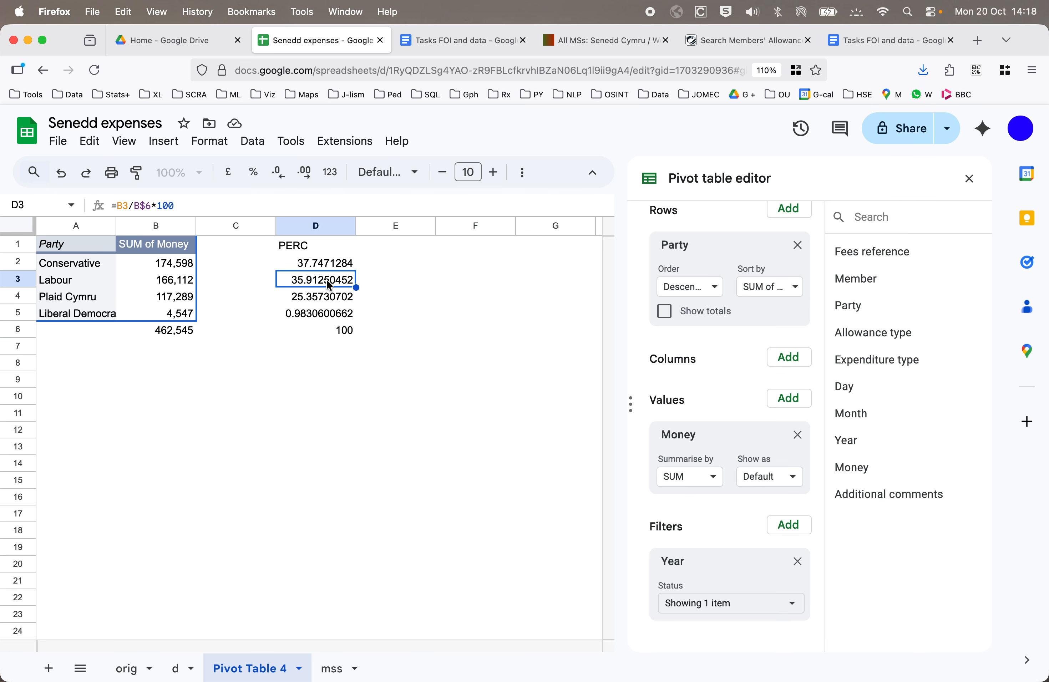
left_click(328, 300)
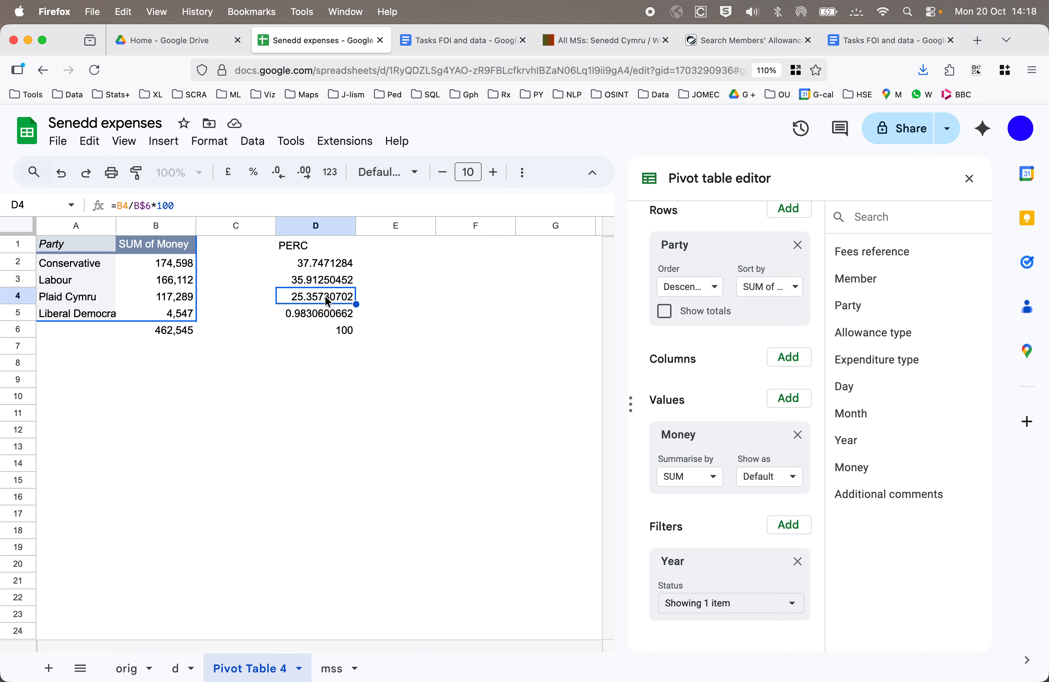
left_click(332, 315)
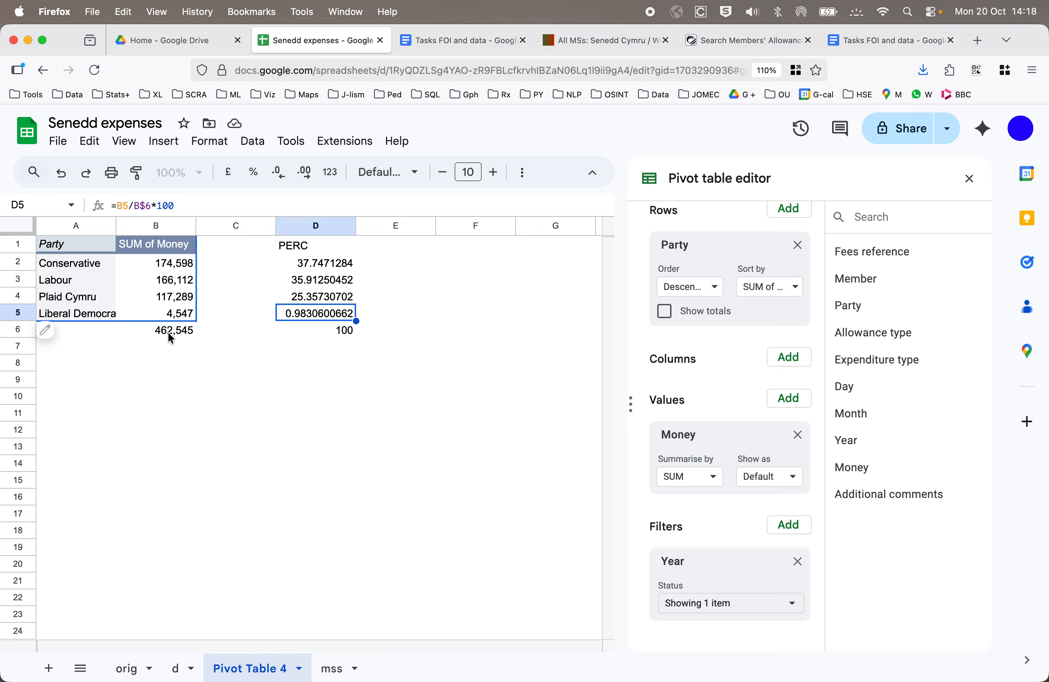
Clear the totals in B6:D6 and all the manual percentage calculations in column D
left_click_drag(170, 339, 292, 332)
key("Delete")
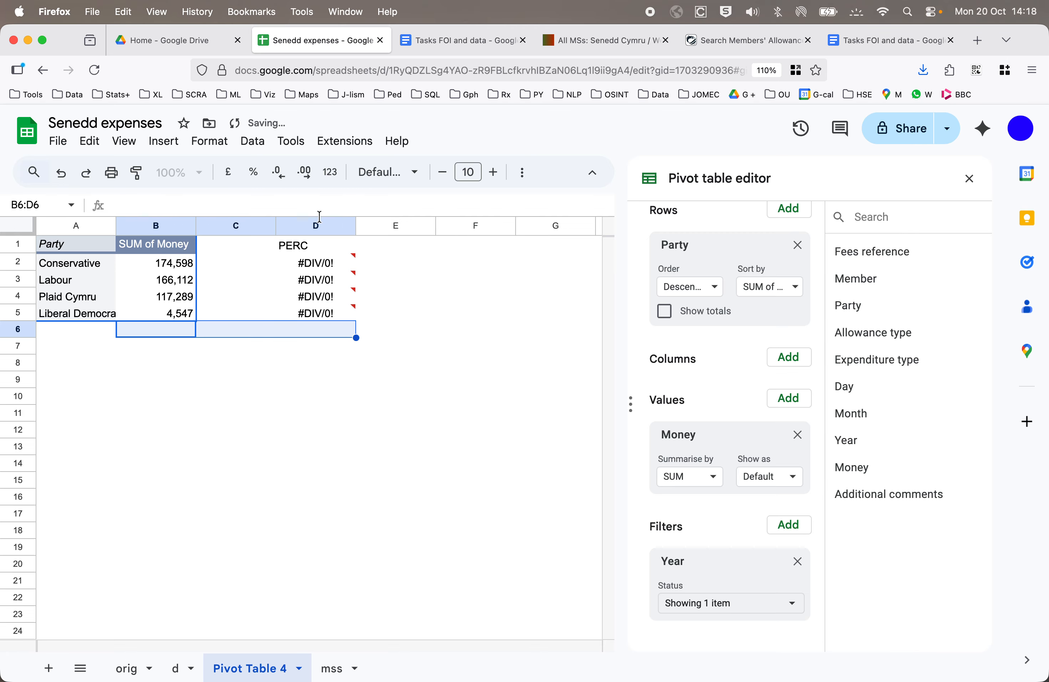
left_click(318, 224)
key("Delete")
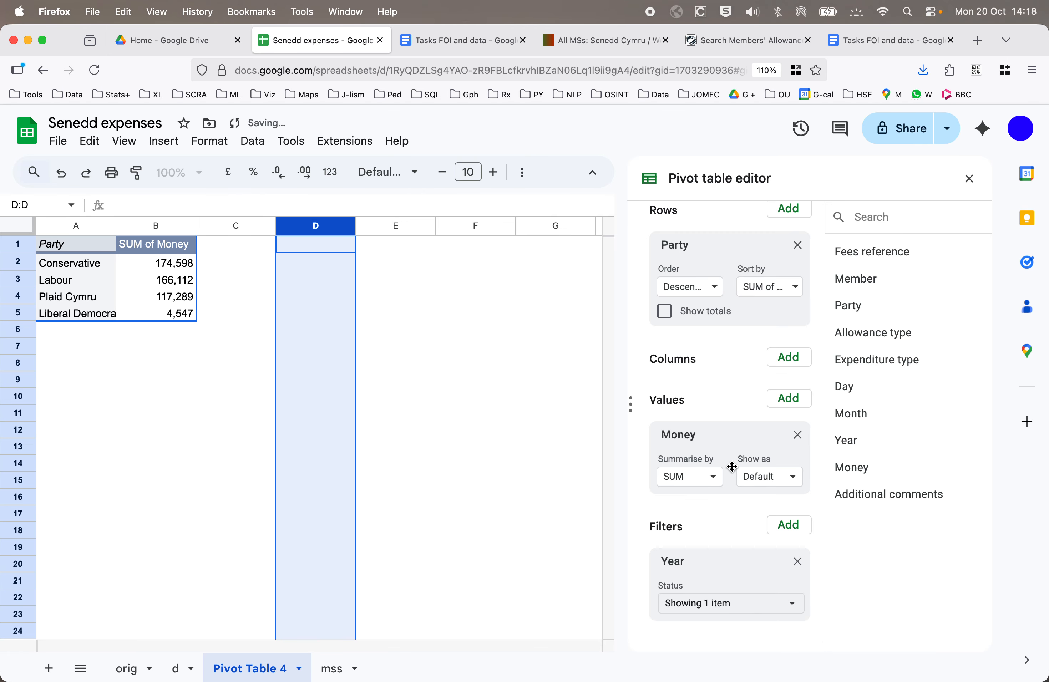
Show the pivot table's summed Money values as % of column
left_click(712, 478)
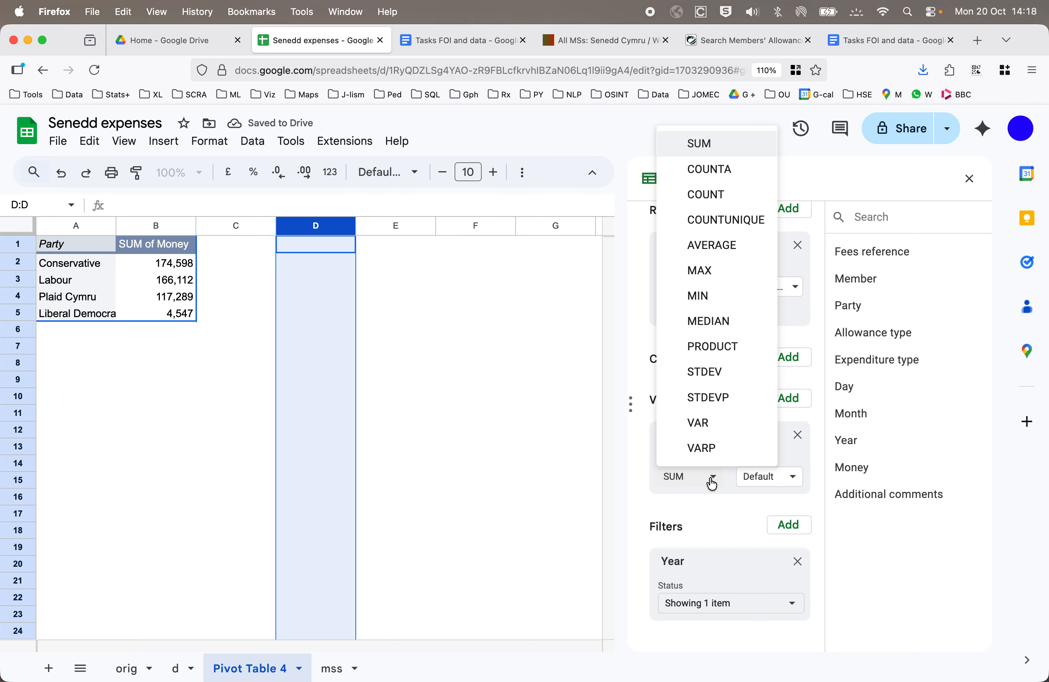
left_click(712, 482)
left_click(792, 478)
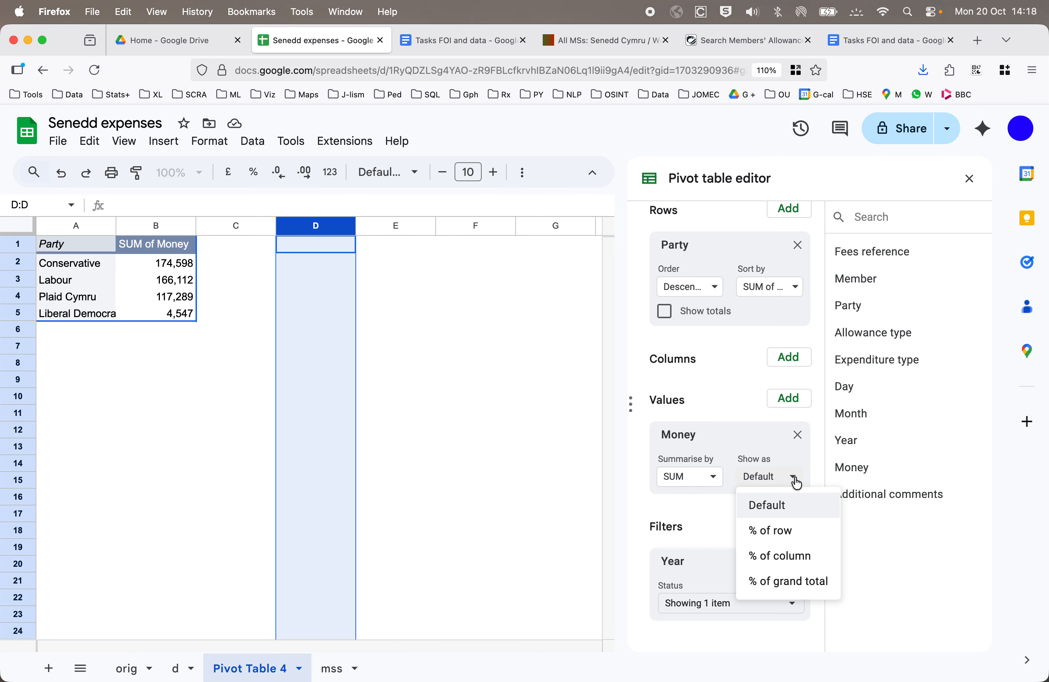
left_click(213, 238)
left_click(139, 266)
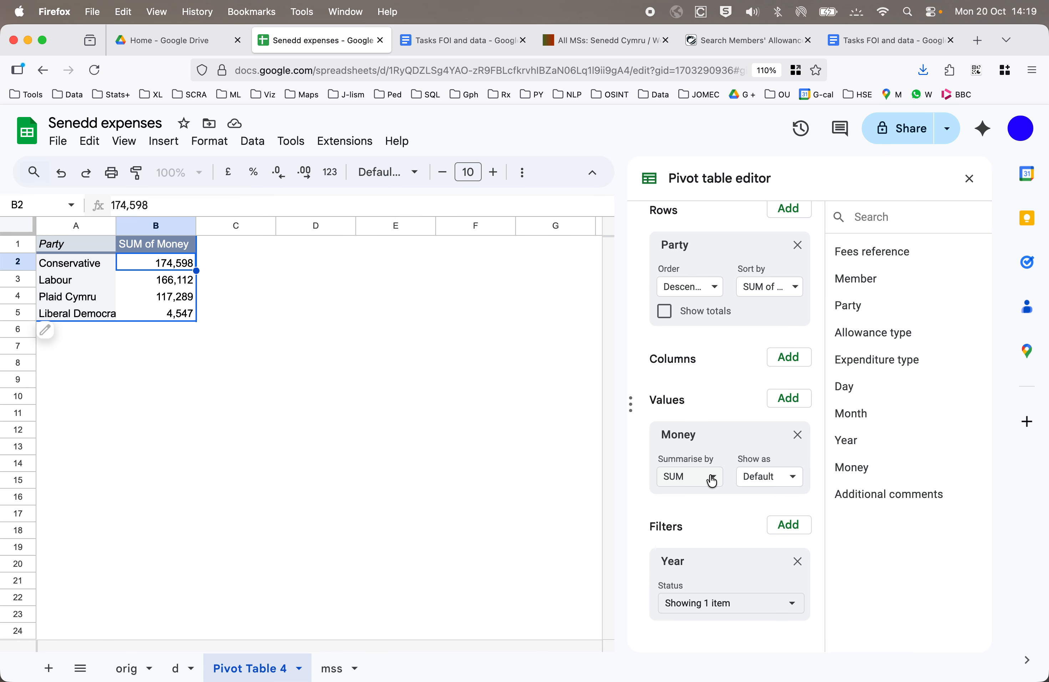
left_click(794, 481)
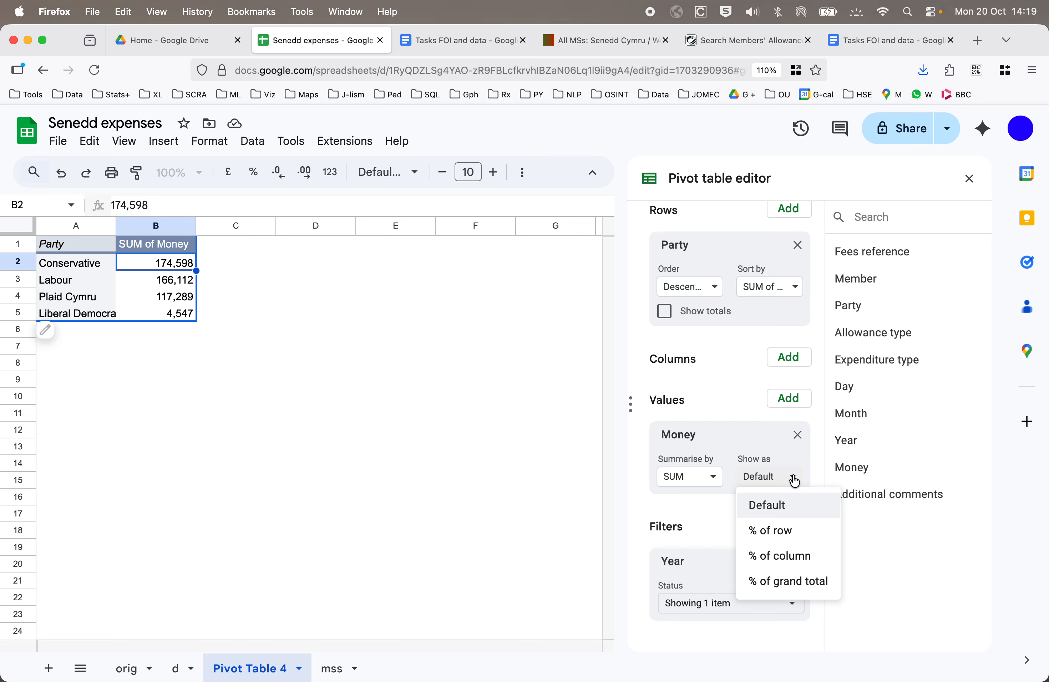
left_click(794, 568)
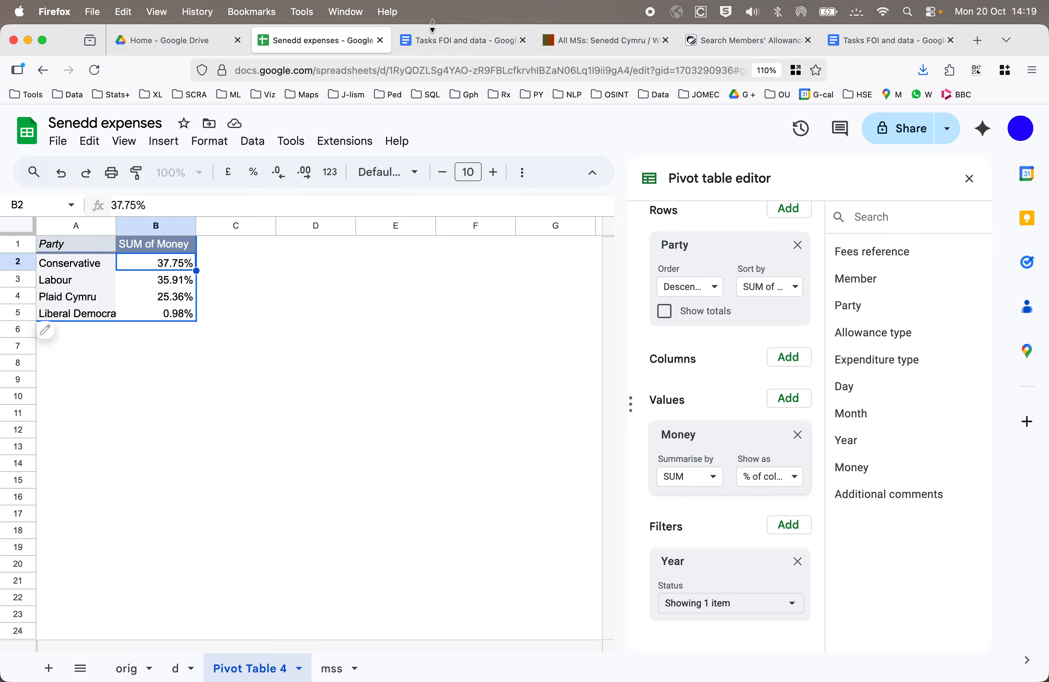
Switch to the Tasks FOI and data document and read questions 12 and 13 on party percentages and parliamentary representation
left_click(457, 41)
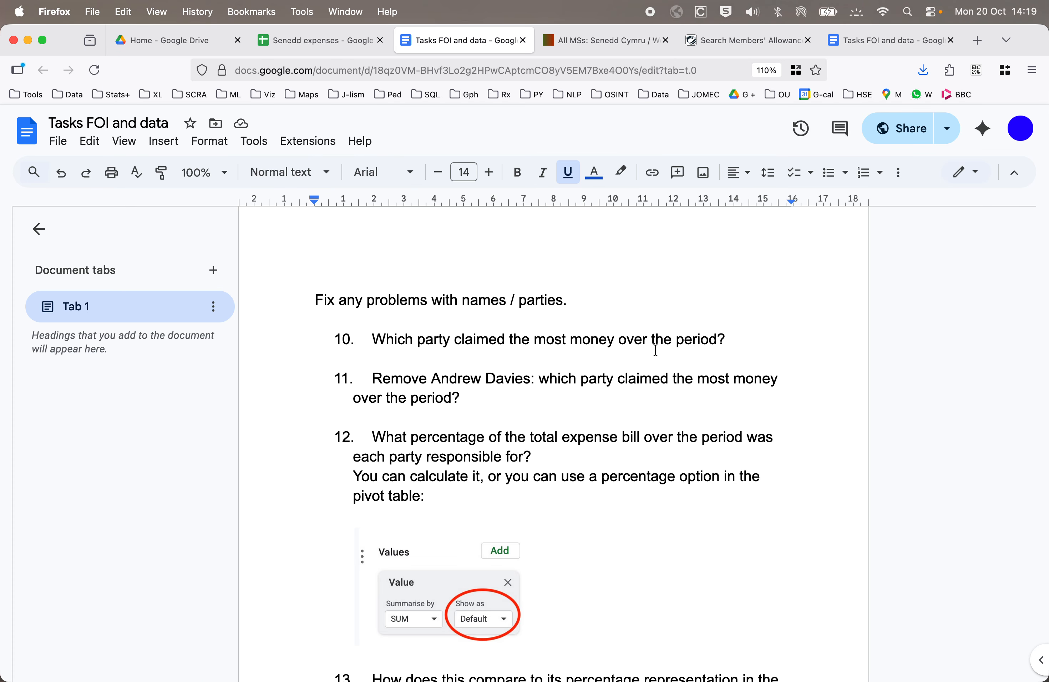
left_click(654, 455)
scroll(654, 455, "down", 3)
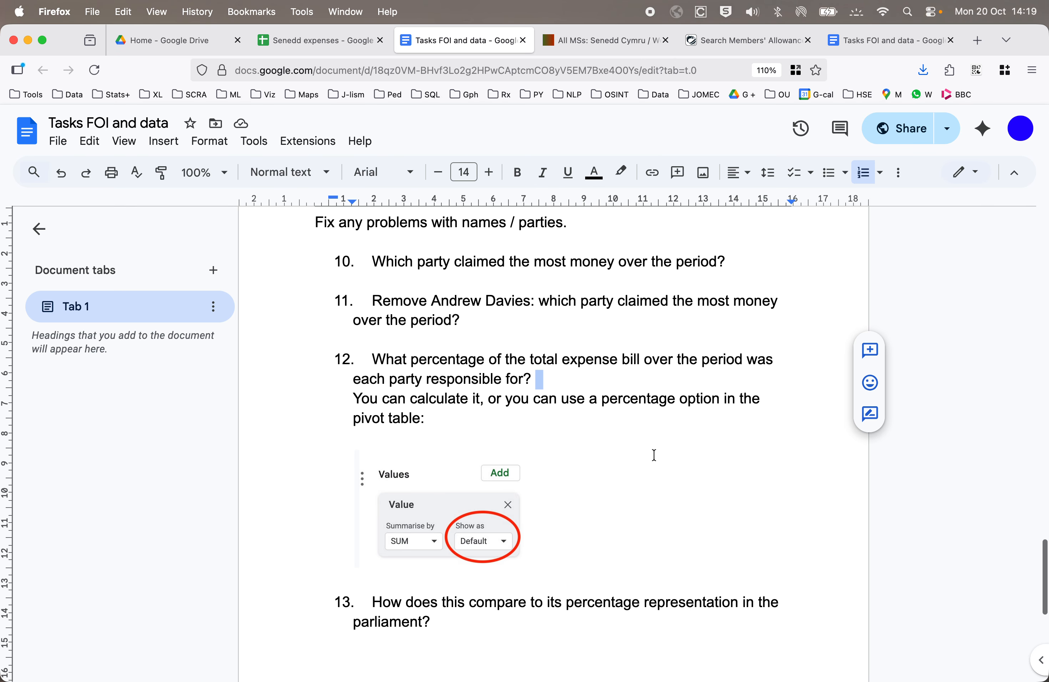
left_click(448, 388)
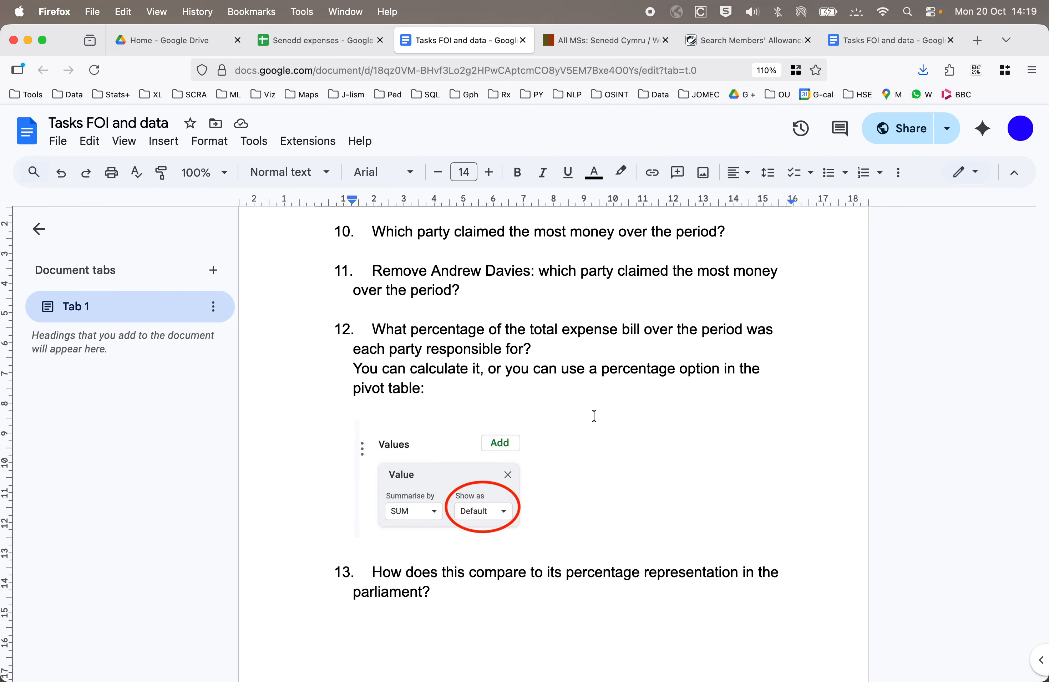
Return to the Senedd expenses spreadsheet and create a pivot table from the mss sheet's data on a new sheet
left_click(315, 43)
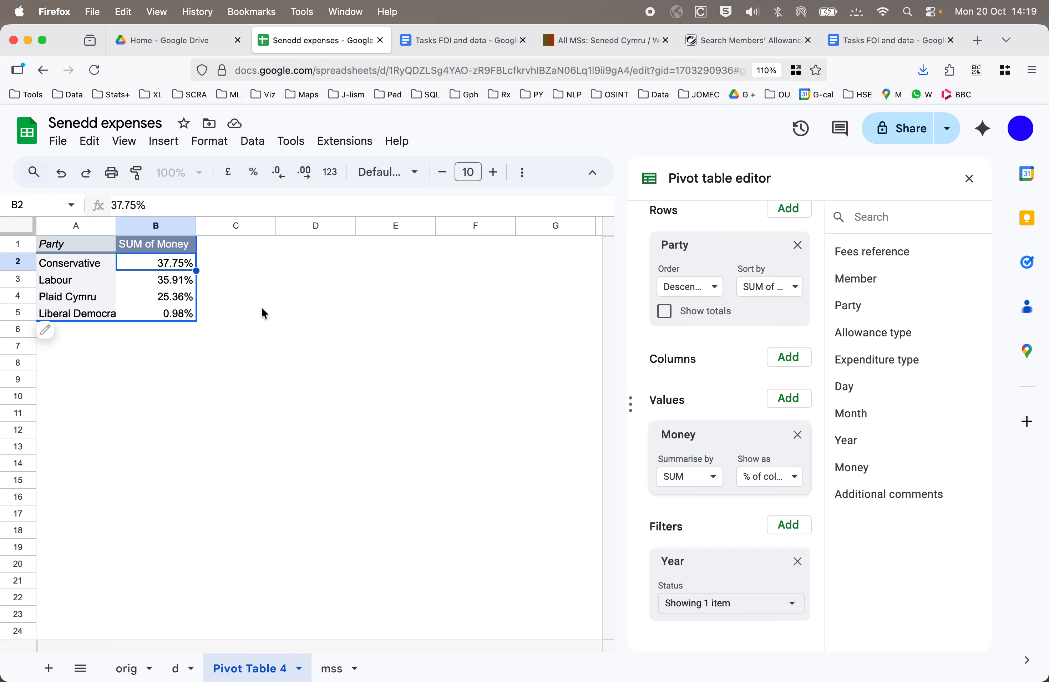
left_click(332, 670)
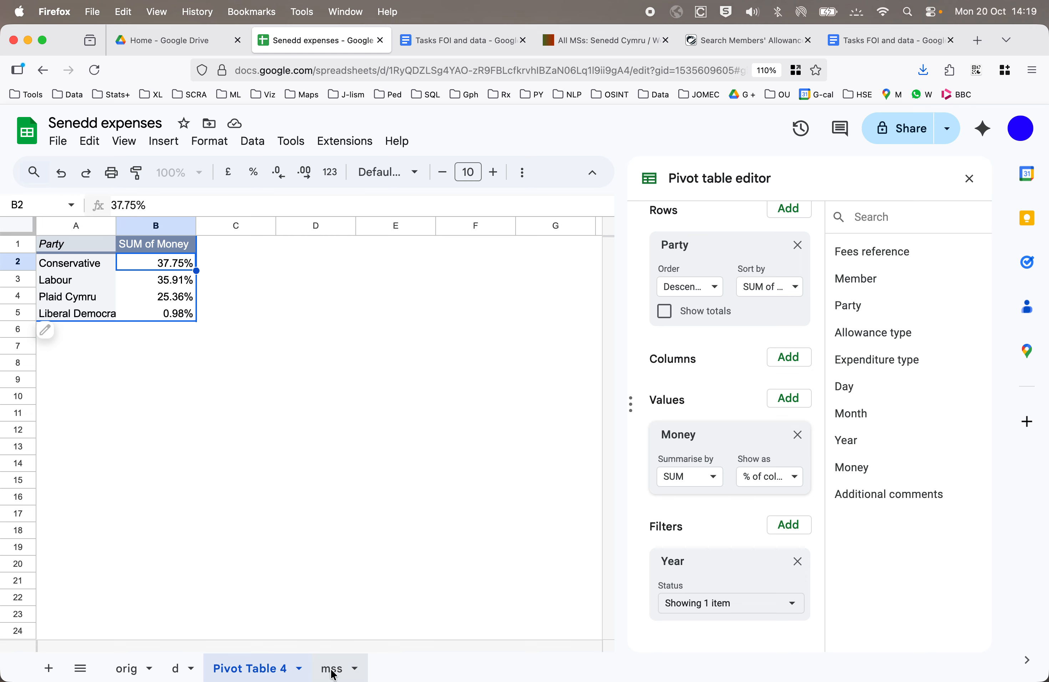
left_click(251, 367)
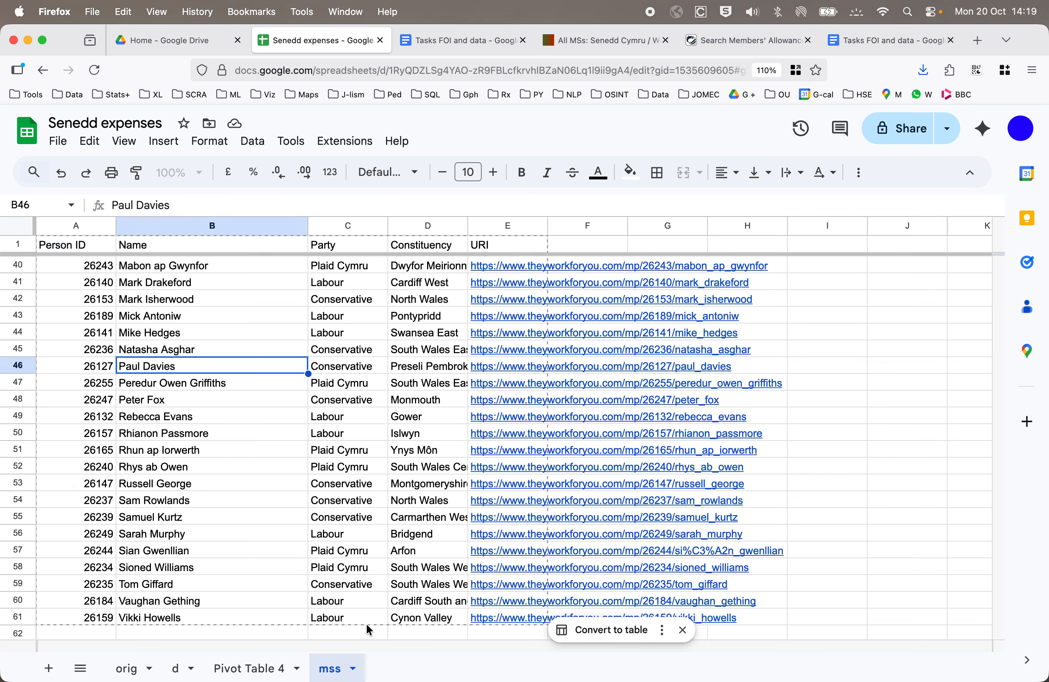
left_click(356, 617)
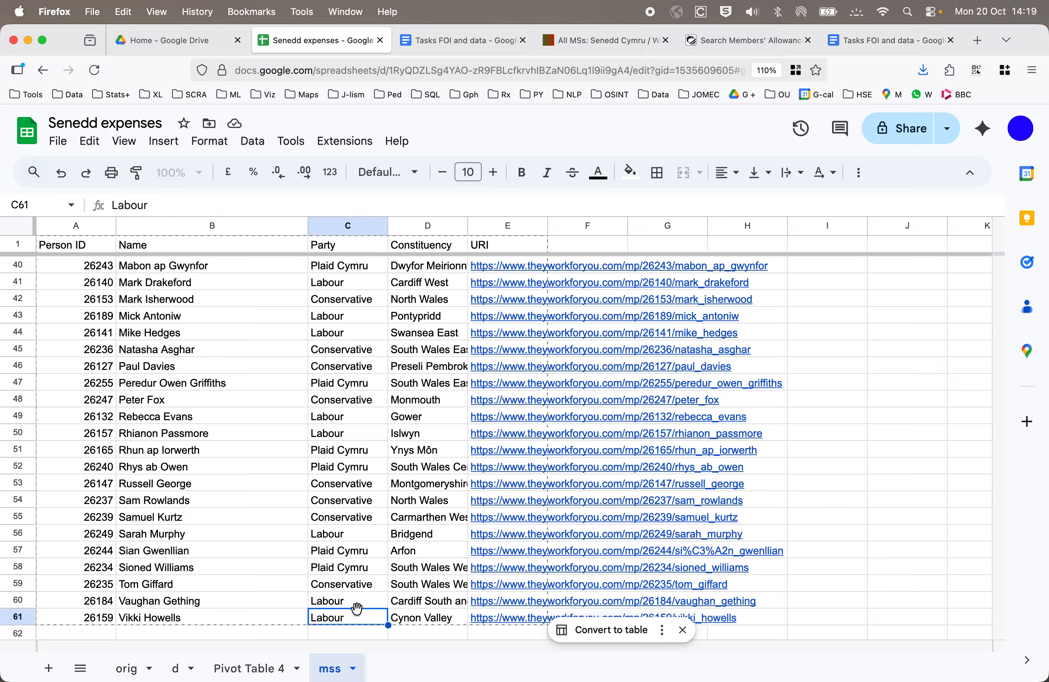
left_click(221, 356)
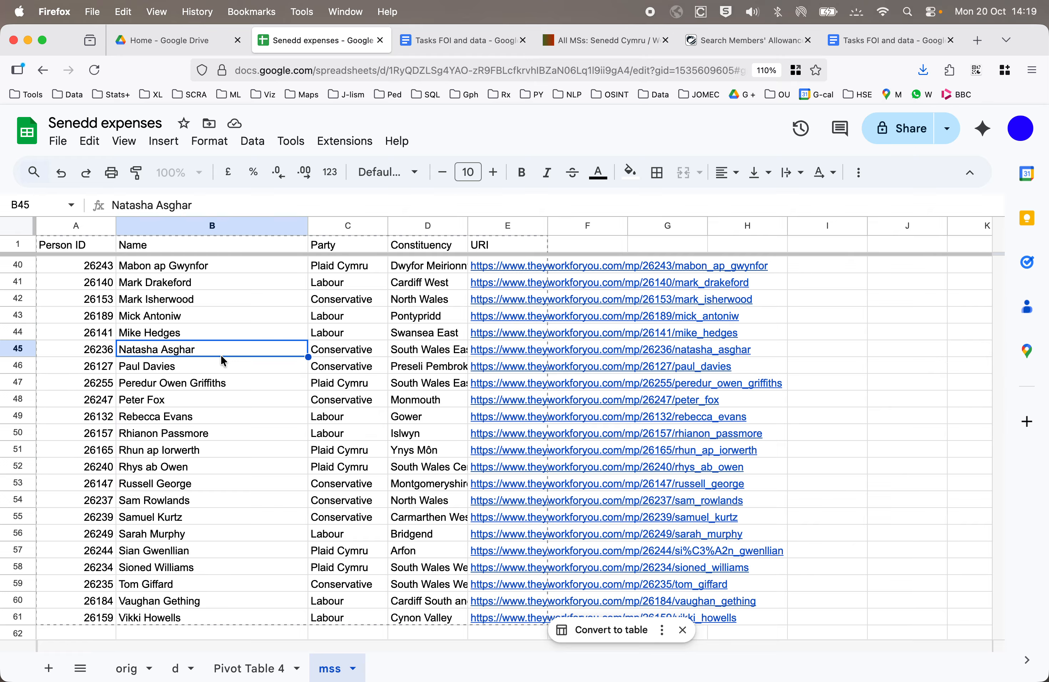
left_click(163, 141)
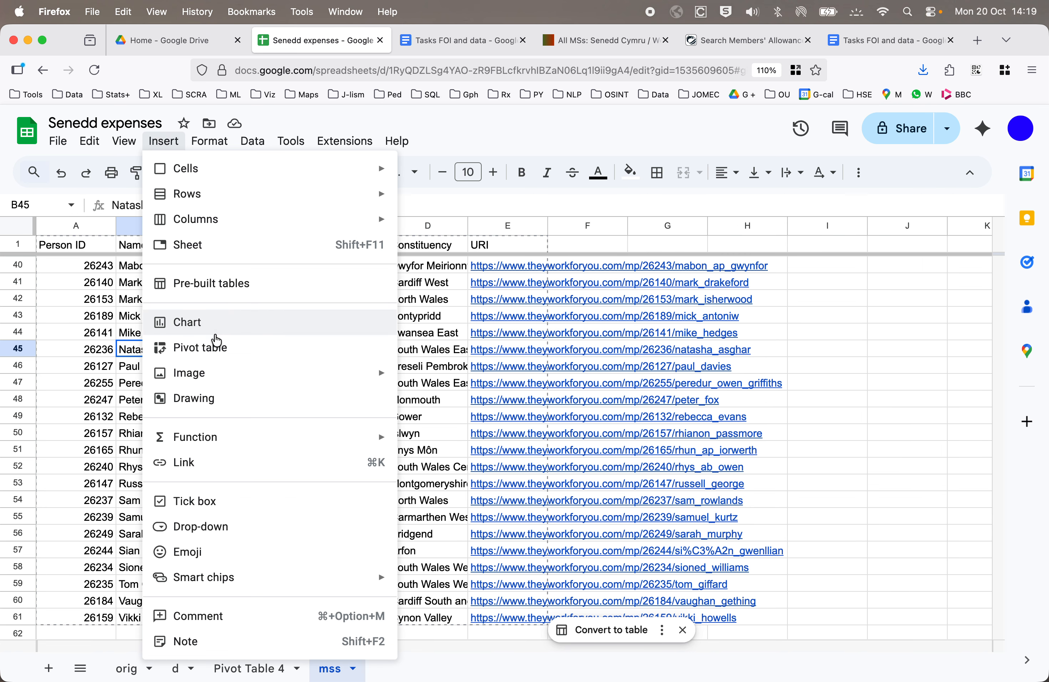
left_click(217, 347)
key("Return")
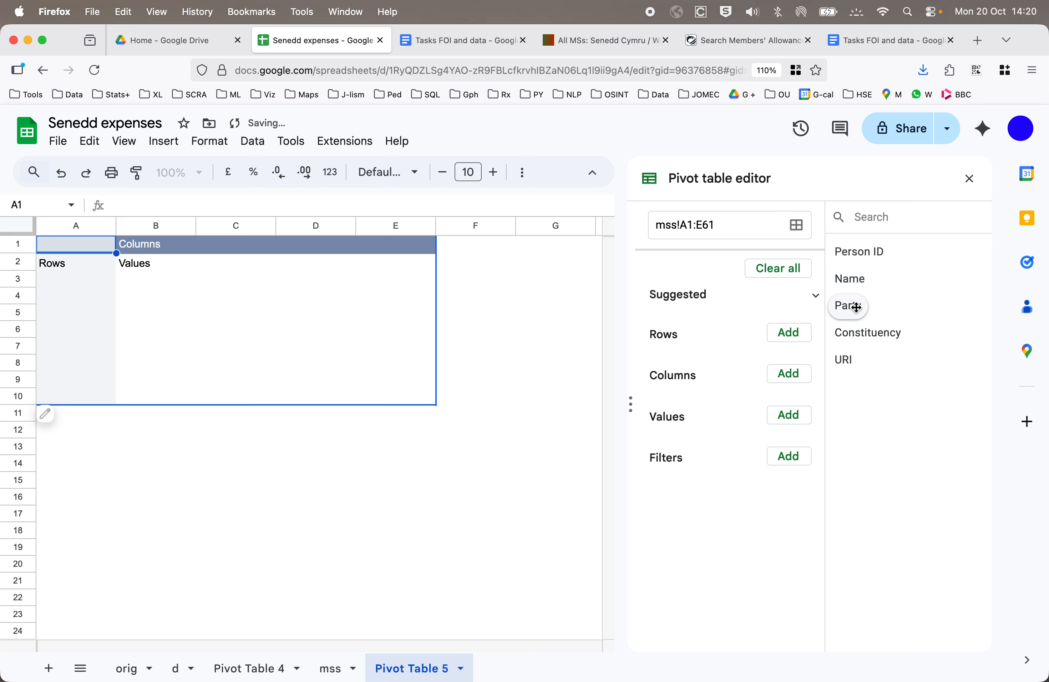
Add Party as rows and Name as counted values, turn off the totals row, and check each party's member count
left_click_drag(857, 304, 687, 358)
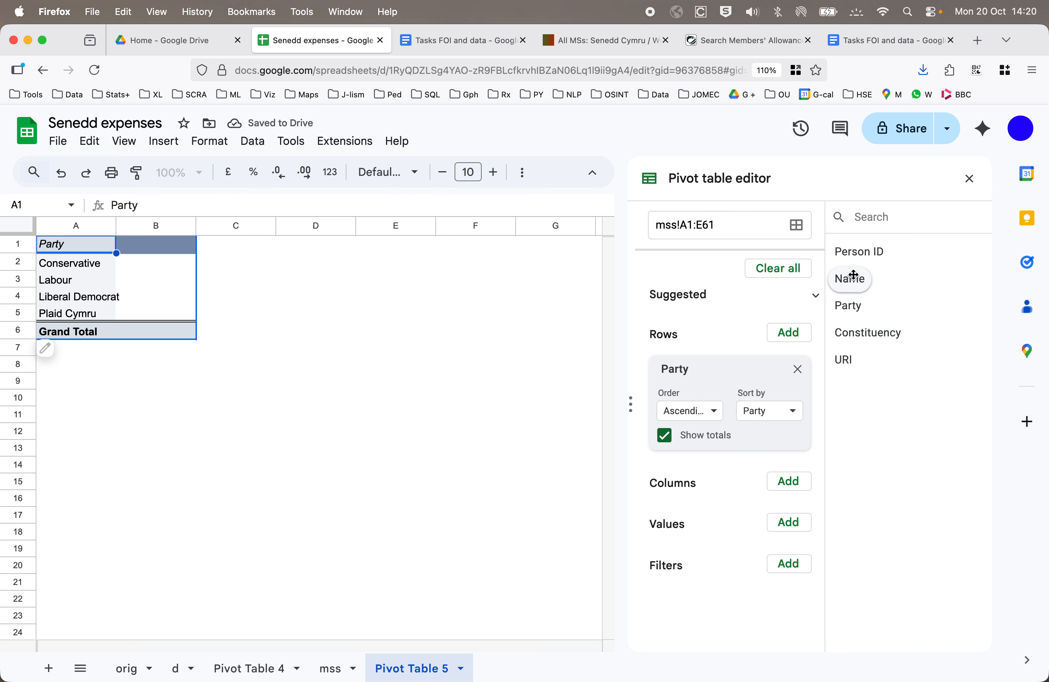
left_click_drag(852, 284, 681, 554)
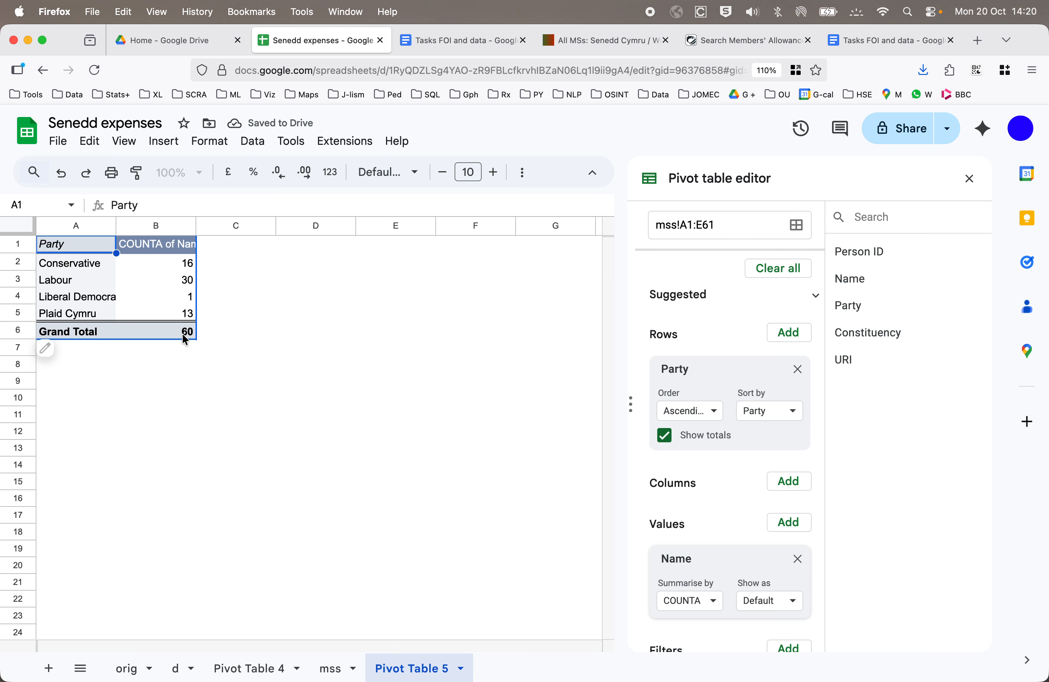
left_click(664, 436)
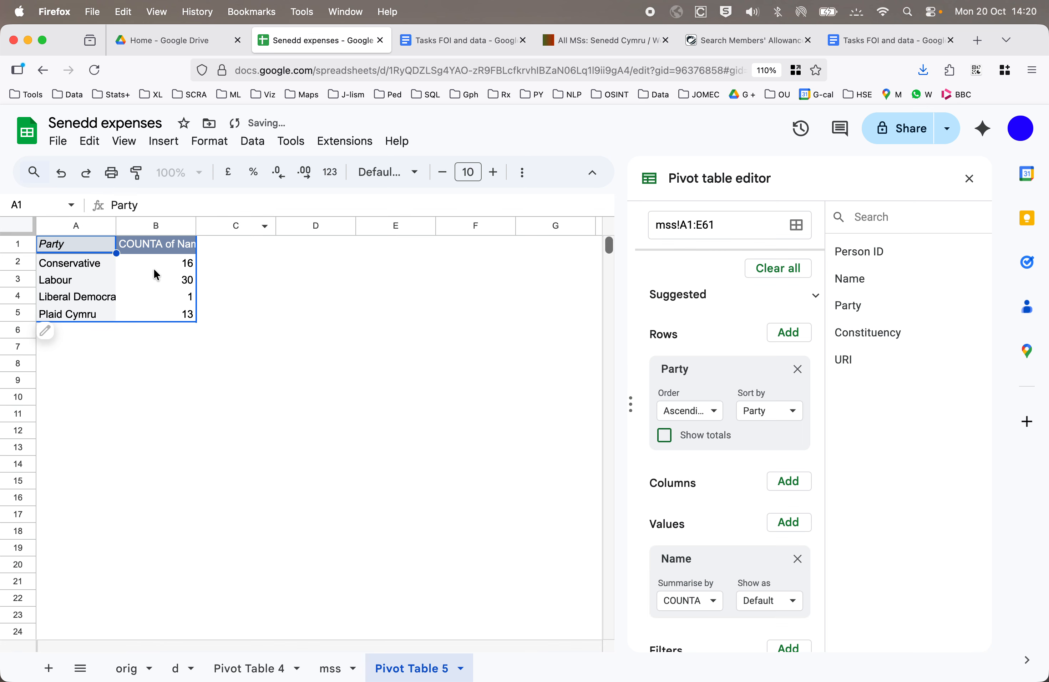
left_click(165, 261)
left_click(163, 280)
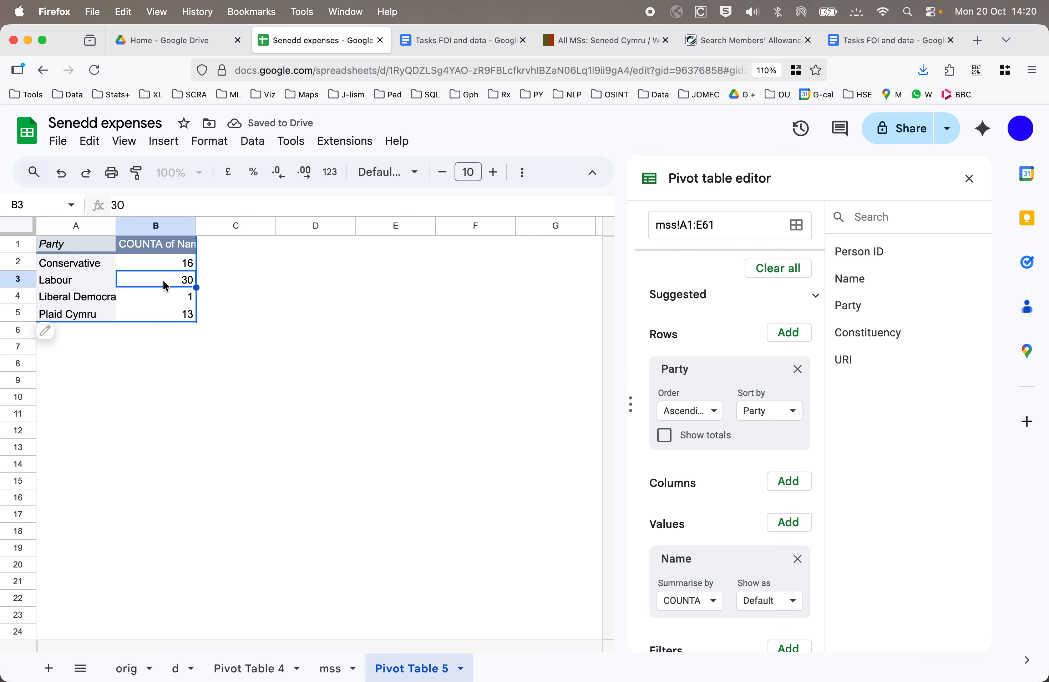
left_click(168, 296)
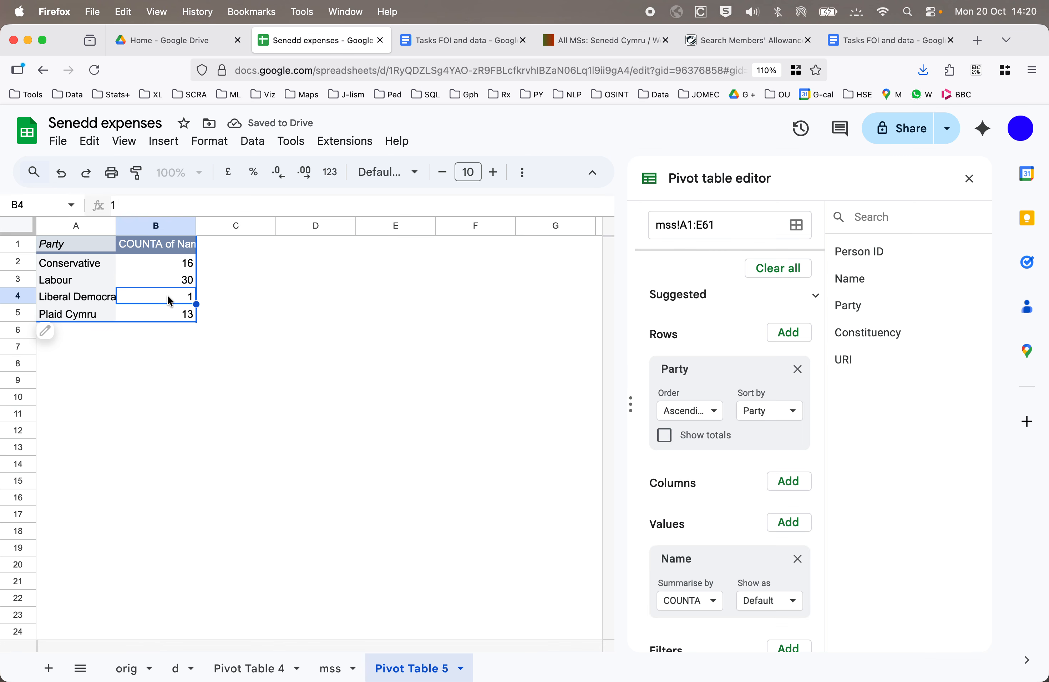
left_click(172, 314)
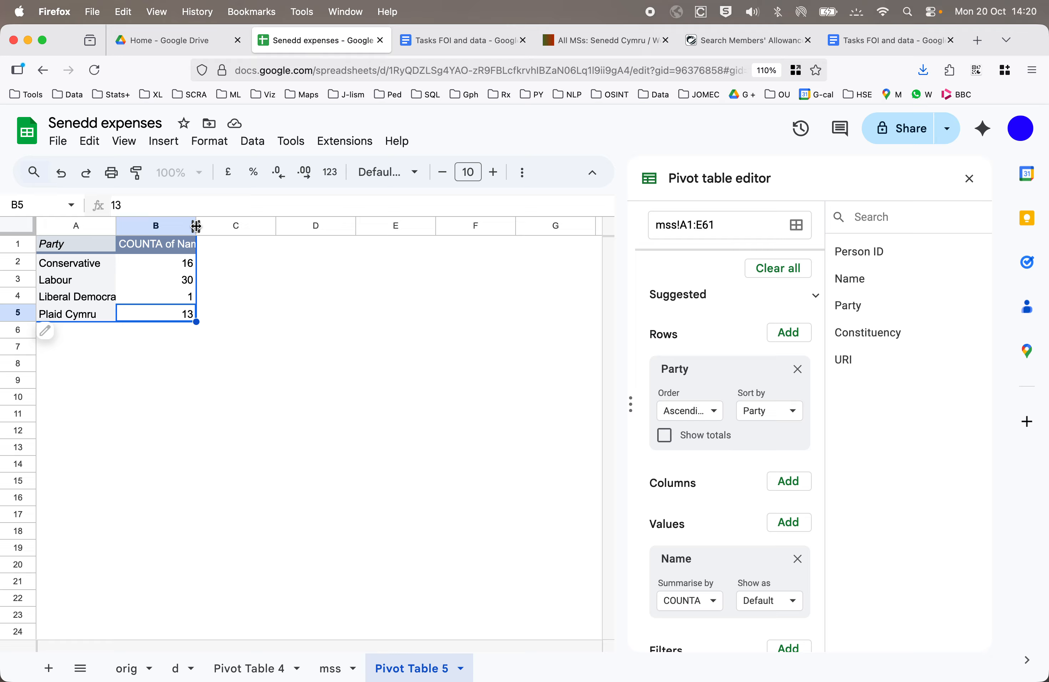
Widen column B to fit its heading and show the COUNTA of Name values as % of column
left_click_drag(195, 213, 237, 224)
left_click(208, 285)
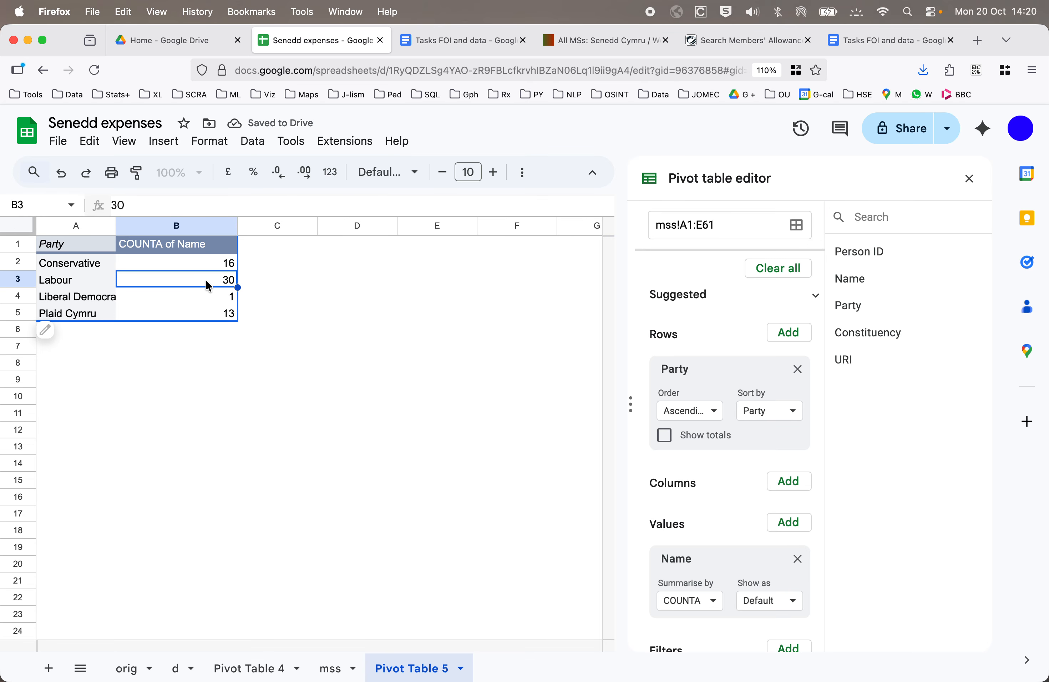
left_click(787, 601)
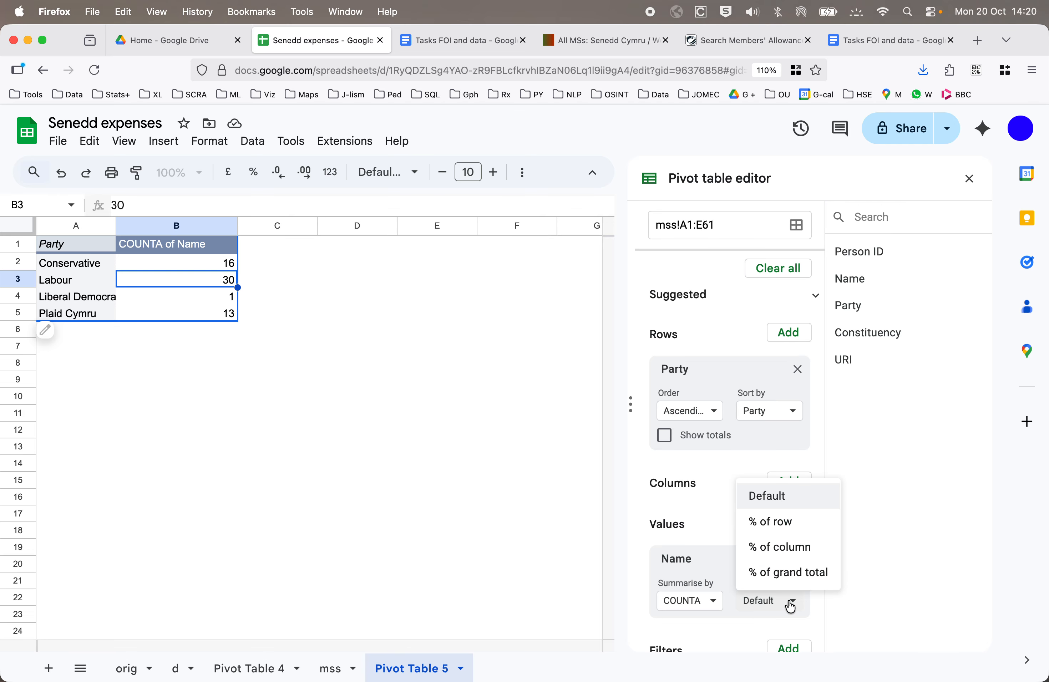
left_click(805, 551)
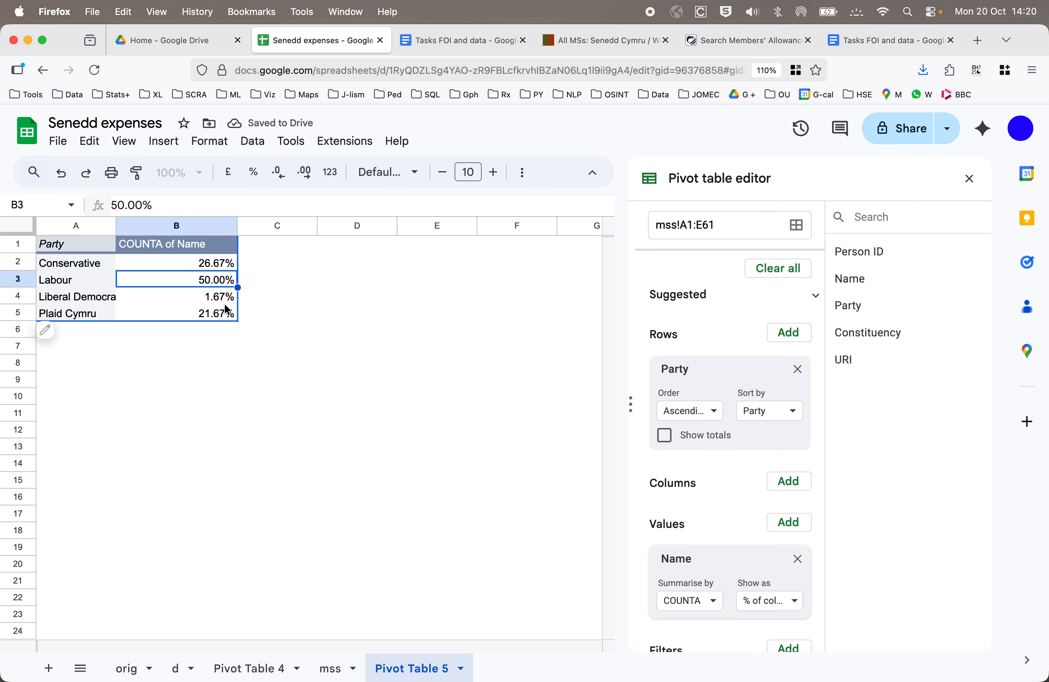
Compare each party's share of members in Pivot Table 5 with its share of expenses in Pivot Table 4
left_click(217, 297)
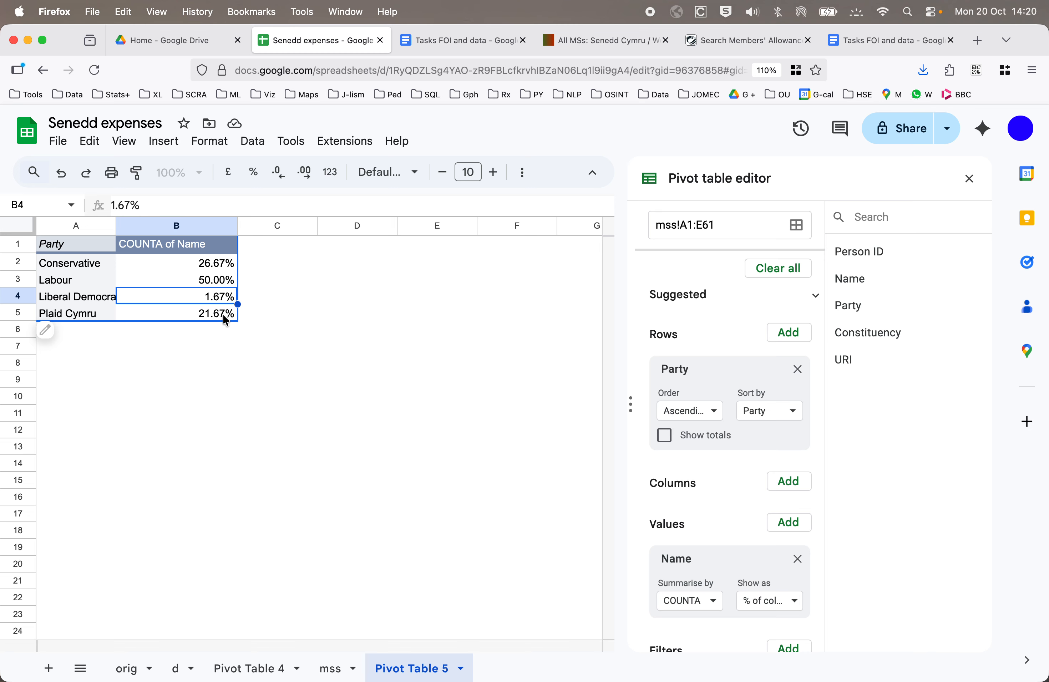
left_click(218, 313)
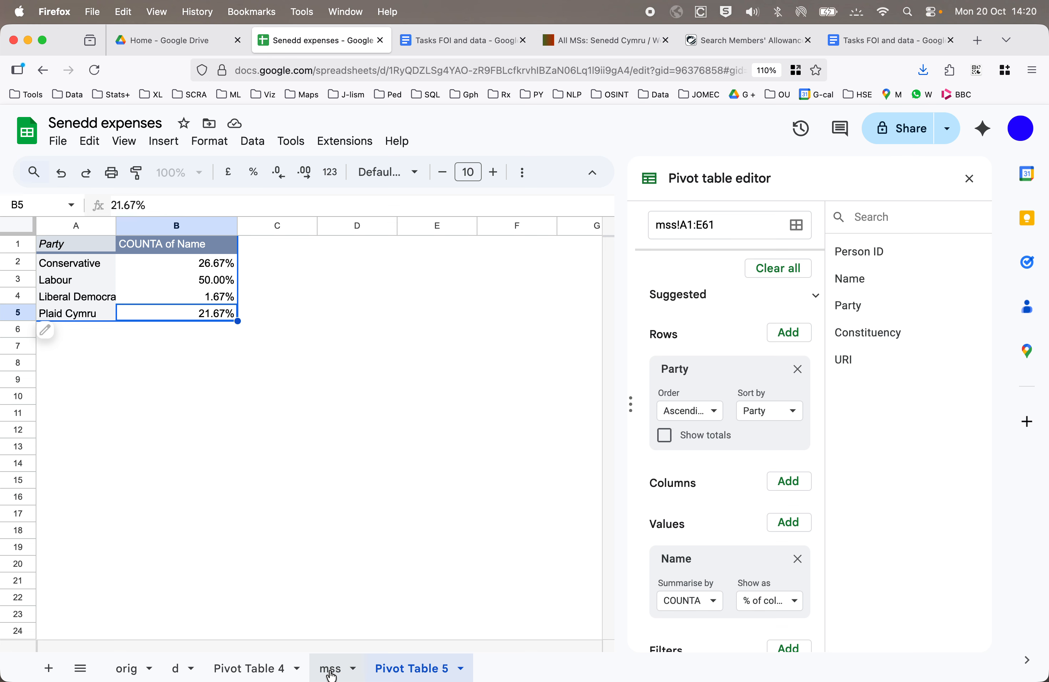
left_click(257, 670)
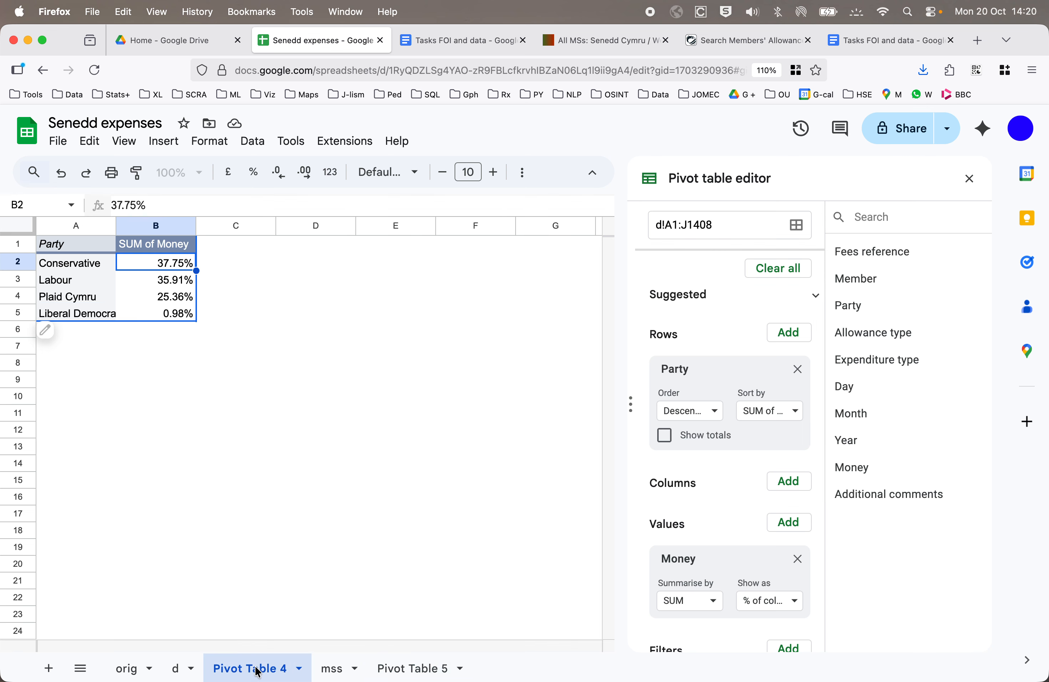
left_click(432, 670)
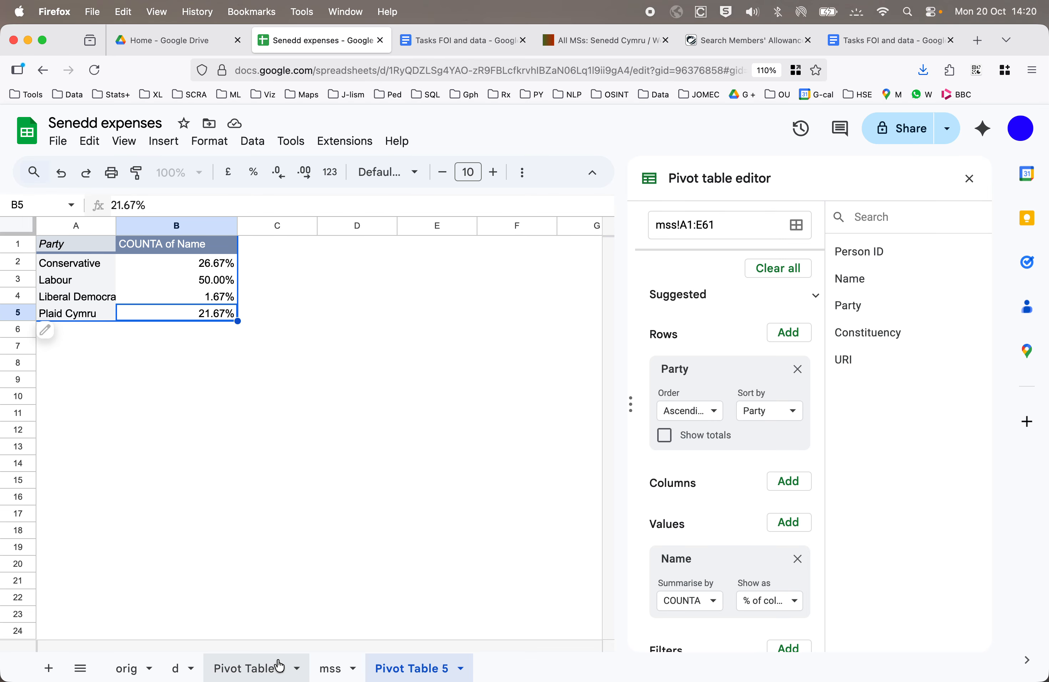
left_click(259, 670)
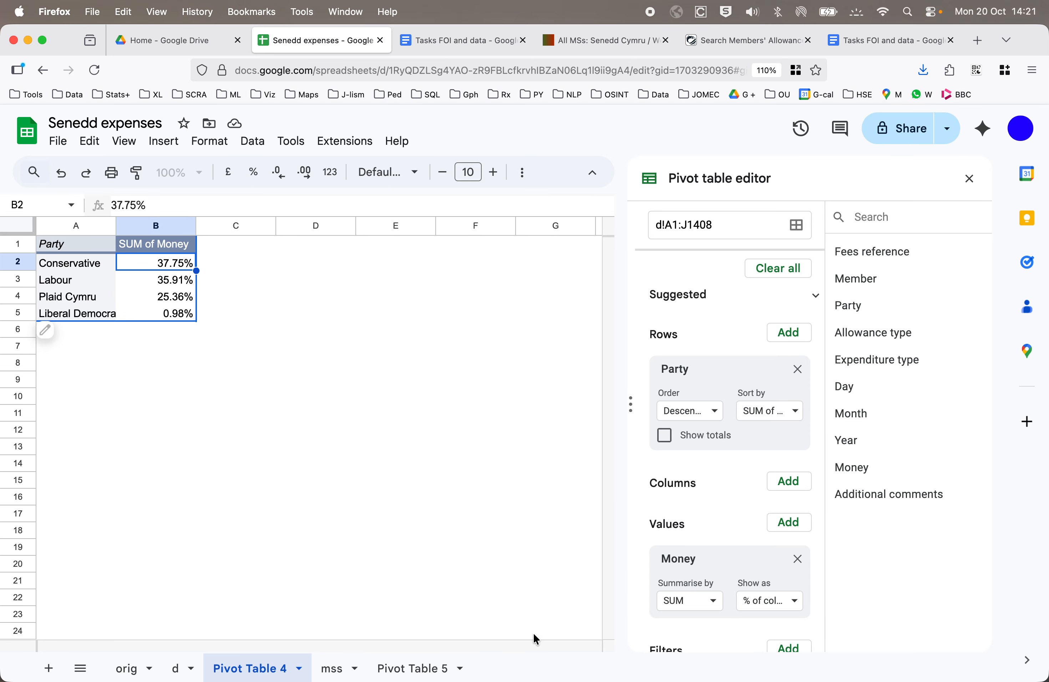
left_click(426, 671)
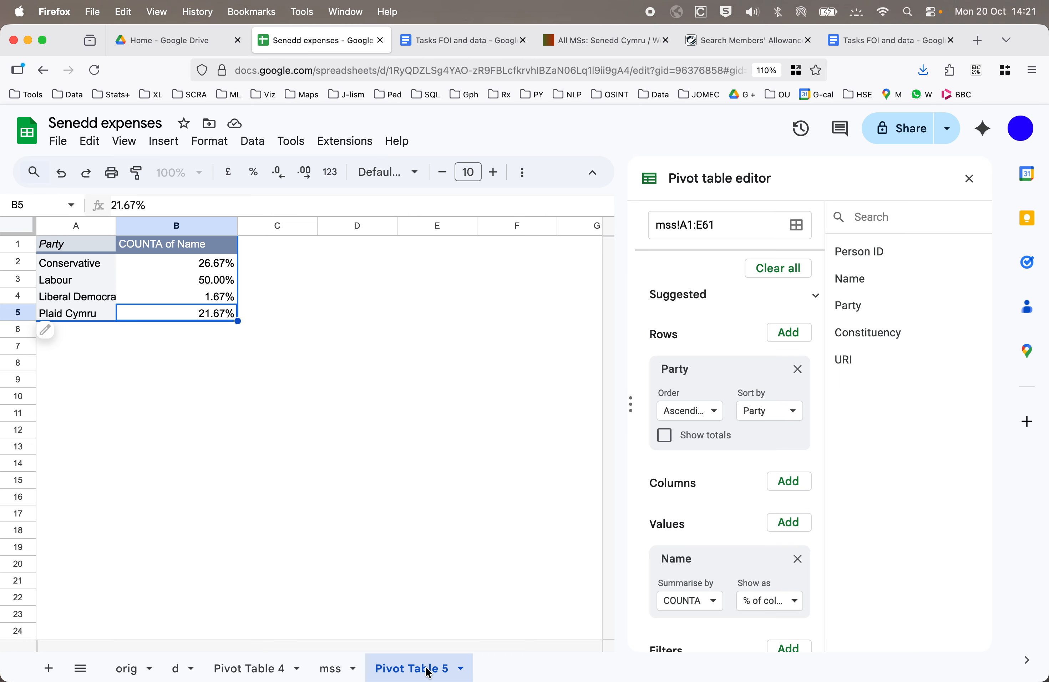